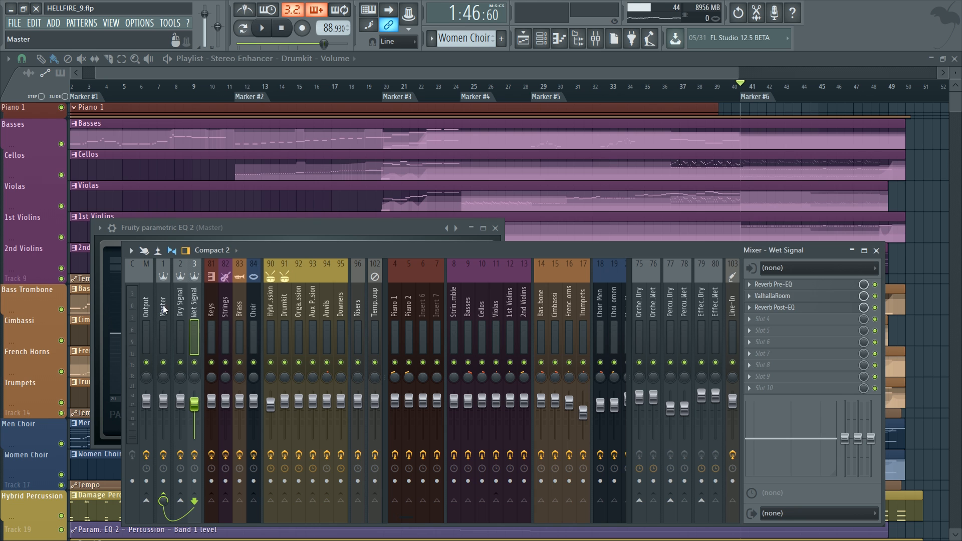
Open the SPAN analyzer from the mixer's Output track and close the mixer
click(155, 310)
click(825, 370)
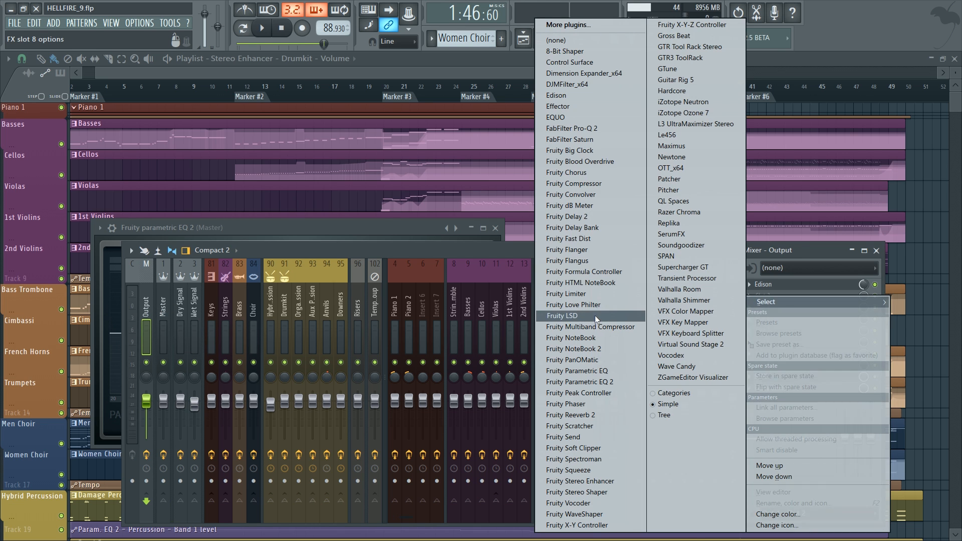
key(Escape)
key(Escape)
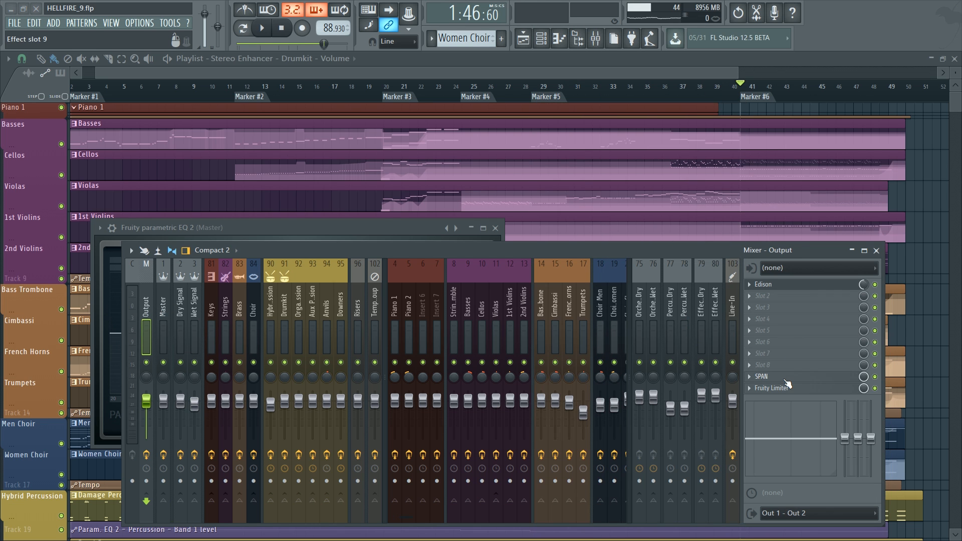
click(781, 376)
click(500, 247)
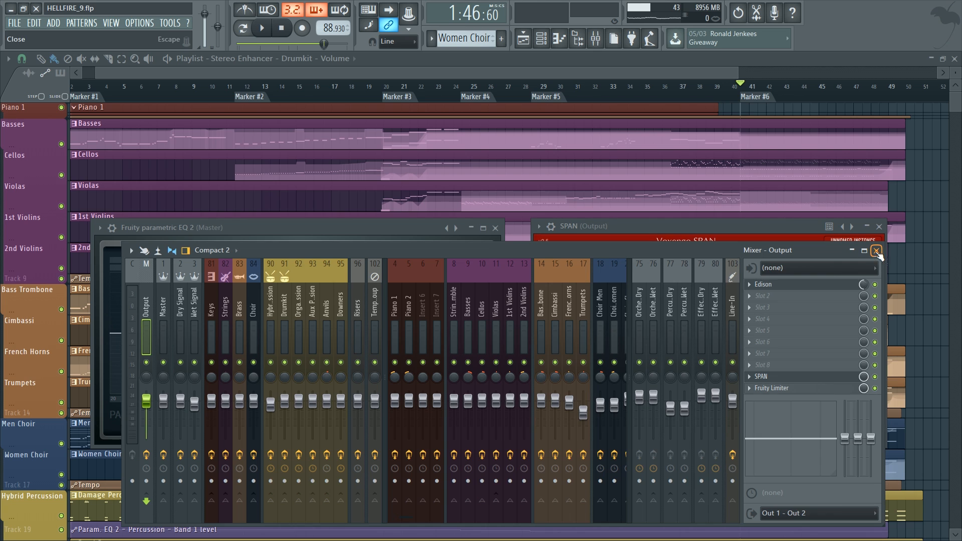
click(877, 251)
Reposition the Fruity Parametric EQ 2 window so it sits beside the SPAN analyzer
drag(408, 230, 412, 227)
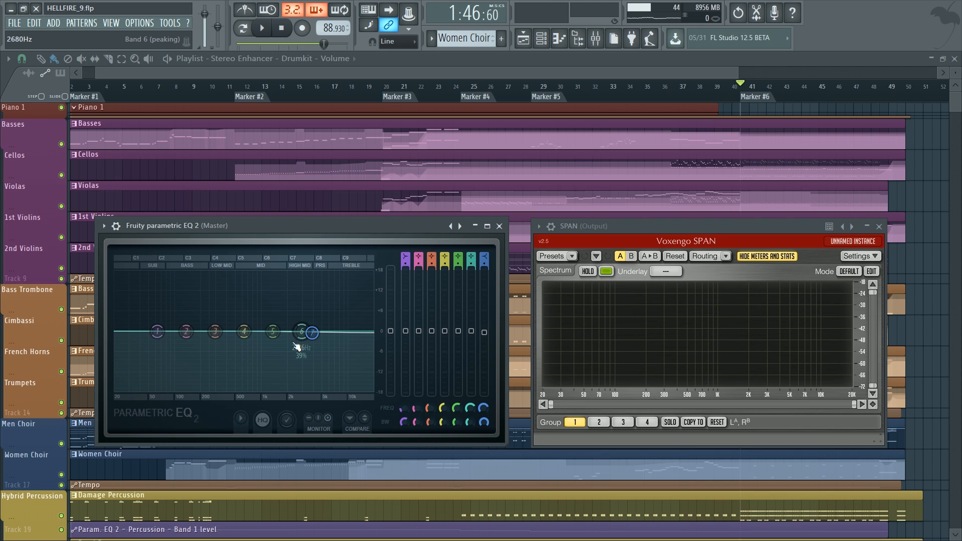
mouse_move(272, 331)
mouse_down()
mouse_move(273, 320)
mouse_move(273, 357)
mouse_move(274, 320)
mouse_move(273, 331)
mouse_up()
scroll(273, 358, down, 5)
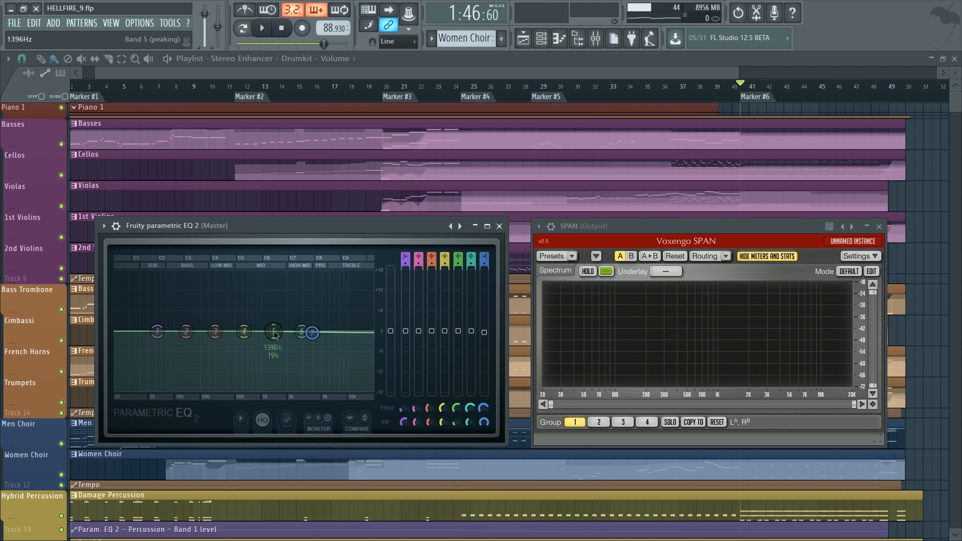
click(648, 231)
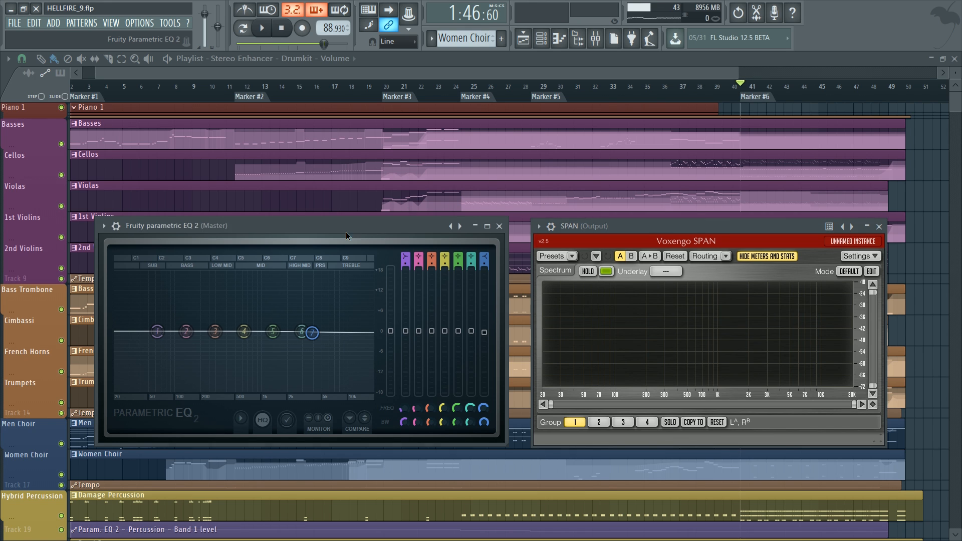
drag(352, 226, 345, 229)
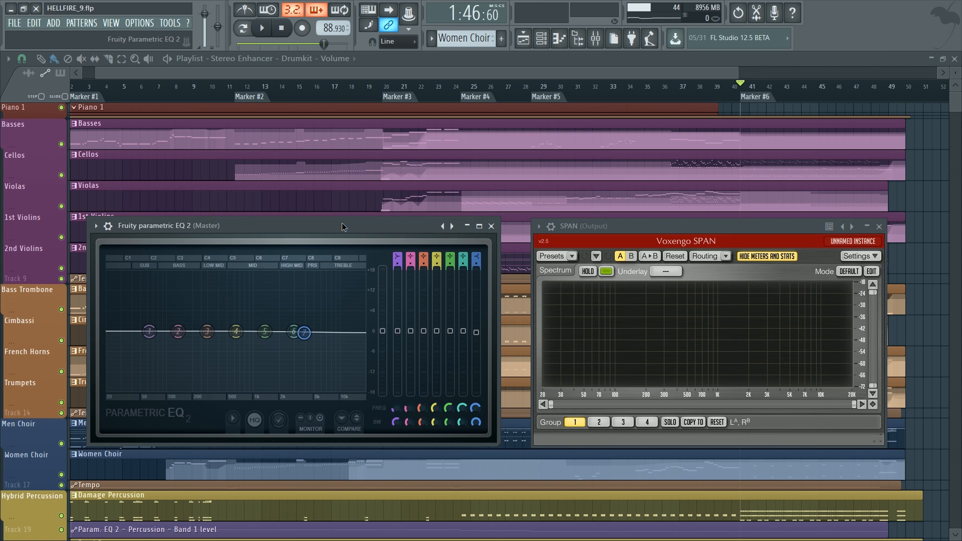
drag(343, 221, 343, 225)
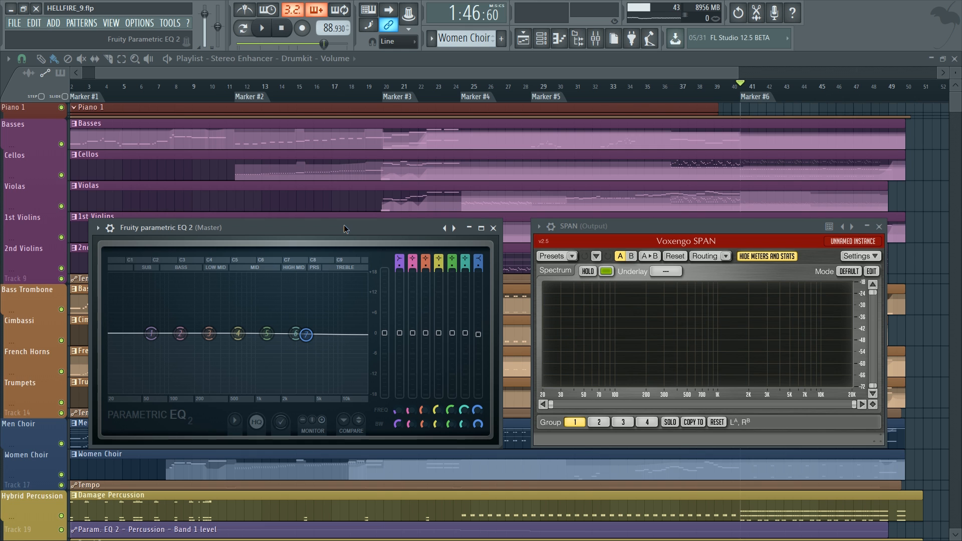
Reopen SPAN from the mixer's Output track, close the mixer and move the analyzer farther from the EQ area
drag(602, 74, 482, 78)
click(595, 39)
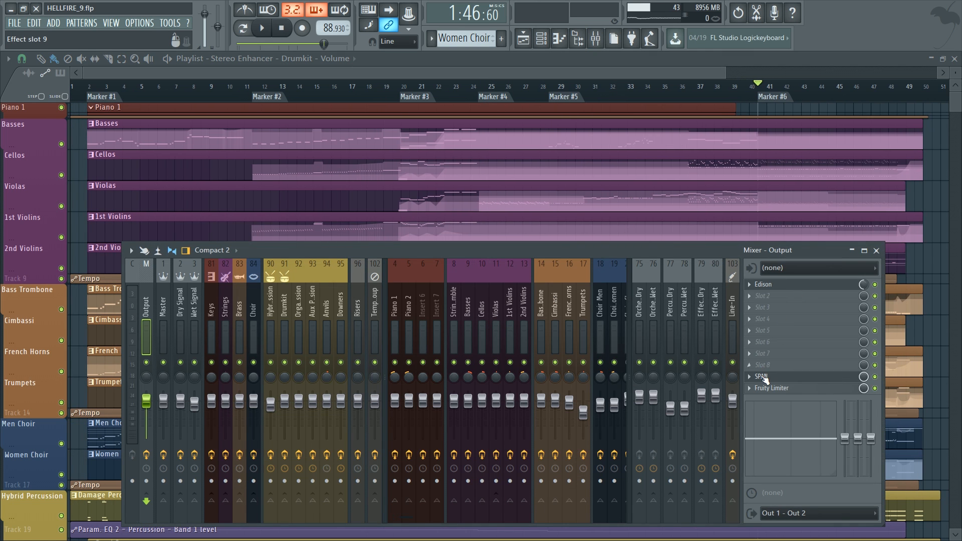
click(762, 376)
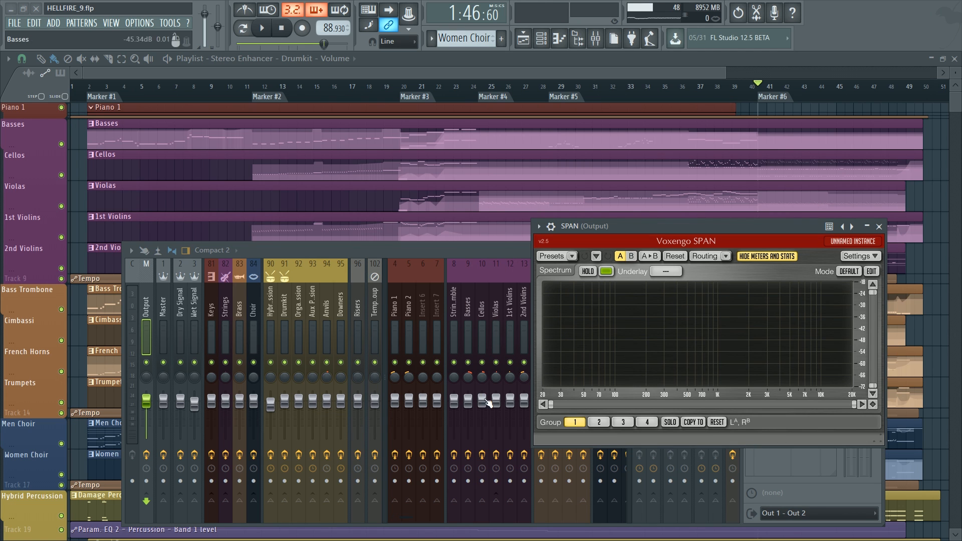
click(491, 248)
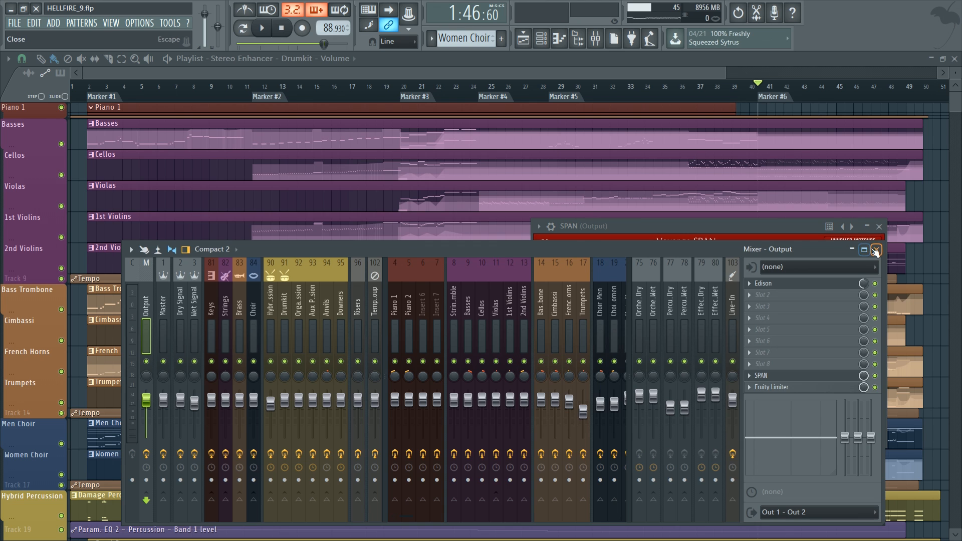
click(875, 249)
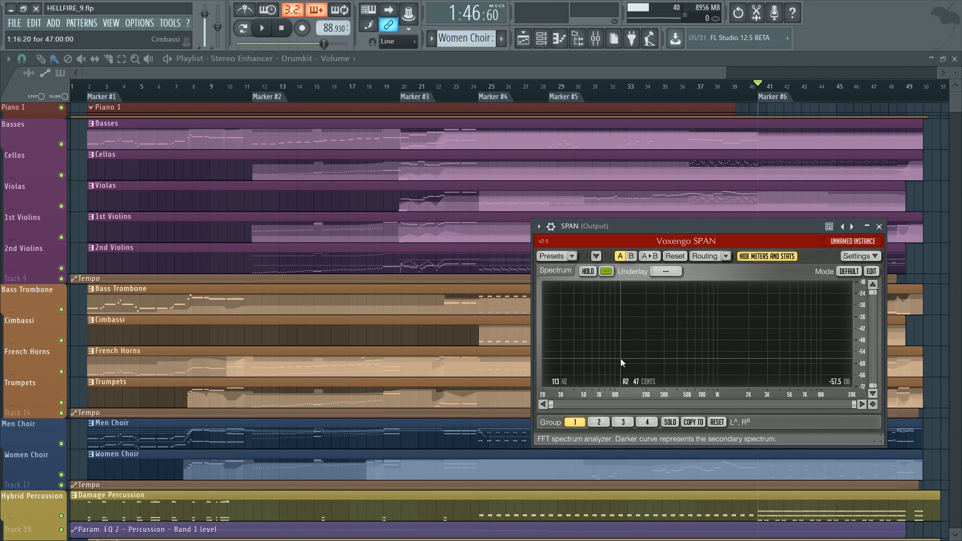
drag(696, 226, 746, 235)
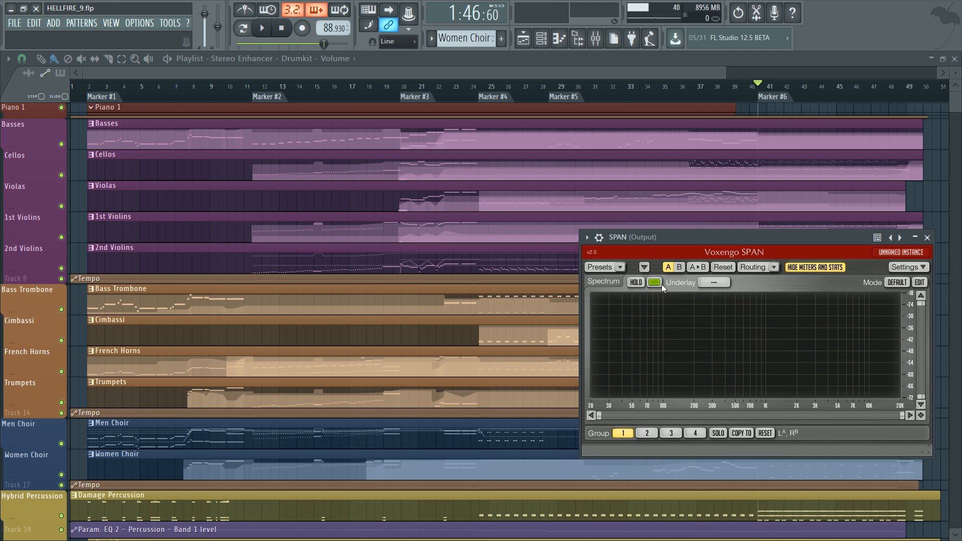
Open Fruity Parametric EQ 2 from the mixer's Master track and close the mixer so both displays are side by side
key(F9)
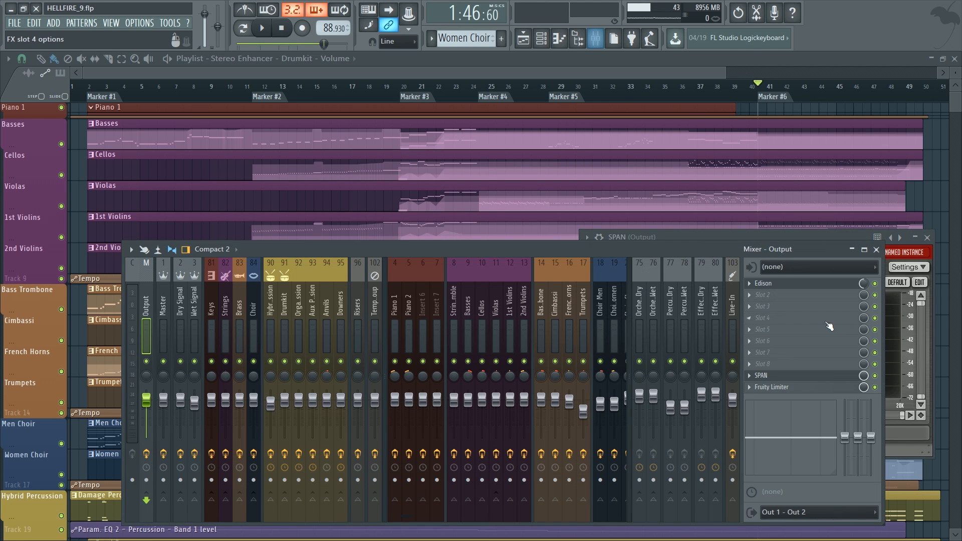
click(185, 313)
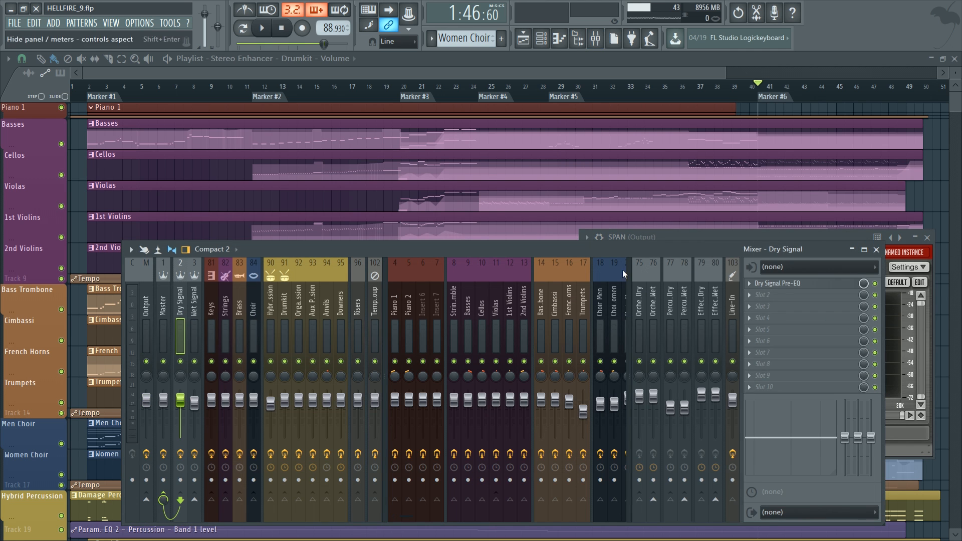
click(791, 283)
click(778, 284)
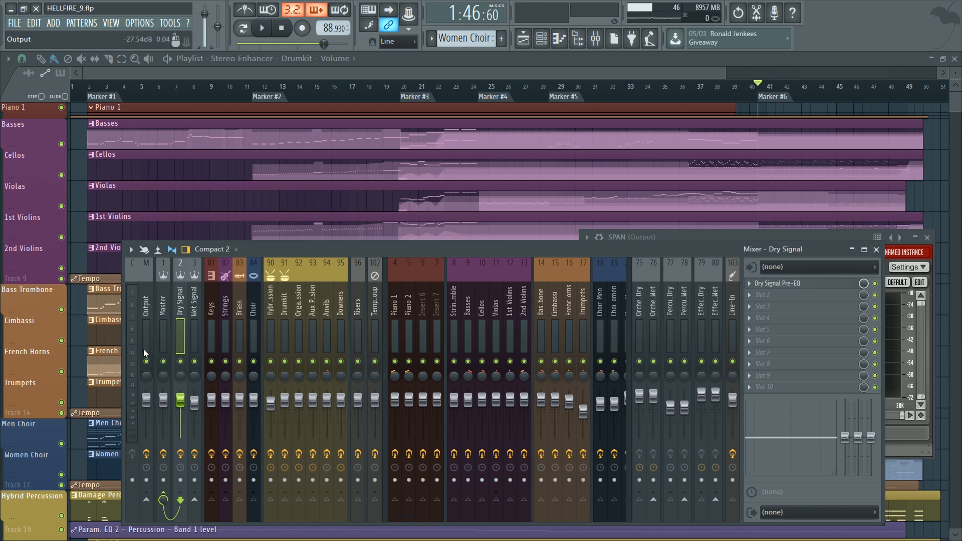
click(164, 307)
click(822, 281)
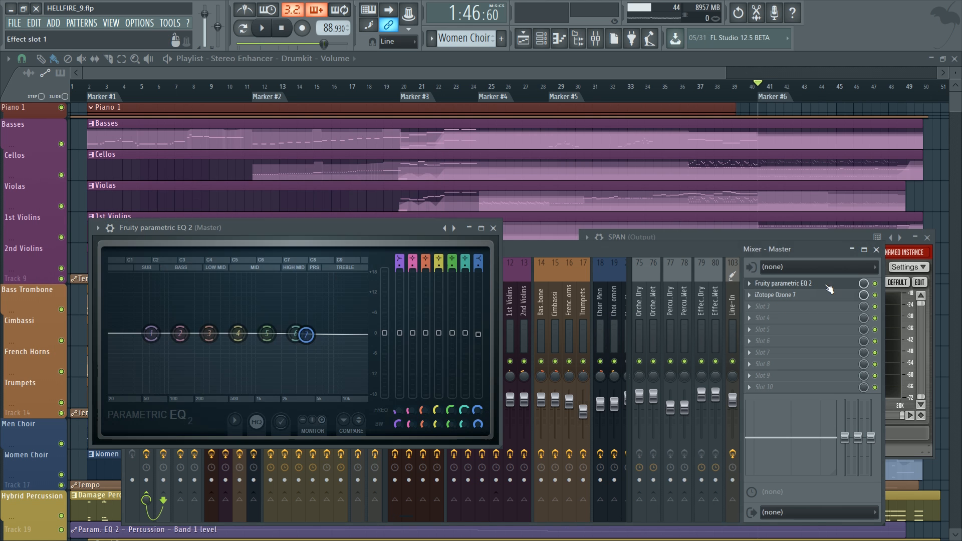
click(875, 249)
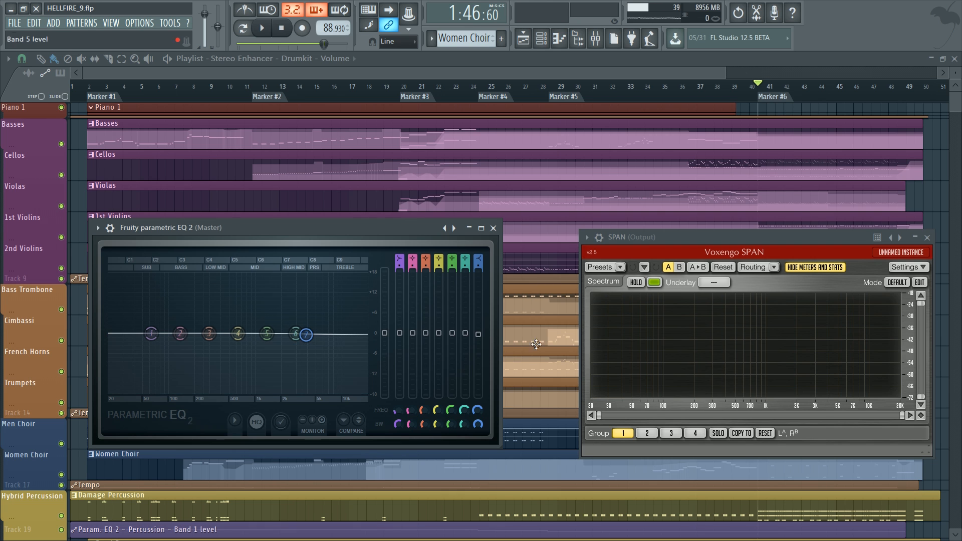
Play the song twice from Marker #6 and examine the low-frequency range in SPAN, stopping playback each time
click(260, 30)
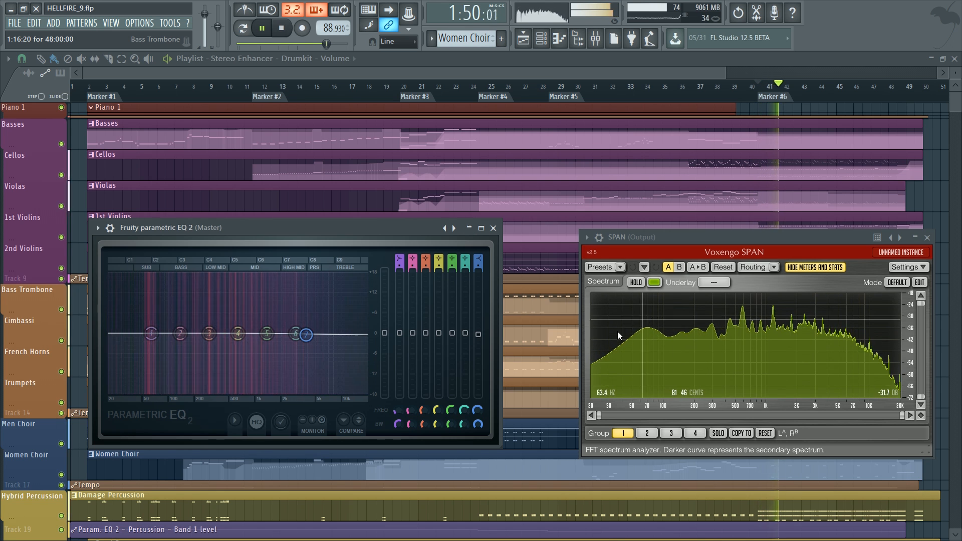
key(space)
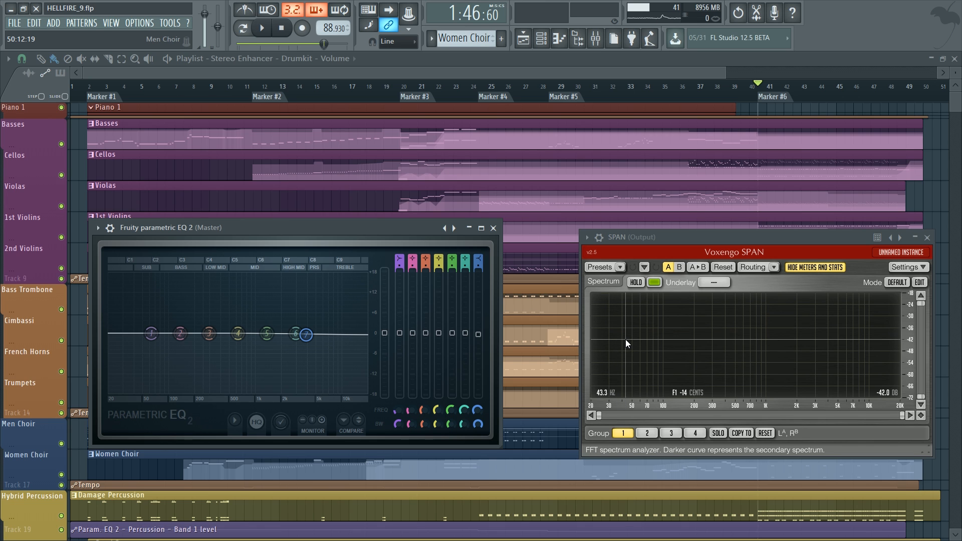
key(space)
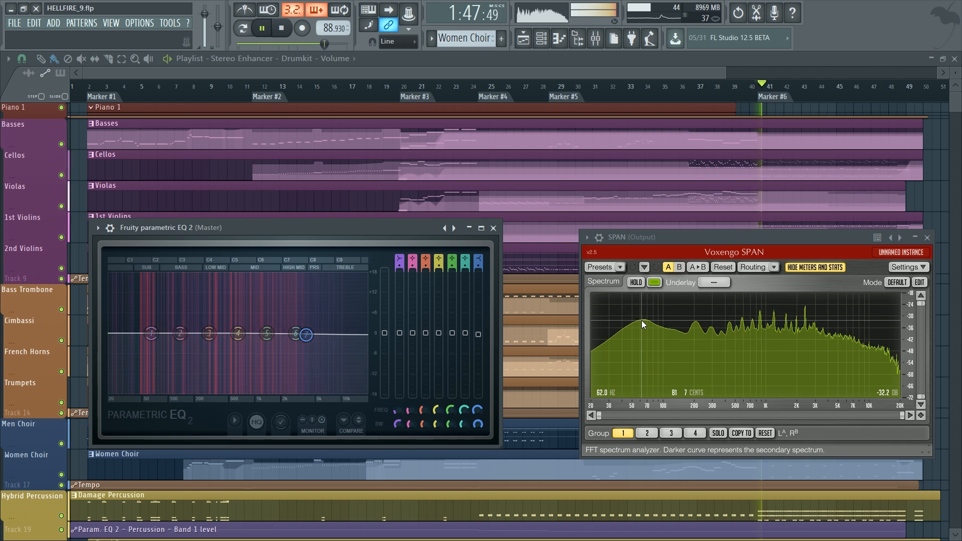
key(space)
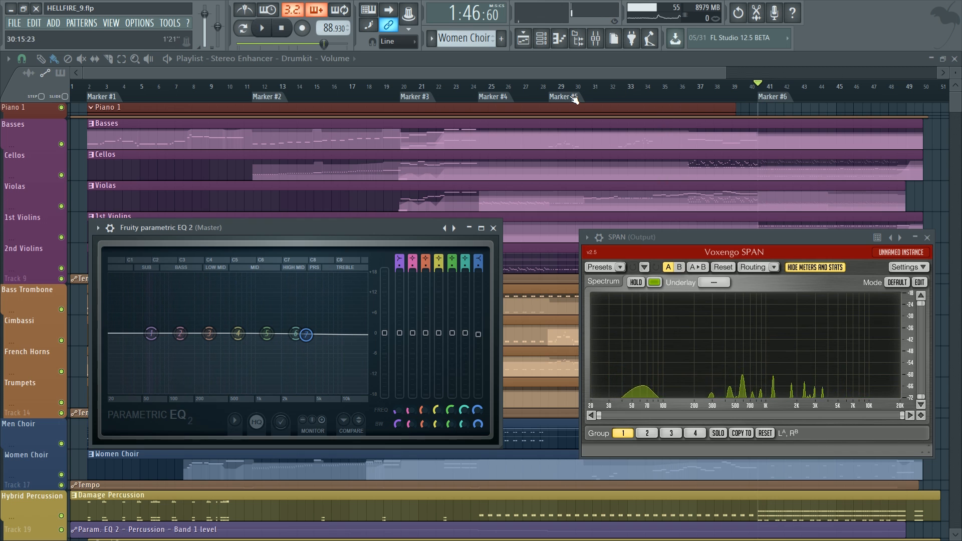
Toggle the Detached option for the Fruity Parametric EQ 2 window
click(586, 237)
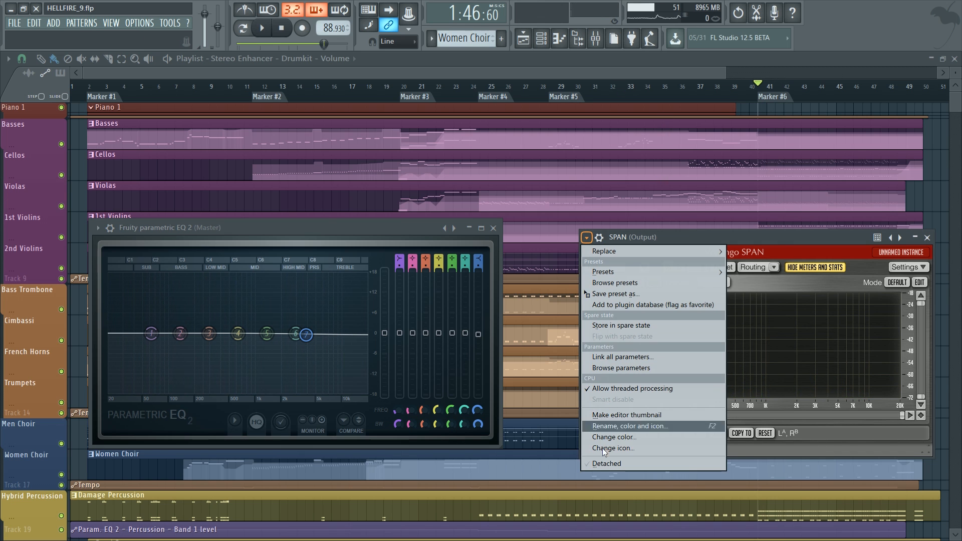
key(Escape)
click(97, 228)
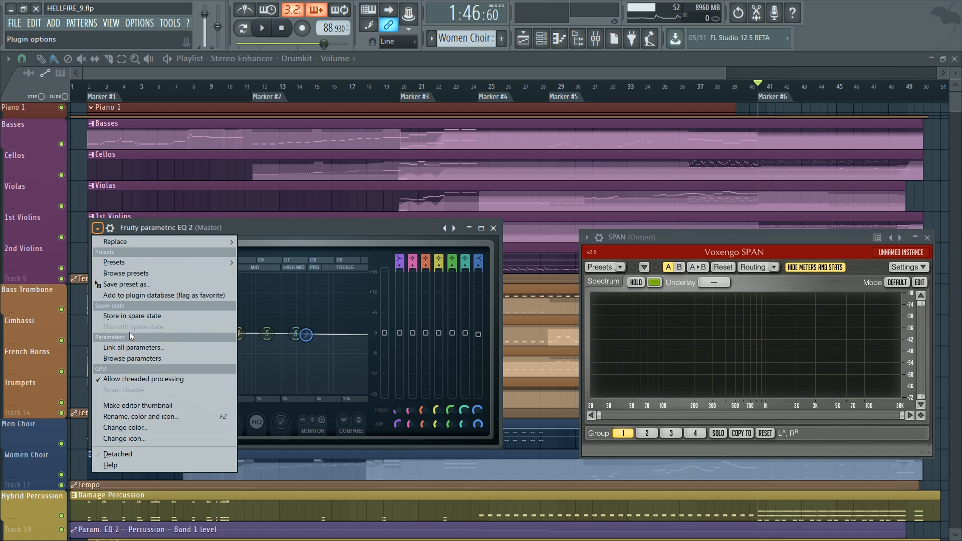
click(118, 454)
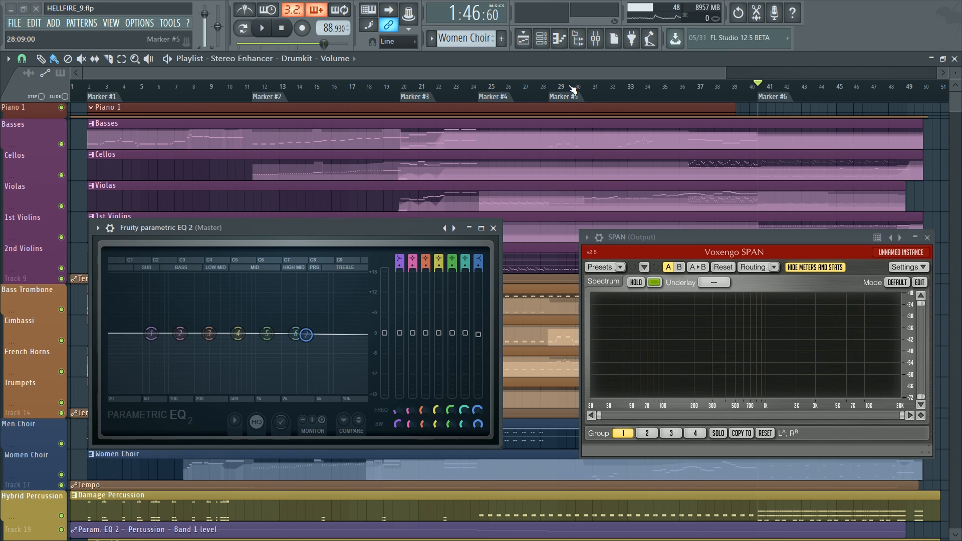
Play the song from Marker #5 and examine the bass range in the SPAN spectrum, stopping playback at the end
click(568, 98)
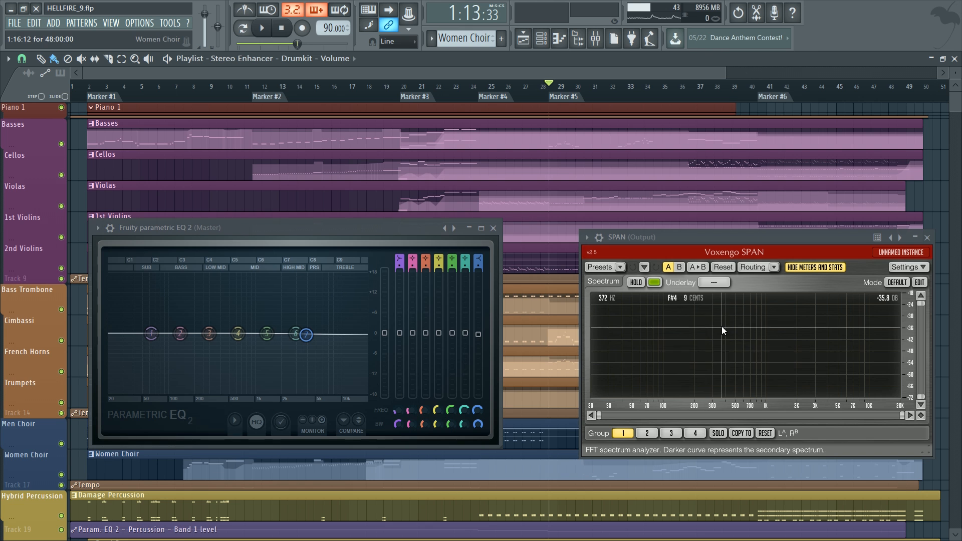
scroll(551, 98, down, 3)
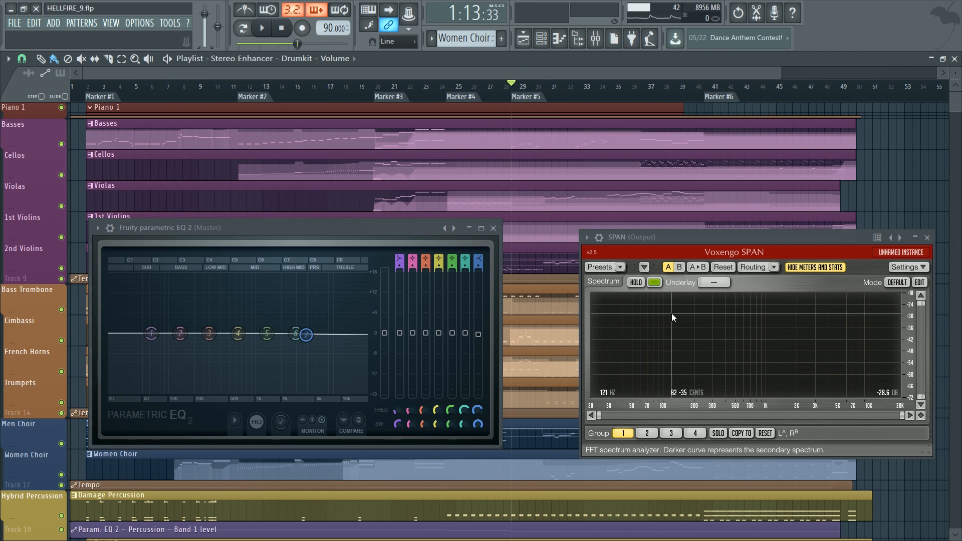
key(space)
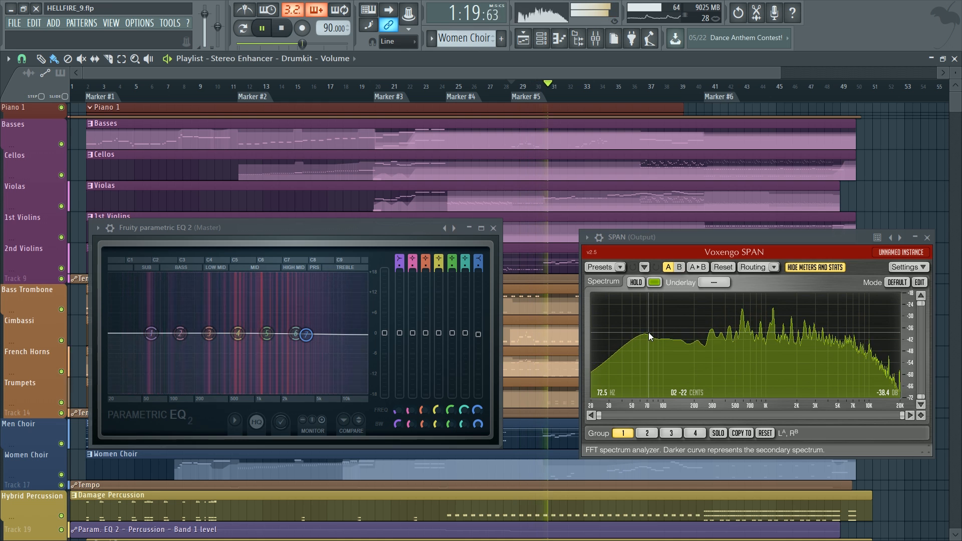
key(space)
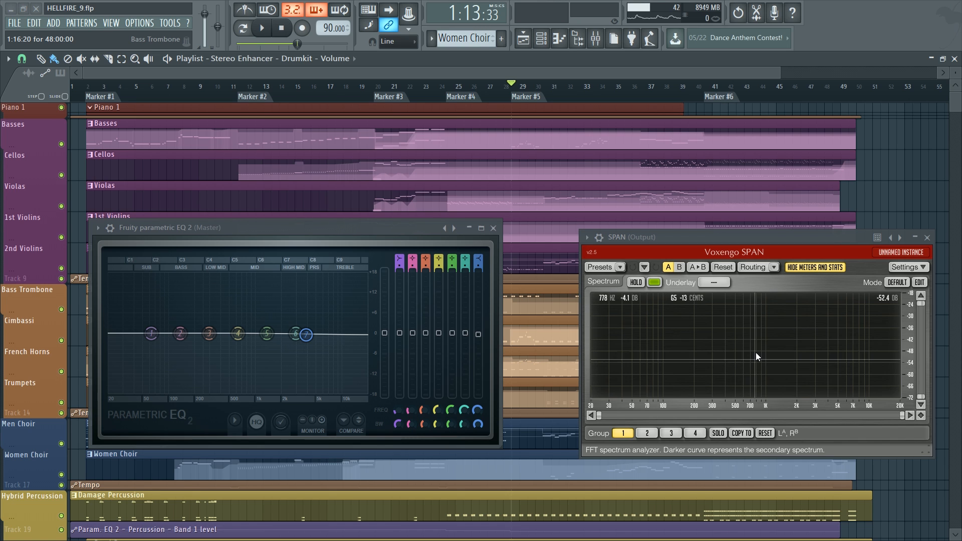
Replay the Marker #5 section and inspect the midrange peaks around 1 kHz in SPAN before stopping playback
drag(755, 337, 765, 331)
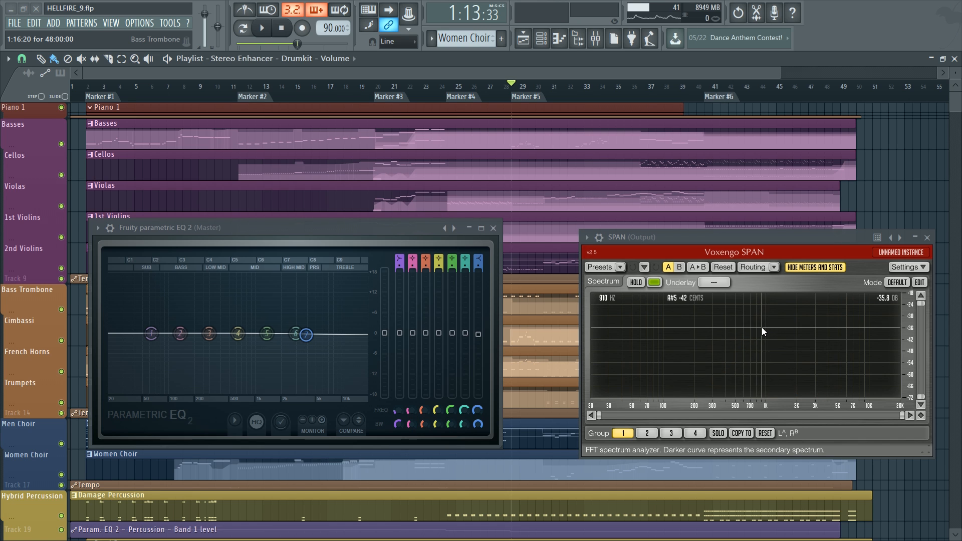
click(262, 28)
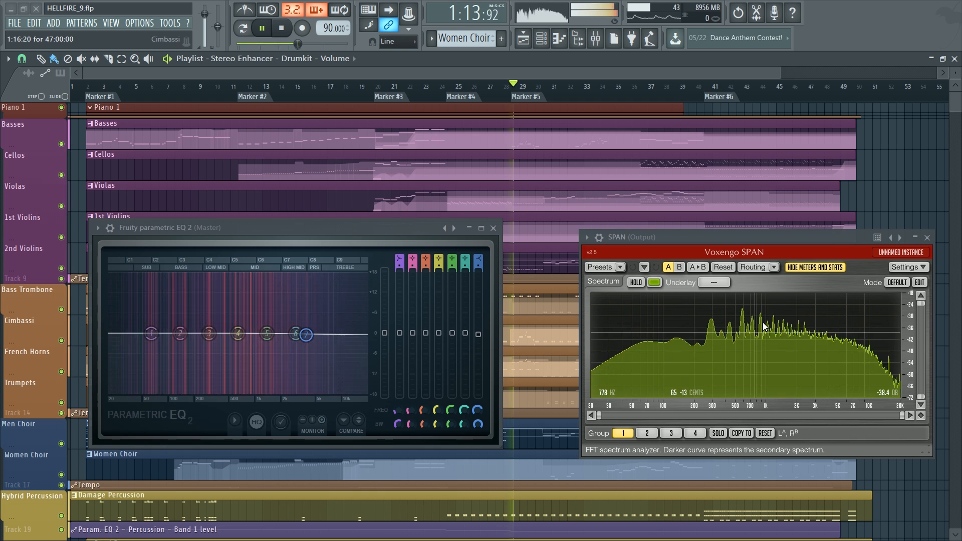
mouse_move(765, 328)
mouse_down()
mouse_move(766, 317)
mouse_move(764, 334)
mouse_up()
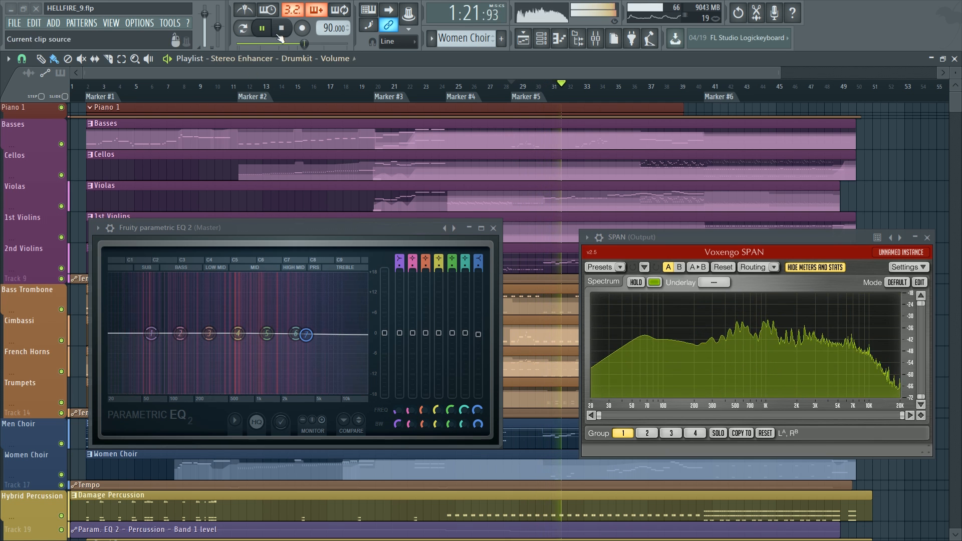
key(space)
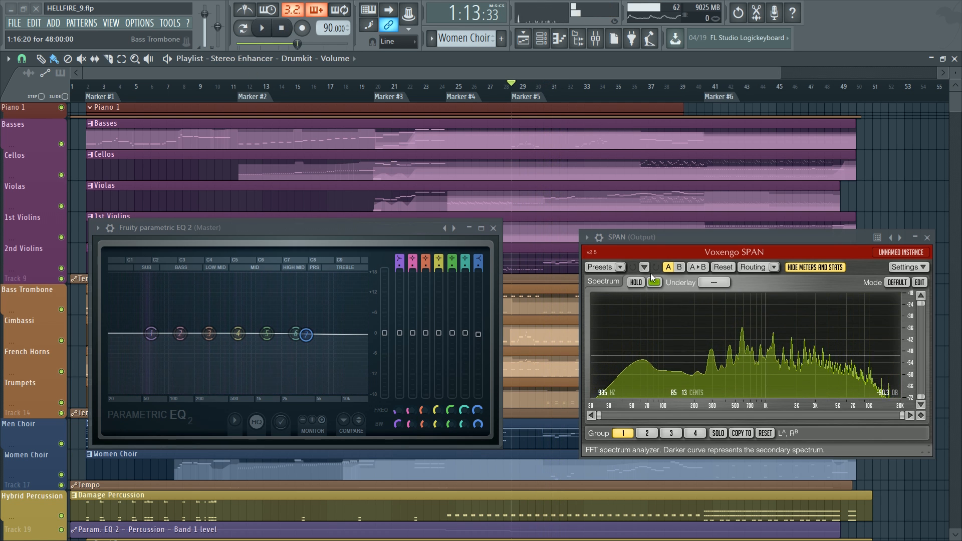
scroll(572, 164, down, 2)
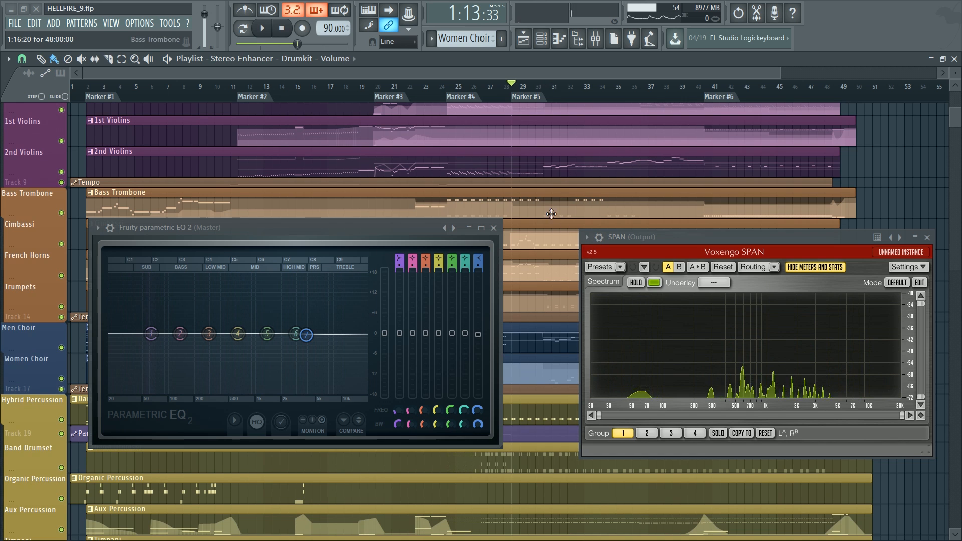
scroll(576, 189, up, 1)
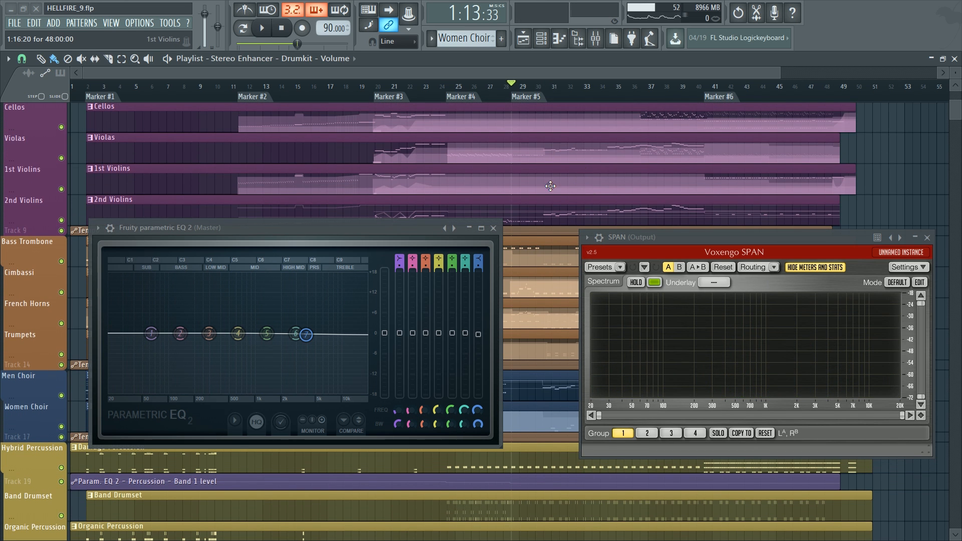
Play the song from Marker #6, examine the overall spectrum in SPAN, and look over the playlist tracks after stopping
scroll(573, 202, up, 2)
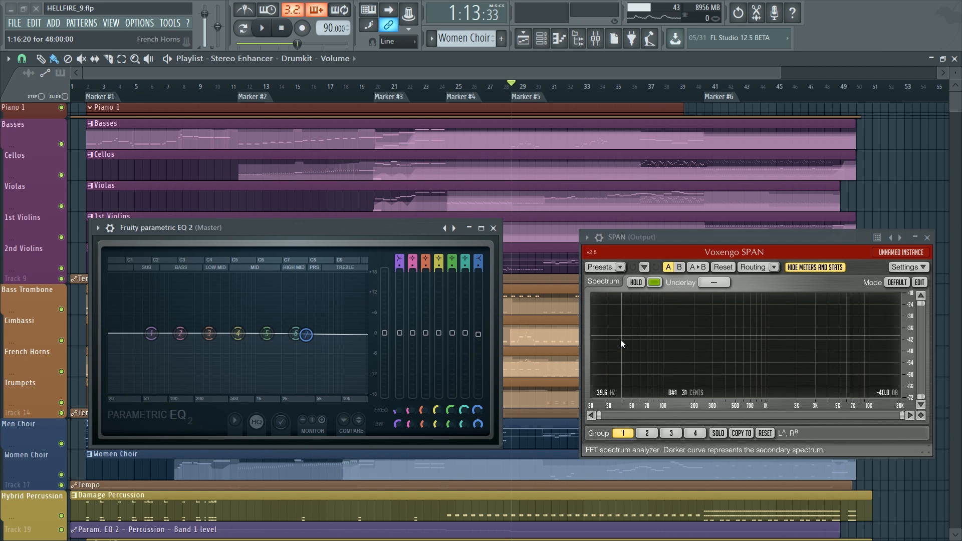
click(720, 94)
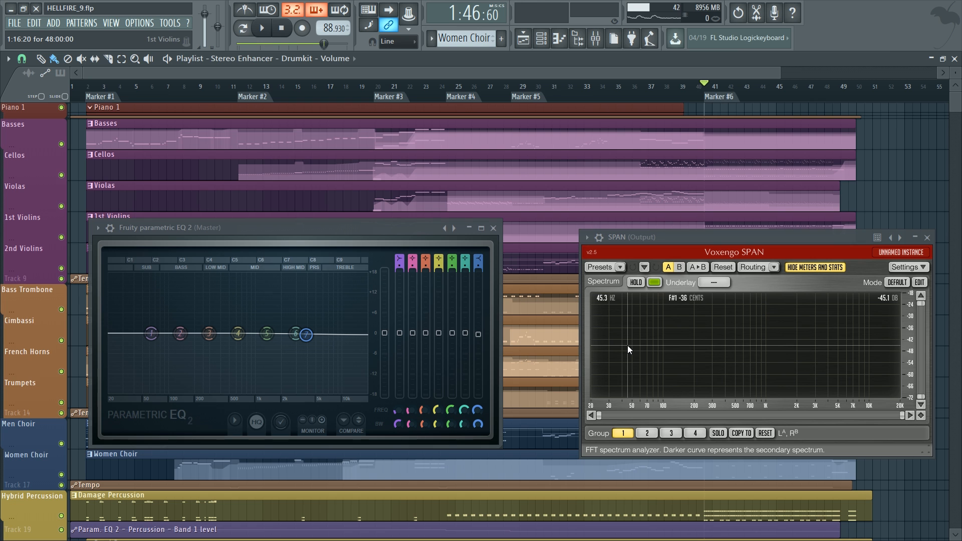
key(space)
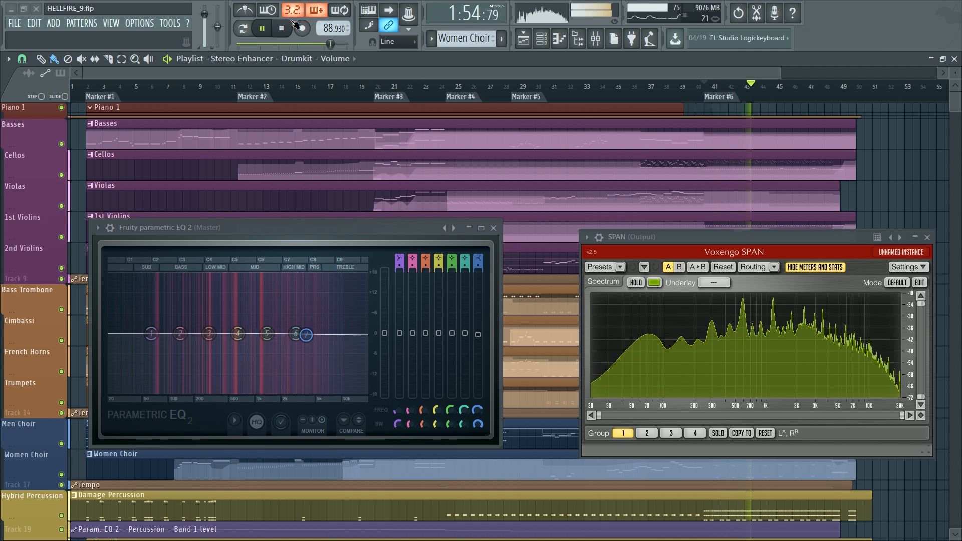
key(space)
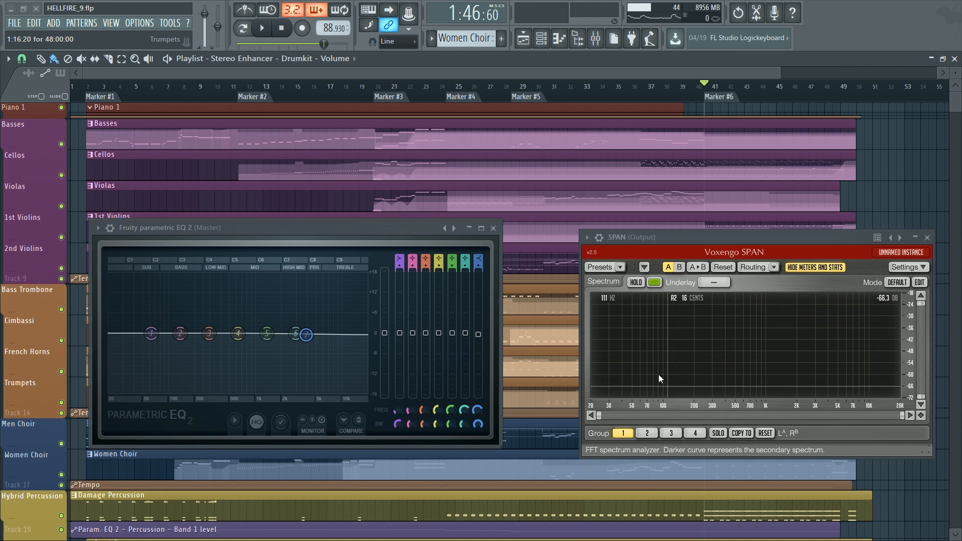
scroll(890, 198, down, 6)
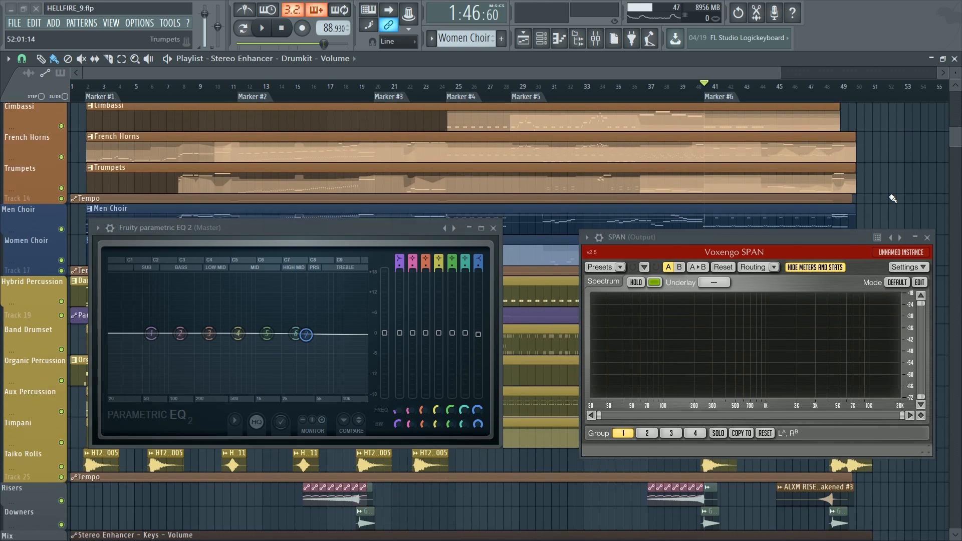
scroll(891, 198, up, 6)
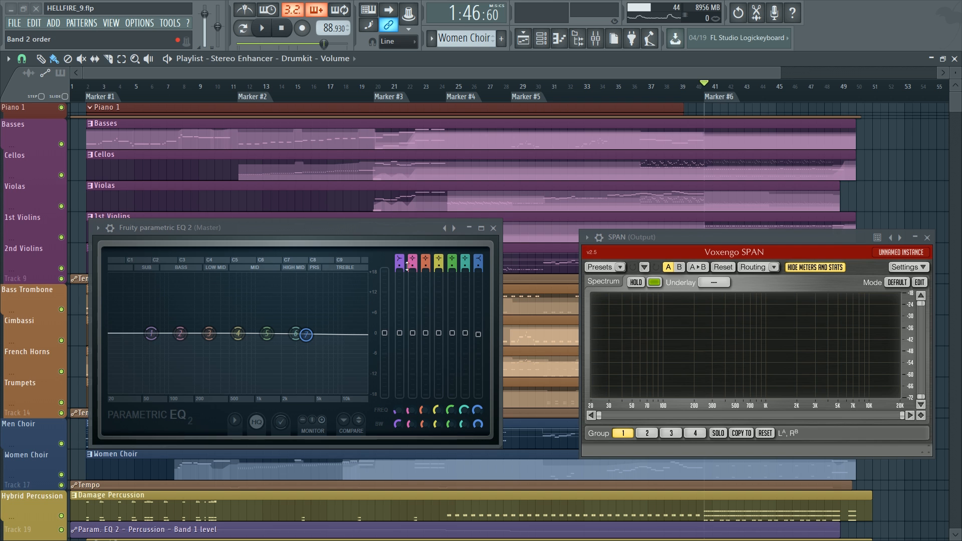
Change band 1 of the Master EQ to High pass and audition it from Marker #6 while shifting its cutoff lower
drag(399, 261, 400, 253)
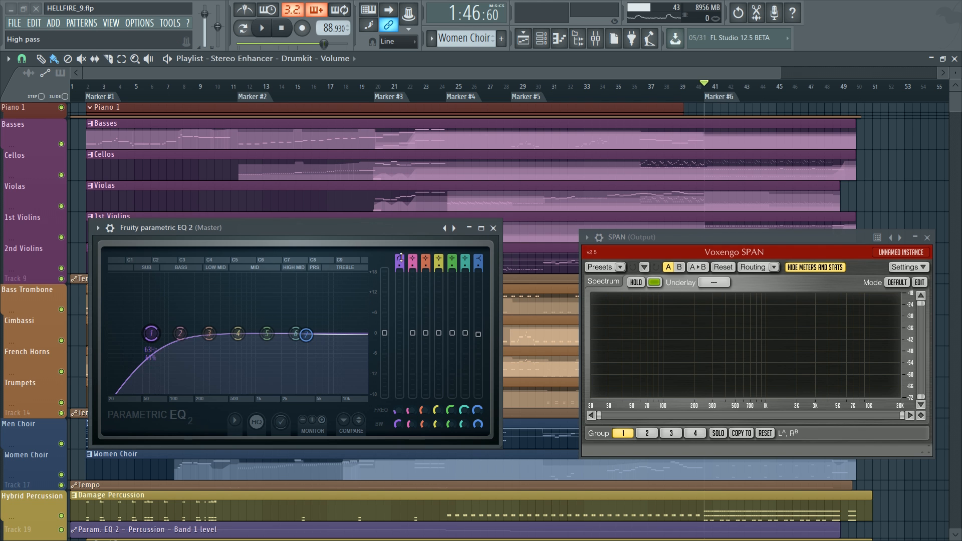
key(space)
mouse_move(151, 333)
mouse_down()
mouse_move(223, 338)
mouse_move(144, 334)
mouse_up()
key(space)
Reset band 1 of the Master EQ and return its filter type to peaking
right_click(144, 335)
click(161, 349)
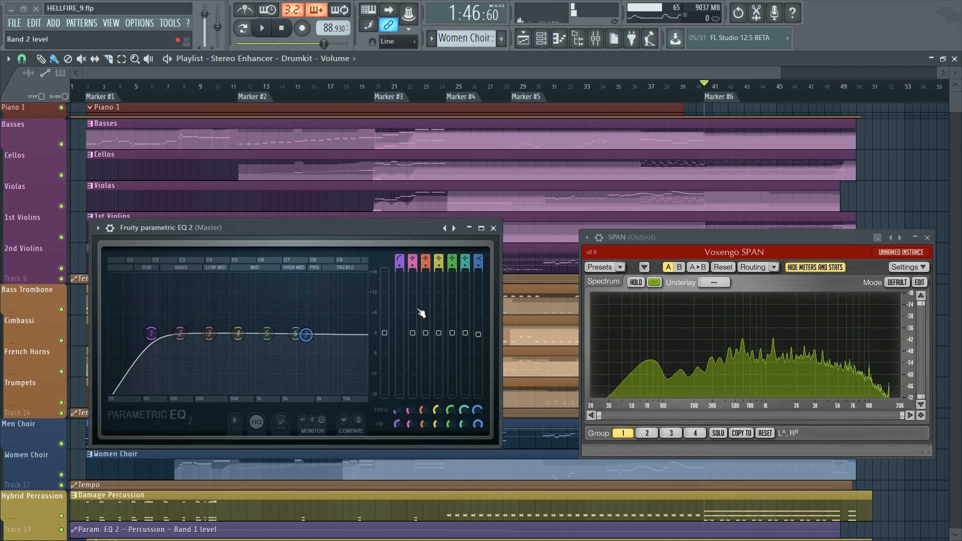
right_click(399, 258)
click(418, 265)
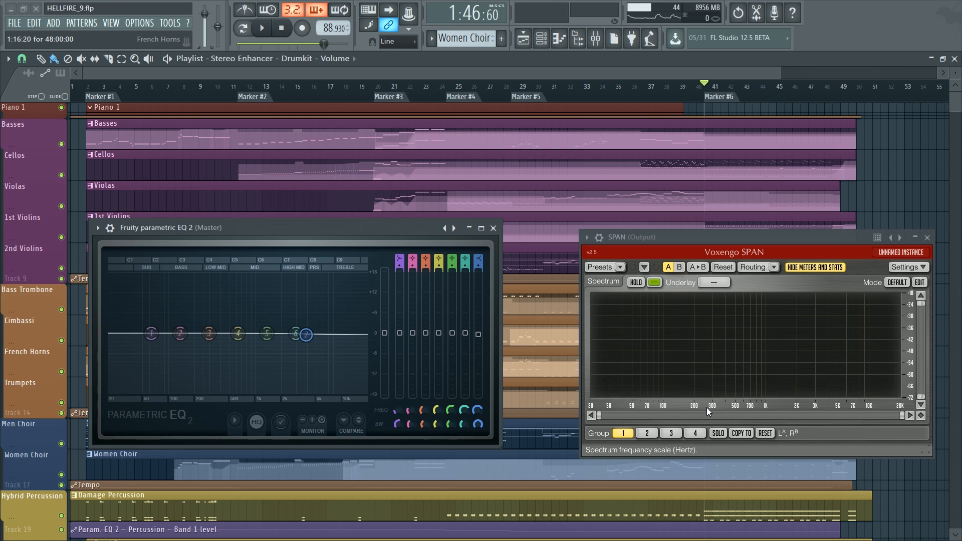
Play the song from Marker #6 and examine the range around 200 Hz in SPAN, stopping playback at the end
drag(687, 369, 693, 339)
click(261, 29)
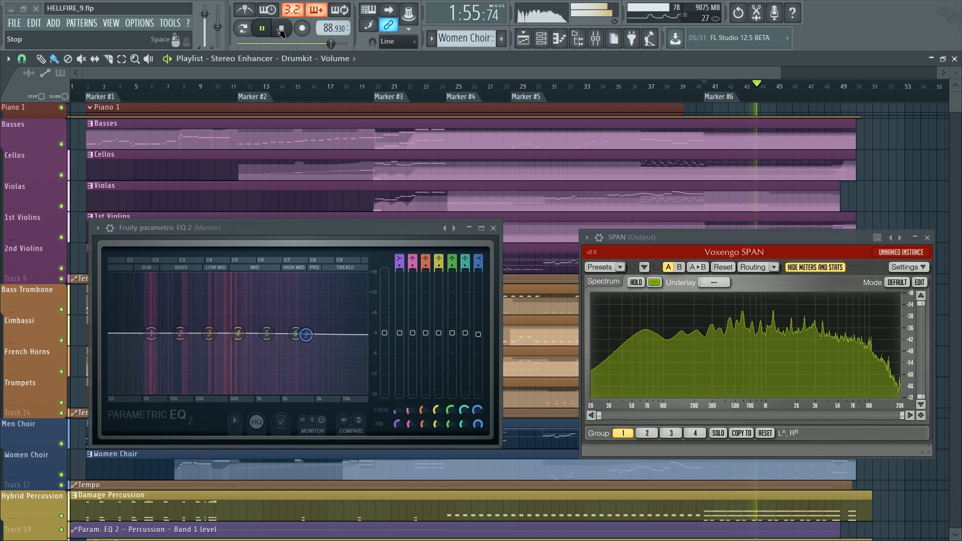
key(space)
Solo the percussion track group and audition it from Marker #6, isolating 57.8 Hz at 1.08 octaves and another low-frequency band in SPAN
scroll(880, 461, down, 6)
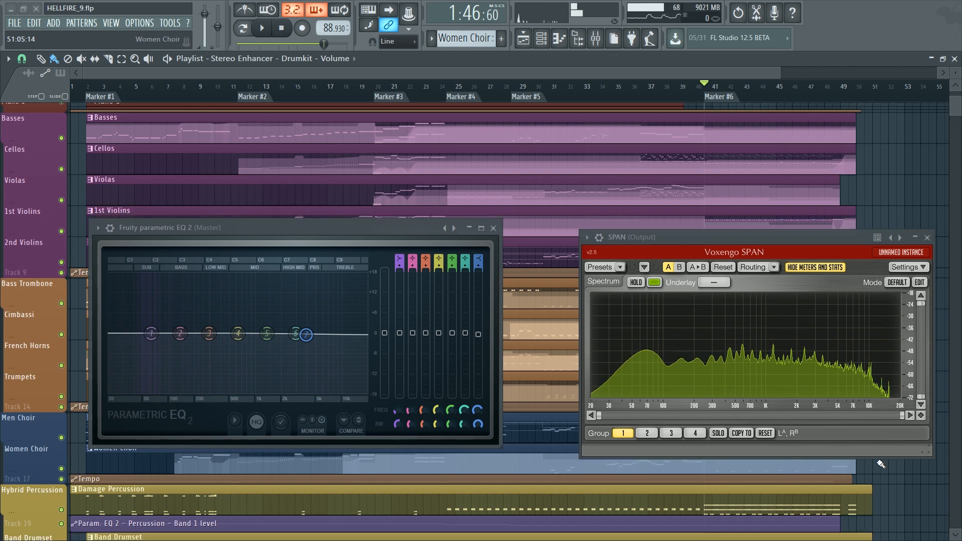
right_click(61, 347)
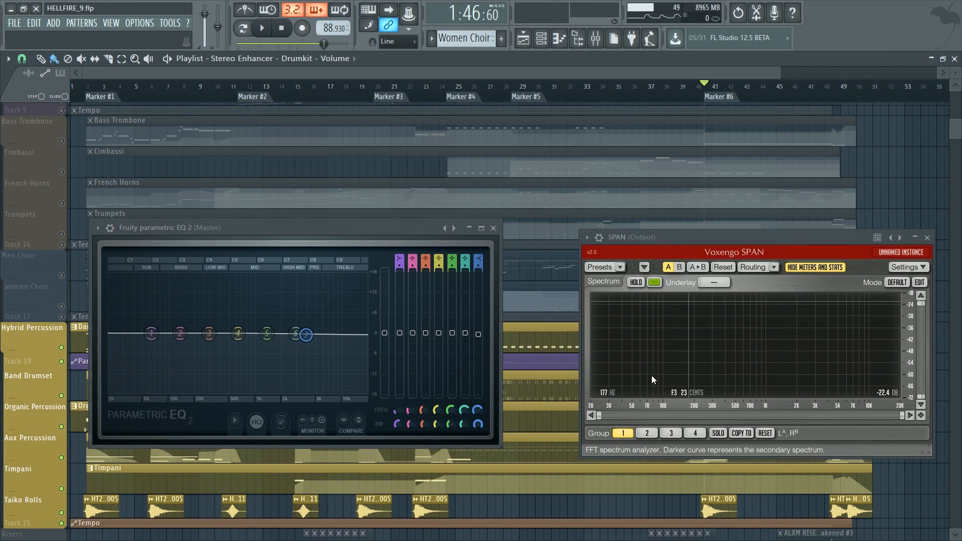
click(260, 30)
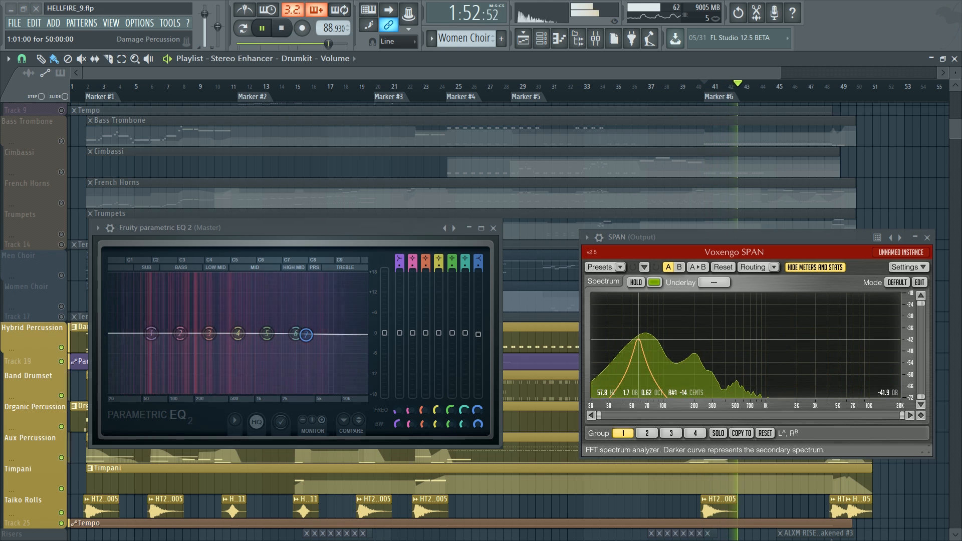
scroll(638, 340, up, 5)
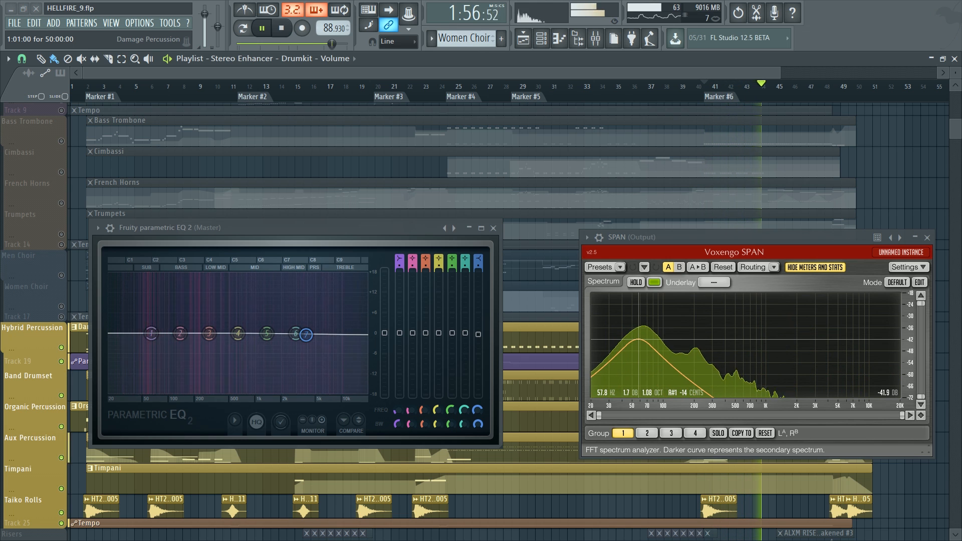
ctrl+click(691, 345)
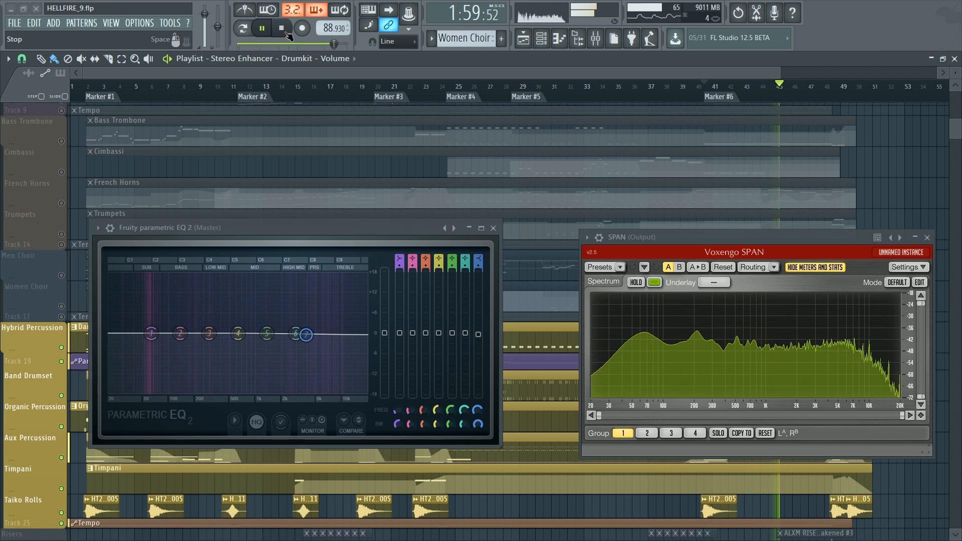
key(space)
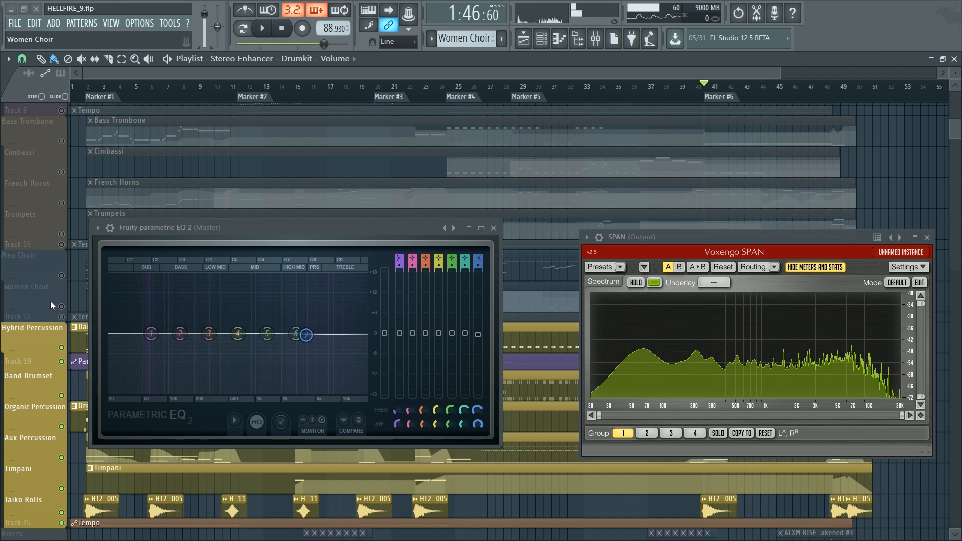
Restore all playlist tracks, look over the sections, and solo the percussion group again
right_click(61, 307)
right_click(61, 307)
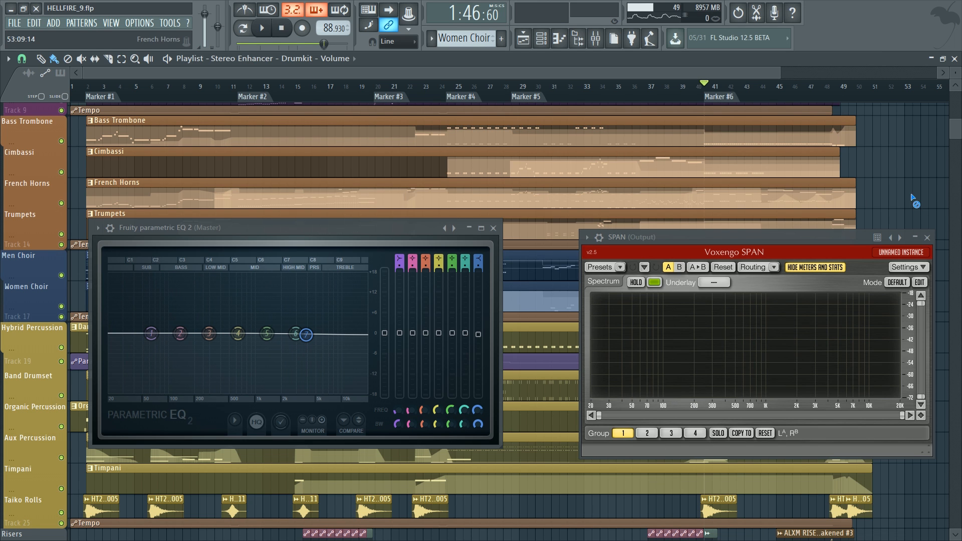
scroll(890, 207, up, 4)
scroll(894, 195, down, 5)
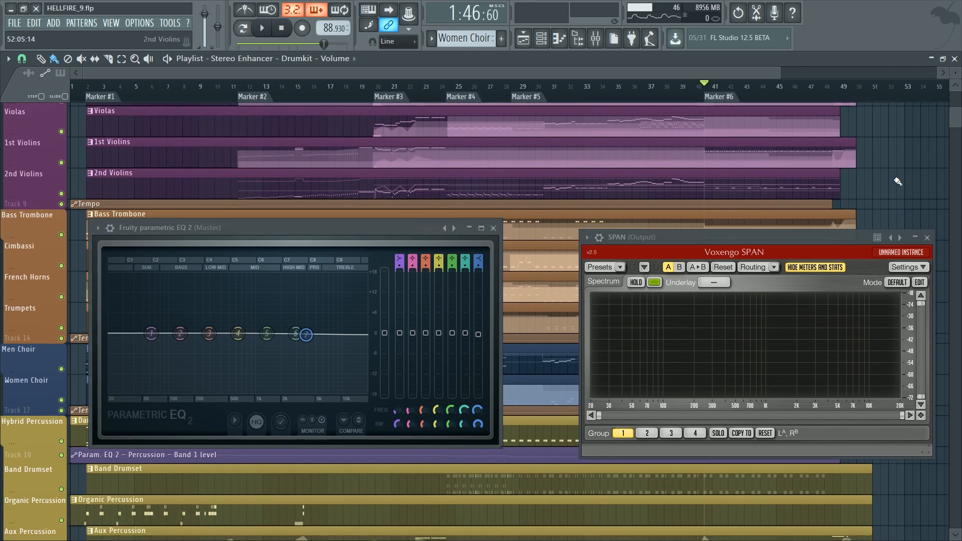
scroll(897, 181, down, 3)
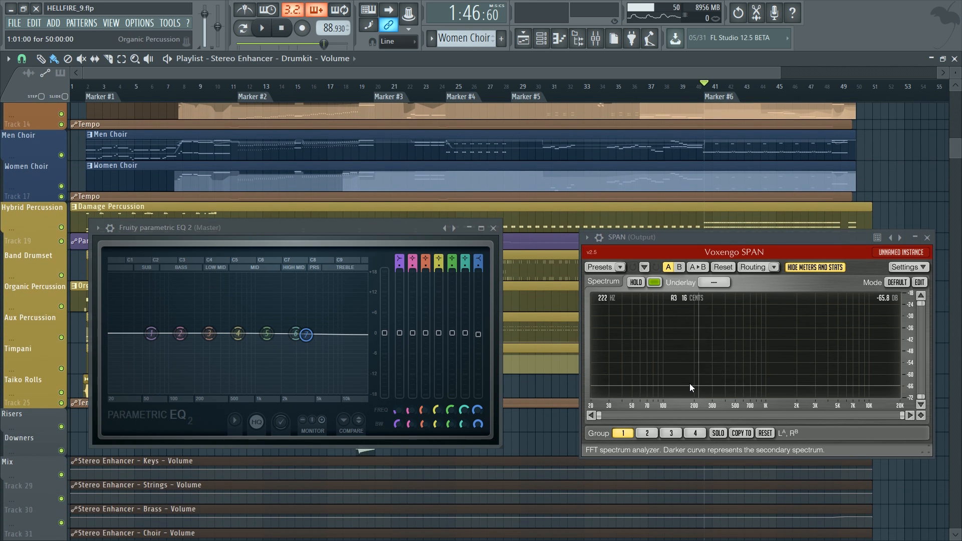
scroll(896, 173, down, 1)
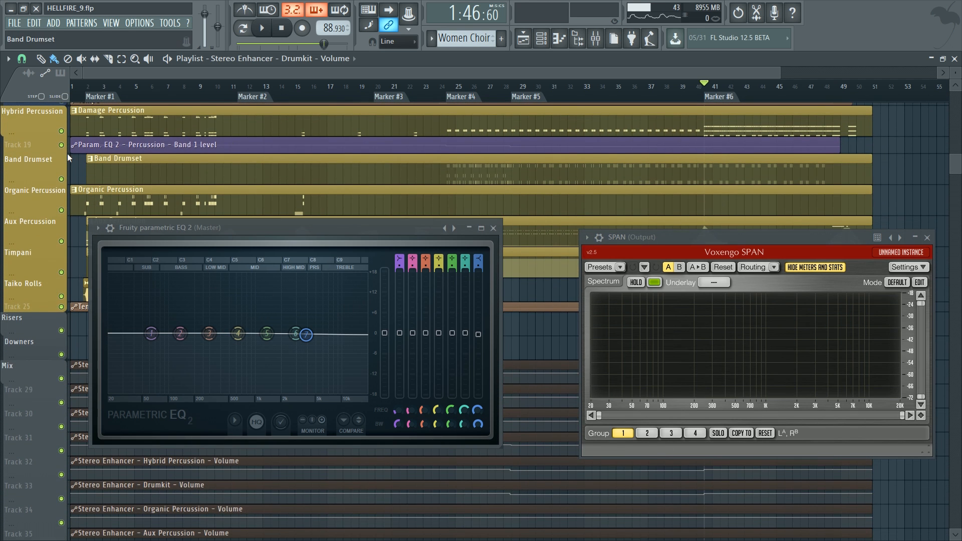
right_click(61, 131)
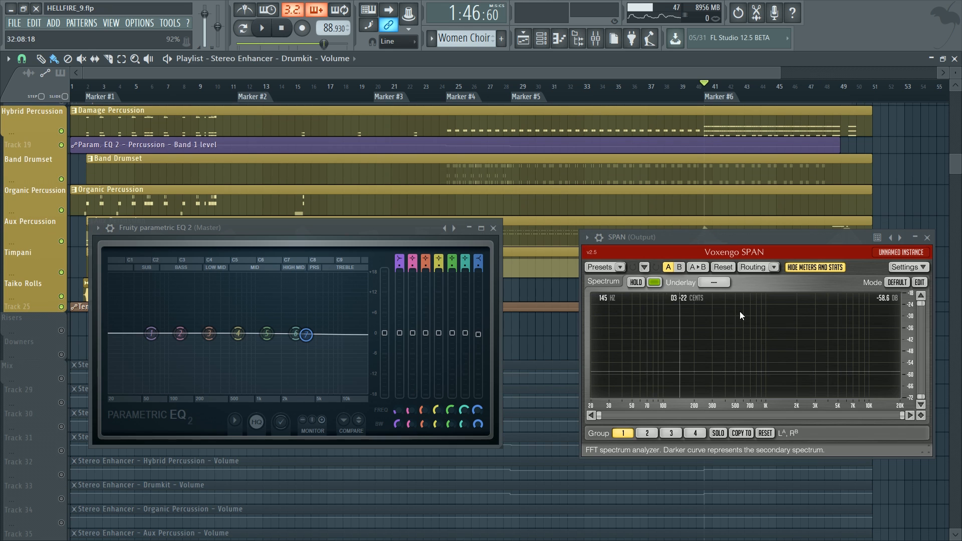
scroll(452, 224, up, 2)
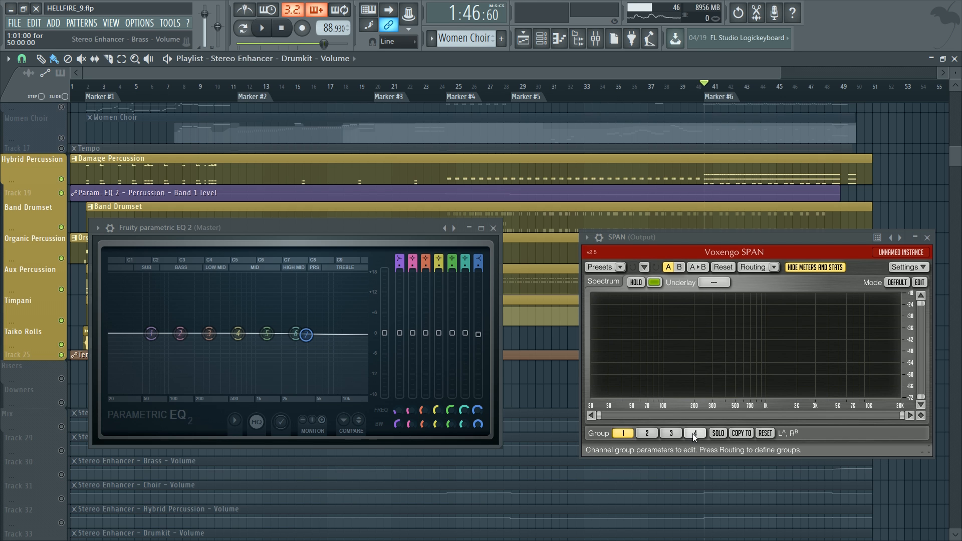
Show the mixer in place of the Master EQ and mute Drumkit through Downers, leaving Hybrid Percussion selected
key(F9)
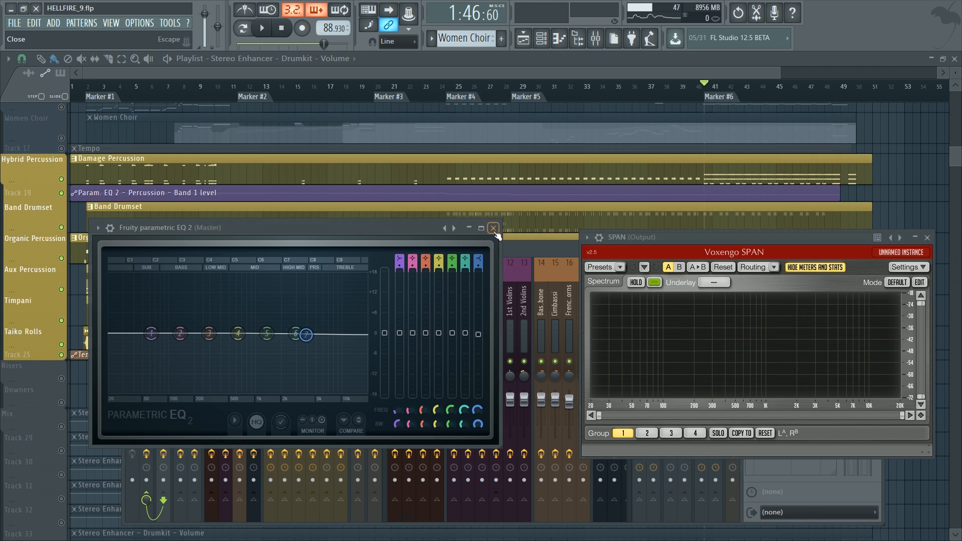
click(493, 228)
click(286, 309)
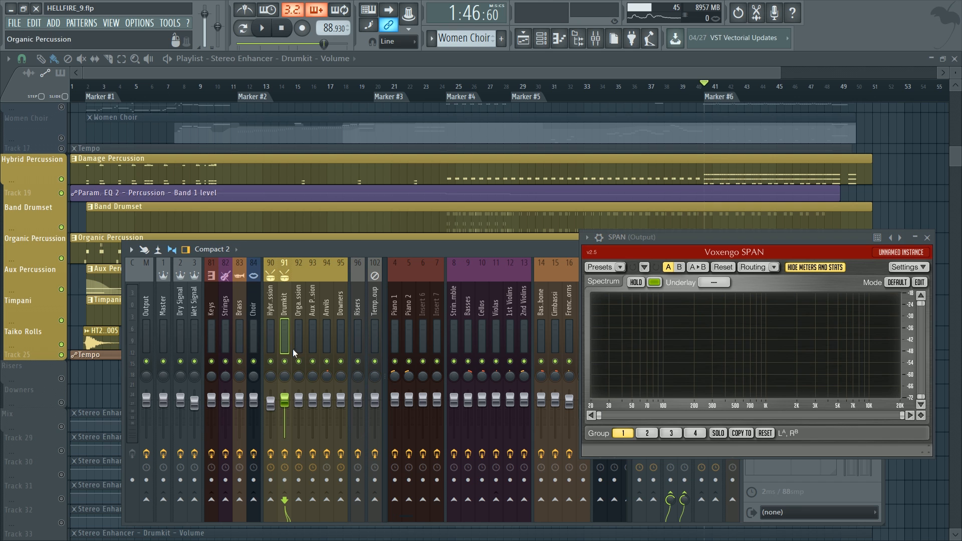
drag(284, 362, 340, 363)
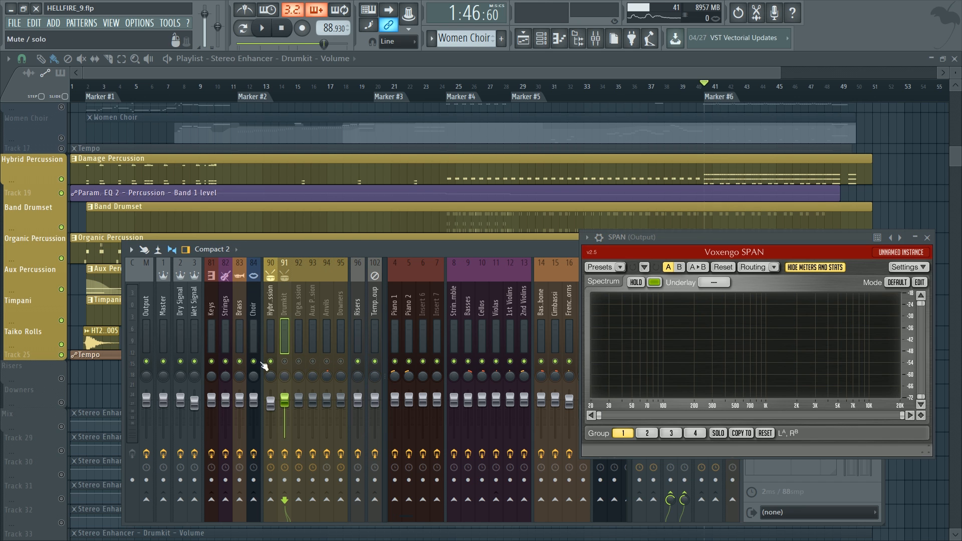
click(274, 319)
drag(369, 247, 228, 170)
Play the isolated Hybrid Percussion from Marker #6 and inspect its Fruity Parametric EQ 2 curve against the SPAN spectrum
key(space)
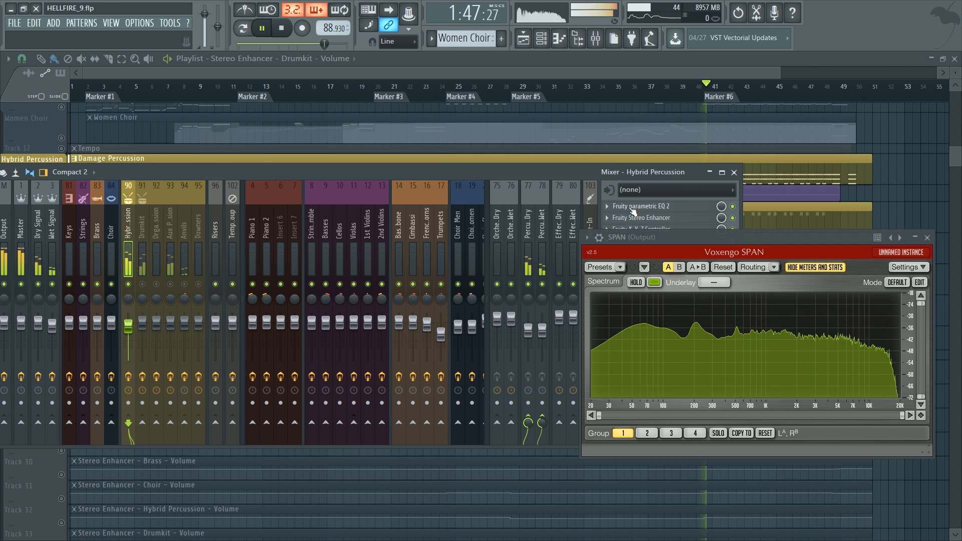
click(633, 207)
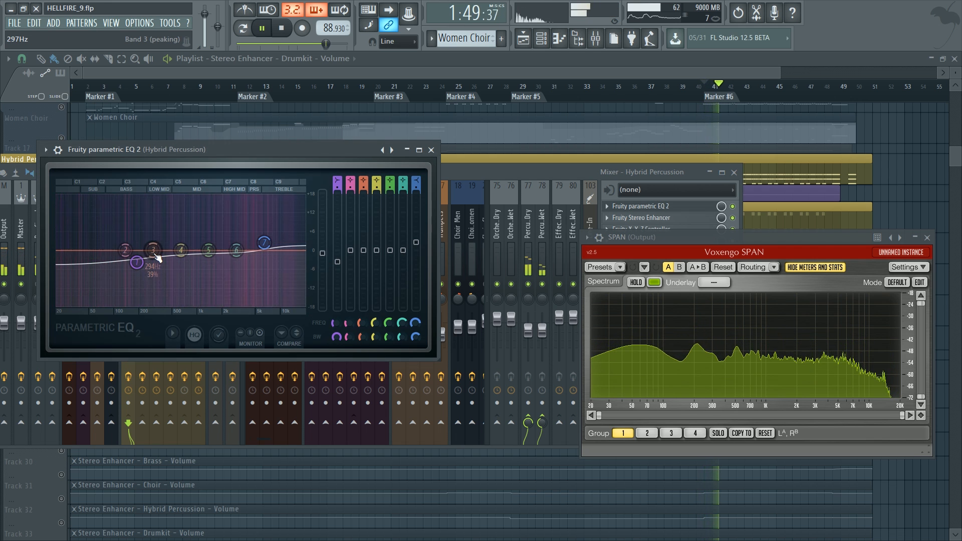
key(space)
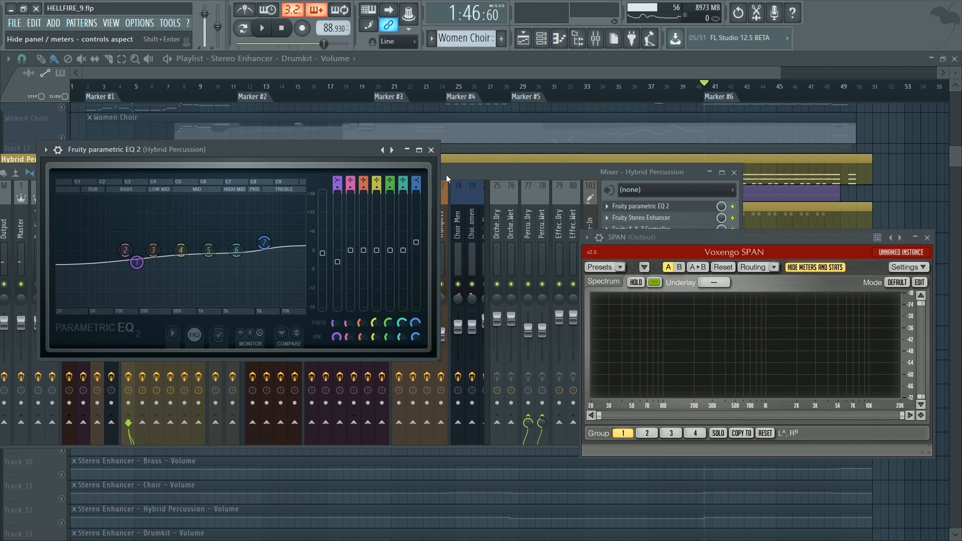
key(space)
click(431, 149)
key(space)
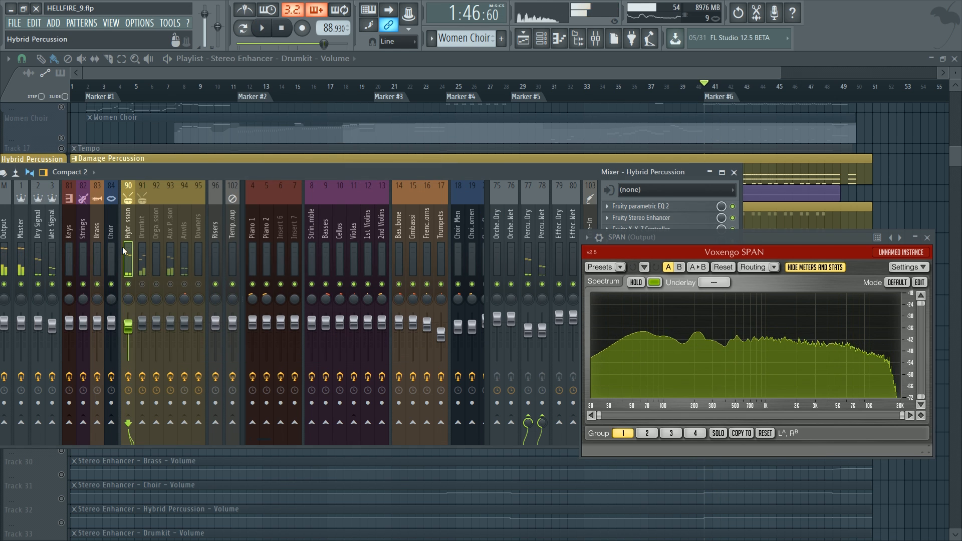
Audition an 8.3 dB boost at 214 Hz on band 4 of the Hybrid Percussion EQ, and reset the band
click(646, 206)
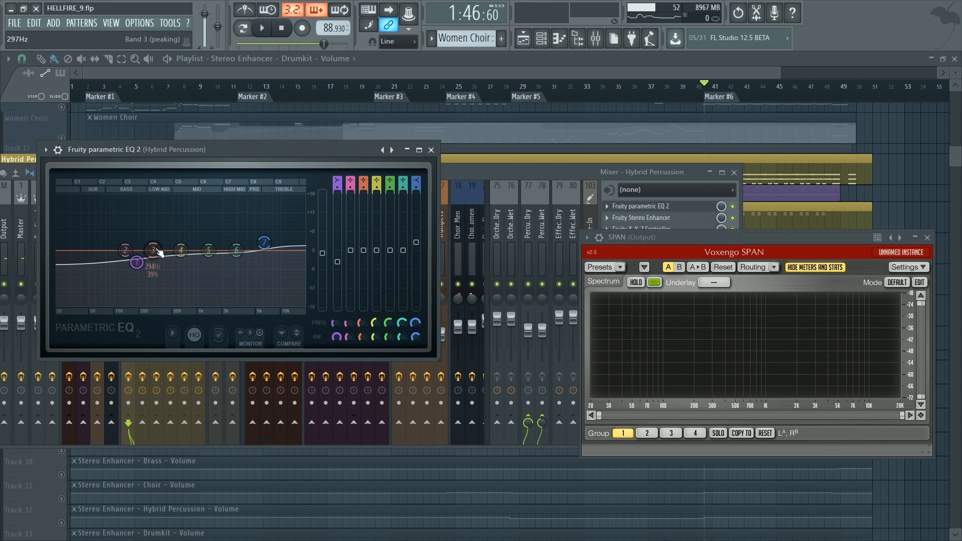
drag(181, 251, 141, 225)
key(space)
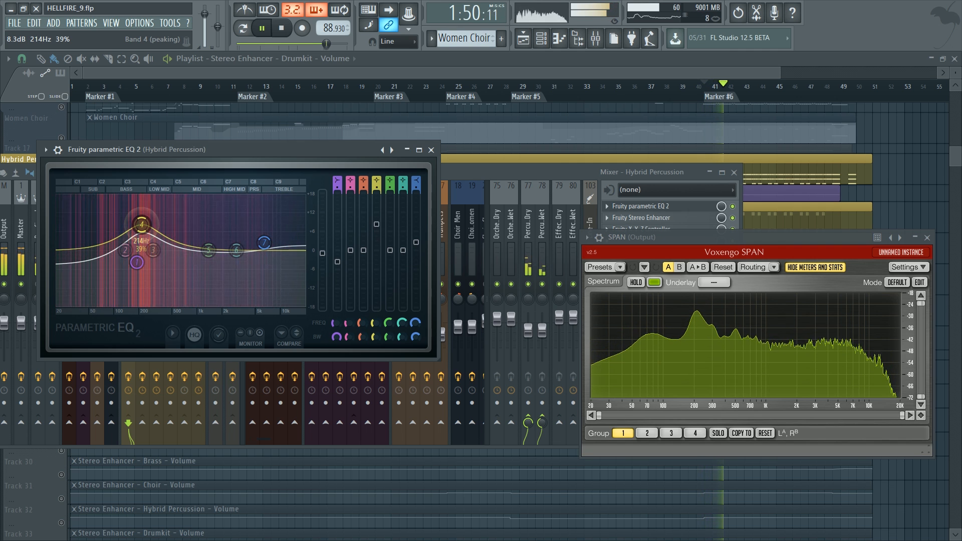
key(space)
right_click(143, 226)
click(146, 241)
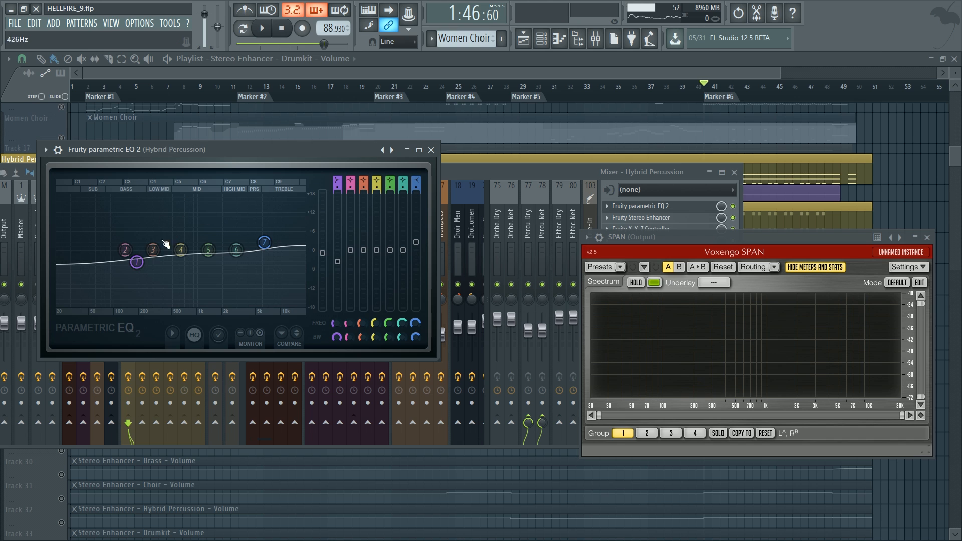
Try raising band 4 of the Hybrid Percussion EQ near 371 Hz with an adjusted bandwidth, and reset it
drag(181, 250, 159, 233)
scroll(151, 232, down, 3)
right_click(159, 234)
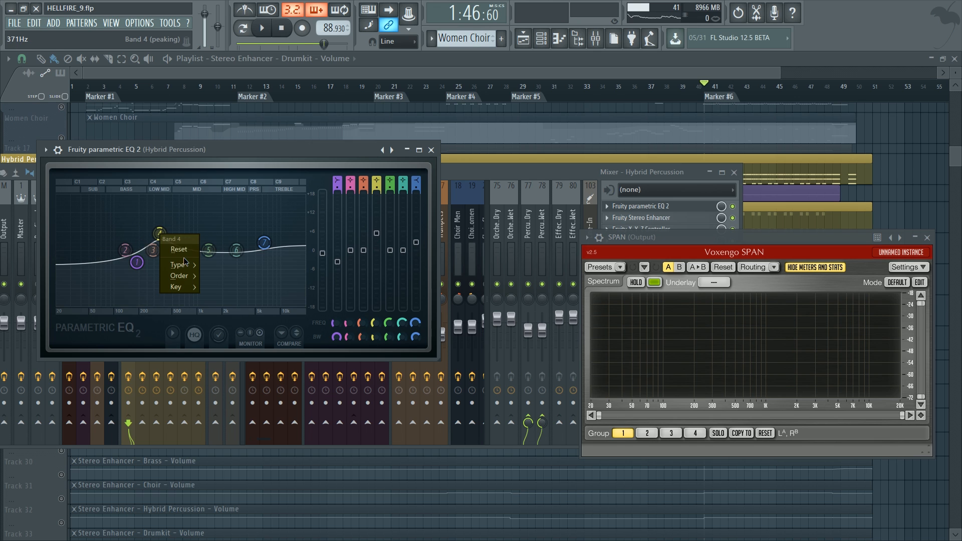
click(184, 251)
Close the Hybrid Percussion EQ and unmute and select the Drumkit through Downers mixer tracks
click(431, 150)
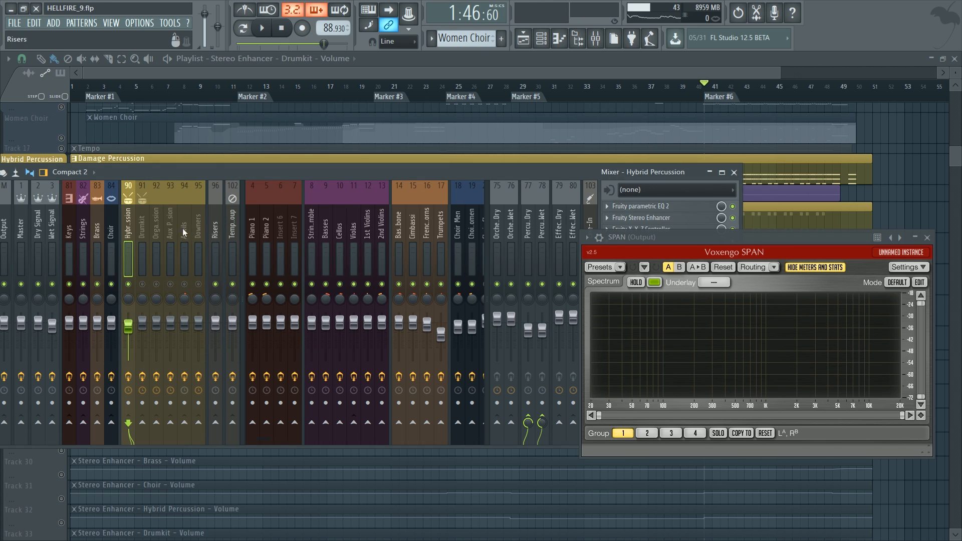
drag(139, 239, 195, 231)
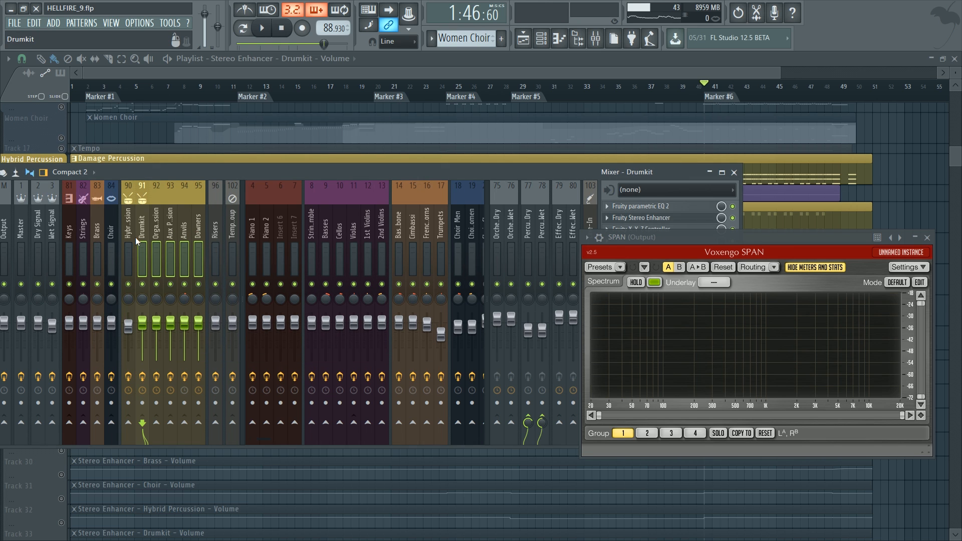
Solo the Hybrid Percussion, Drumkit and Organic Percussion mixer tracks and play them to examine their combined spectrum in SPAN
drag(134, 235, 194, 223)
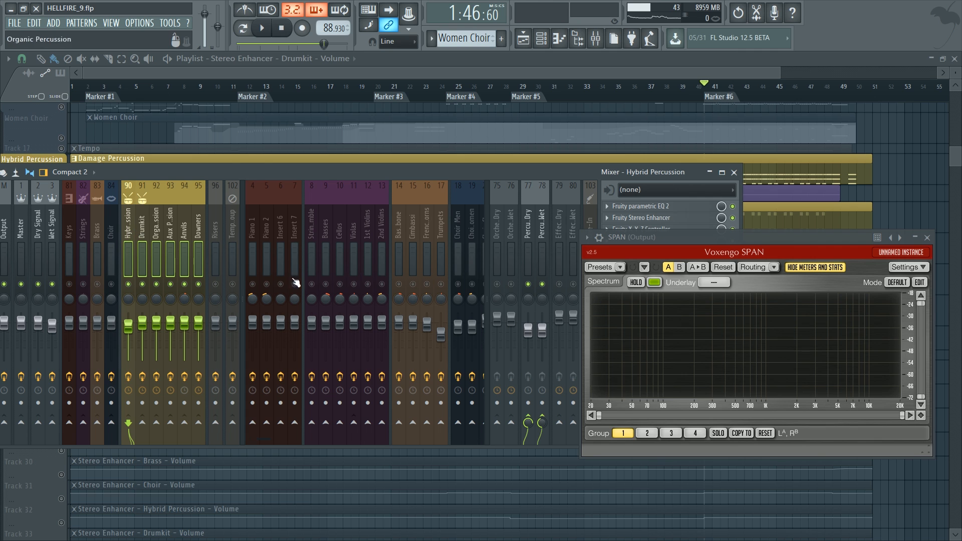
click(131, 231)
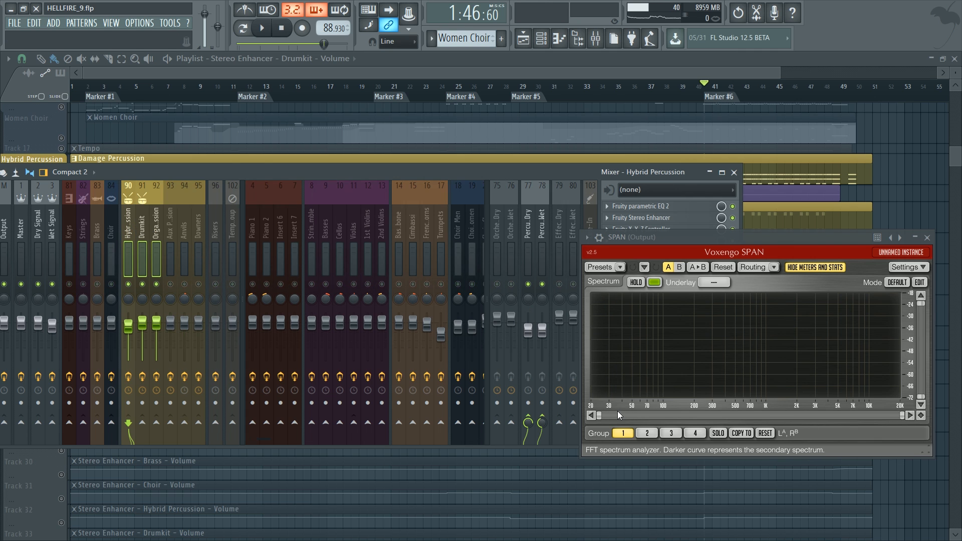
key(space)
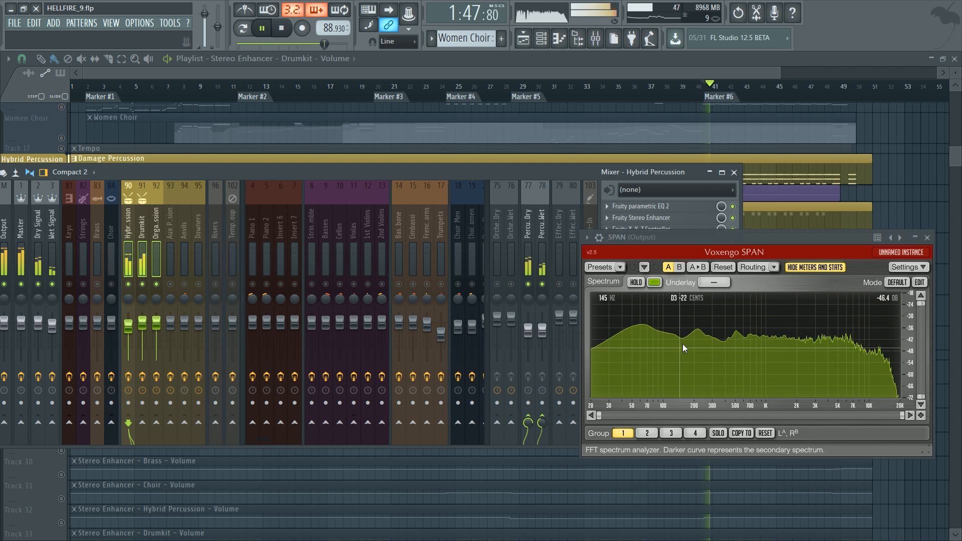
Audition the Drumkit track soloed, and extend the solo to all percussion tracks from Hybrid Percussion through Downers
click(142, 226)
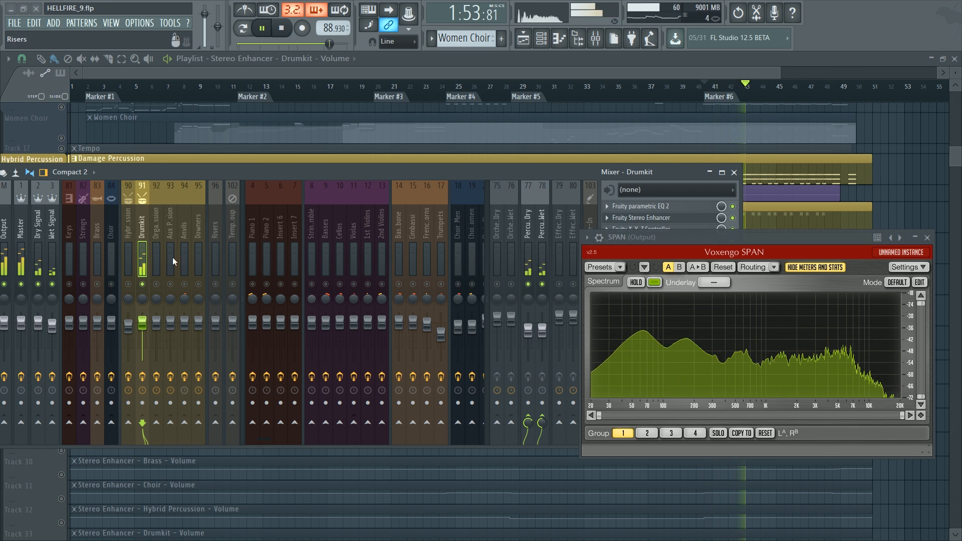
ctrl+click(126, 227)
drag(163, 225, 193, 212)
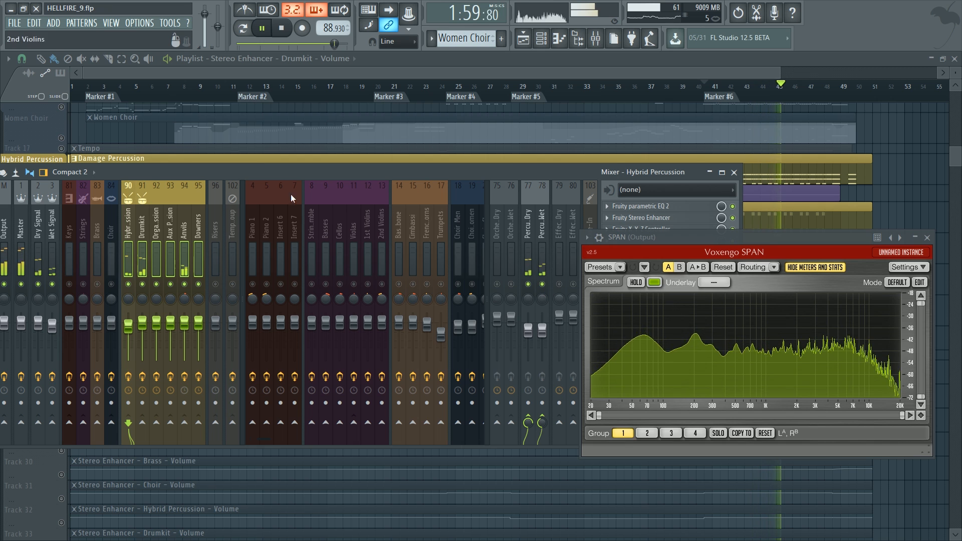
Compare the spectrum of Hybrid Percussion soloed alone with that of the whole percussion group through Downers, and stop playback
click(139, 234)
click(129, 233)
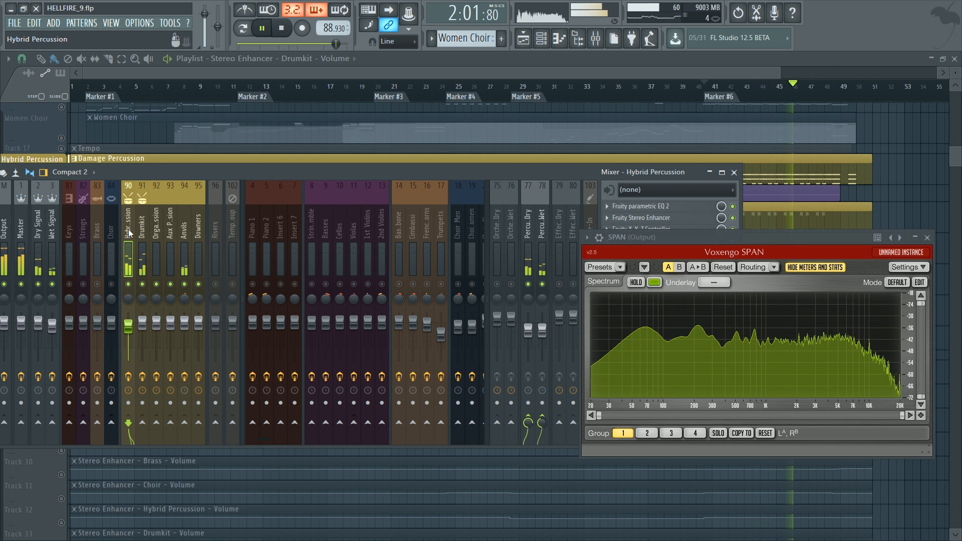
key(s)
key(s)
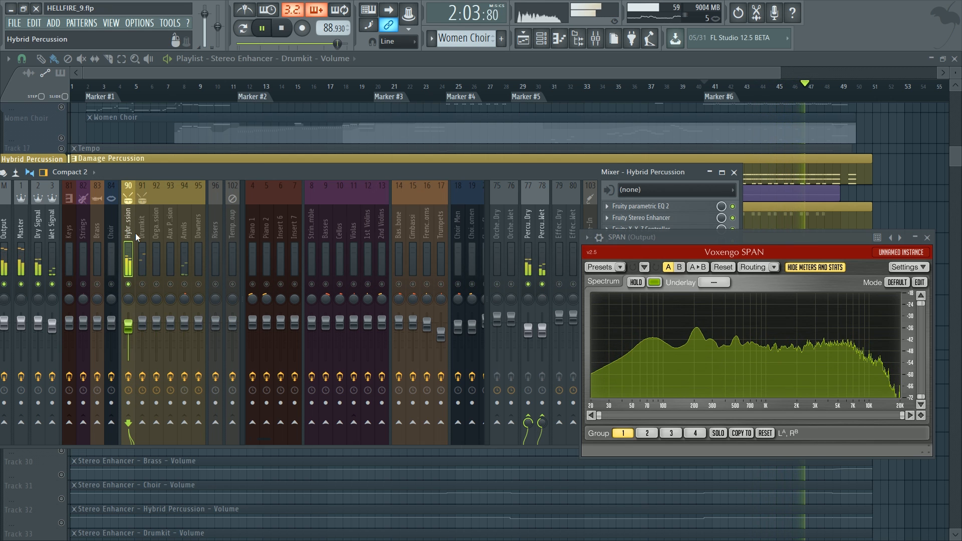
ctrl+shift+click(140, 234)
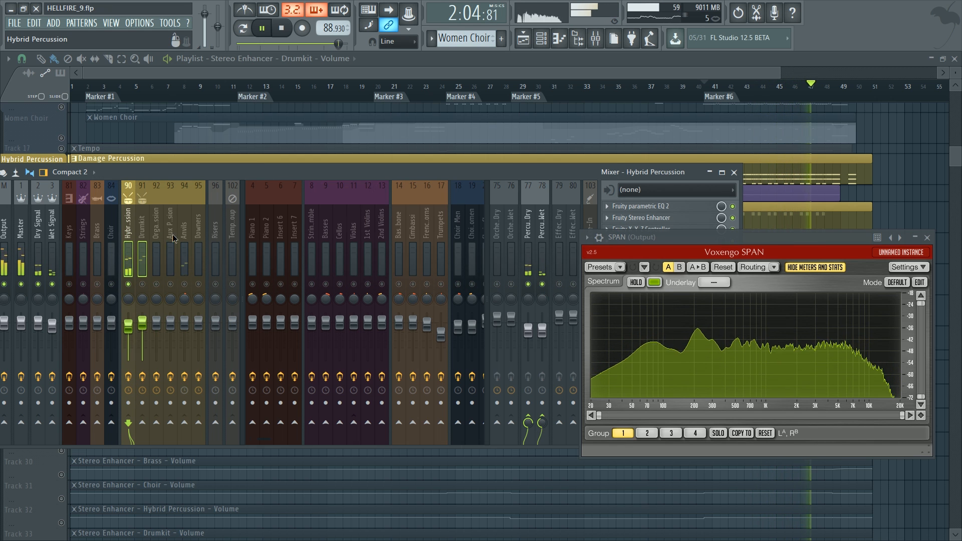
shift+click(199, 231)
key(space)
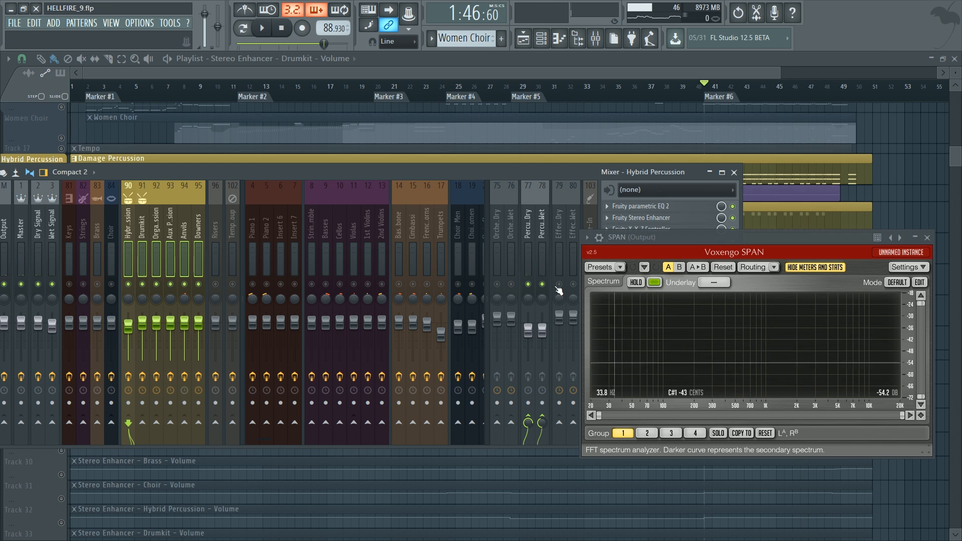
Open Fruity Parametric EQ 2 on the Drumkit mixer track, inspect its low bands, and close it
click(142, 228)
click(158, 229)
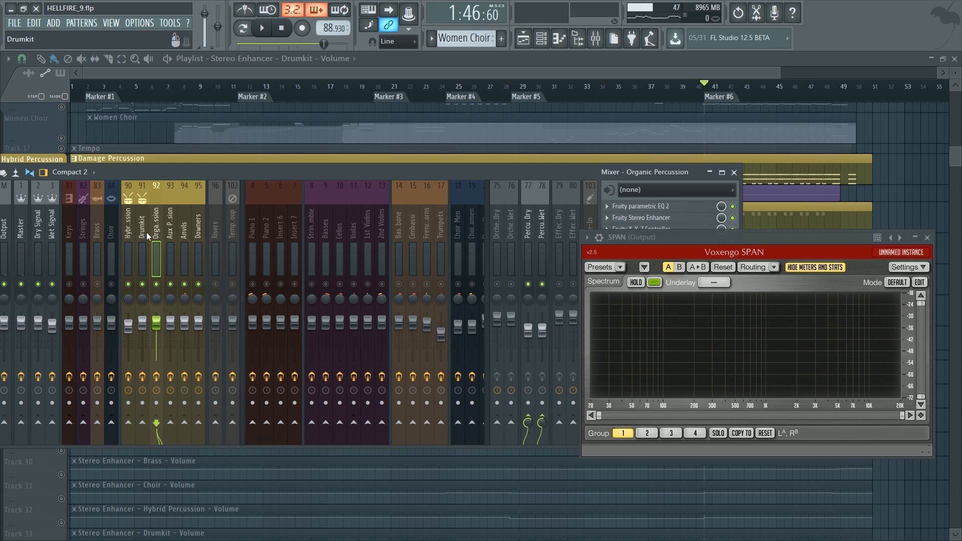
click(146, 232)
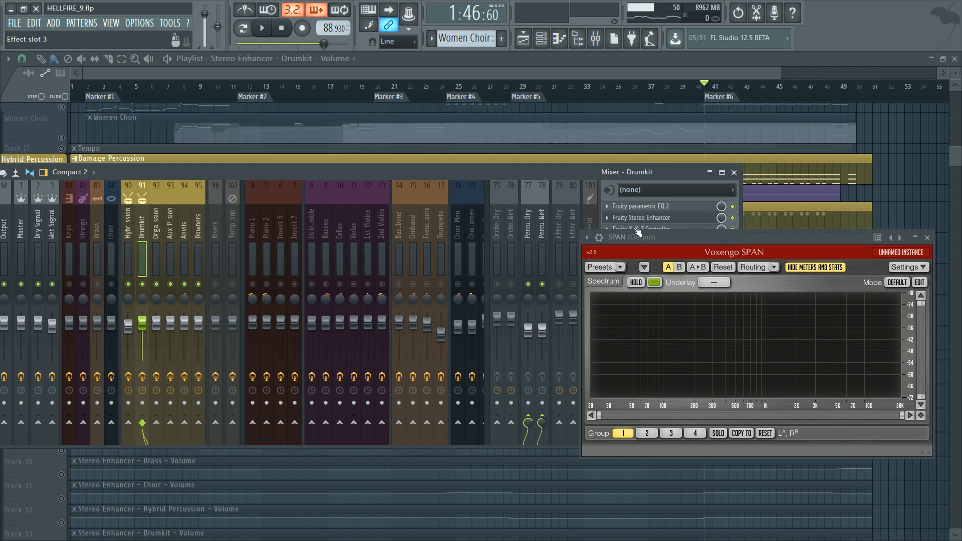
click(652, 206)
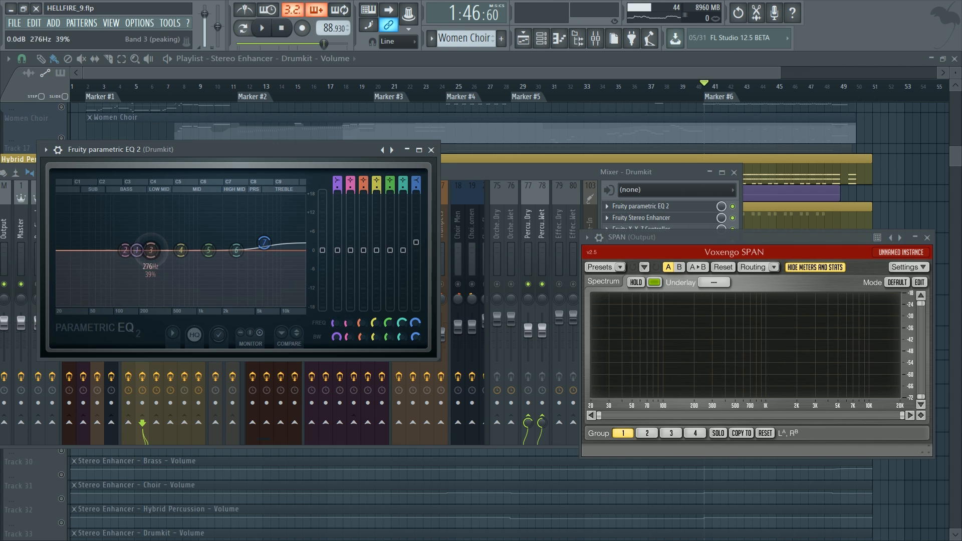
drag(122, 240, 119, 239)
right_click(118, 239)
click(126, 254)
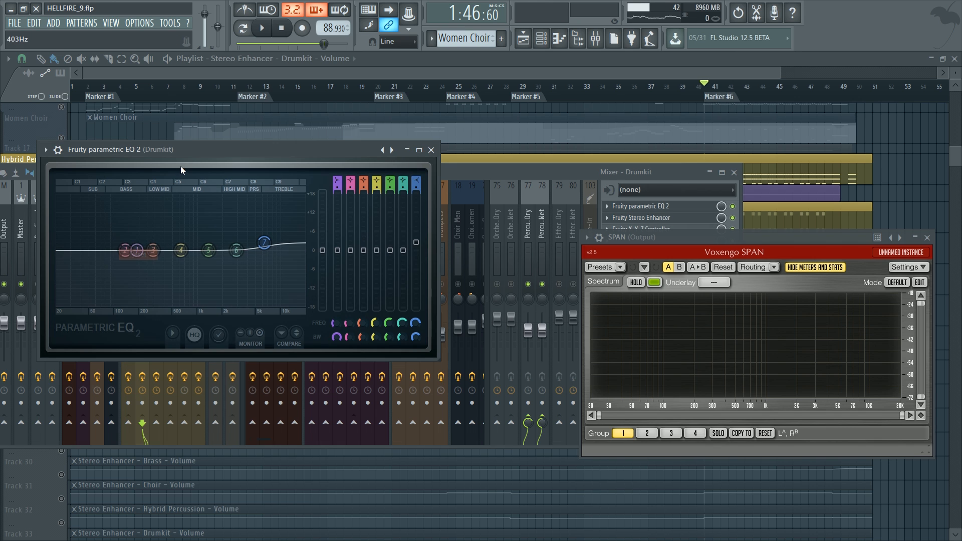
drag(182, 154, 176, 313)
click(425, 309)
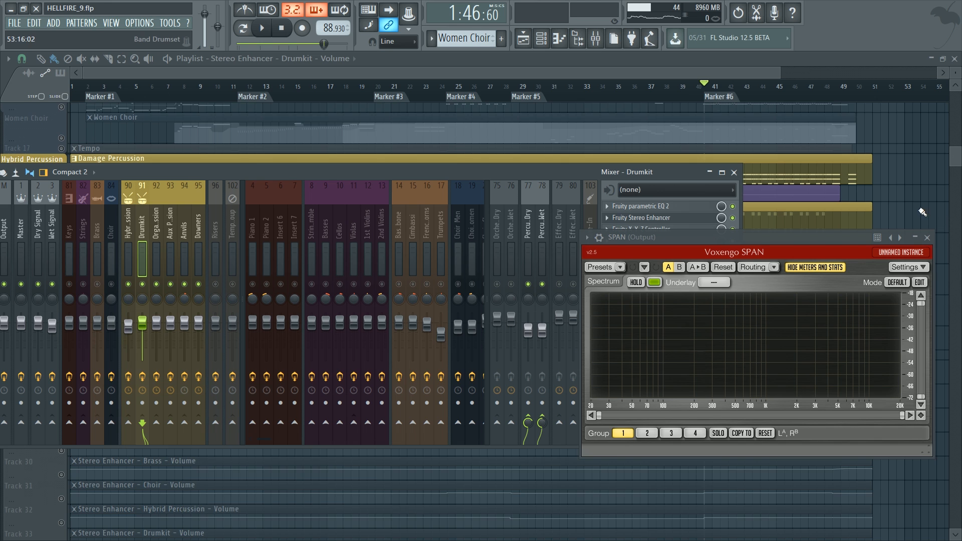
Unmute all playlist tracks to restore the full mix, select the Organic Percussion mixer track, and hide the mixer
scroll(922, 212, down, 2)
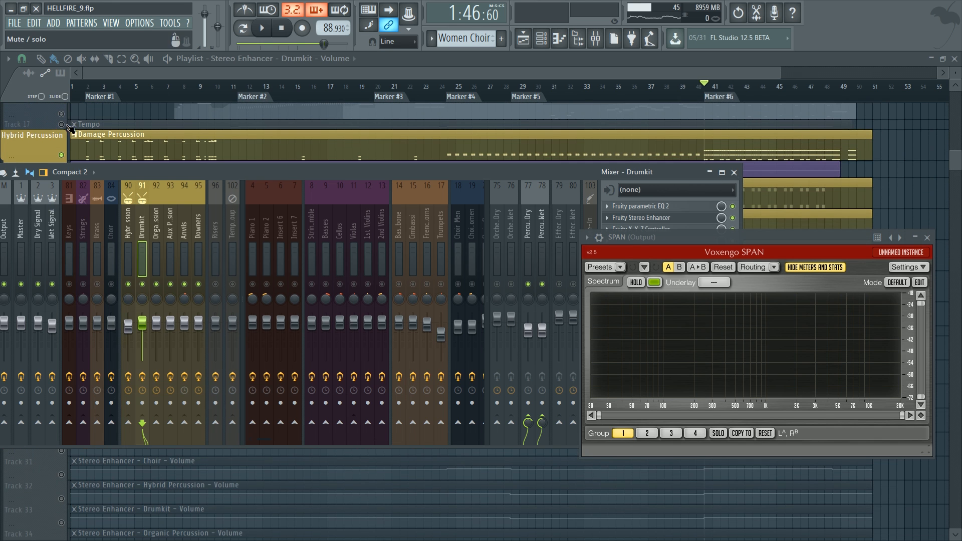
click(63, 124)
right_click(62, 234)
right_click(62, 235)
scroll(306, 361, up, 5)
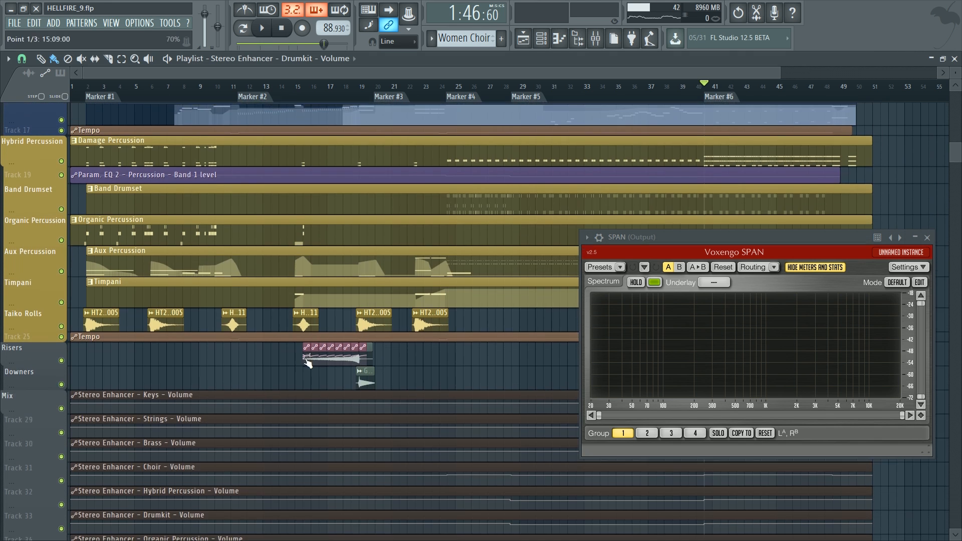
key(F9)
click(157, 220)
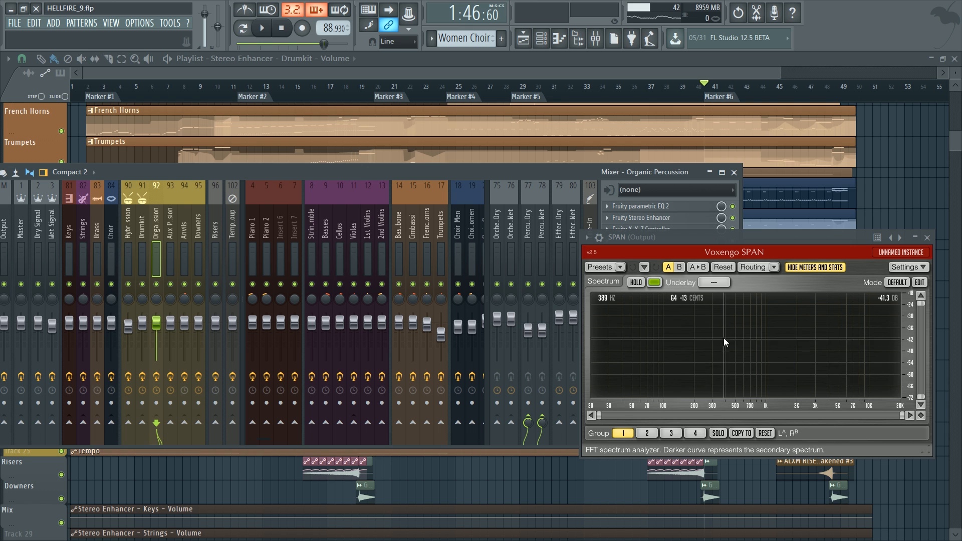
key(F9)
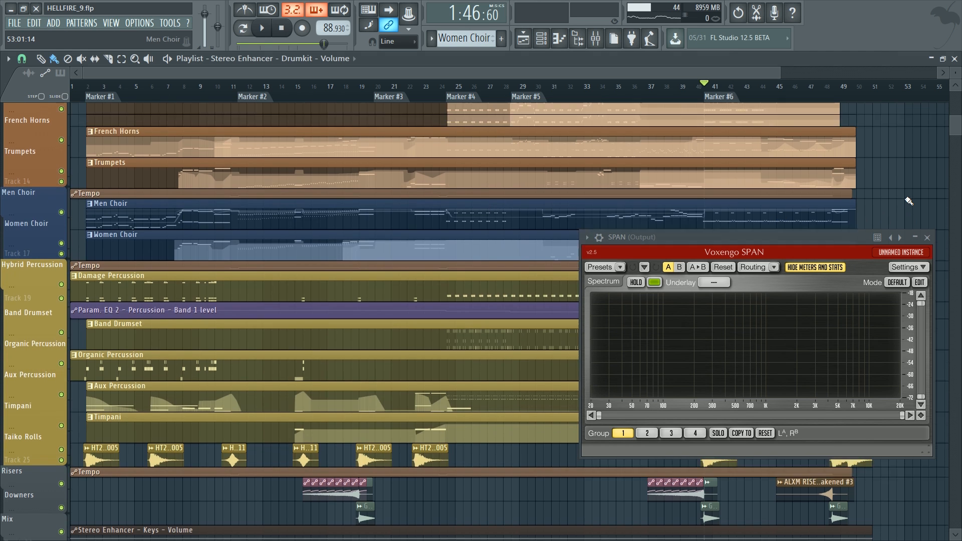
Play the full mix from Marker #6, probe the SPAN spectrum around 740 Hz, and stop playback
scroll(874, 211, up, 6)
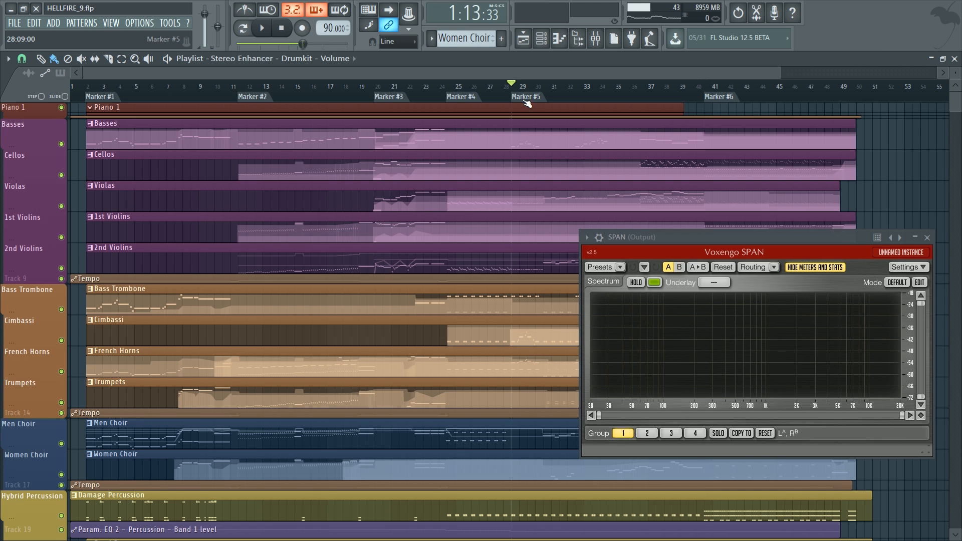
click(718, 98)
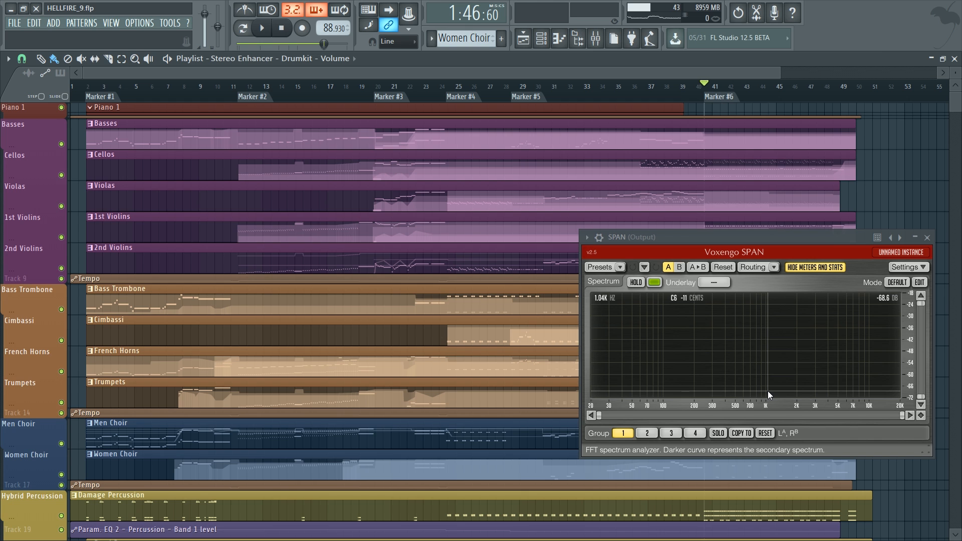
key(space)
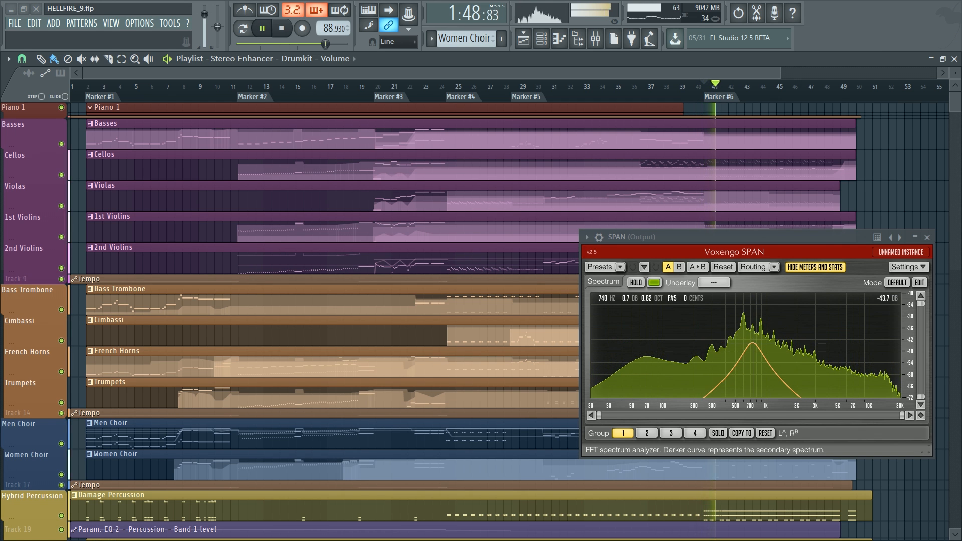
drag(754, 344, 758, 341)
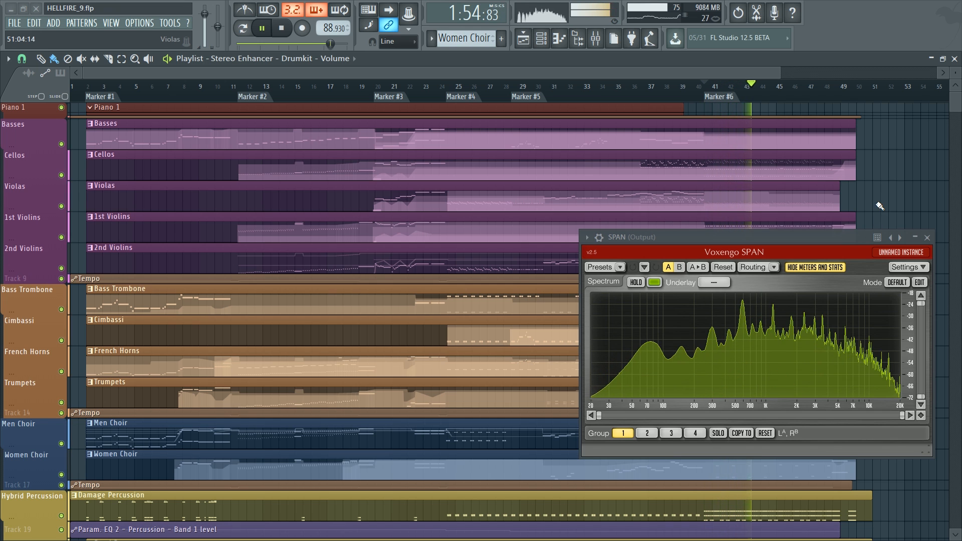
key(space)
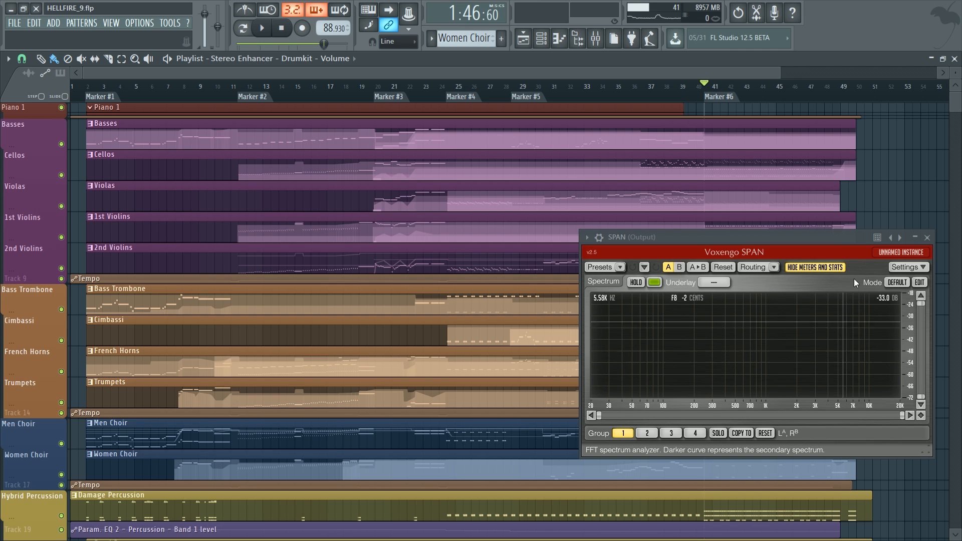
scroll(901, 198, down, 3)
scroll(901, 199, up, 3)
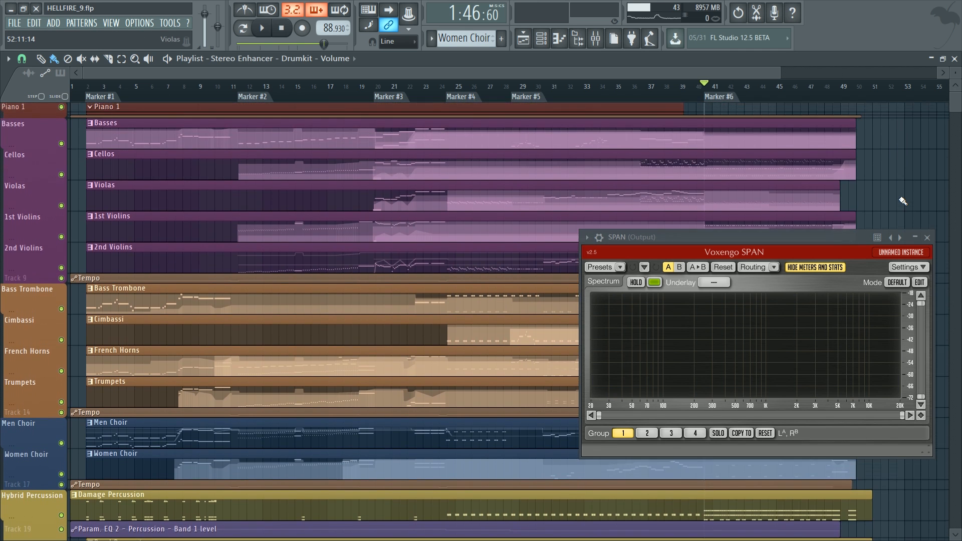
scroll(902, 200, down, 2)
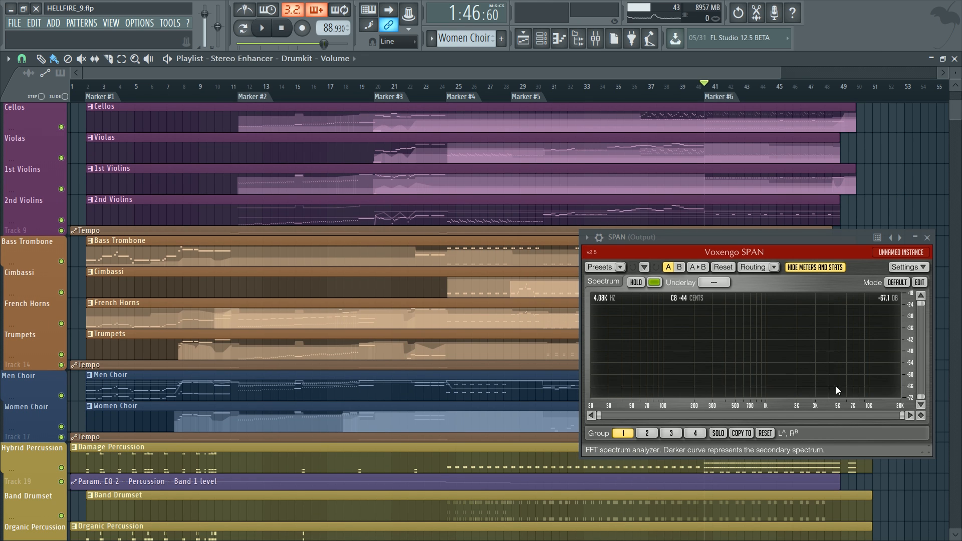
scroll(885, 208, up, 2)
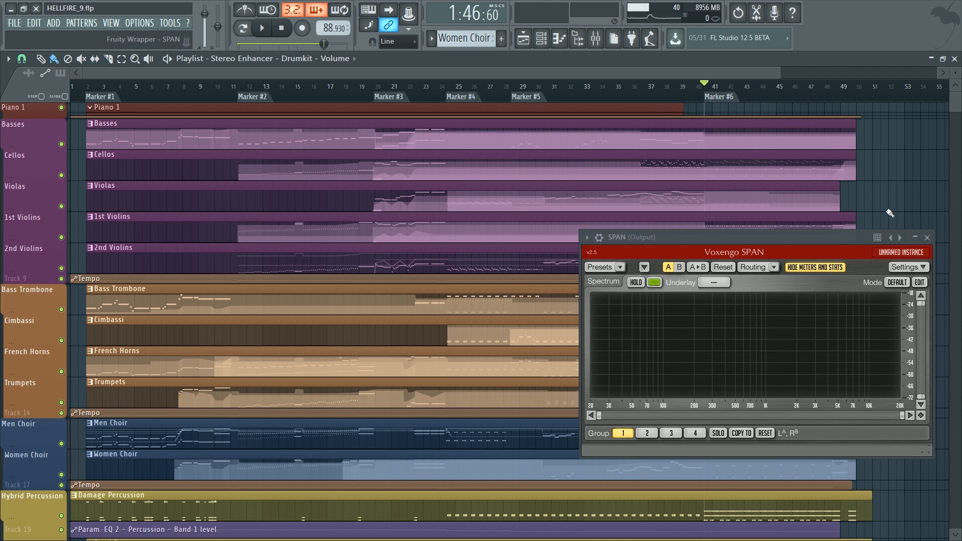
scroll(927, 184, down, 4)
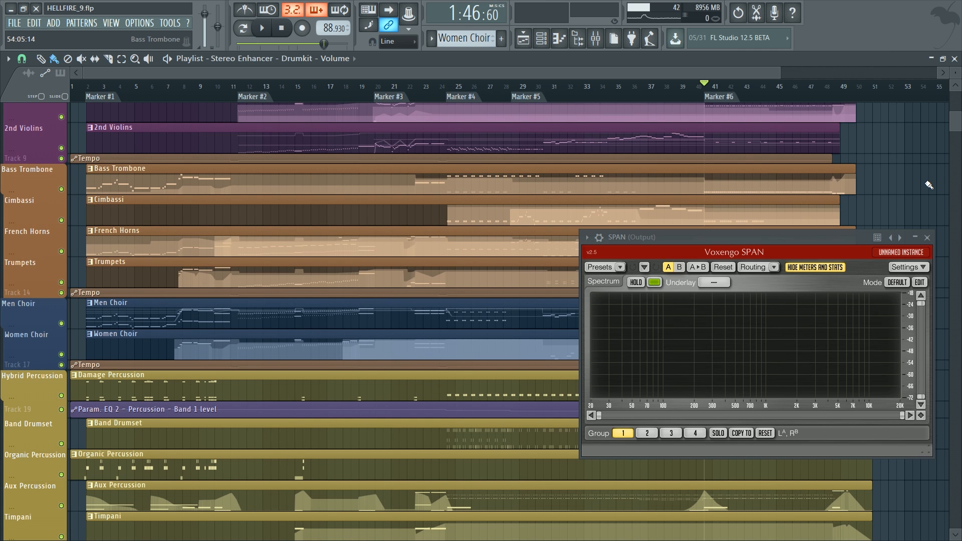
scroll(802, 196, down, 4)
scroll(620, 206, up, 9)
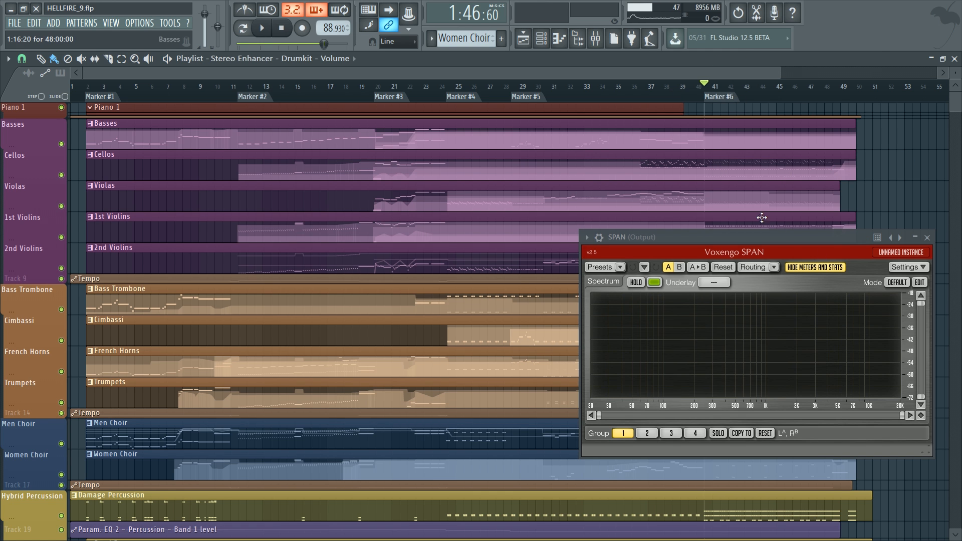
Replay the full mix from Marker #6, probe the upper midrange of the SPAN spectrum, and stop playback
scroll(824, 185, up, 3)
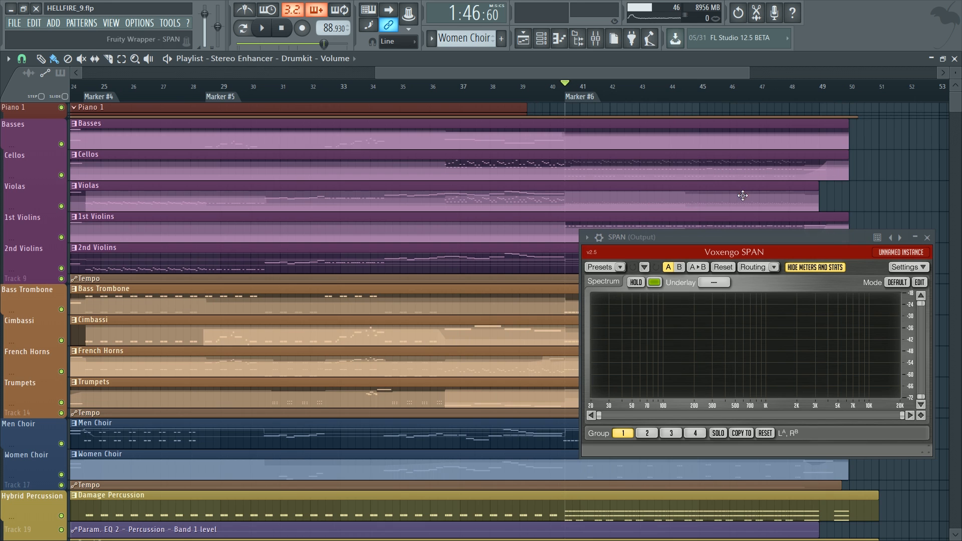
scroll(742, 195, down, 3)
key(space)
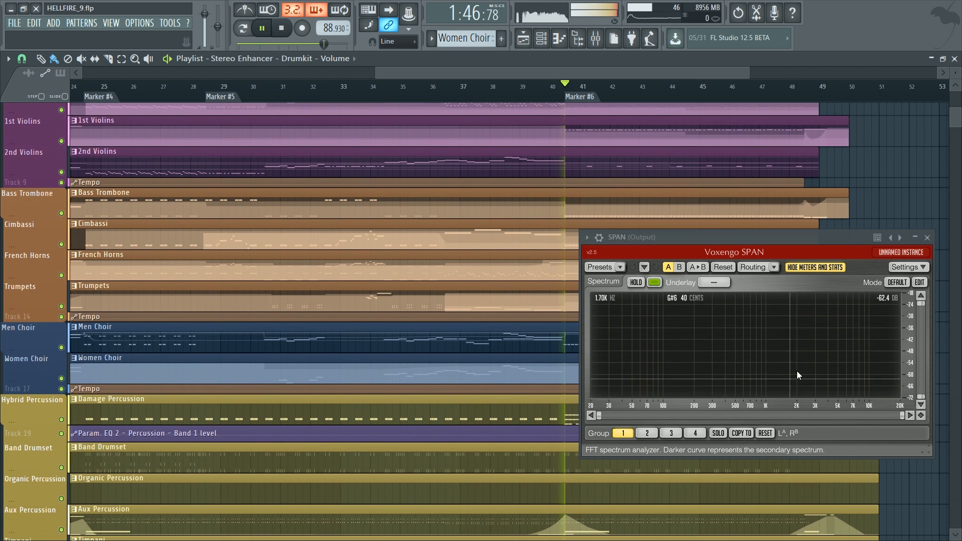
mouse_move(822, 332)
mouse_down()
mouse_move(827, 357)
mouse_move(773, 349)
mouse_move(825, 343)
mouse_up()
key(space)
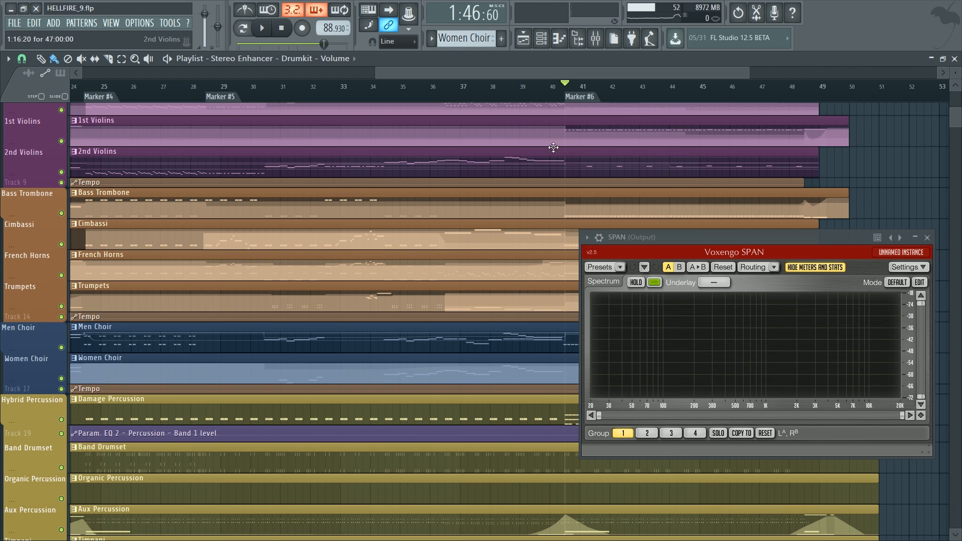
scroll(368, 206, down, 2)
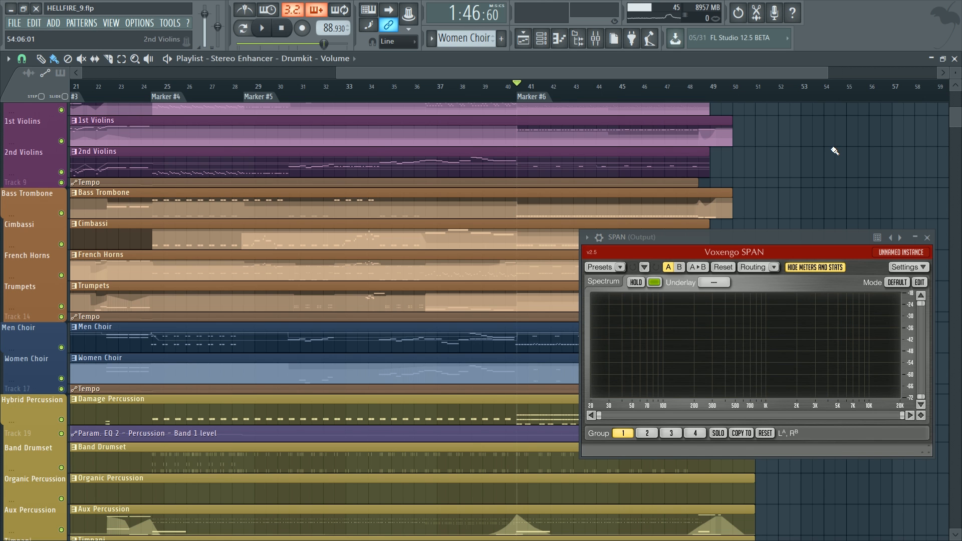
scroll(822, 161, down, 10)
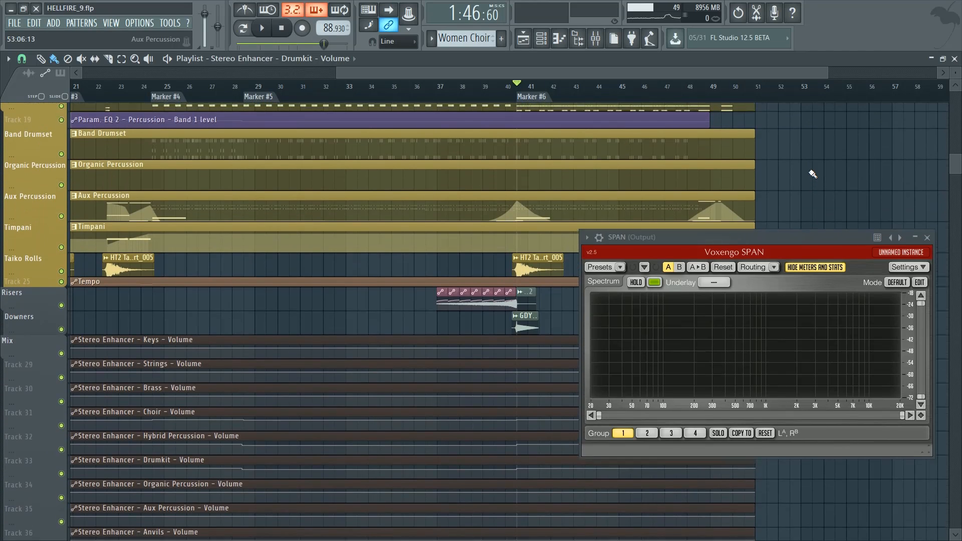
scroll(812, 174, up, 1)
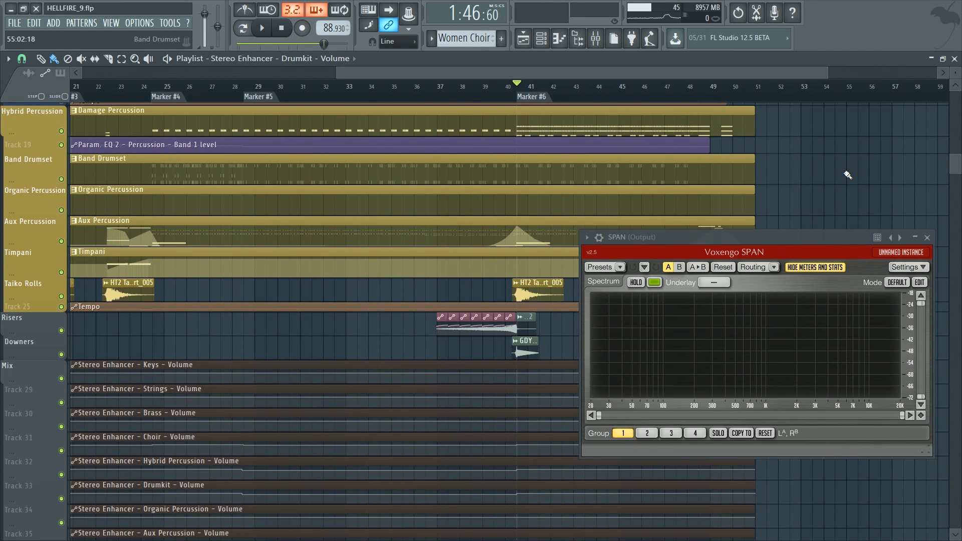
scroll(847, 175, up, 12)
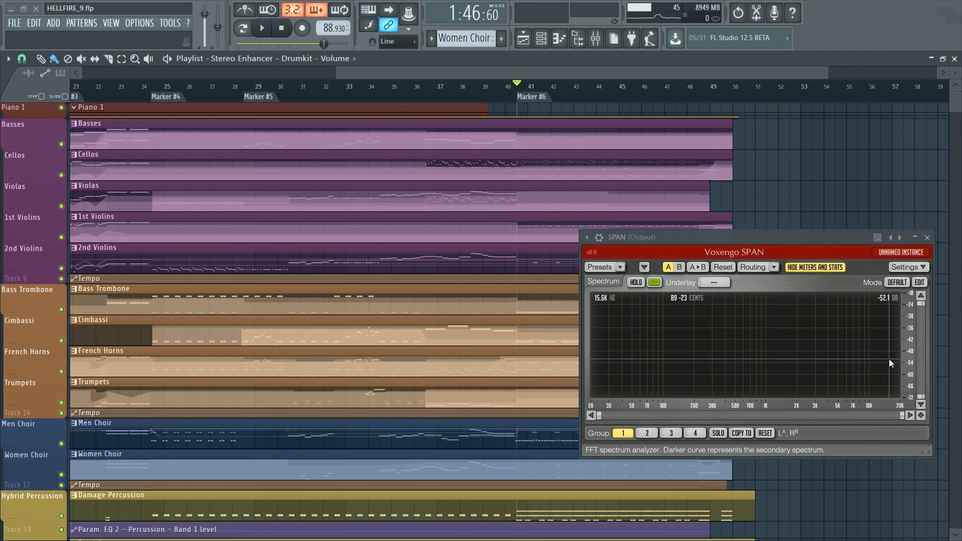
Mute all tracks of the percussion group in the playlist
right_click(820, 167)
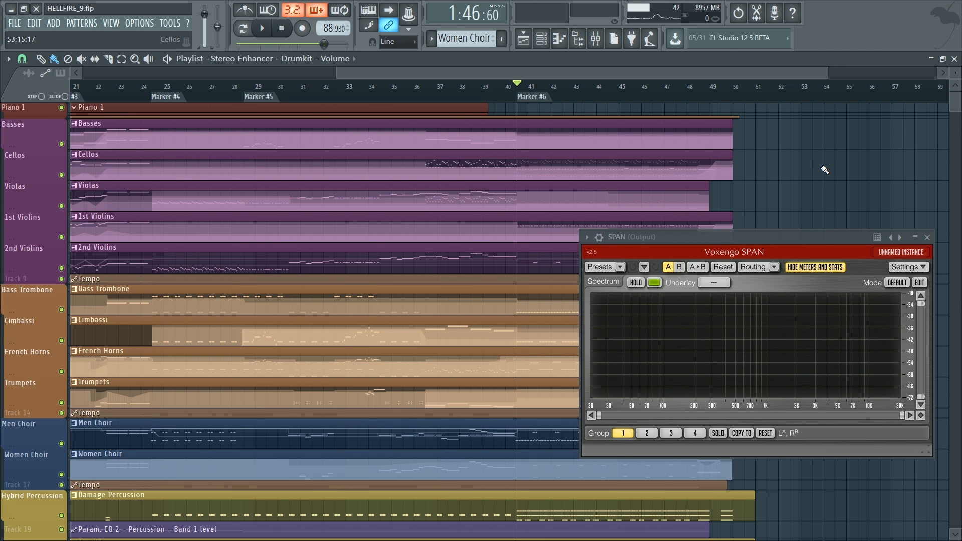
scroll(823, 168, down, 2)
scroll(611, 93, down, 3)
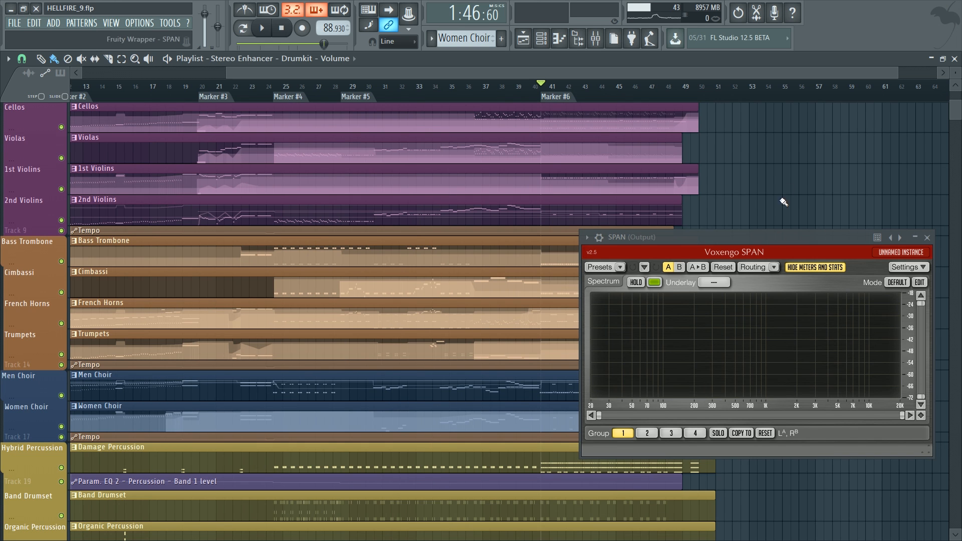
scroll(789, 160, up, 2)
scroll(789, 159, down, 5)
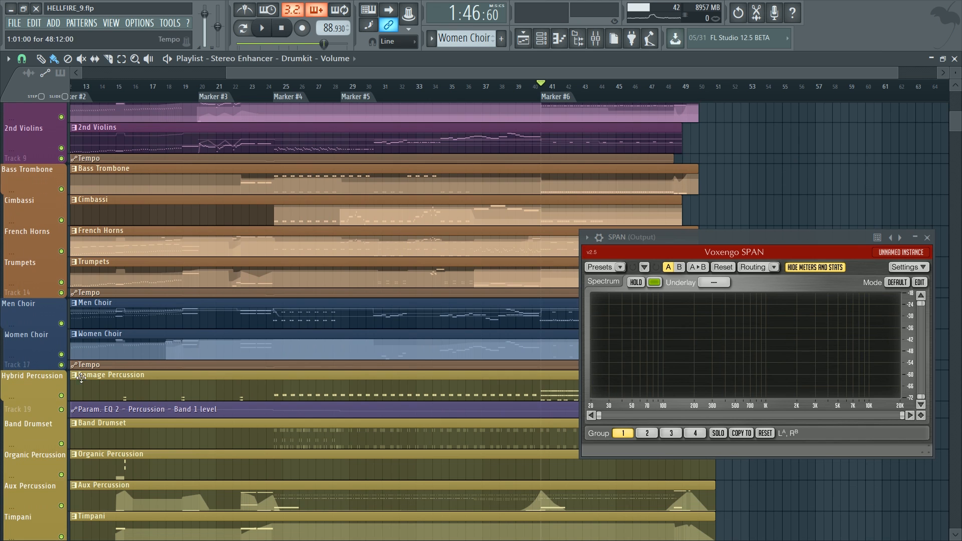
click(62, 411)
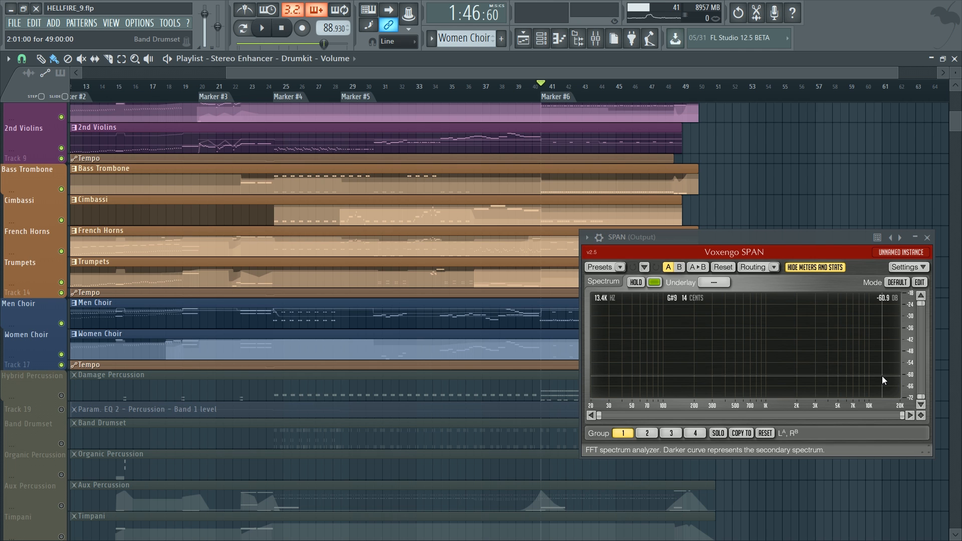
Play the mix without percussion from Marker #6, probe the SPAN spectrum around 15 kHz, and stop playback
scroll(779, 183, up, 4)
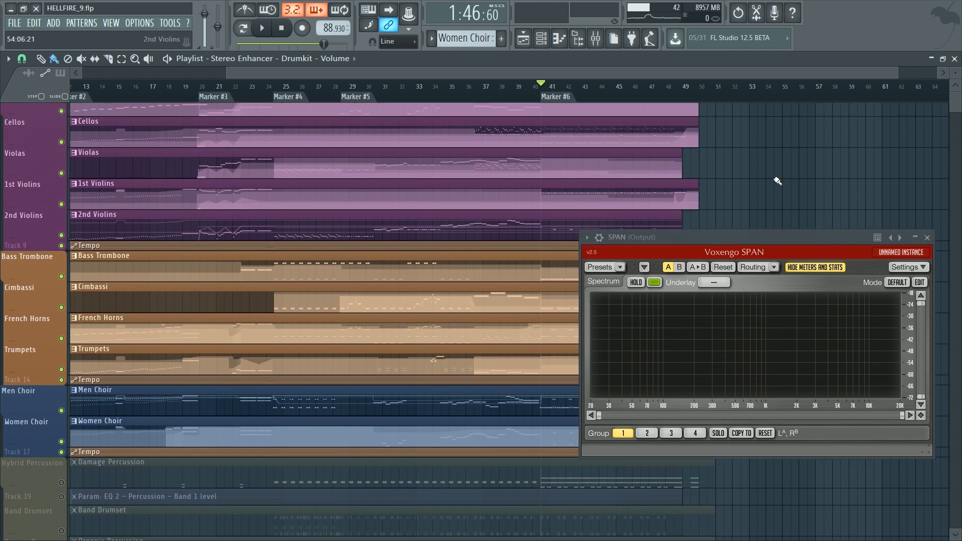
scroll(756, 195, down, 2)
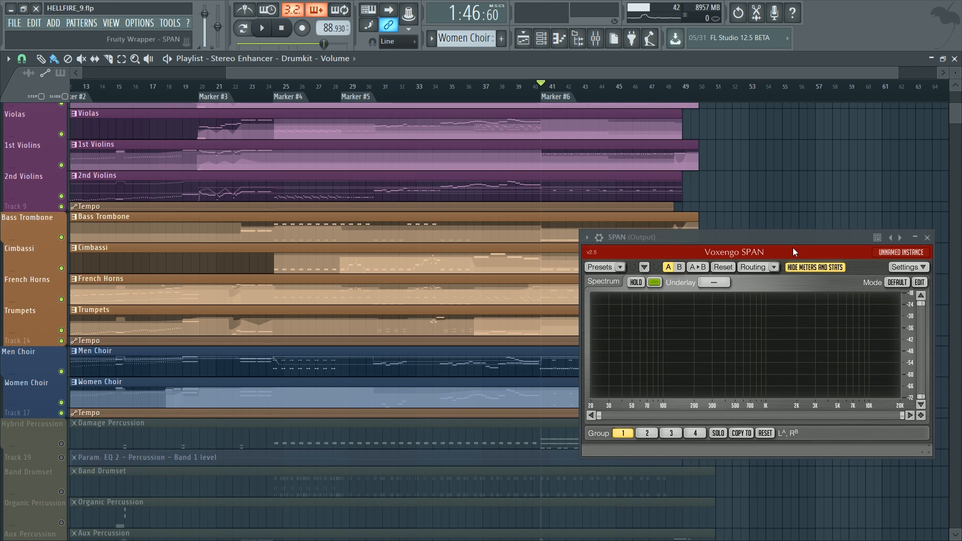
drag(786, 237, 793, 267)
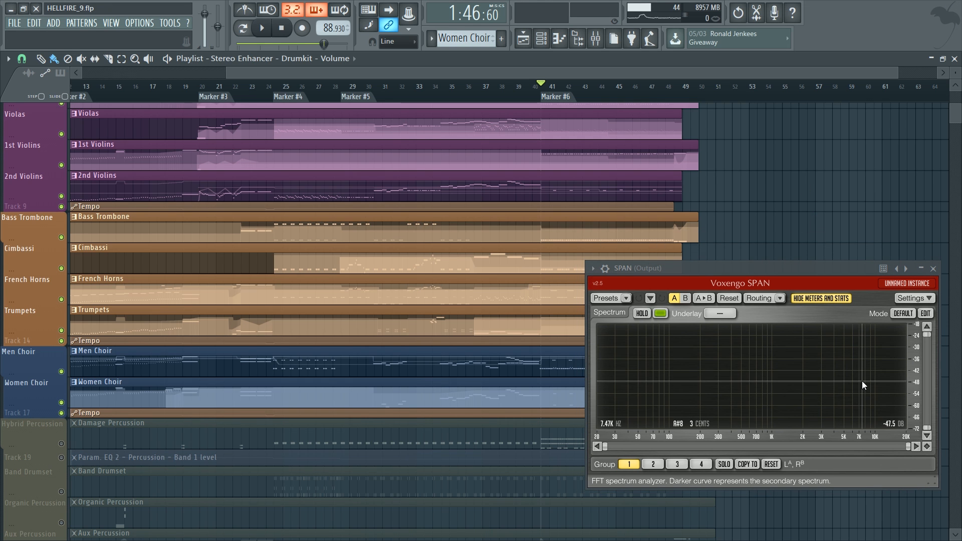
key(space)
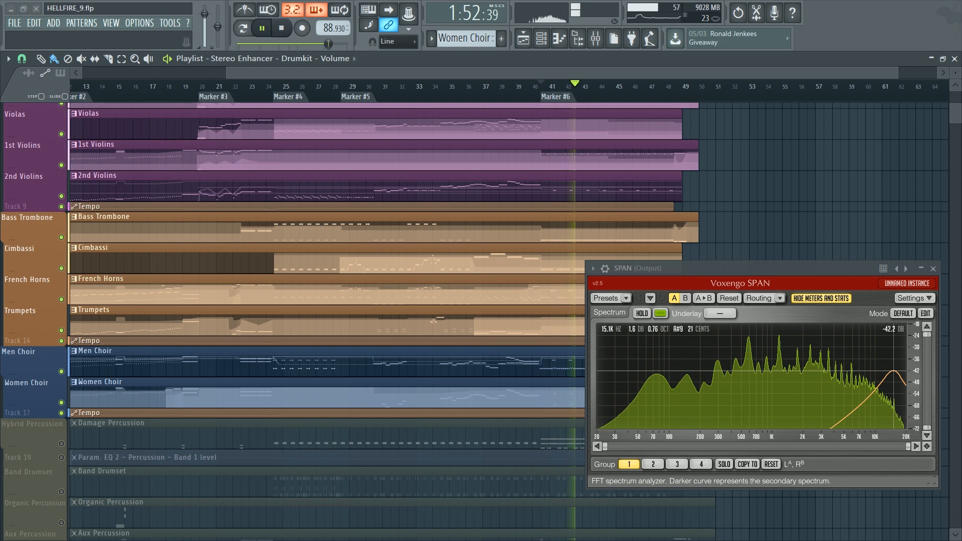
key(space)
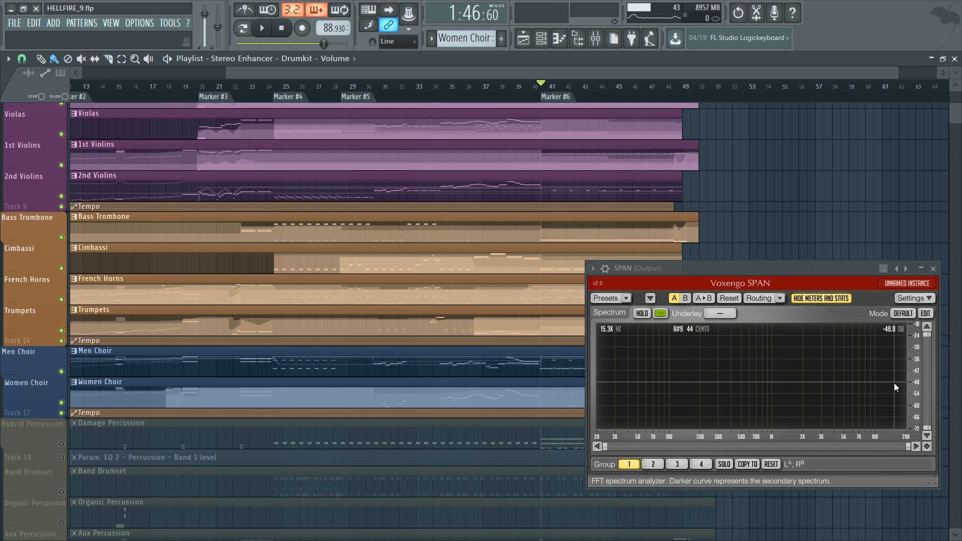
Solo the percussion group, play it from Marker #6 while probing the SPAN spectrum around 12 kHz, and stop playback
scroll(37, 310, down, 4)
right_click(62, 300)
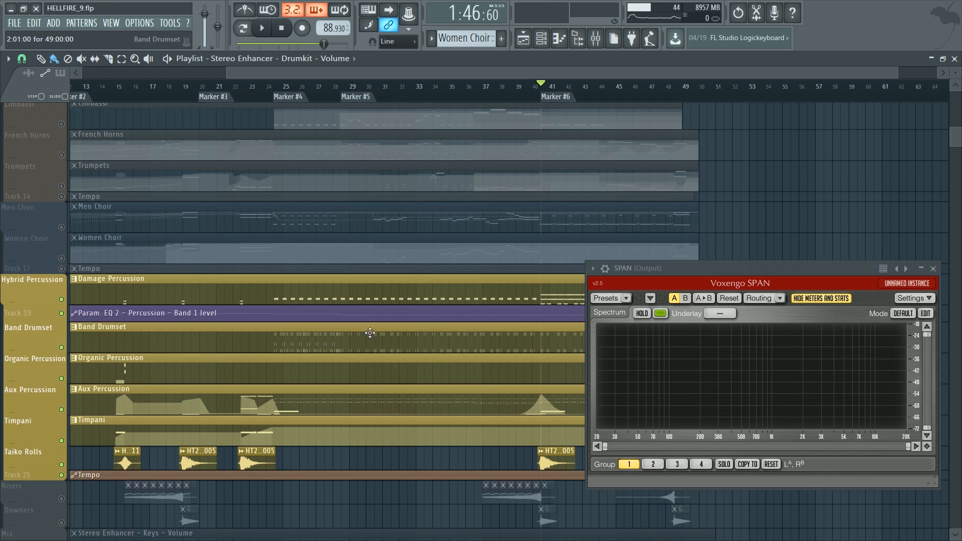
scroll(326, 340, down, 2)
key(space)
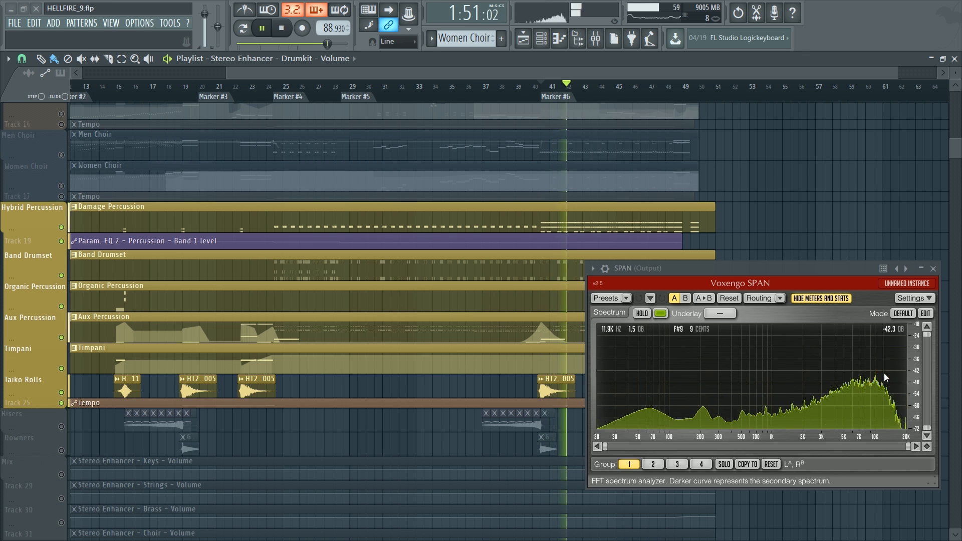
key(space)
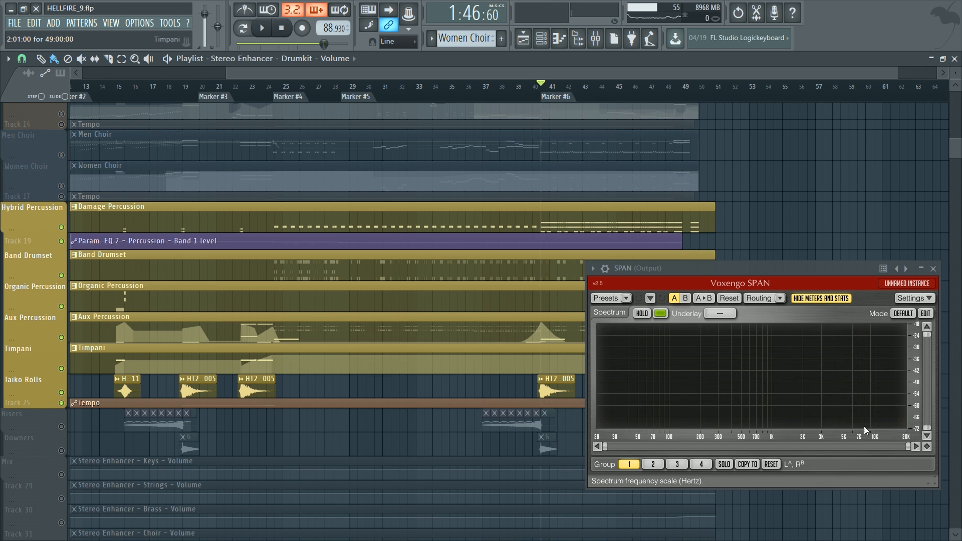
Locate the earlier section of the arrangement and set the playback position to bar 12, just after Marker #2
scroll(839, 194, up, 2)
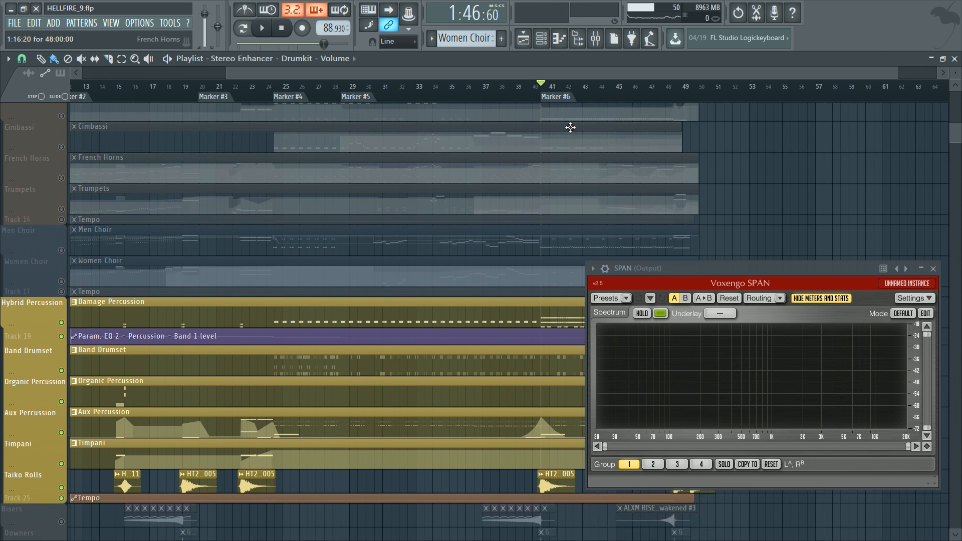
drag(642, 75, 481, 76)
scroll(156, 321, down, 3)
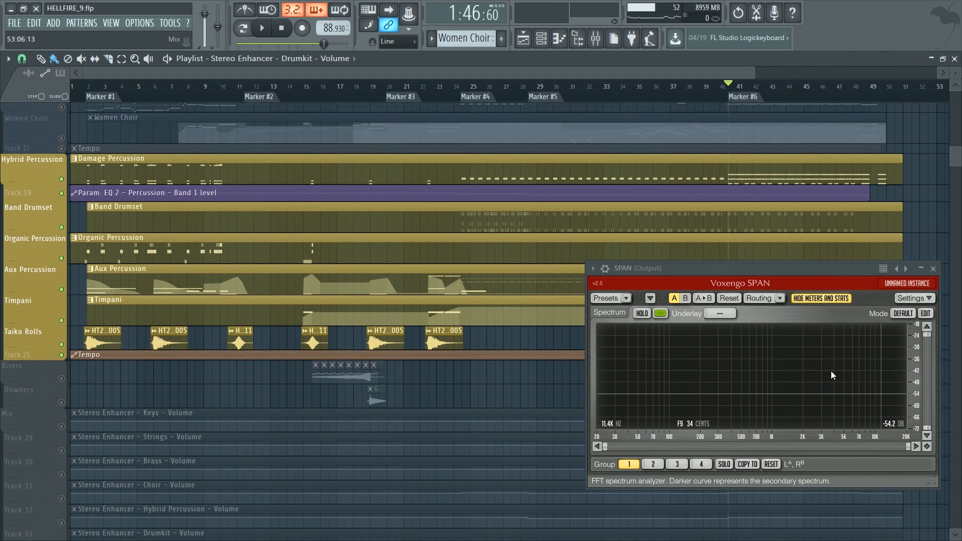
scroll(45, 287, down, 3)
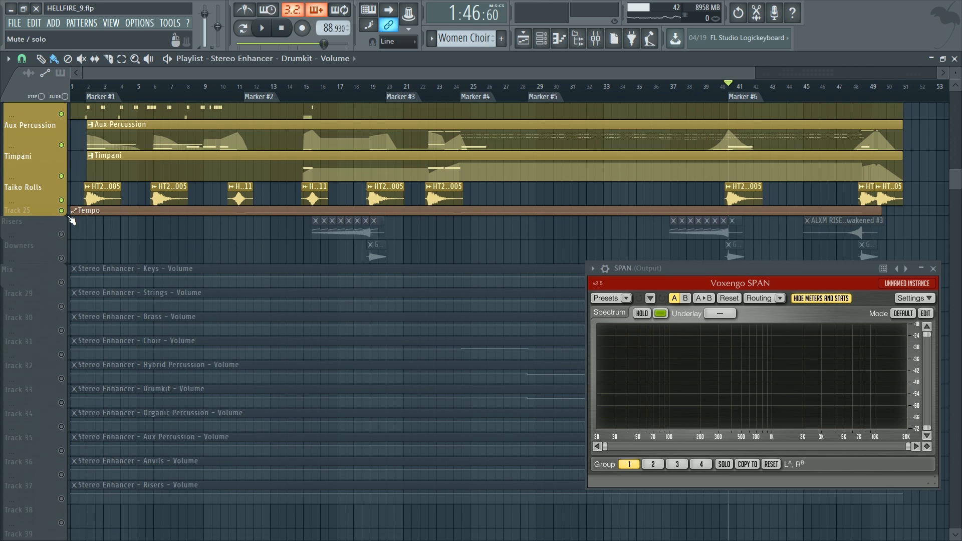
scroll(180, 170, up, 1)
scroll(312, 97, up, 4)
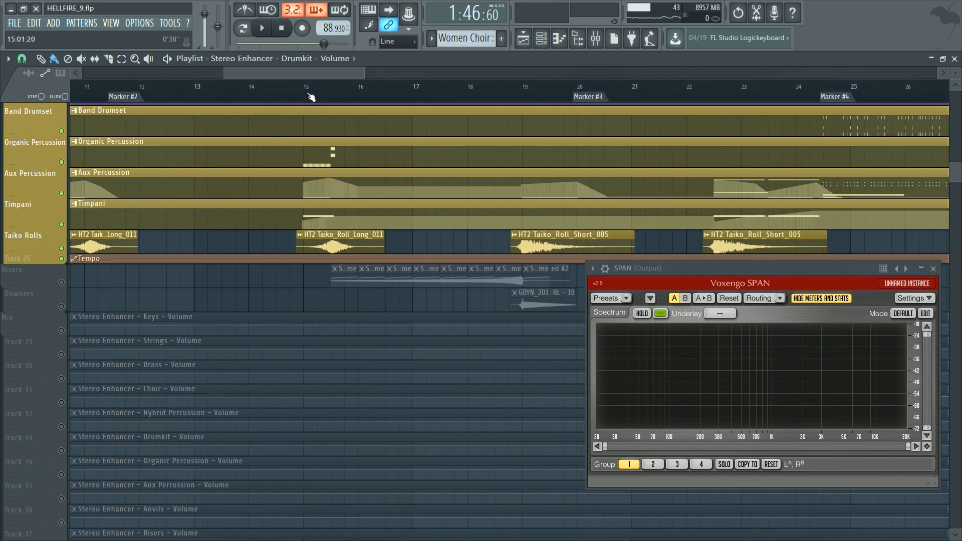
scroll(311, 97, down, 4)
click(255, 88)
Unmute all playlist tracks to restore the full mix
scroll(268, 119, up, 1)
scroll(267, 118, up, 6)
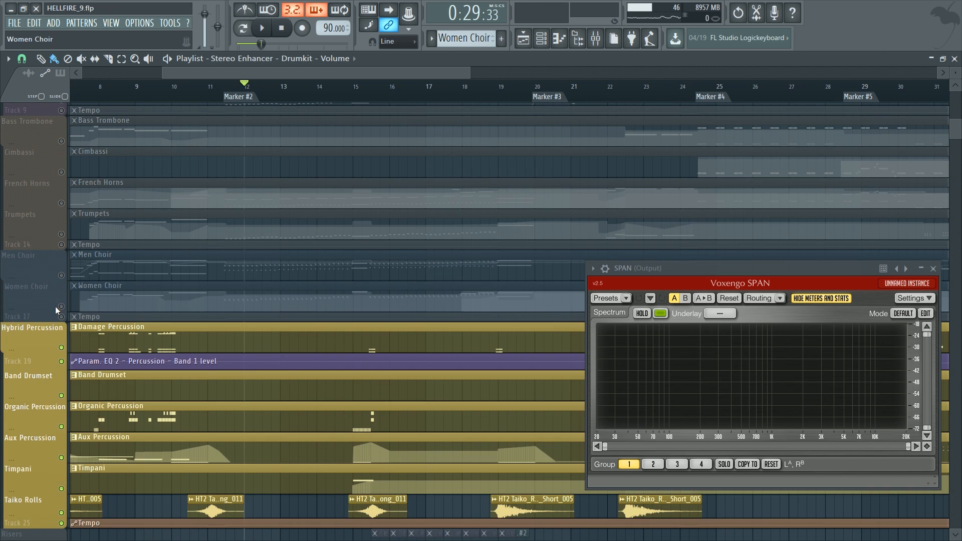
right_click(60, 306)
right_click(56, 280)
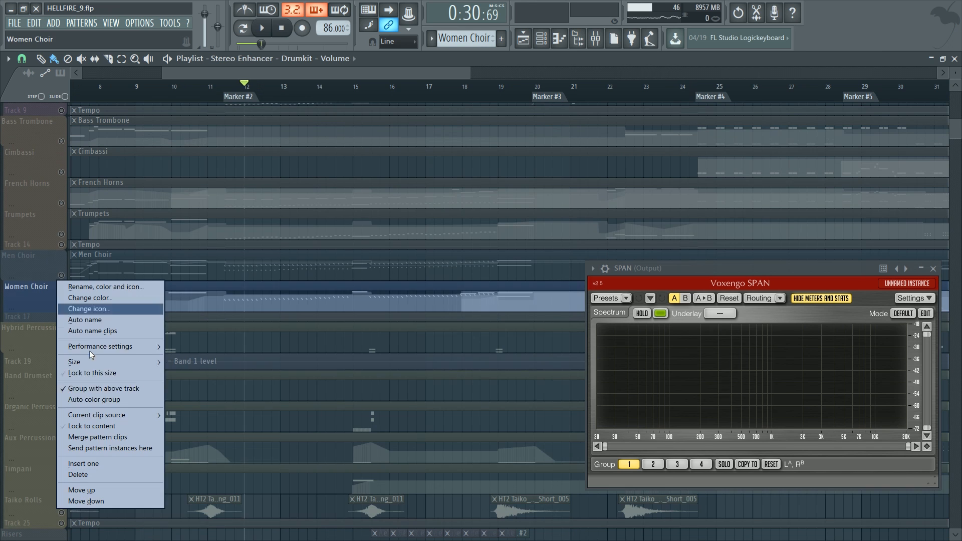
click(6, 277)
right_click(62, 275)
right_click(62, 275)
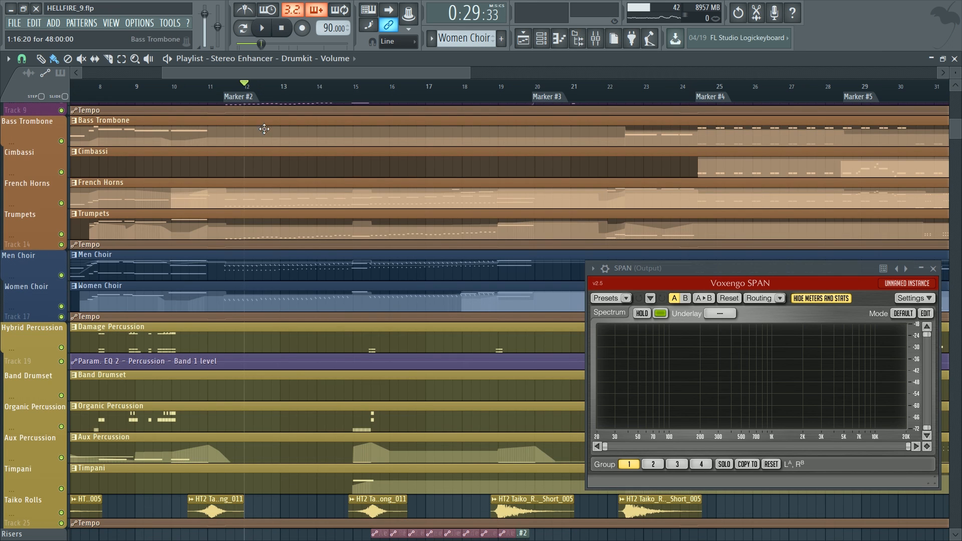
Play the full mix from Marker #2, probe the SPAN spectrum around 10 kHz, and stop with the playback position in bar 14
click(249, 100)
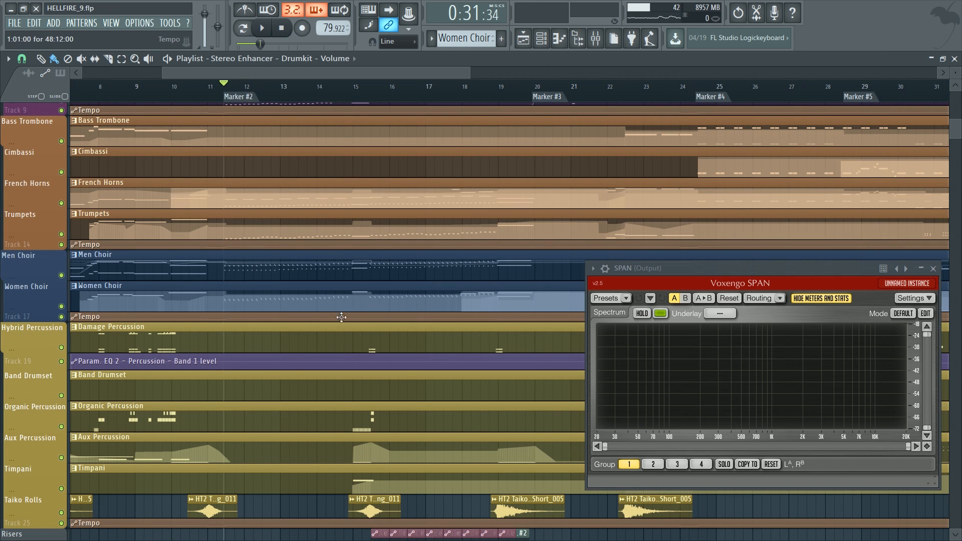
scroll(266, 95, up, 3)
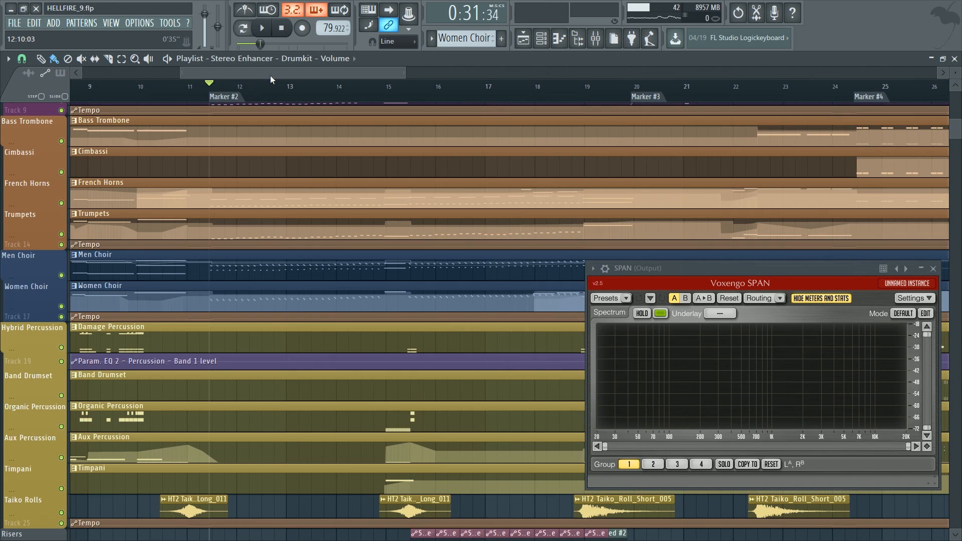
drag(271, 74, 286, 78)
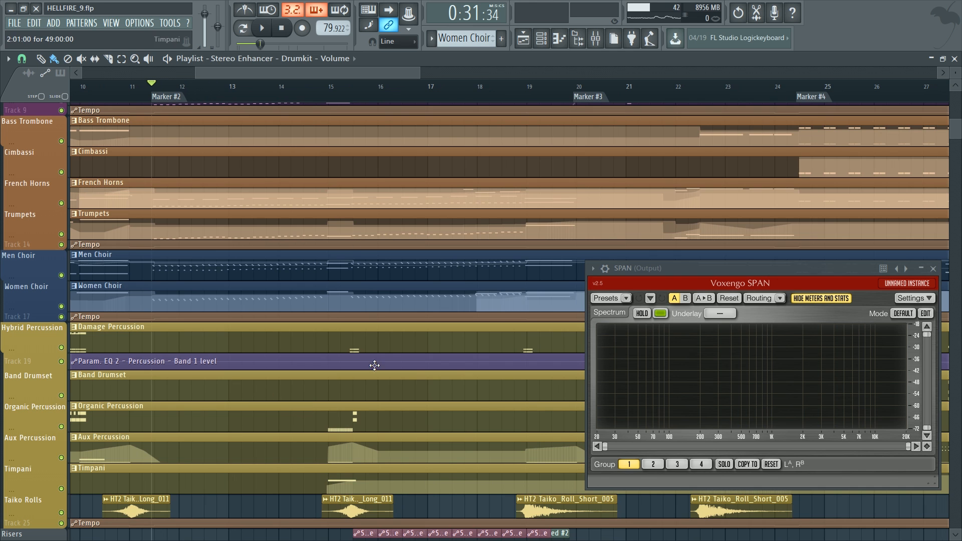
key(space)
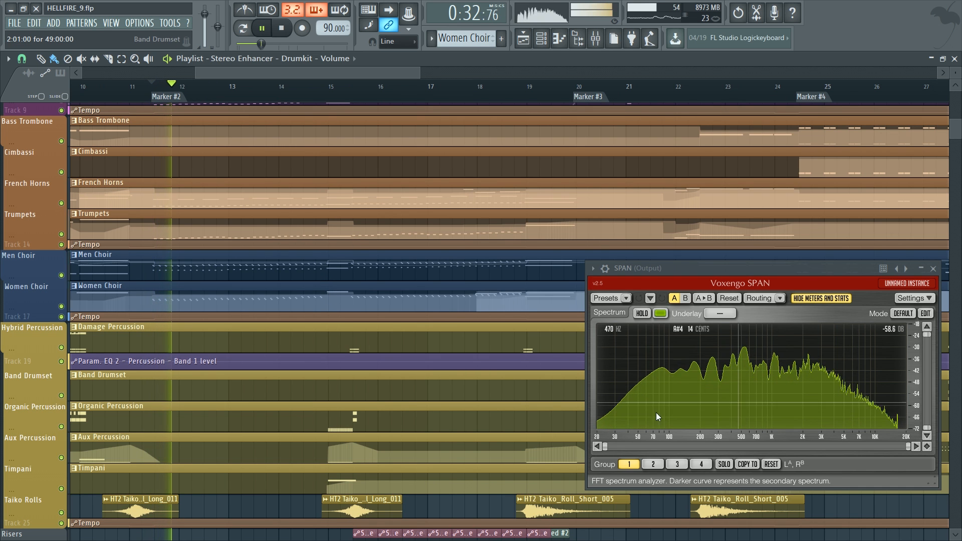
scroll(476, 426, down, 5)
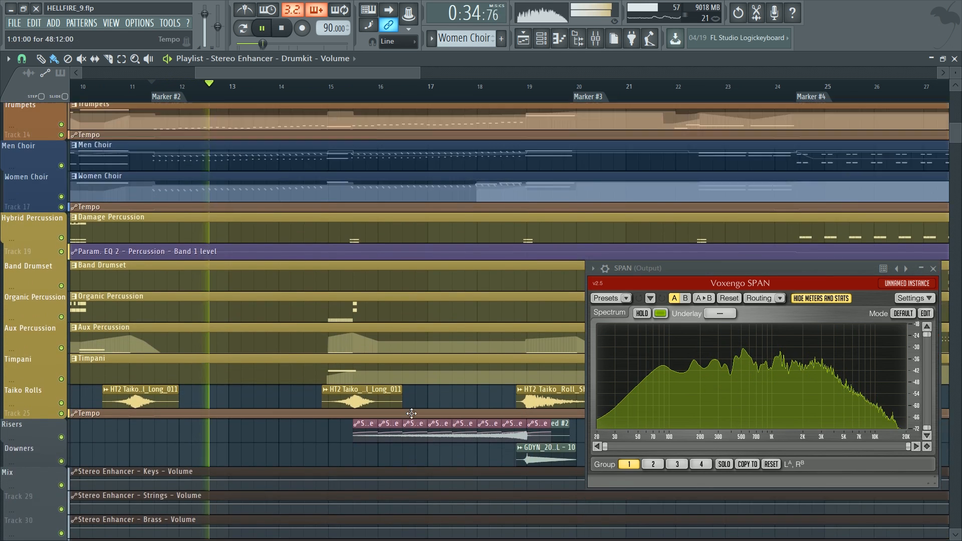
scroll(411, 419, up, 5)
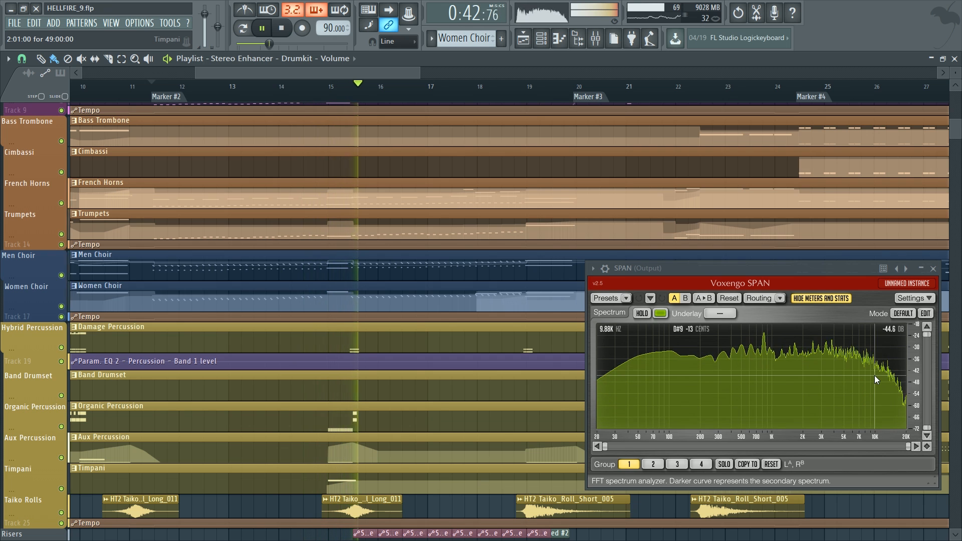
key(space)
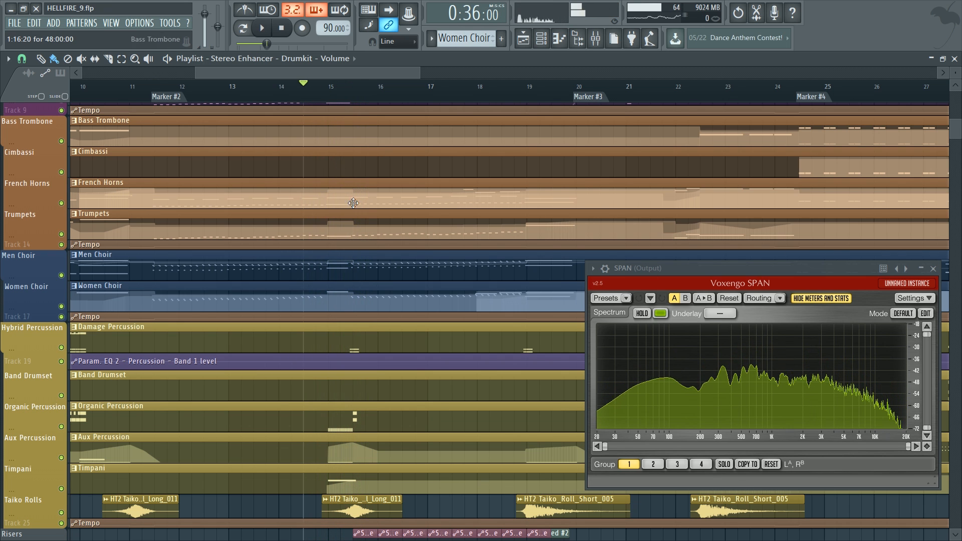
Mute the percussion group, play the remaining mix from bar 14 to examine its spectrum in SPAN, and stop playback
scroll(325, 457, down, 4)
shift+click(61, 391)
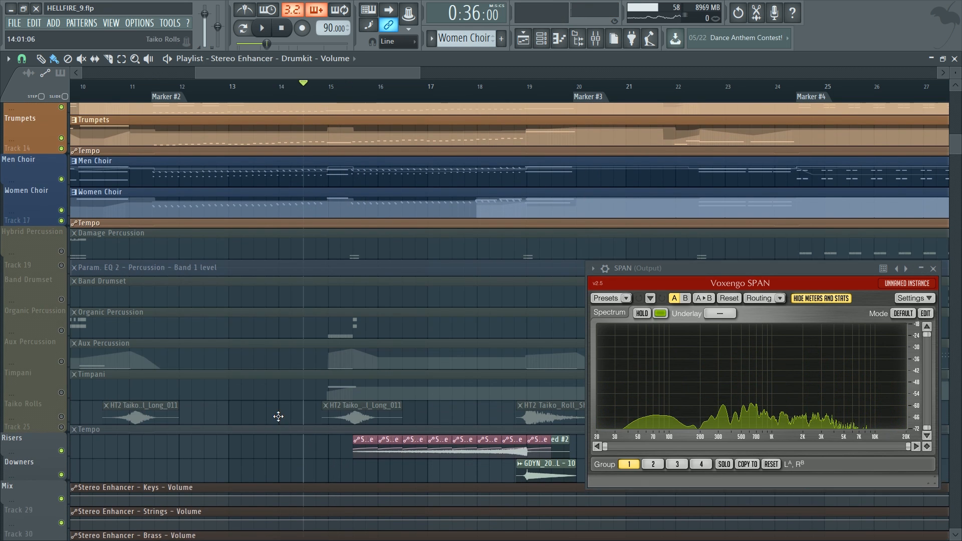
scroll(295, 428, up, 5)
key(space)
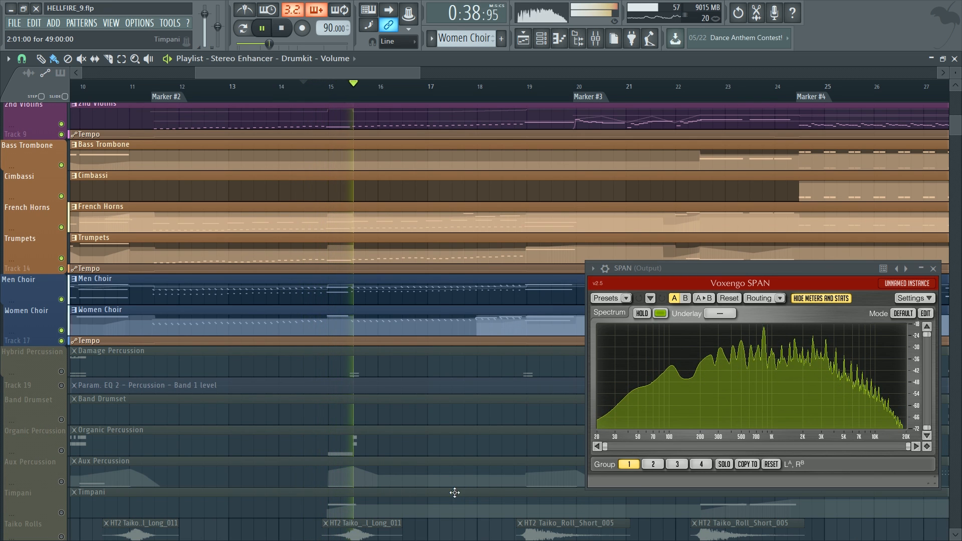
key(space)
scroll(266, 384, down, 3)
scroll(266, 384, up, 3)
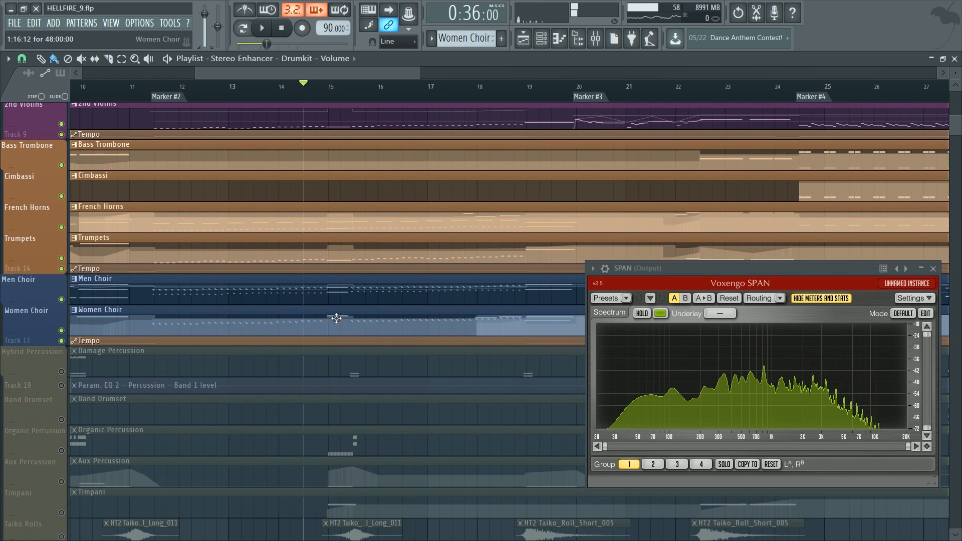
Unmute the percussion group, replay the full mix from bar 14 while probing SPAN around 5 kHz, and stop playback
scroll(320, 325, down, 3)
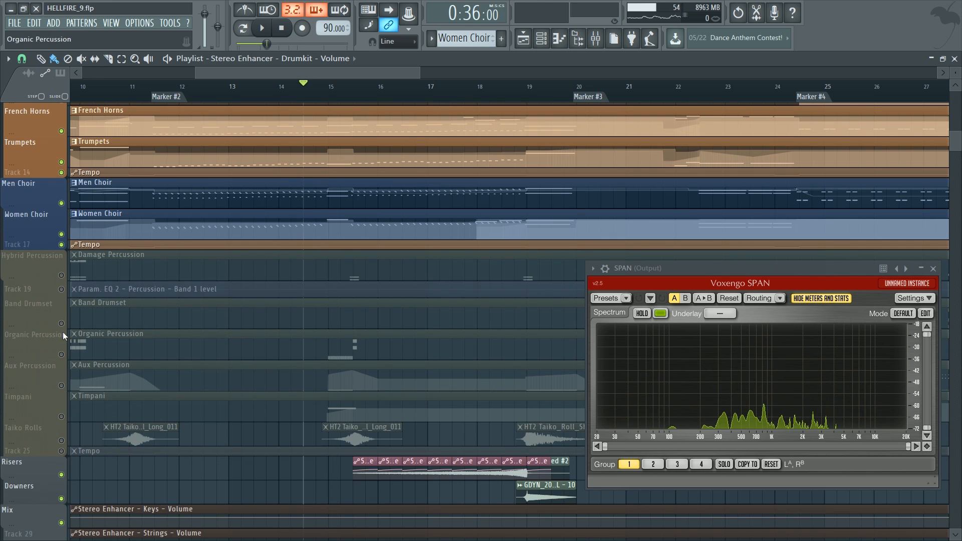
click(61, 275)
key(space)
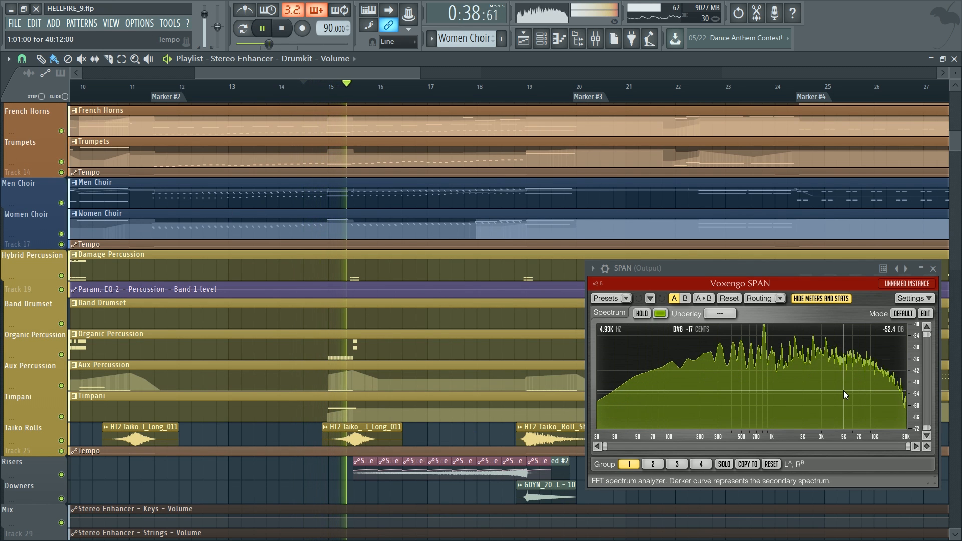
key(space)
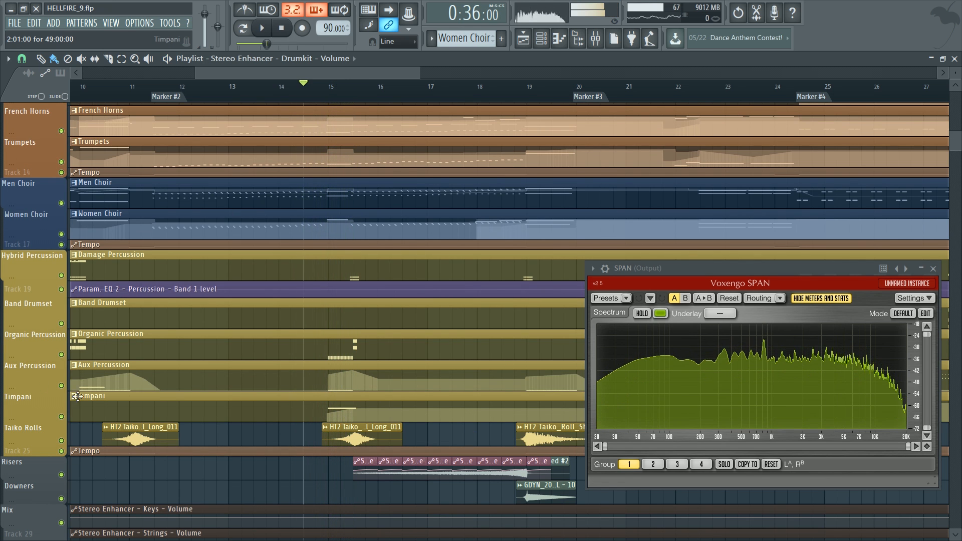
Solo the percussion group and mute its Timpani, Organic Percussion, Band Drumset and Hybrid Percussion tracks
right_click(61, 417)
scroll(327, 346, down, 2)
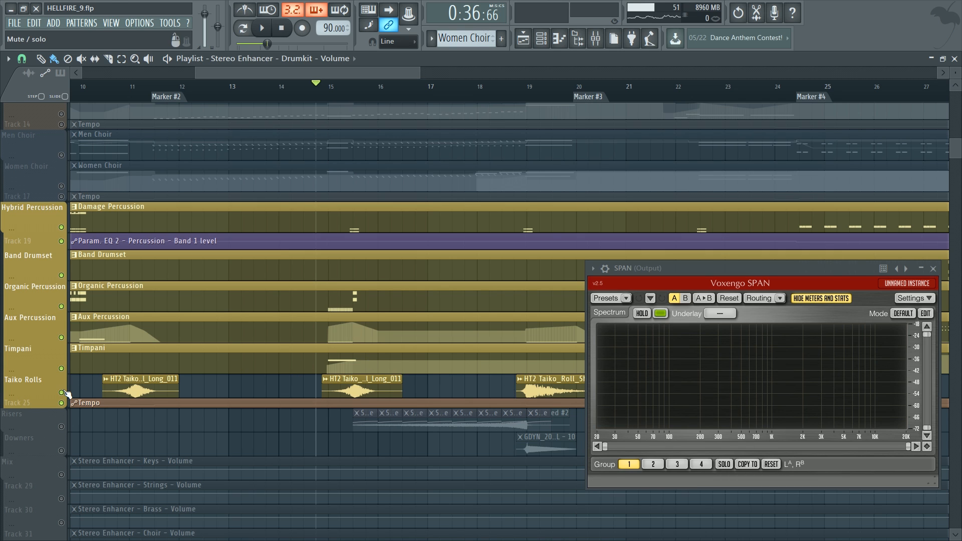
click(62, 368)
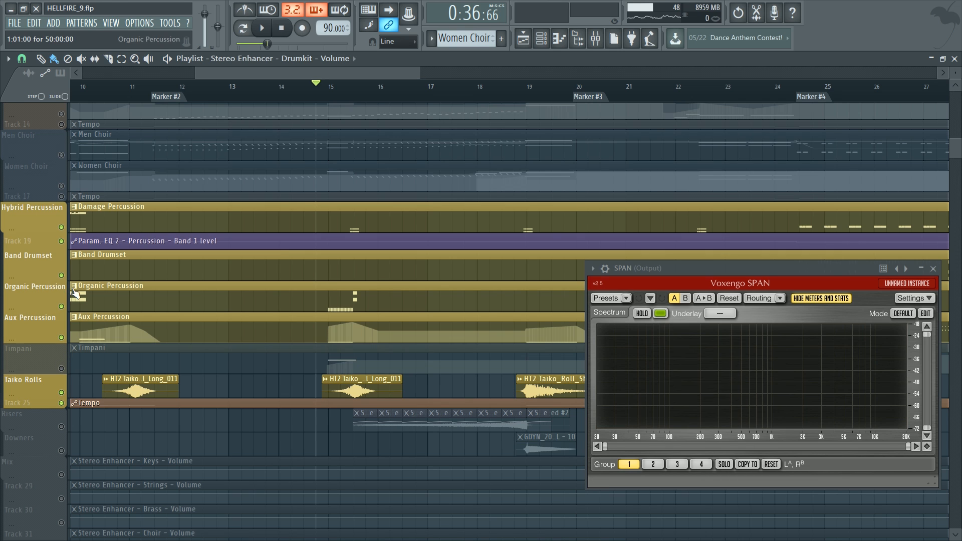
click(61, 306)
click(62, 275)
click(61, 227)
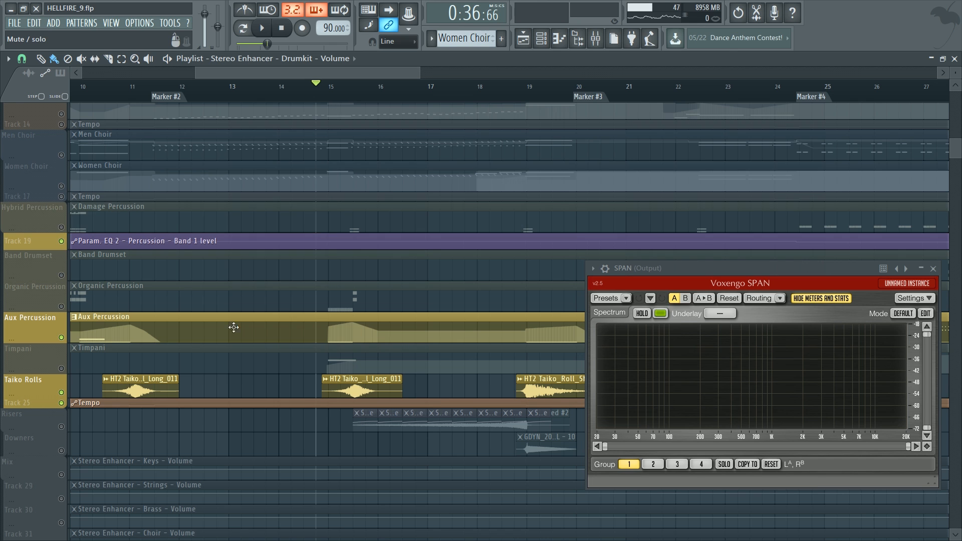
Play the Aux Percussion and Taiko Rolls from bar 14 while examining SPAN, stop playback, and re-enable the whole percussion group
key(space)
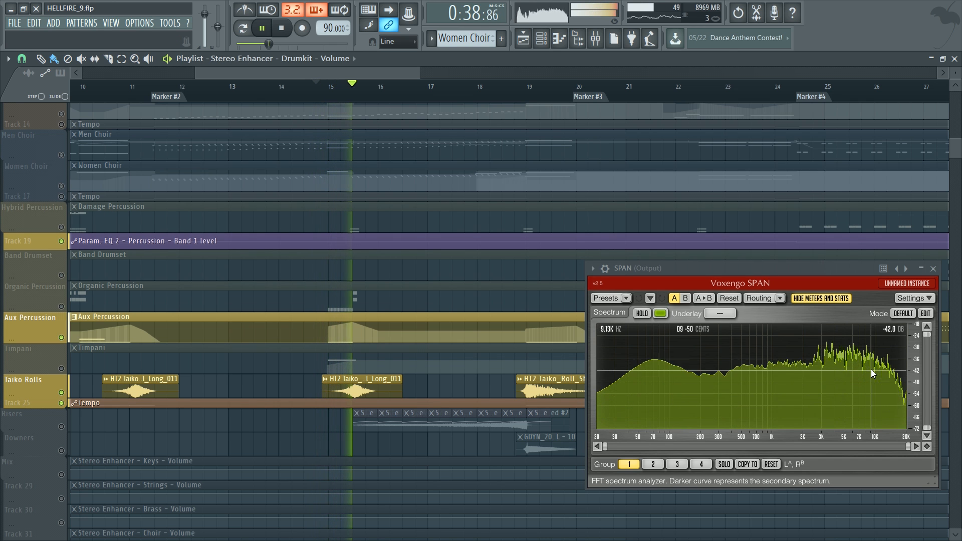
key(space)
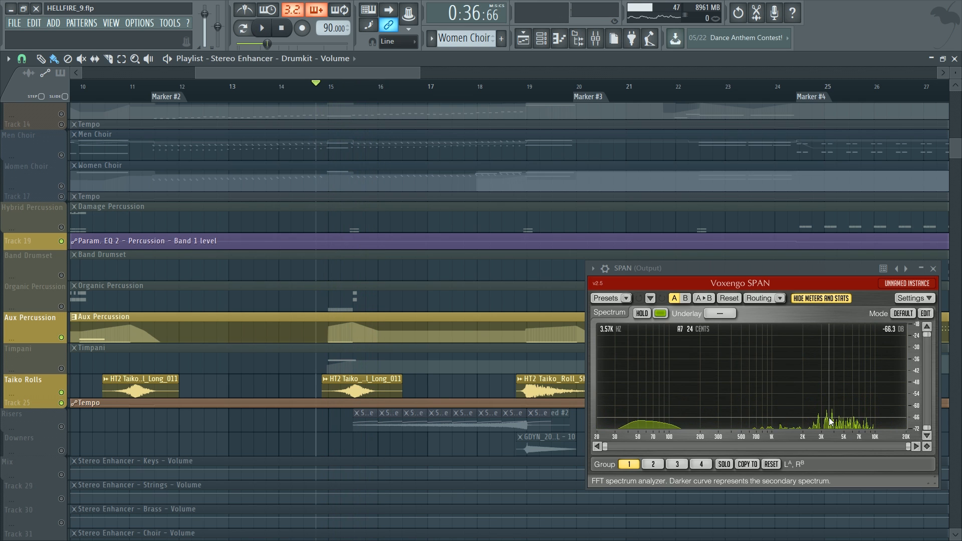
shift+click(61, 369)
scroll(223, 390, down, 4)
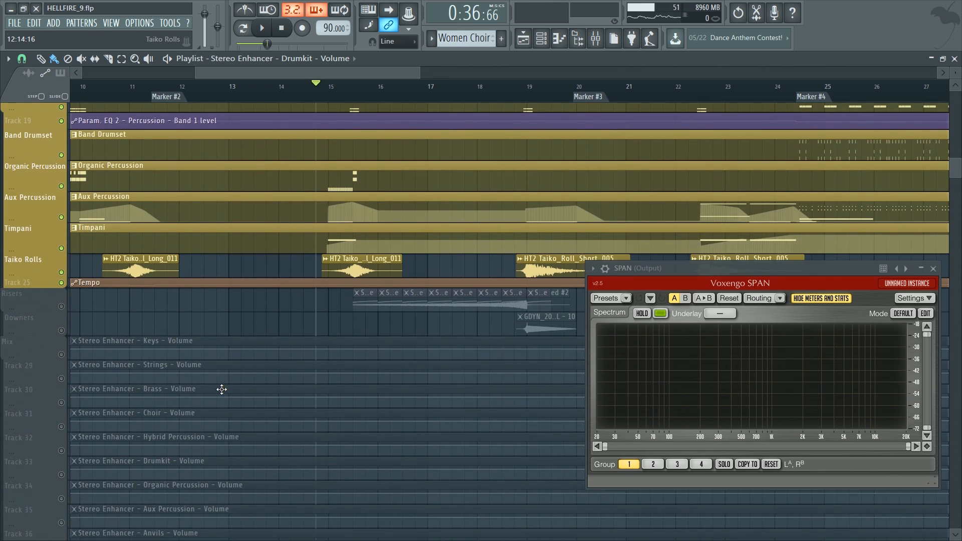
Solo the Risers and Downers group and place the playback position in bar 18
scroll(200, 389, up, 2)
right_click(61, 354)
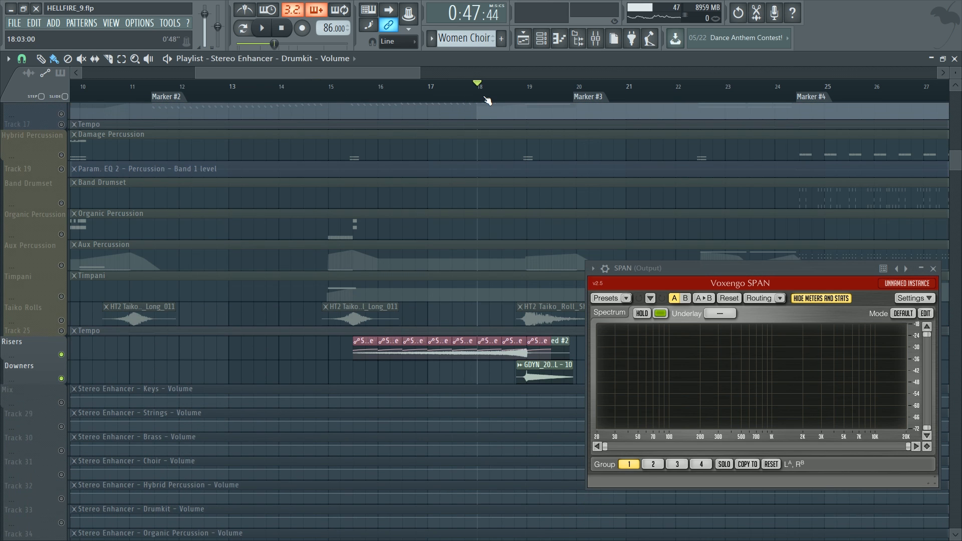
scroll(392, 90, up, 2)
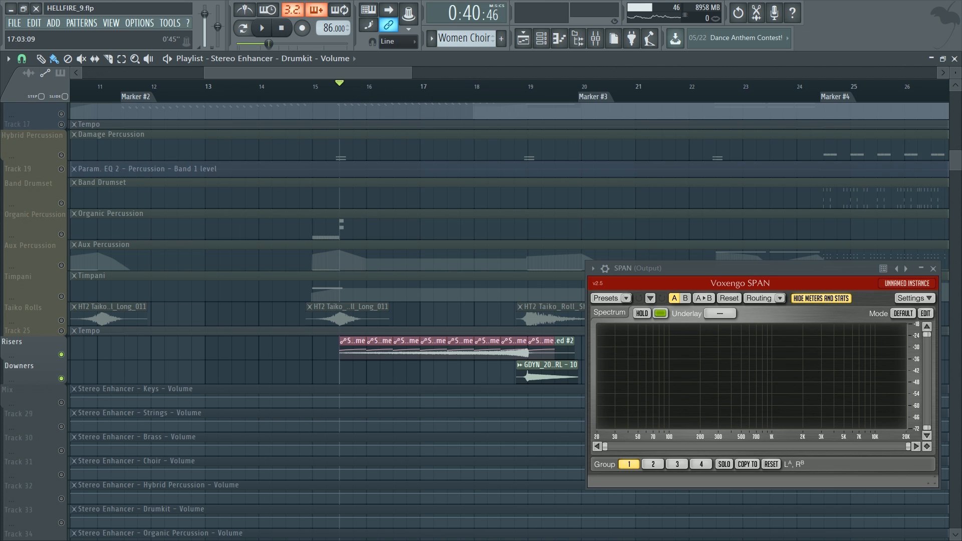
scroll(433, 91, down, 1)
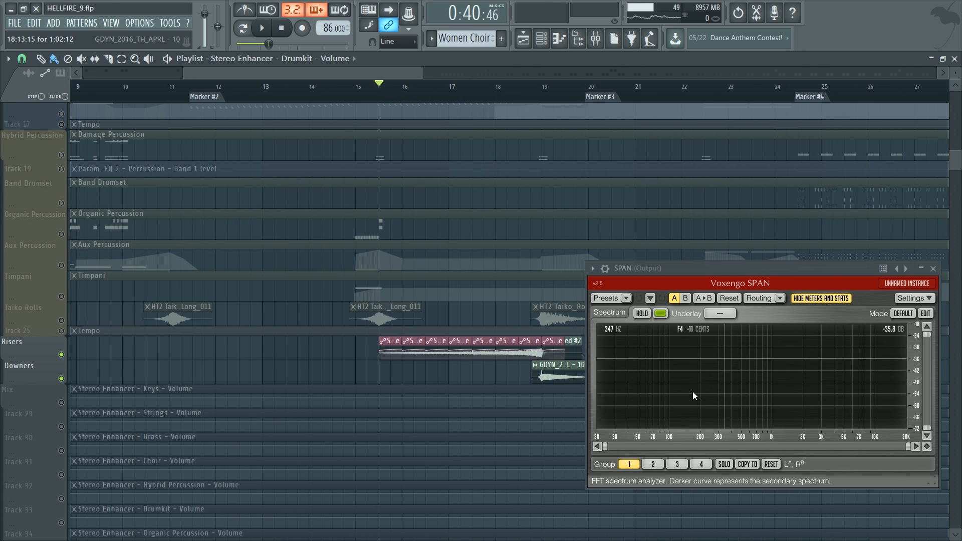
click(528, 92)
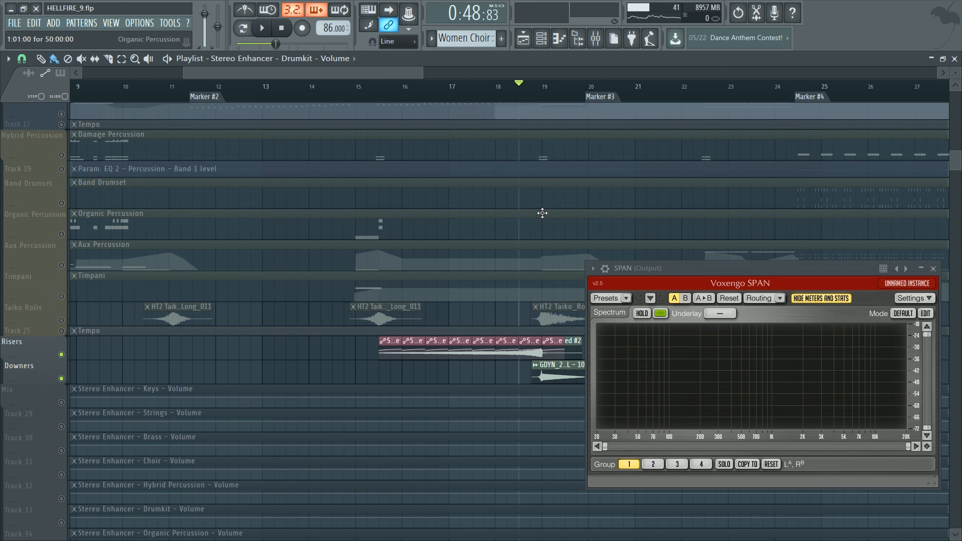
scroll(525, 246, up, 3)
scroll(517, 130, down, 2)
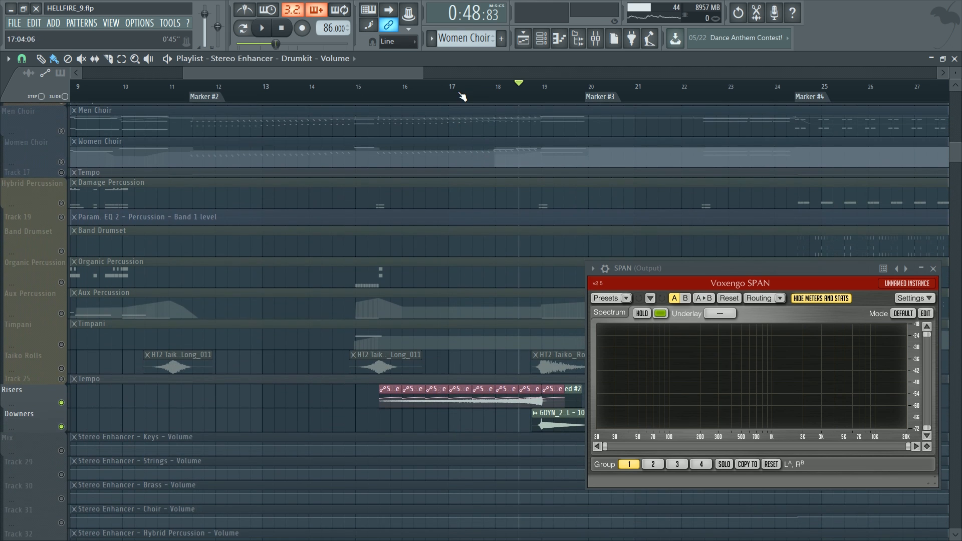
Play the soloed Risers and Downers from bar 17, probe the upper frequencies in SPAN, and stop playback
click(463, 92)
key(space)
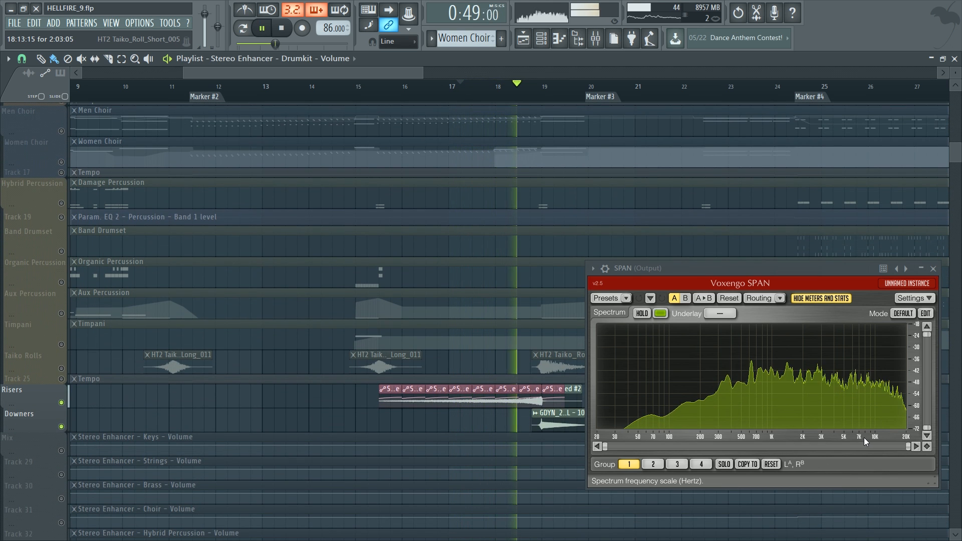
drag(880, 372, 880, 367)
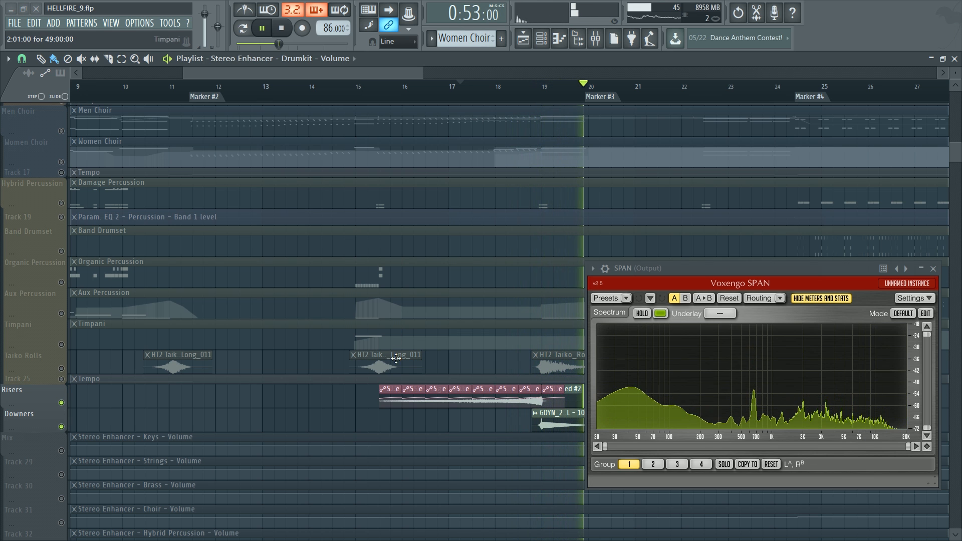
key(space)
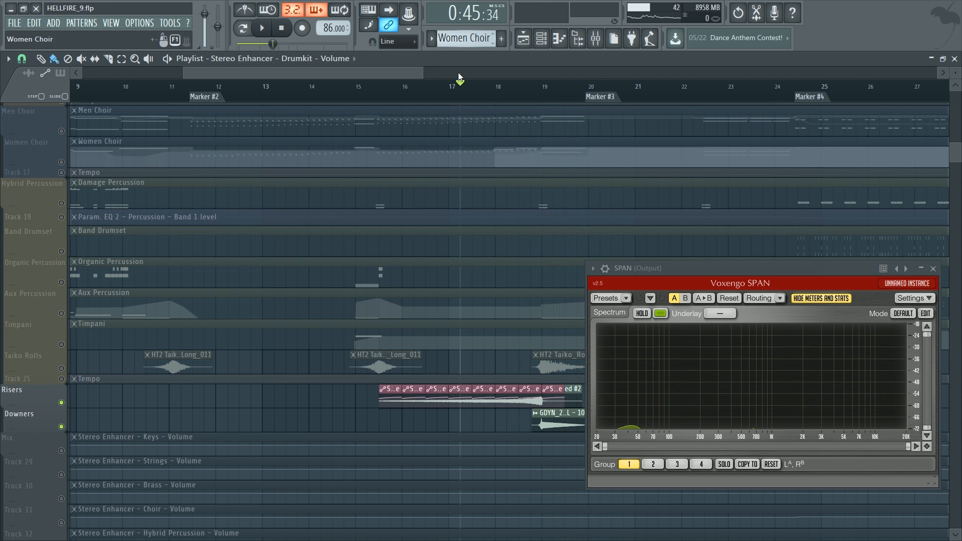
Clear the solo so that every playlist track is active again
scroll(458, 72, down, 2)
scroll(455, 86, down, 3)
right_click(61, 345)
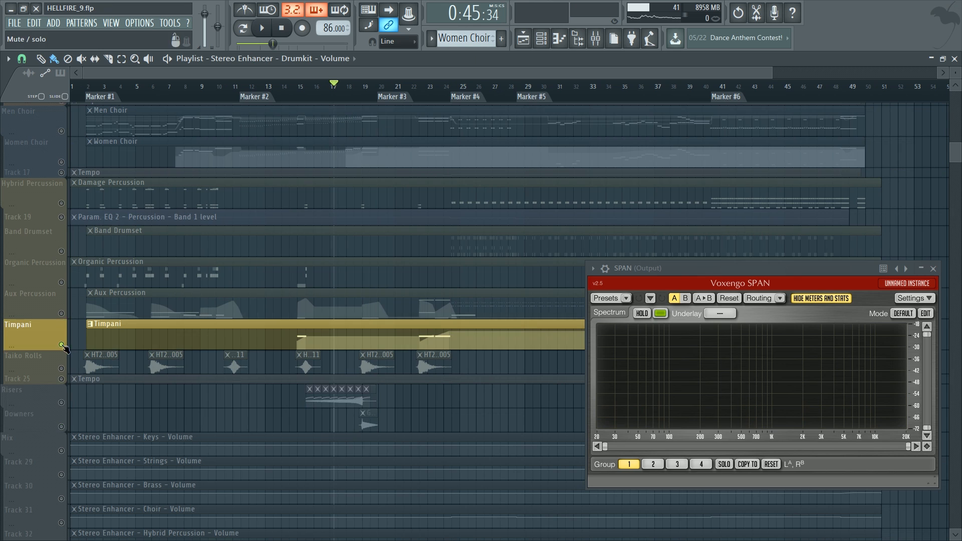
right_click(62, 345)
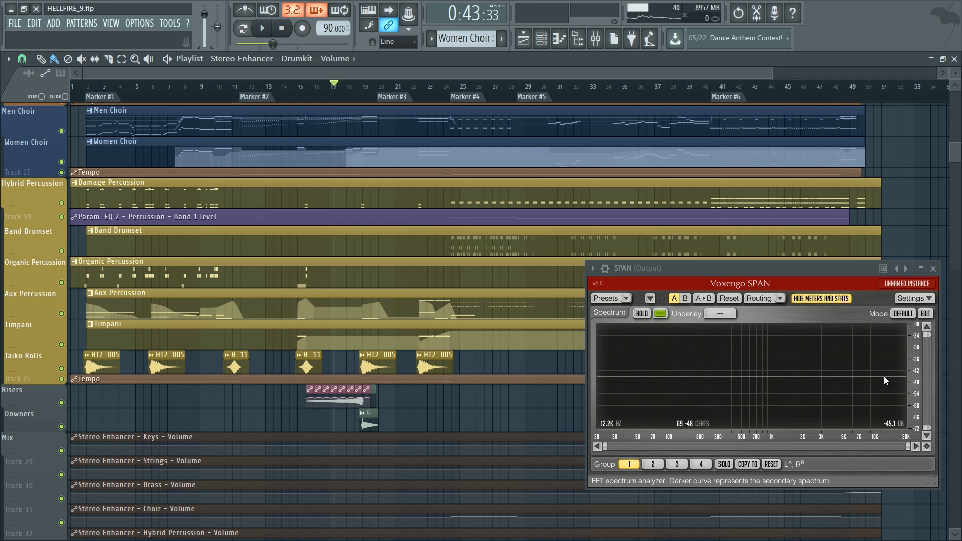
scroll(914, 219, up, 5)
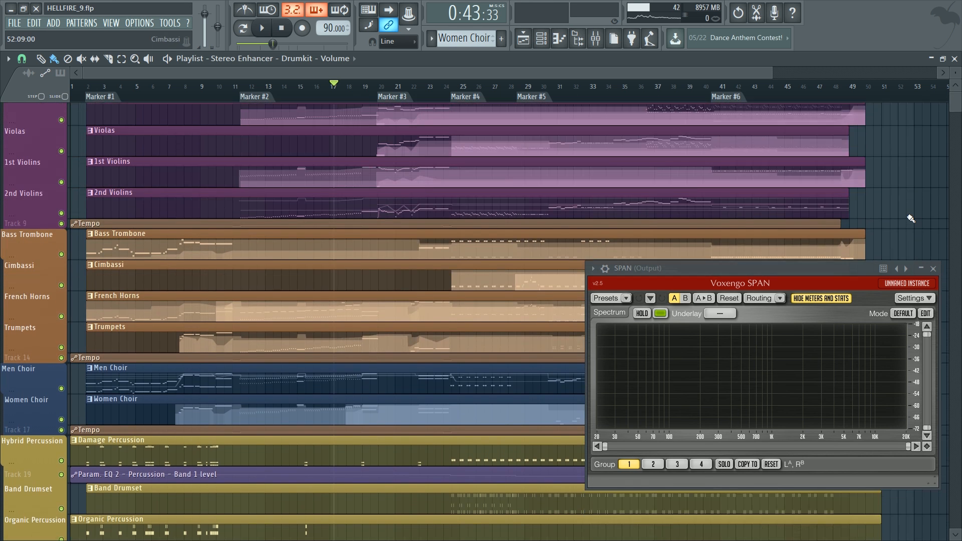
scroll(498, 169, down, 8)
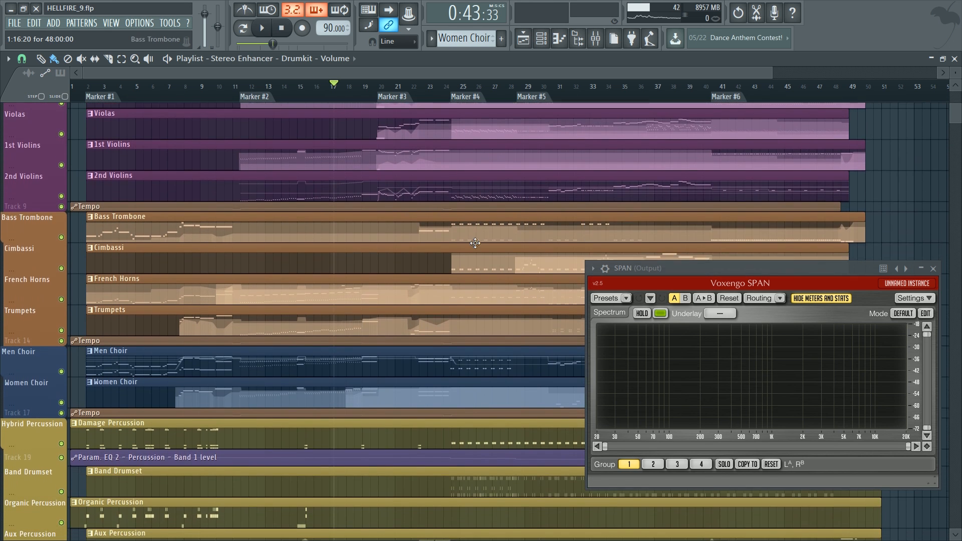
scroll(501, 309, down, 4)
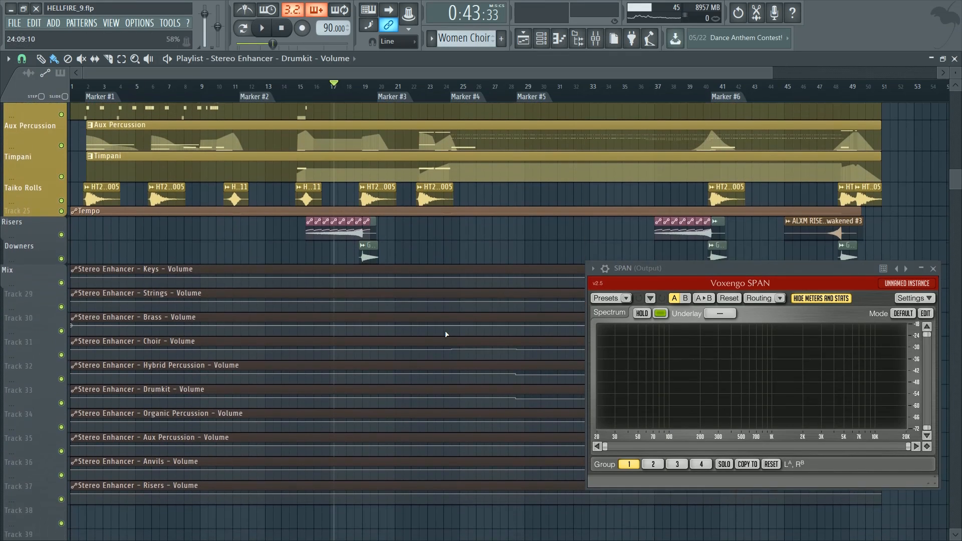
scroll(455, 302, up, 3)
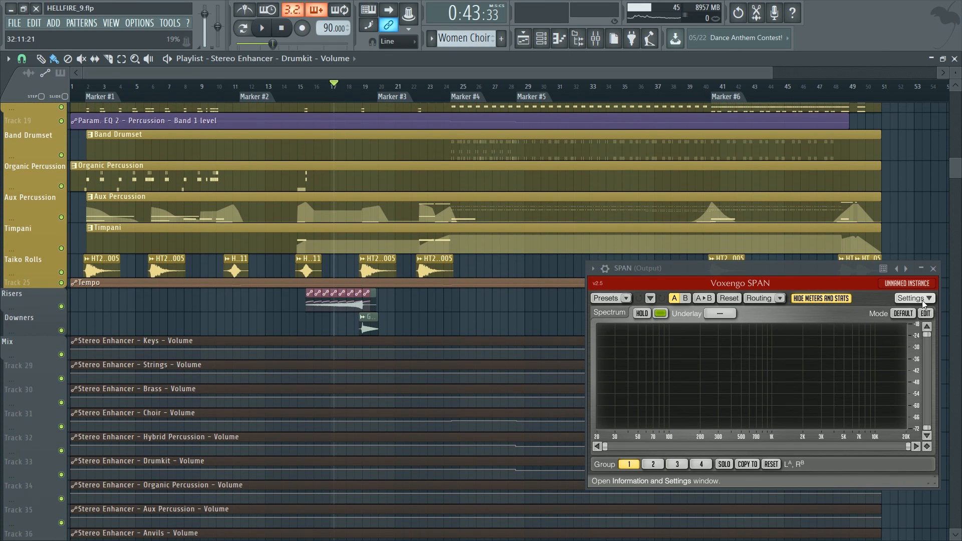
scroll(925, 209, up, 8)
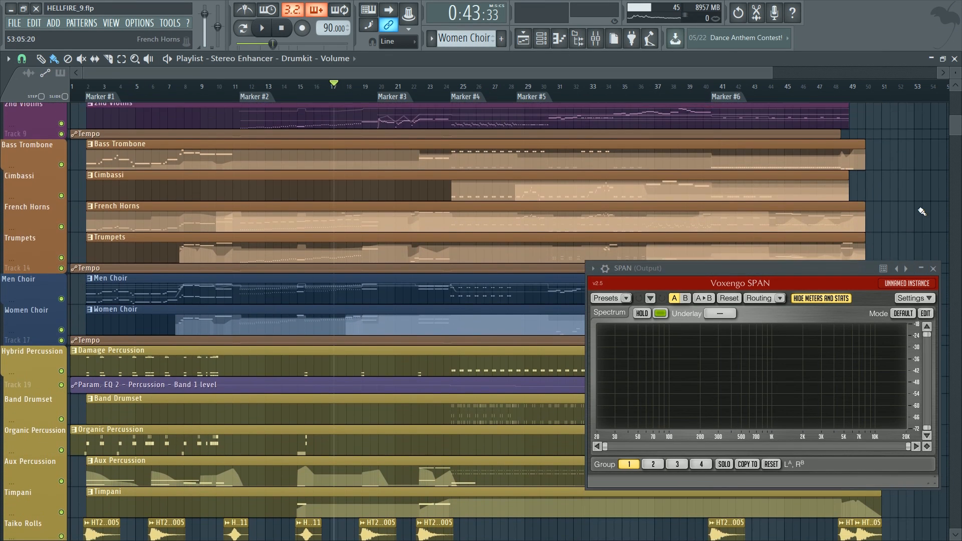
scroll(920, 213, down, 4)
Open the Fruity parametric EQ 2 on the Master mixer track, close the mixer, and place the EQ window beside SPAN
key(F9)
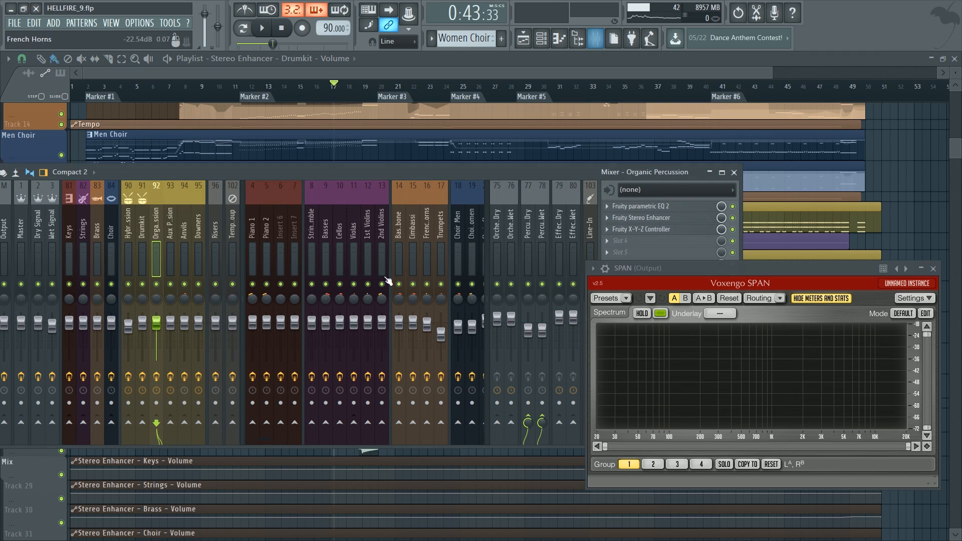
drag(157, 173, 228, 196)
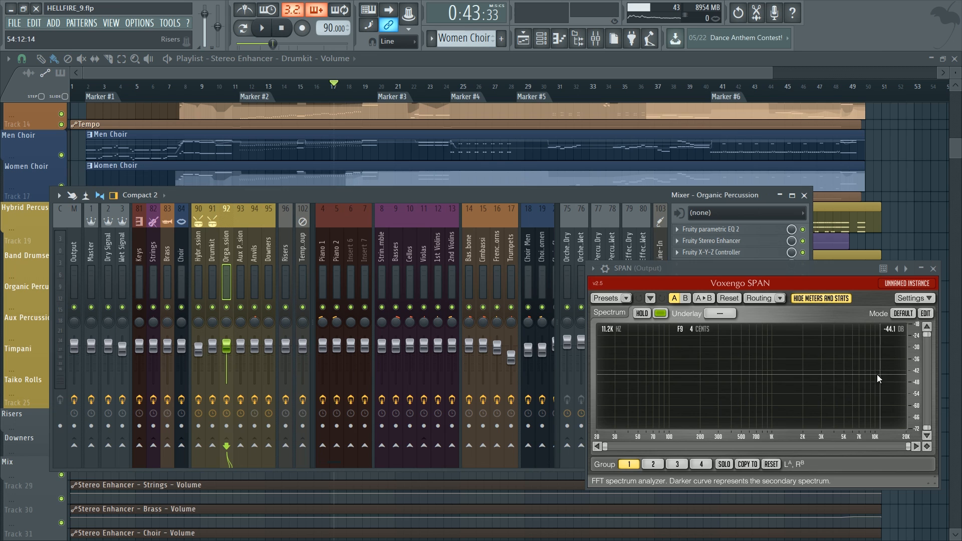
click(92, 260)
click(724, 231)
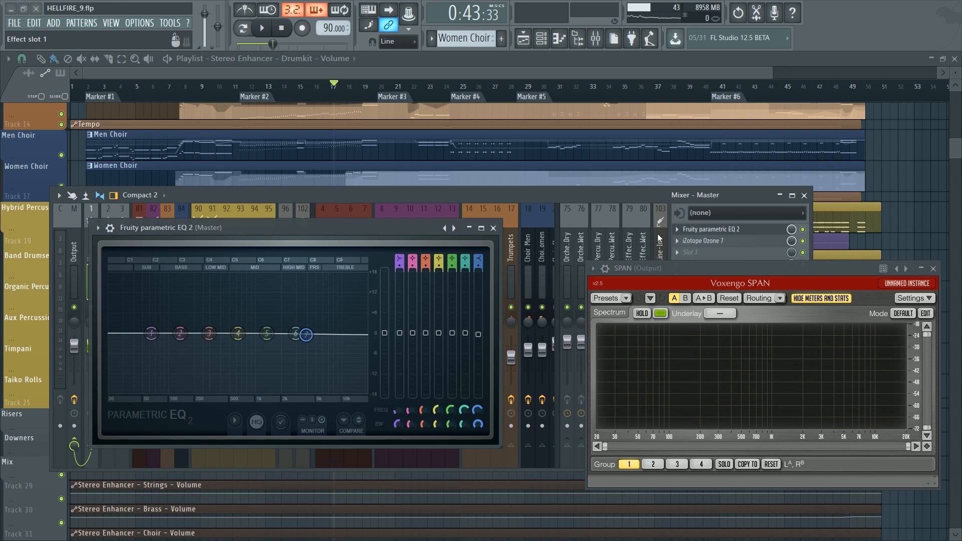
drag(295, 225, 324, 263)
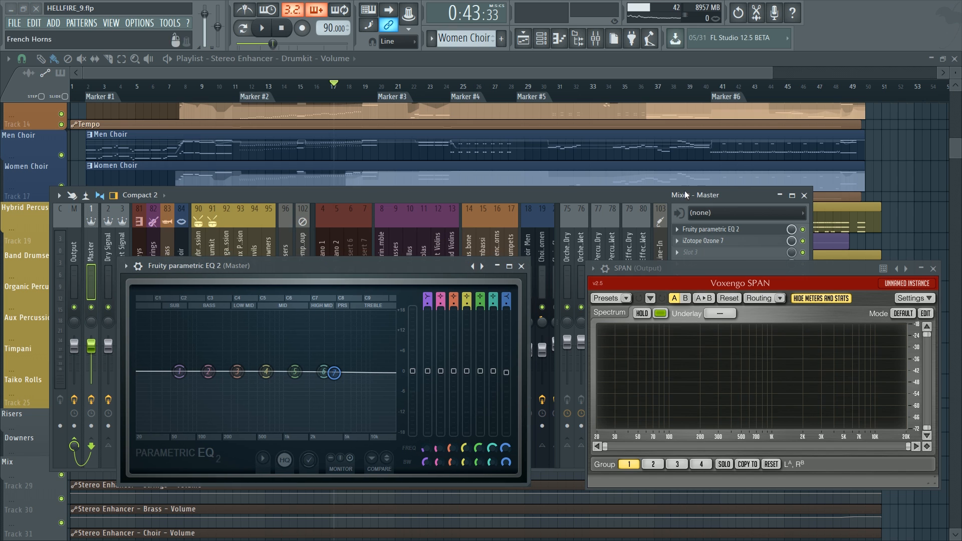
click(804, 196)
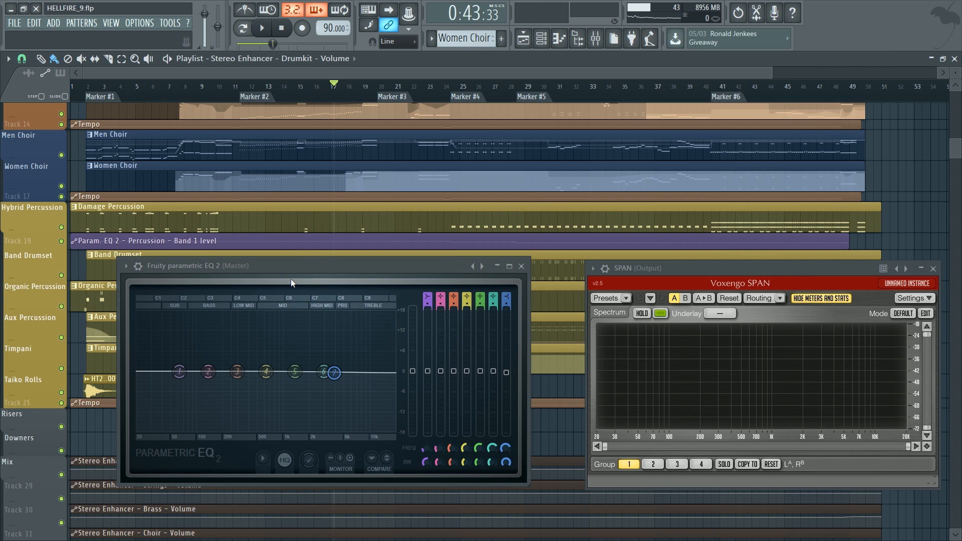
drag(330, 273, 350, 275)
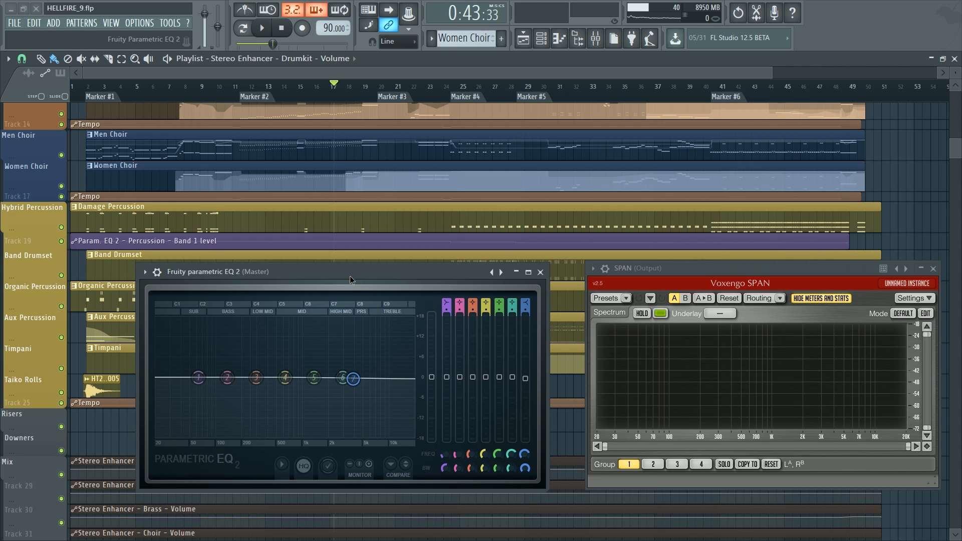
drag(349, 275, 353, 275)
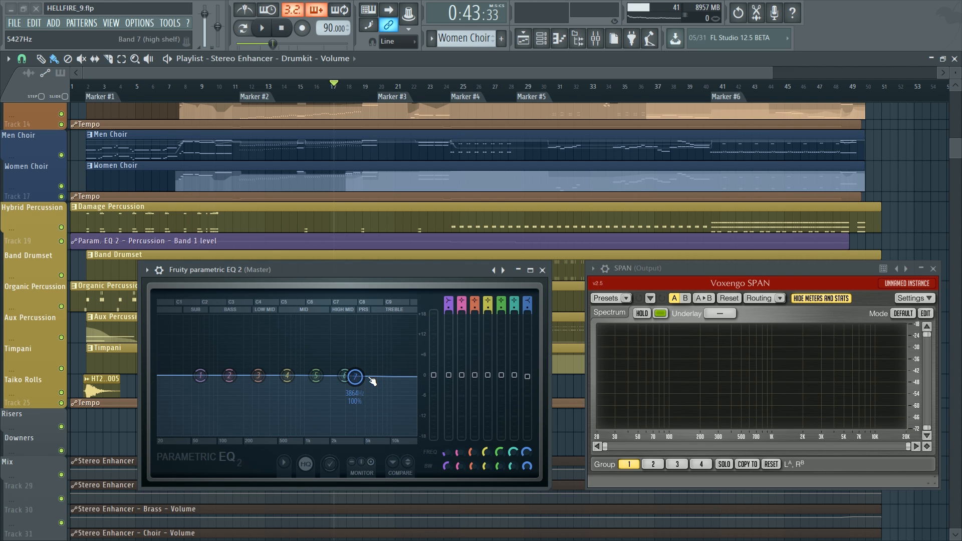
Close the existing EQ and add a second Fruity parametric EQ 2 to the Master track, ahead of iZotope Ozone 7
key(F9)
click(545, 271)
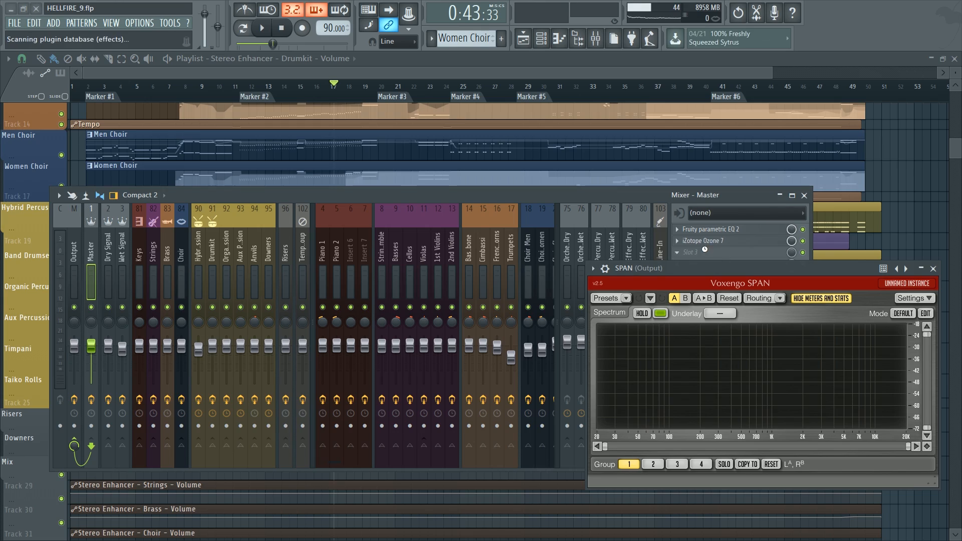
key(F8)
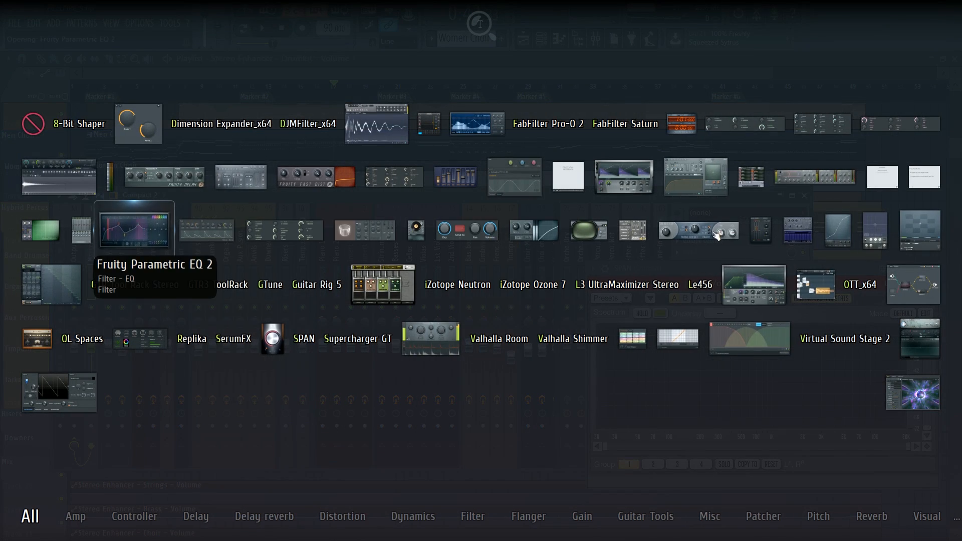
click(132, 220)
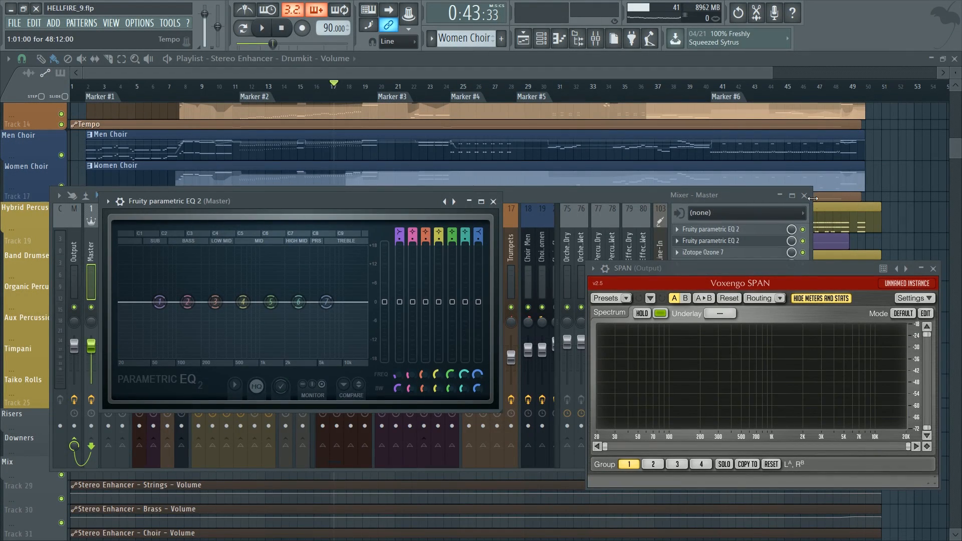
click(804, 196)
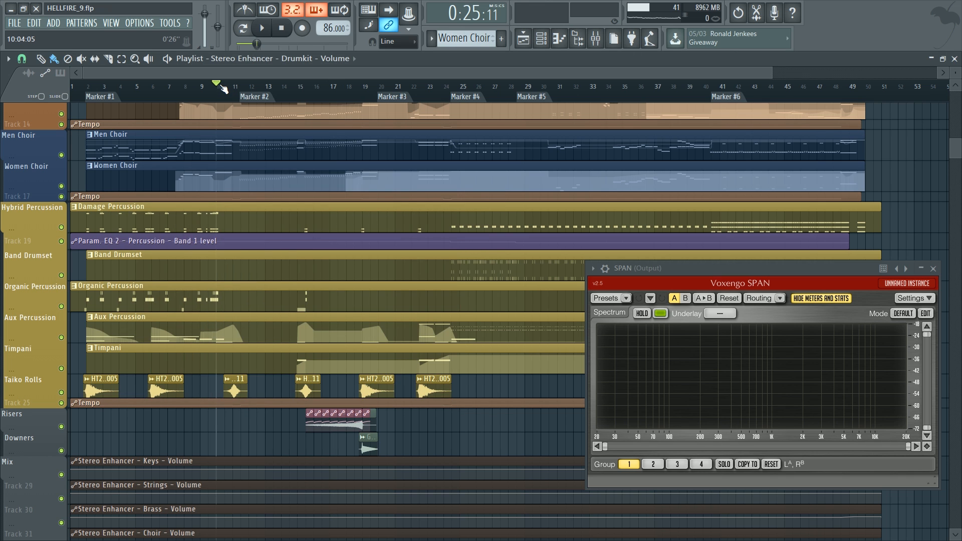
Reopen the second Fruity parametric EQ 2 on the Master track, close the mixer, and place the EQ window beside SPAN
key(F9)
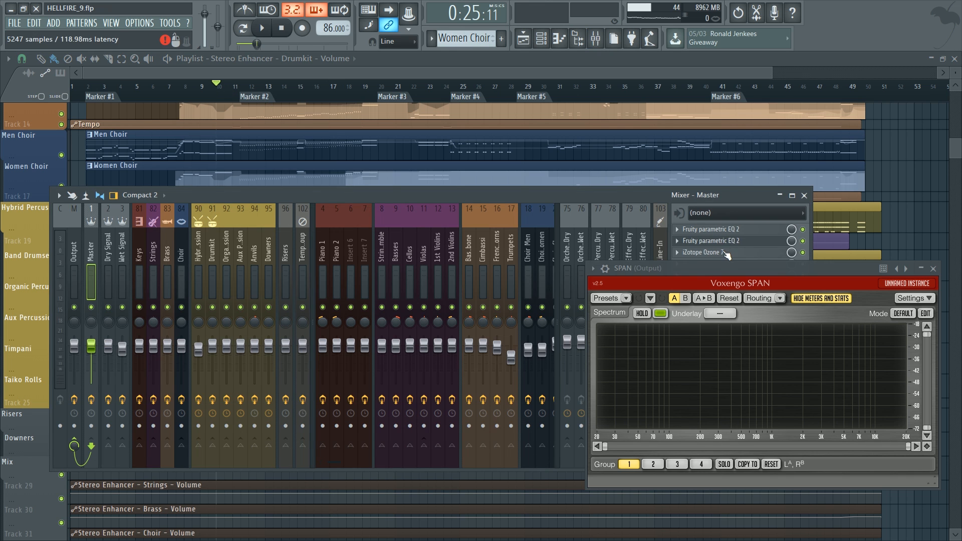
click(712, 241)
click(804, 196)
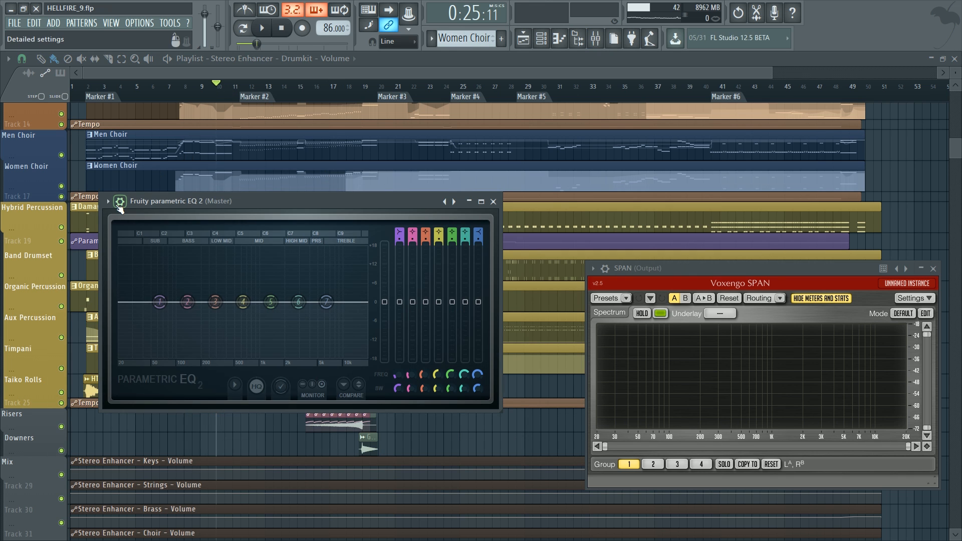
click(107, 202)
click(128, 426)
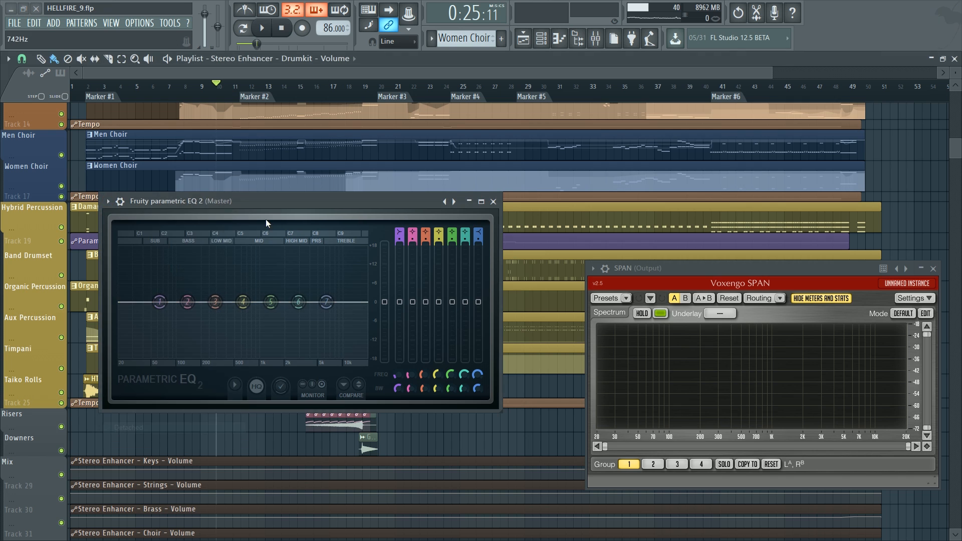
drag(293, 260, 295, 275)
Try a low-shelf boost on band 1 and a slight high-shelf cut on band 7, resetting each band
drag(169, 376, 175, 358)
right_click(175, 358)
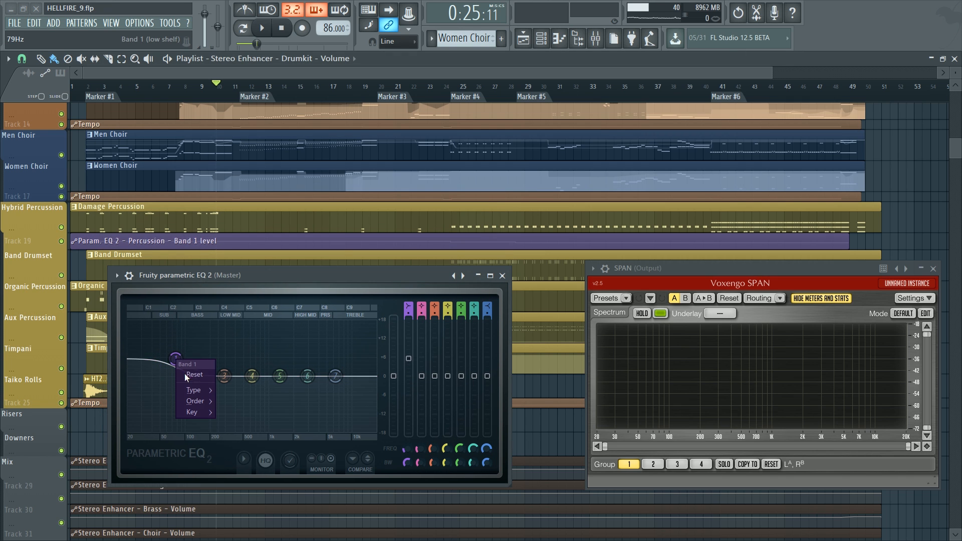
click(188, 375)
right_click(335, 382)
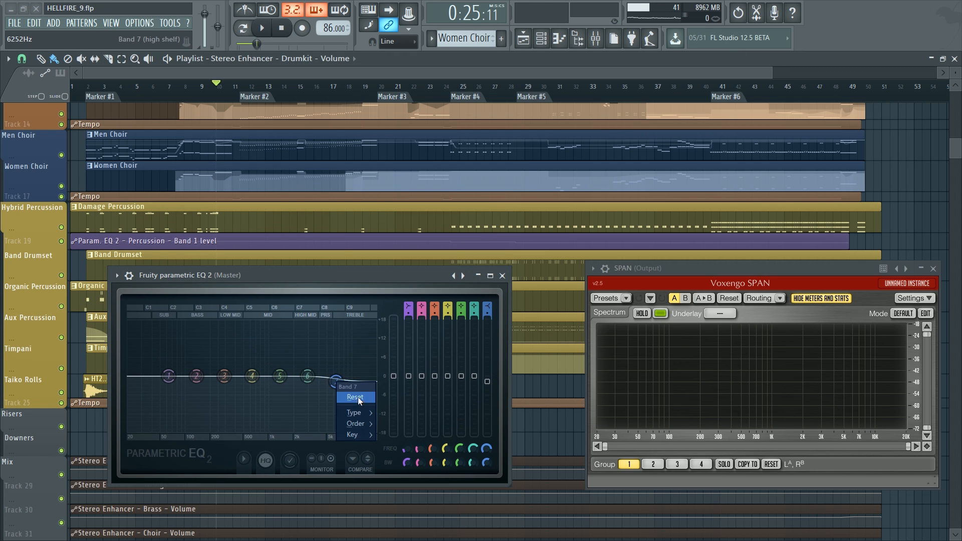
click(356, 397)
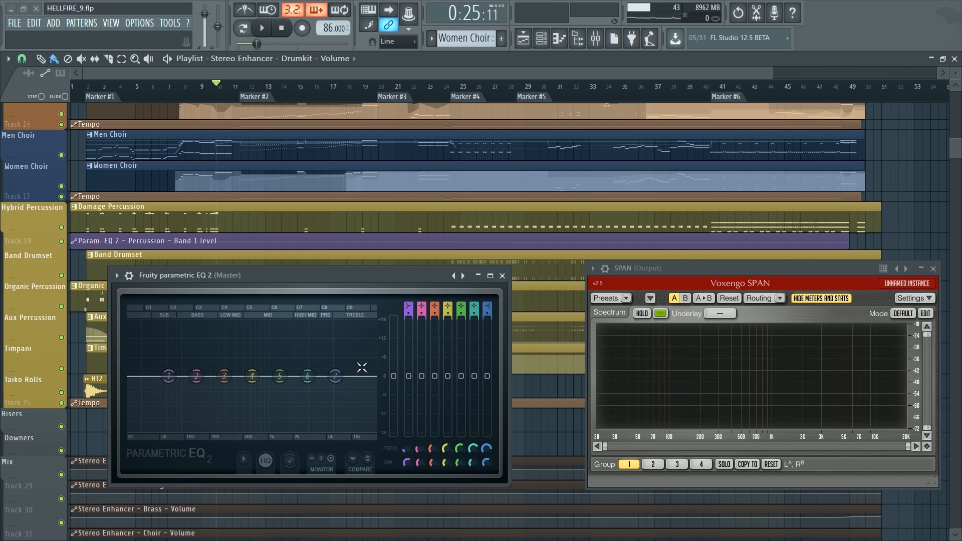
Try a slight boost on band 7 of the Master EQ, reset the band, and move the EQ window nearer to SPAN
mouse_move(335, 376)
mouse_down()
mouse_move(316, 402)
mouse_move(333, 382)
mouse_move(331, 356)
mouse_move(335, 372)
mouse_up()
right_click(336, 372)
click(350, 389)
drag(338, 286, 401, 262)
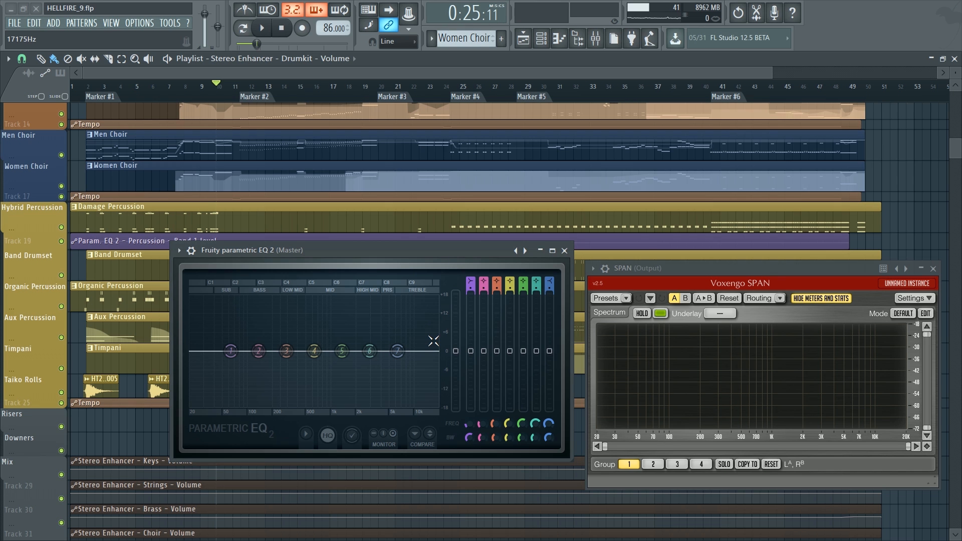
Try a large peaking boost on band 6 around 530 Hz and a high-shelf boost on band 7, resetting both bands
drag(397, 351, 306, 314)
right_click(306, 314)
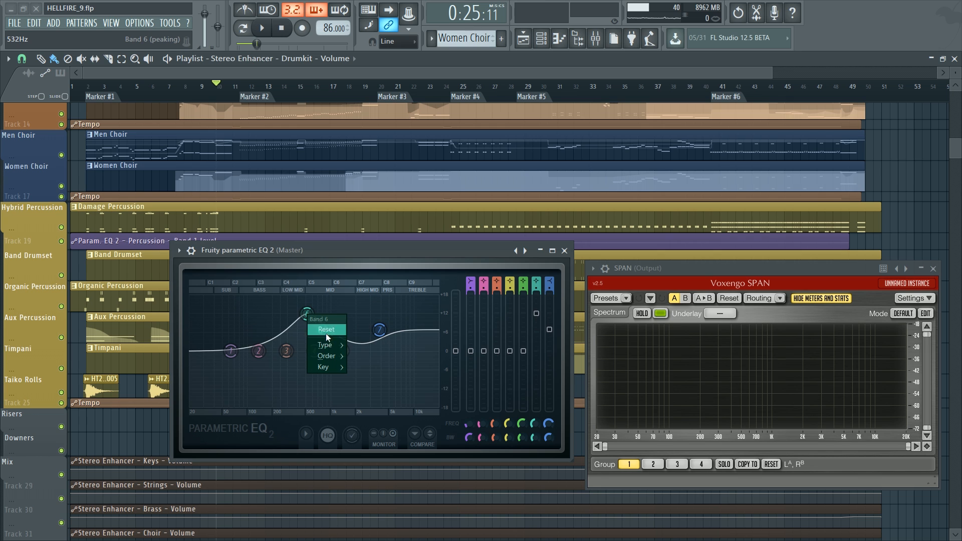
click(326, 329)
drag(379, 329, 388, 347)
right_click(391, 350)
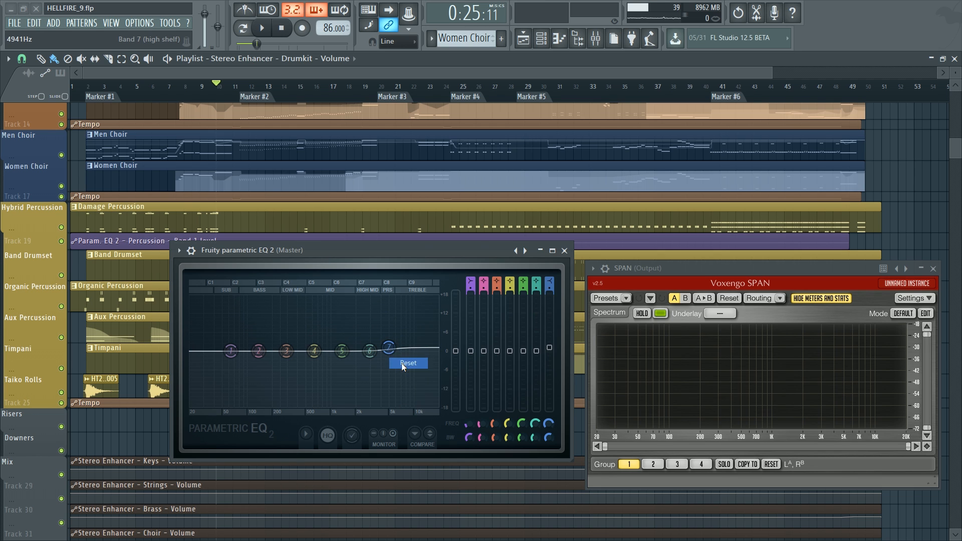
click(401, 363)
Try a high-shelf cut of about 9.7 dB near 2.9 kHz on band 7 during playback, and bring it back close to flat
drag(396, 359, 395, 352)
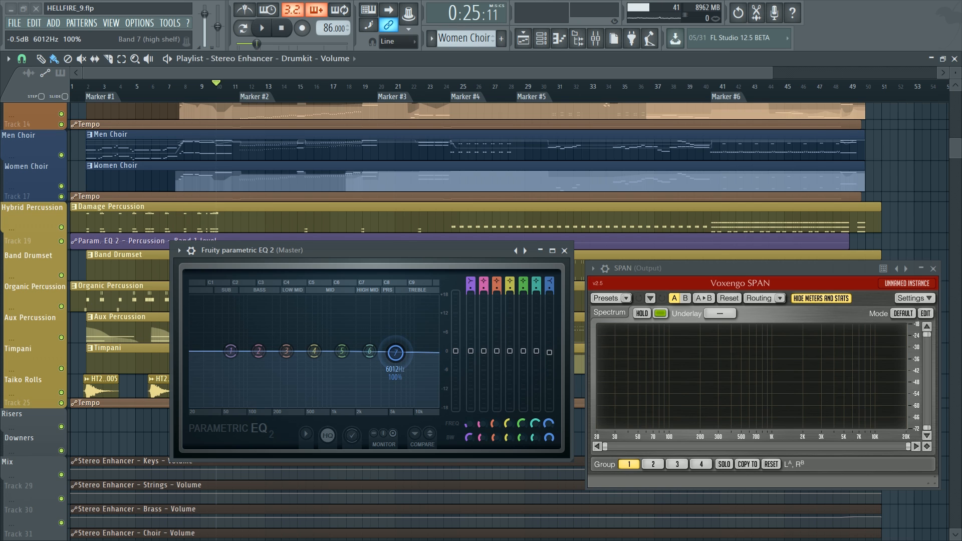
drag(395, 352, 370, 382)
key(space)
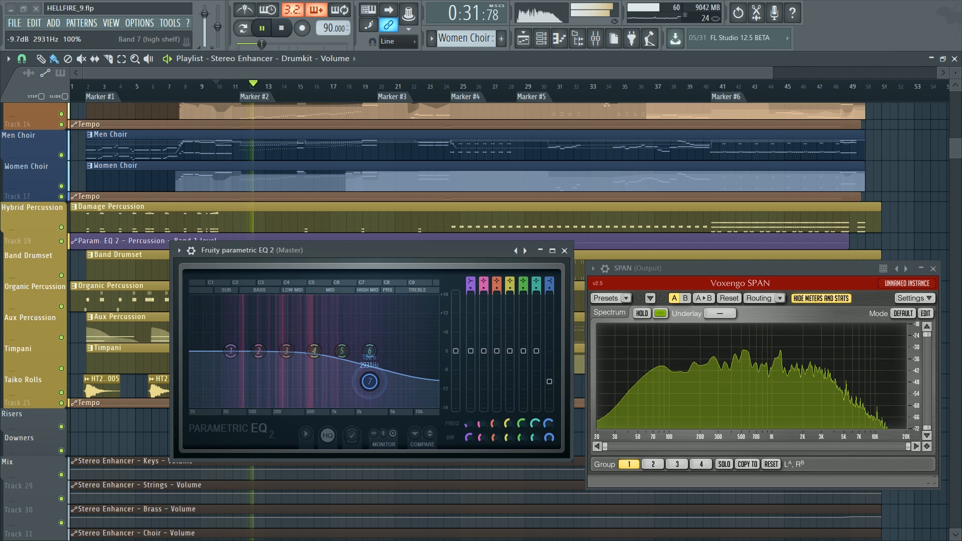
key(space)
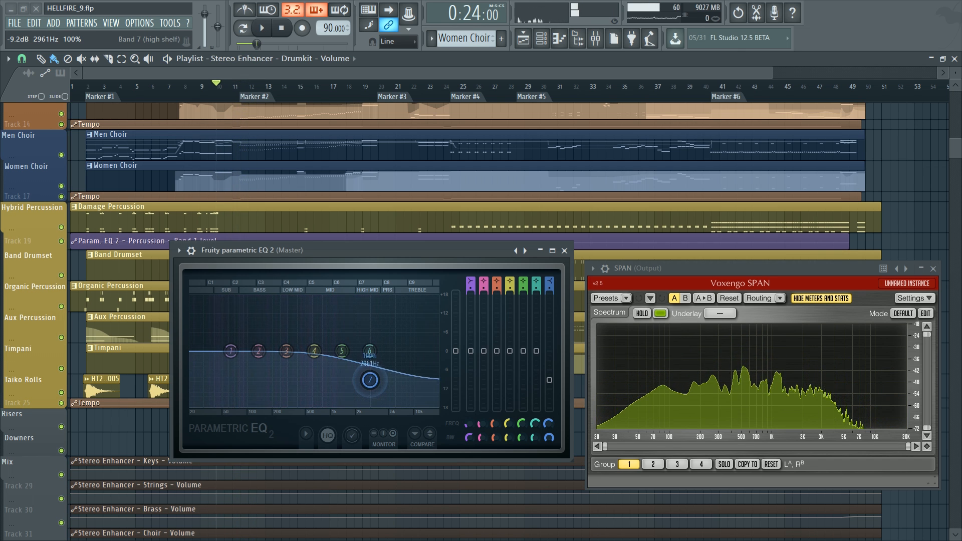
drag(369, 381, 350, 355)
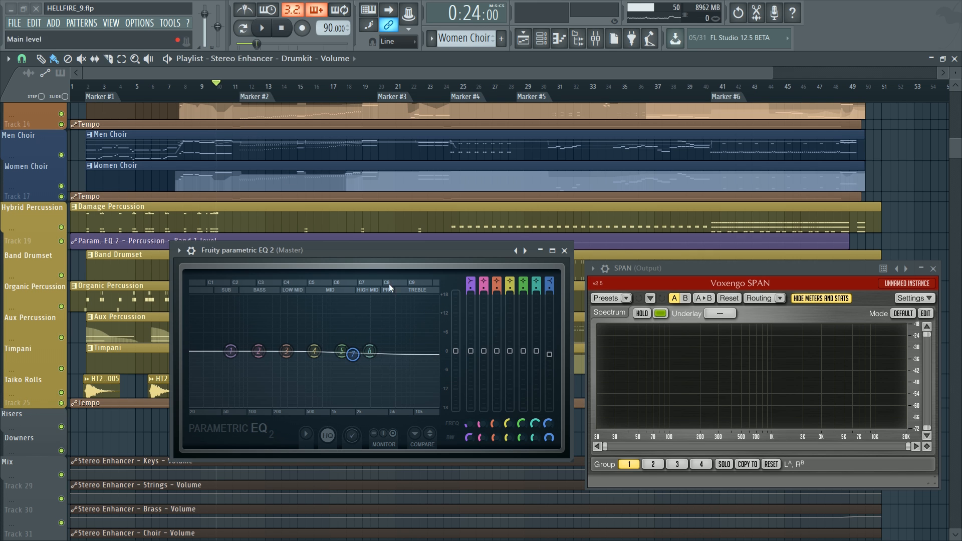
Try a gentle high-shelf cut of about 1.3 dB near 5.5 kHz on band 7 while playing the mix, and reset the band
mouse_move(353, 355)
mouse_down()
mouse_move(353, 364)
mouse_move(370, 344)
mouse_move(395, 349)
mouse_move(372, 348)
mouse_move(367, 316)
mouse_move(374, 374)
mouse_move(376, 350)
mouse_move(392, 354)
mouse_up()
right_click(382, 351)
click(397, 366)
click(262, 100)
key(space)
key(space)
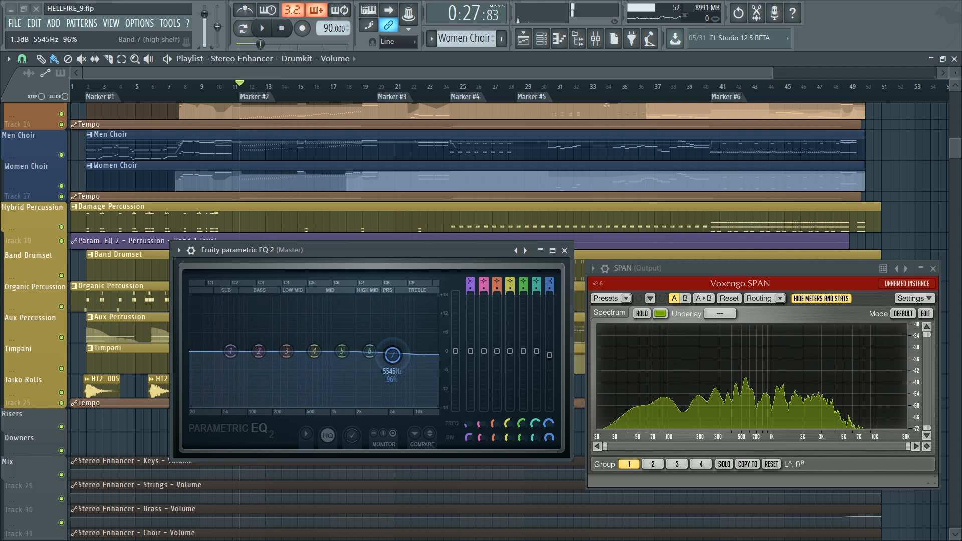
right_click(392, 355)
click(411, 370)
Close the Master EQ, open the mixer, and open the Strings track's Fruity parametric EQ 2 over it
scroll(332, 91, up, 3)
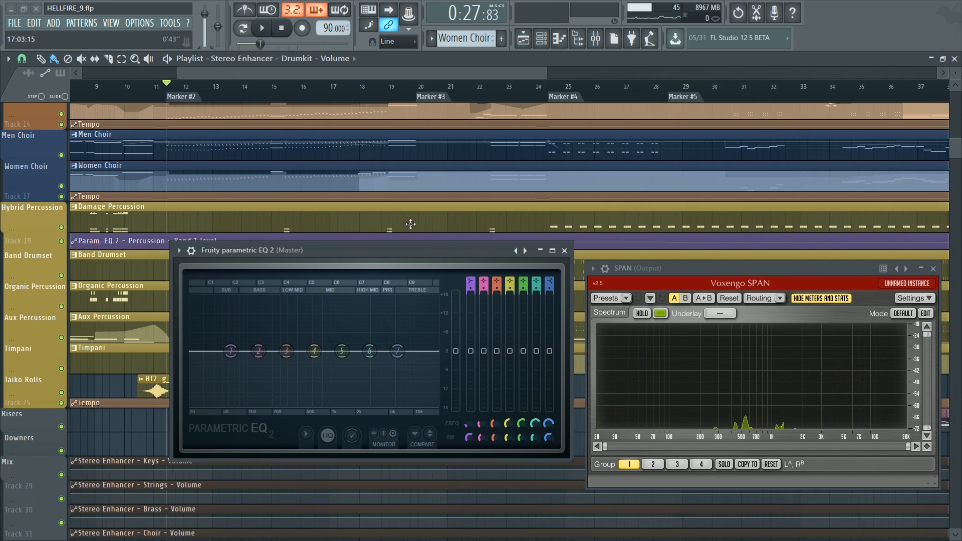
click(564, 250)
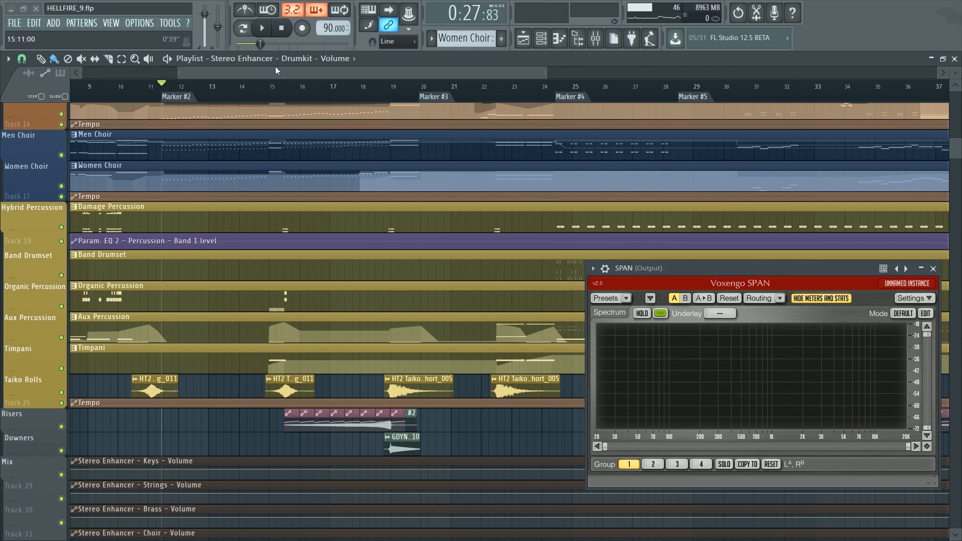
key(F9)
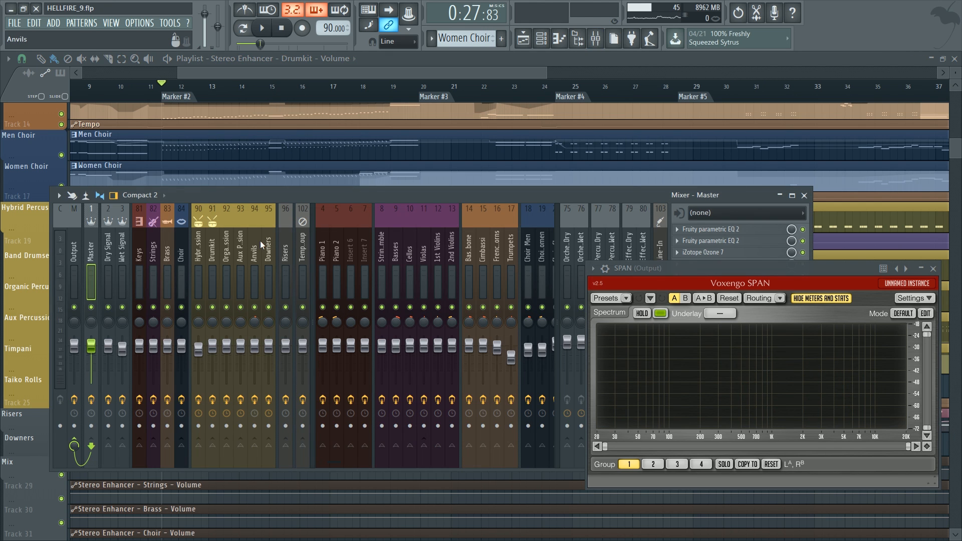
click(143, 253)
click(153, 256)
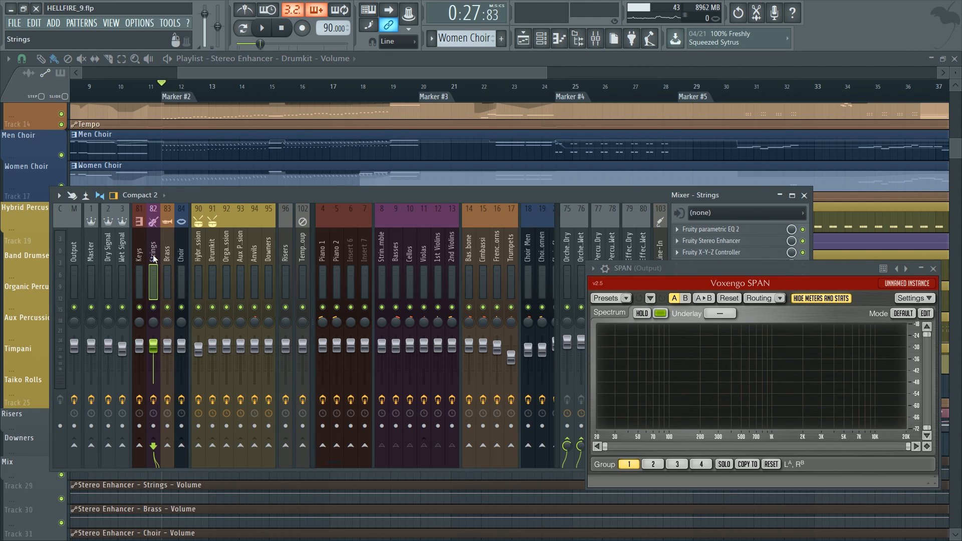
click(708, 231)
drag(556, 108, 330, 159)
Try a high-shelf boost of about 5 dB near 5.8 kHz on band 7 of the Strings EQ, and reset the band
drag(333, 259, 331, 238)
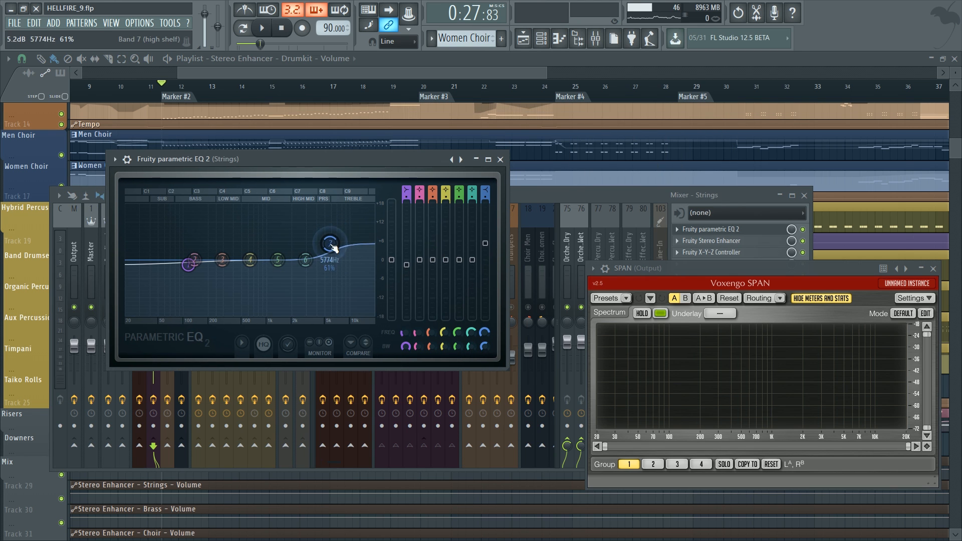
drag(345, 165, 426, 264)
drag(414, 346, 405, 347)
scroll(406, 346, up, 4)
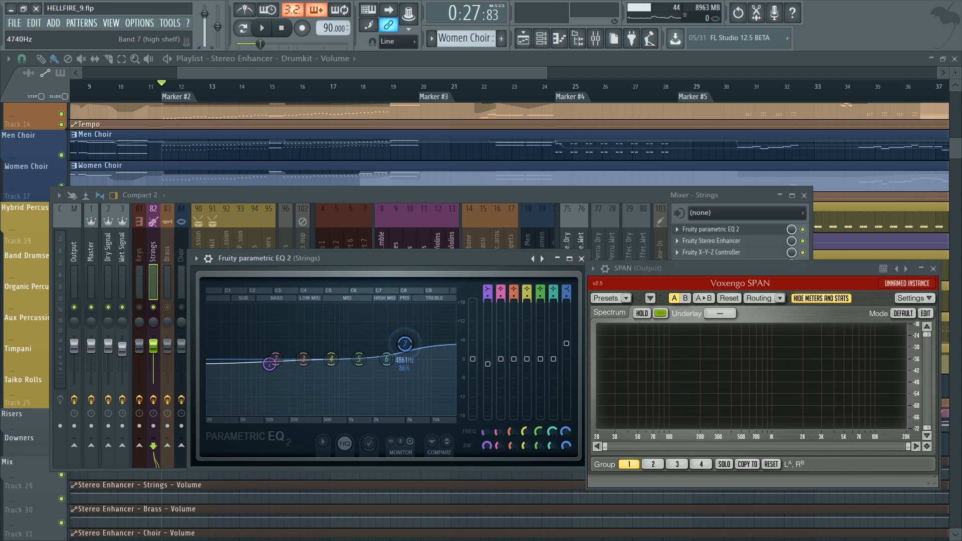
right_click(403, 344)
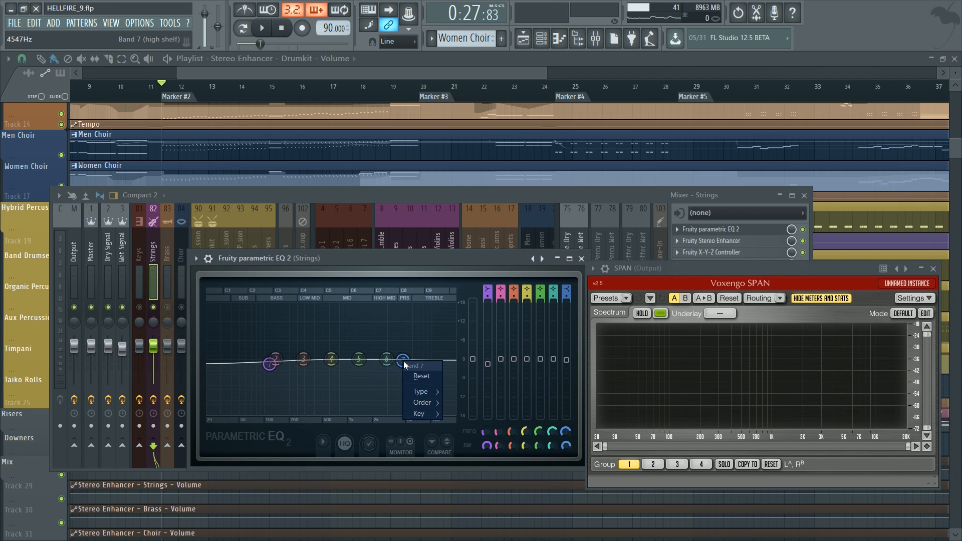
click(418, 376)
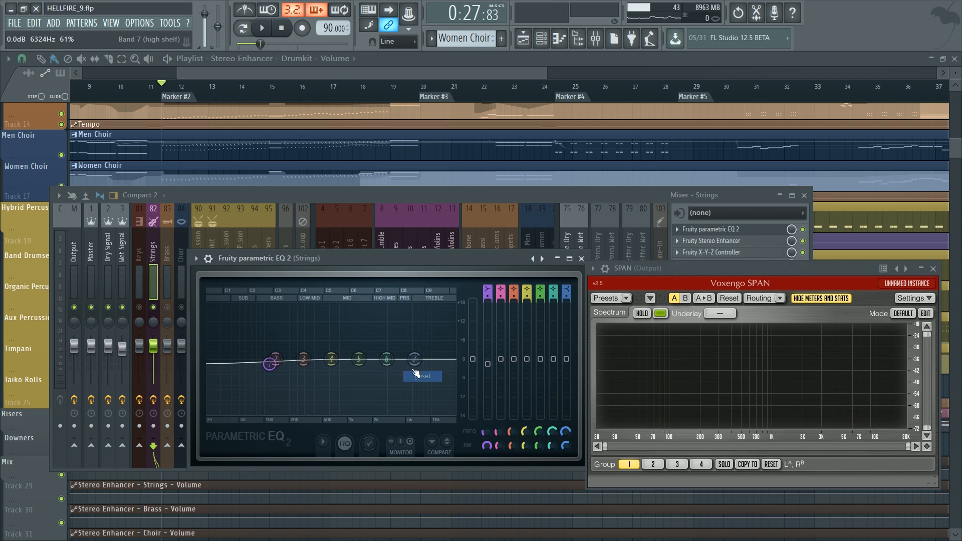
Put away the Strings EQ and mixer, and play the passage just before Marker #5 to view its spectrum in SPAN
middle_click(336, 97)
scroll(388, 95, down, 2)
scroll(433, 75, down, 3)
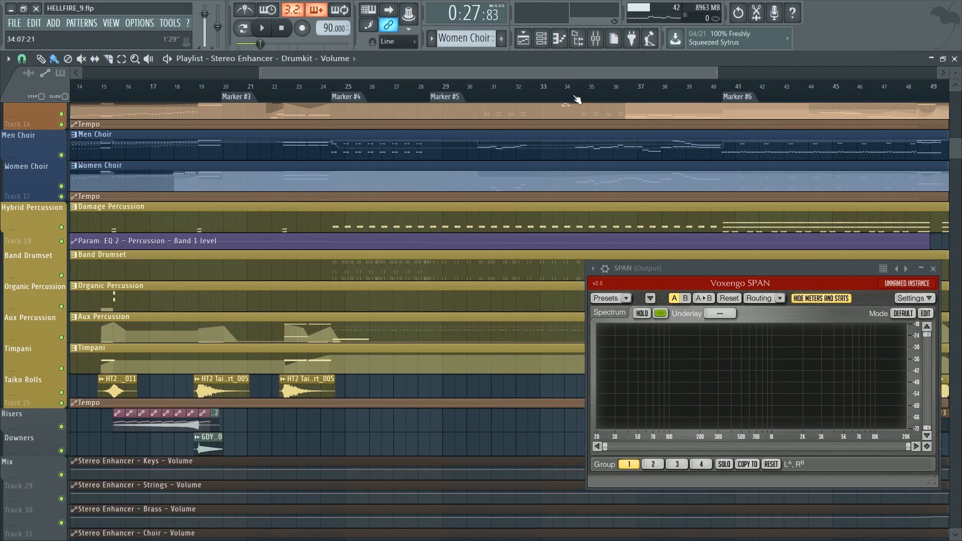
click(474, 93)
key(F9)
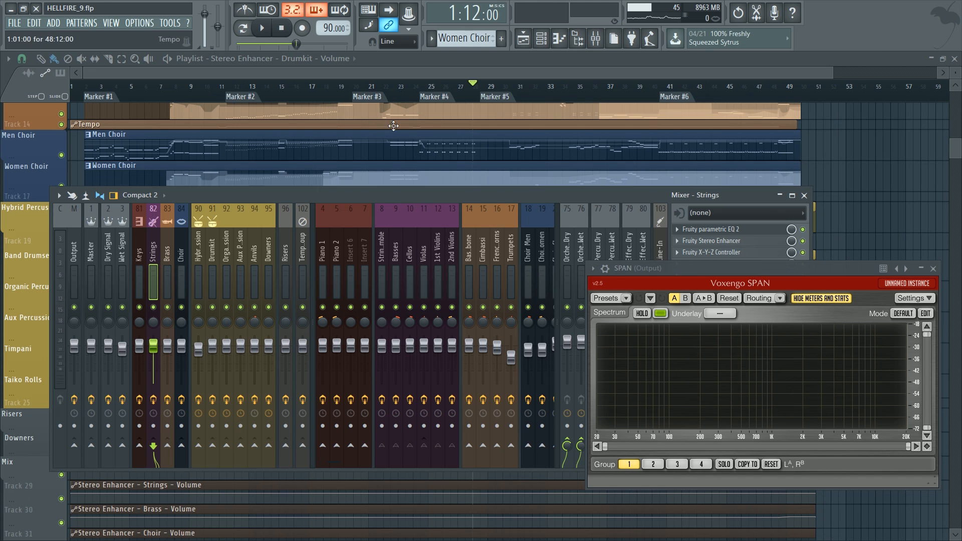
middle_click(497, 94)
scroll(498, 94, down, 1)
key(space)
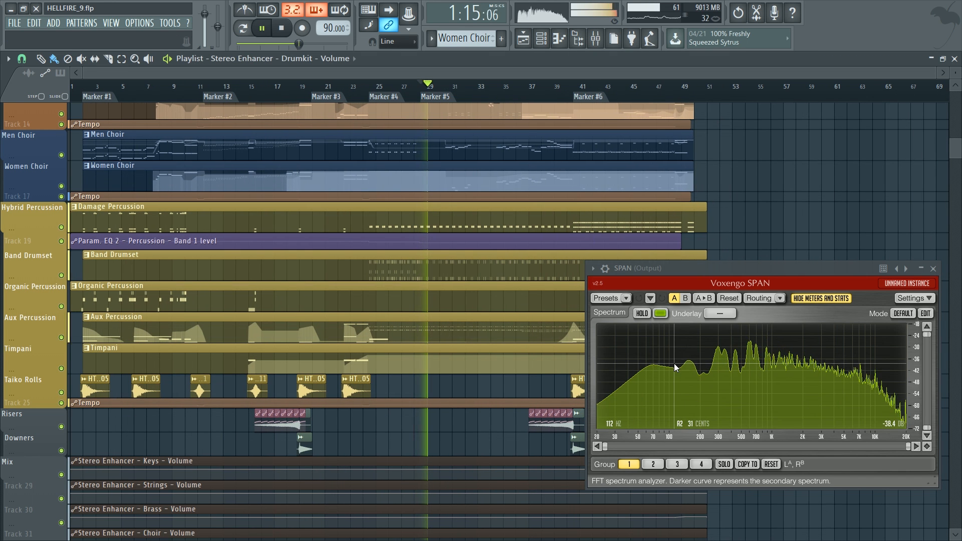
key(space)
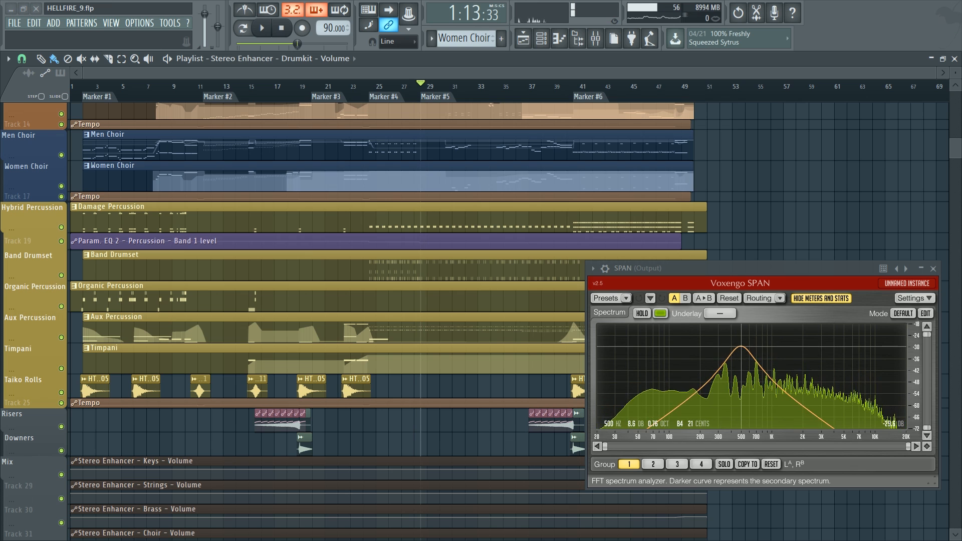
Examine SPAN's curve around 500 Hz and replay the full mix through Marker #5 to inspect its overall frequency balance
click(741, 346)
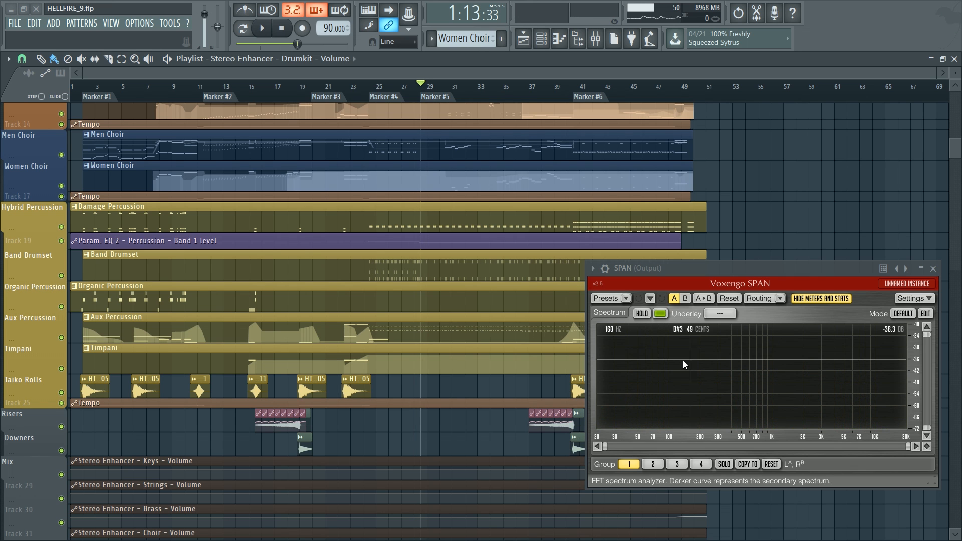
click(262, 30)
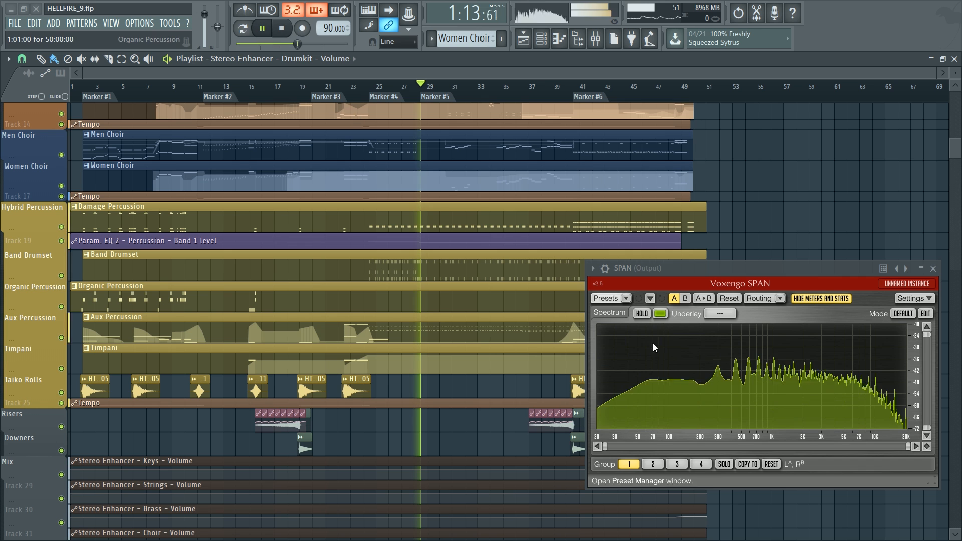
scroll(735, 350, up, 2)
drag(735, 350, 751, 365)
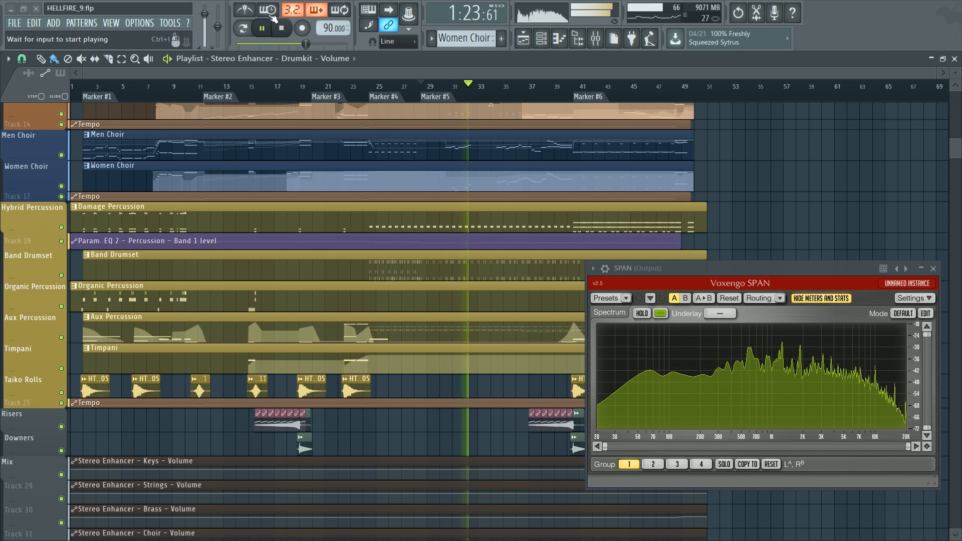
key(space)
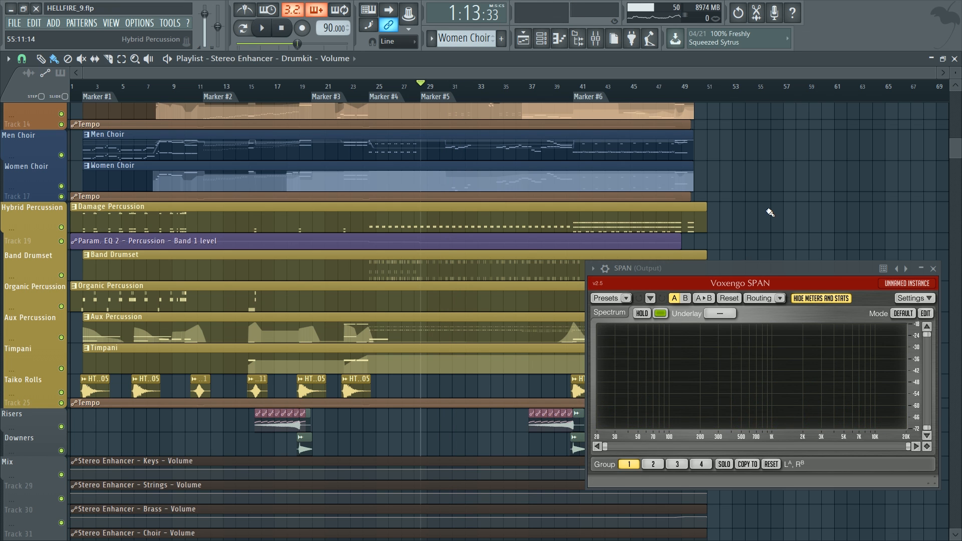
Open the mixer and try lowering the Strings and Brass faders together, ending with only Strings selected
key(F9)
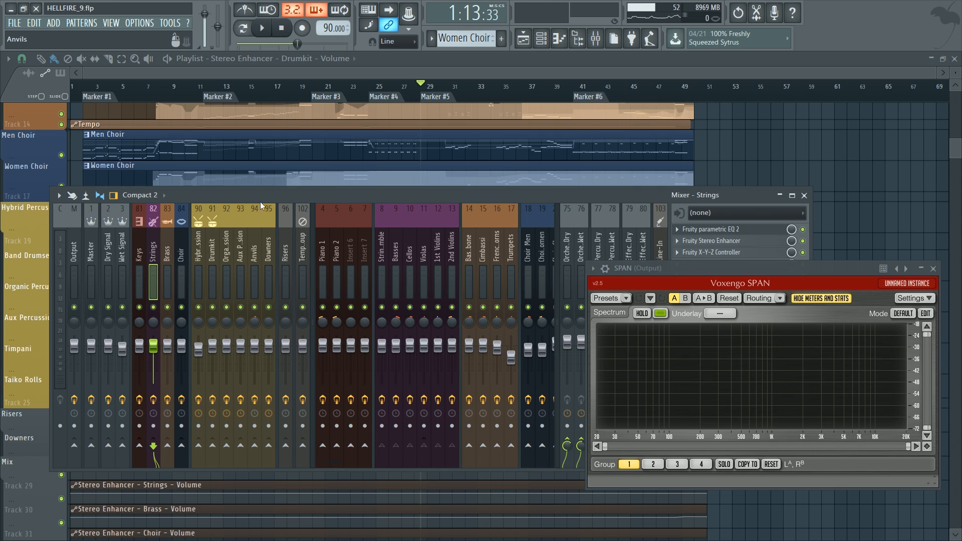
drag(260, 201, 232, 245)
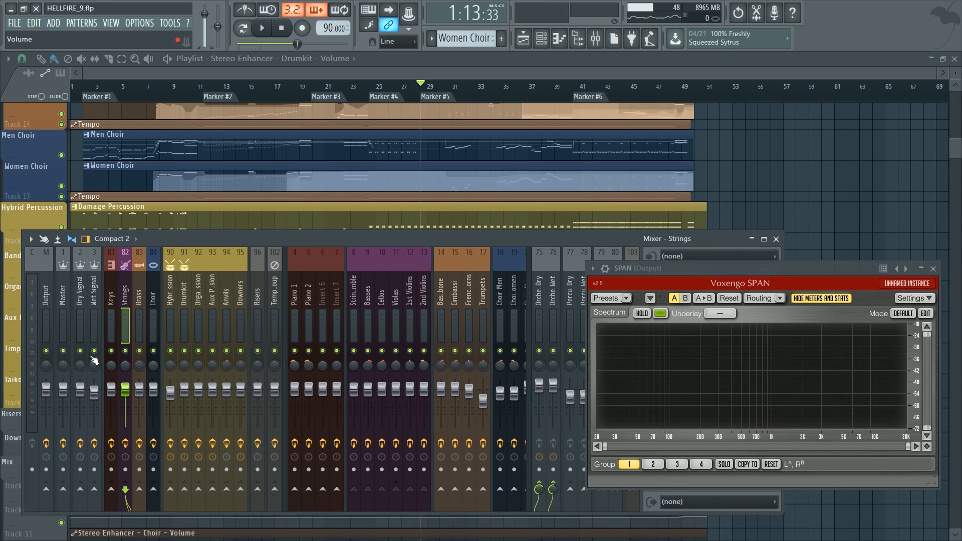
ctrl+click(140, 301)
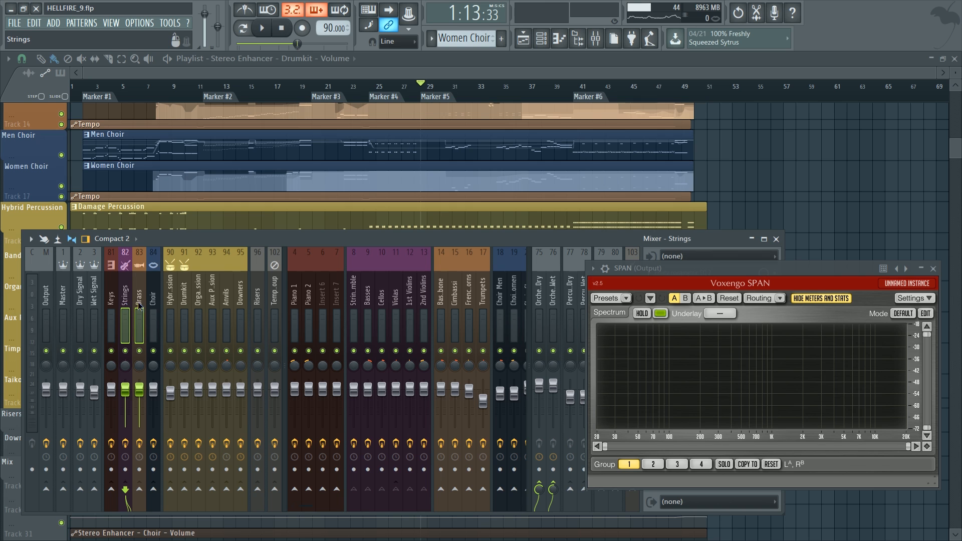
drag(125, 388, 125, 398)
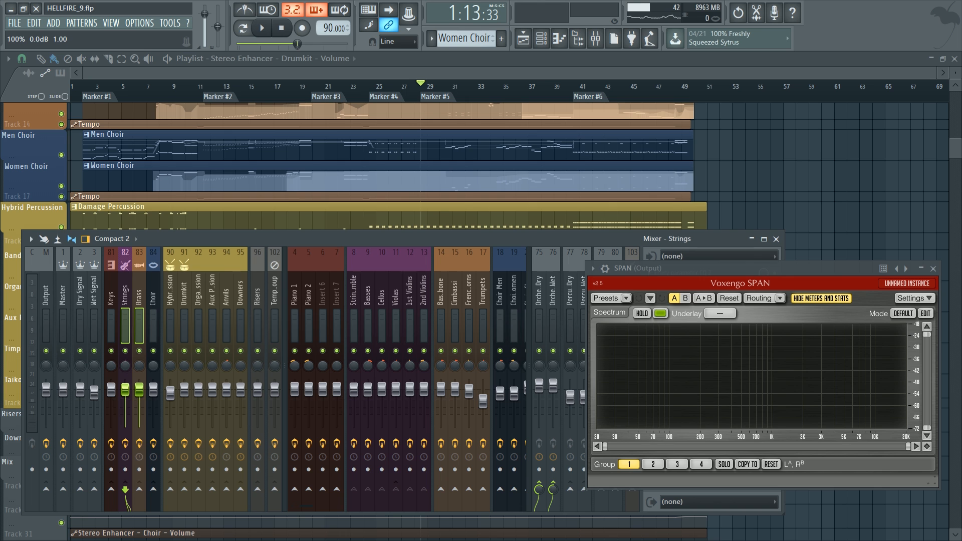
click(125, 288)
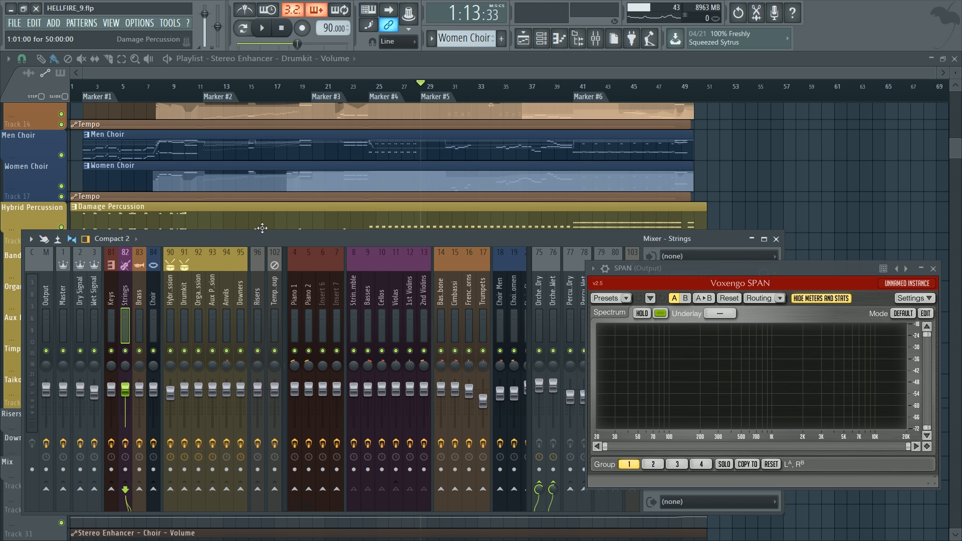
Move the mixer up and open the Strings track's Fruity parametric EQ 2 to pull down a mid-range band
drag(527, 261, 521, 203)
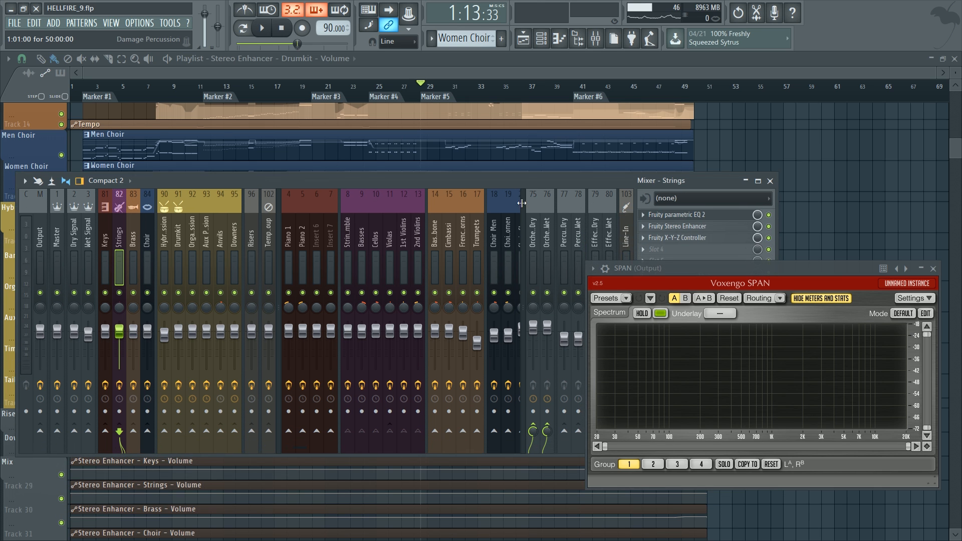
click(687, 216)
drag(327, 356, 335, 375)
Open the Brass track's Fruity parametric EQ 2 and shape a band 3 cut of about 6 dB around 500 Hz
click(134, 222)
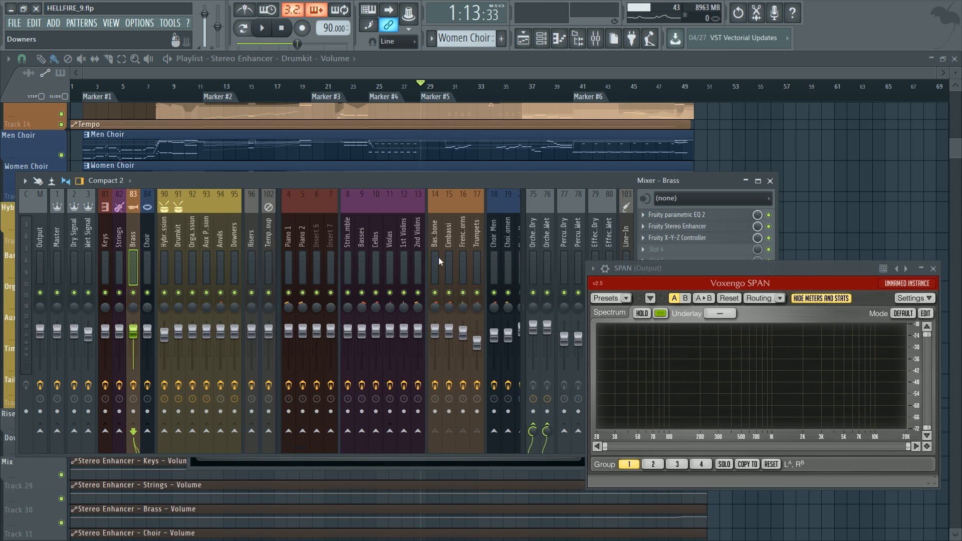
click(683, 216)
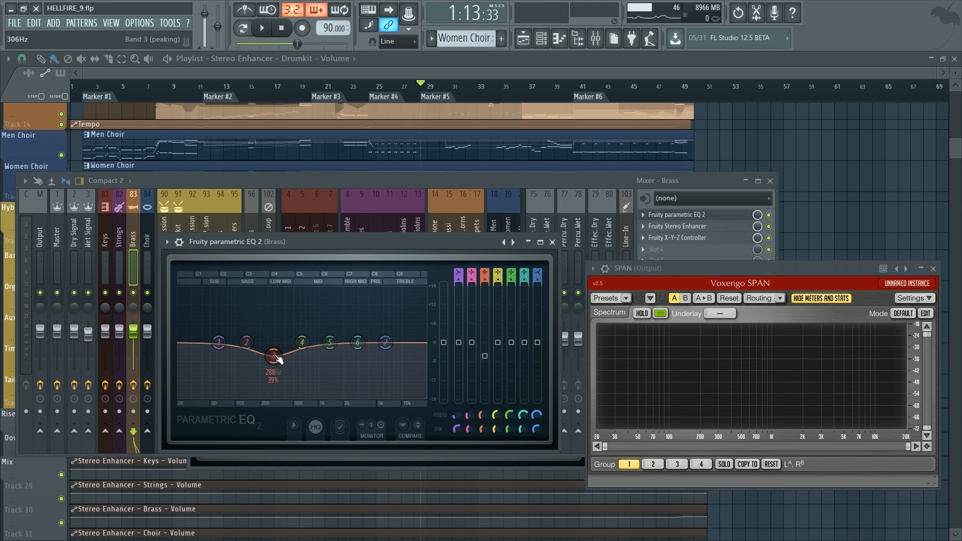
drag(289, 359, 297, 361)
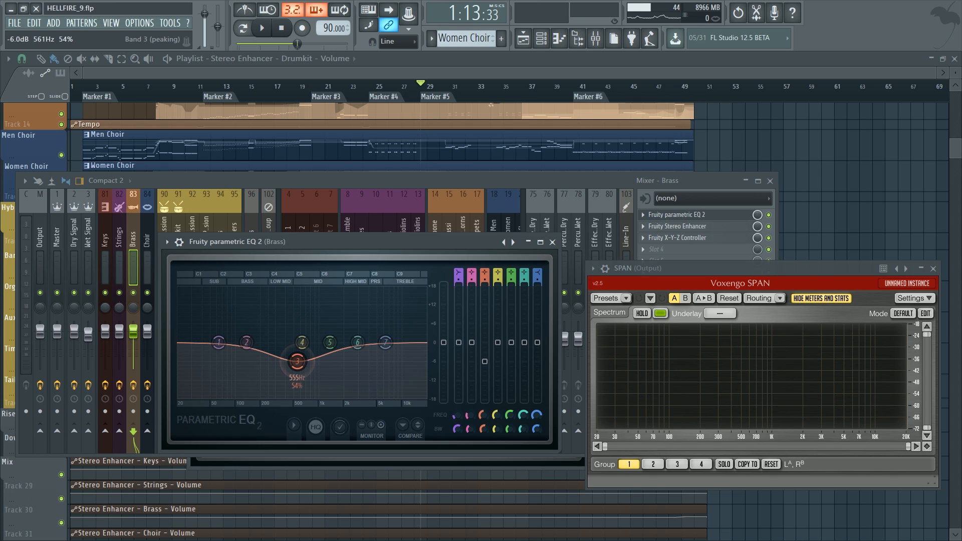
scroll(292, 363, down, 4)
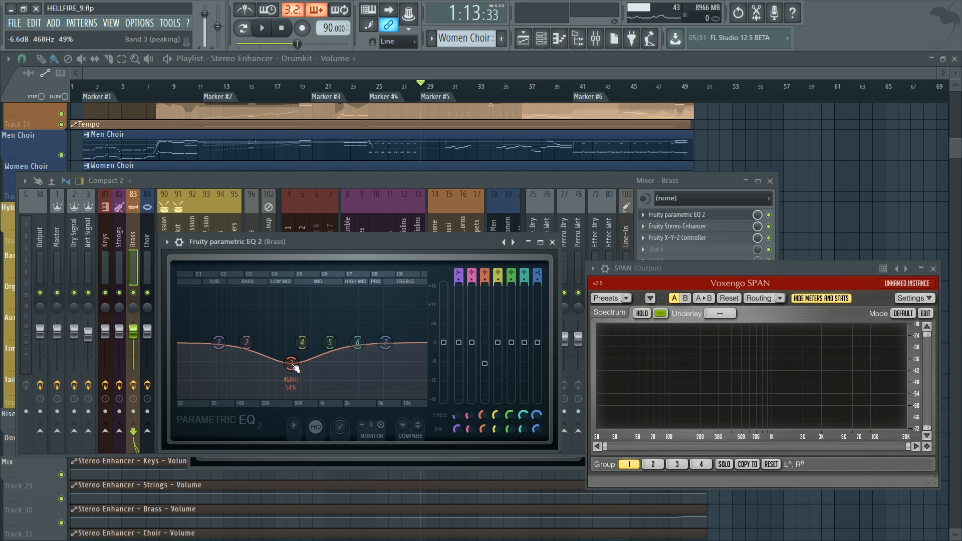
scroll(292, 364, up, 3)
drag(292, 364, 293, 361)
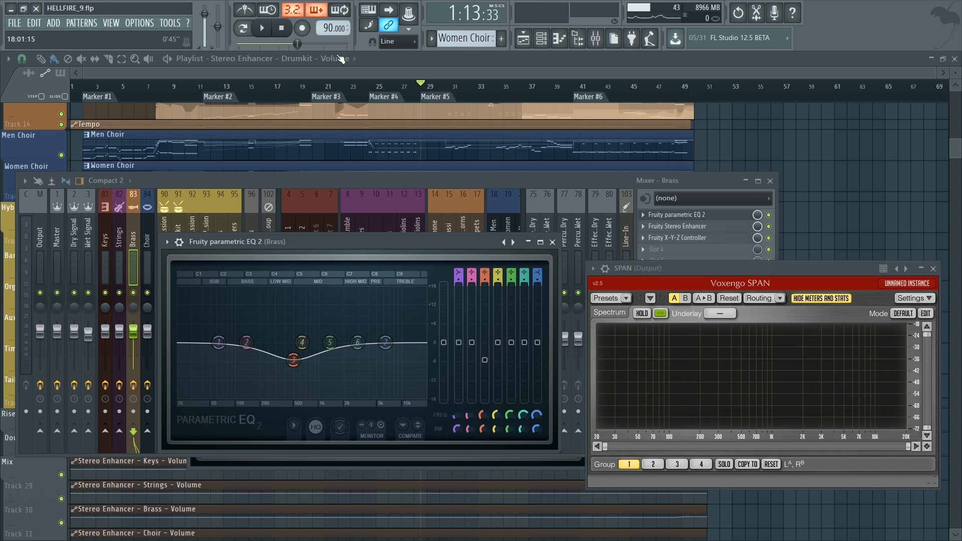
Replay the mix and shift band 3 of the Brass EQ down to about 400 Hz, keeping a cut of about 6 dB
key(space)
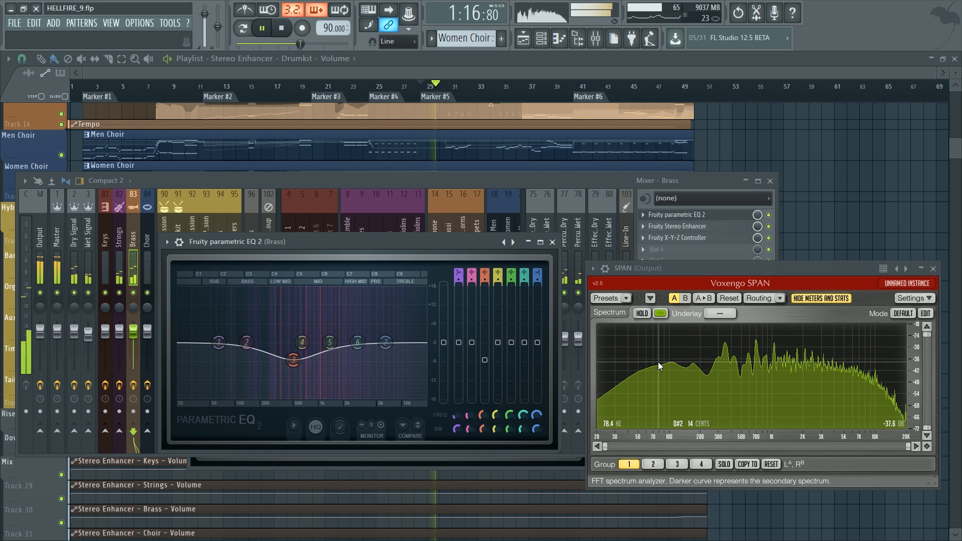
key(space)
drag(299, 357, 285, 363)
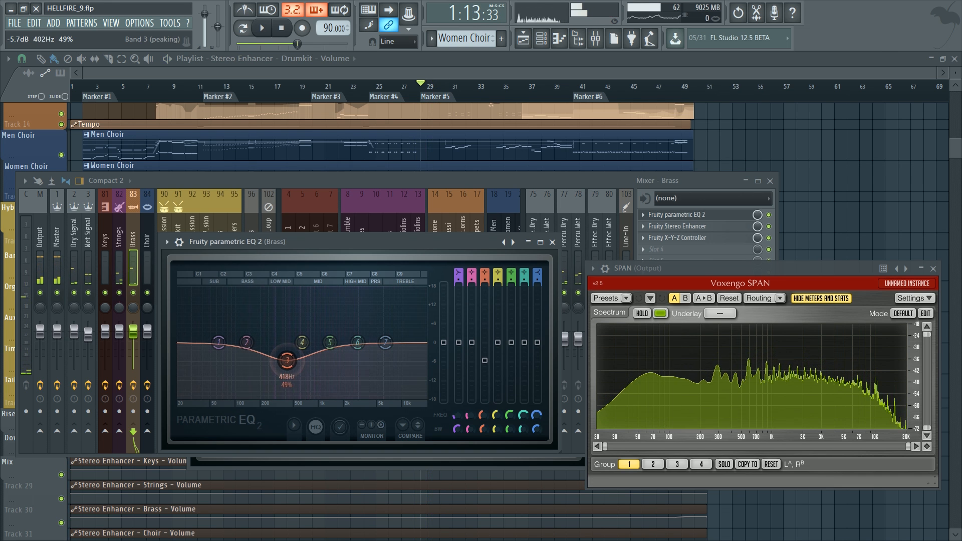
Open the Strings track's Fruity parametric EQ 2 and shape band 4 as a cut of about 6 dB around 250 Hz, widened to about 37%
click(122, 236)
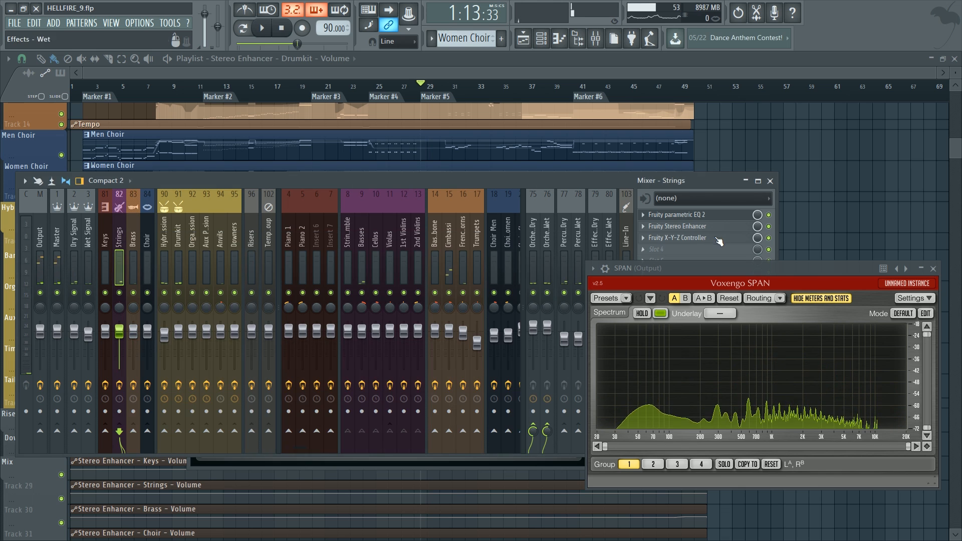
click(676, 214)
drag(333, 376, 304, 378)
scroll(307, 384, down, 3)
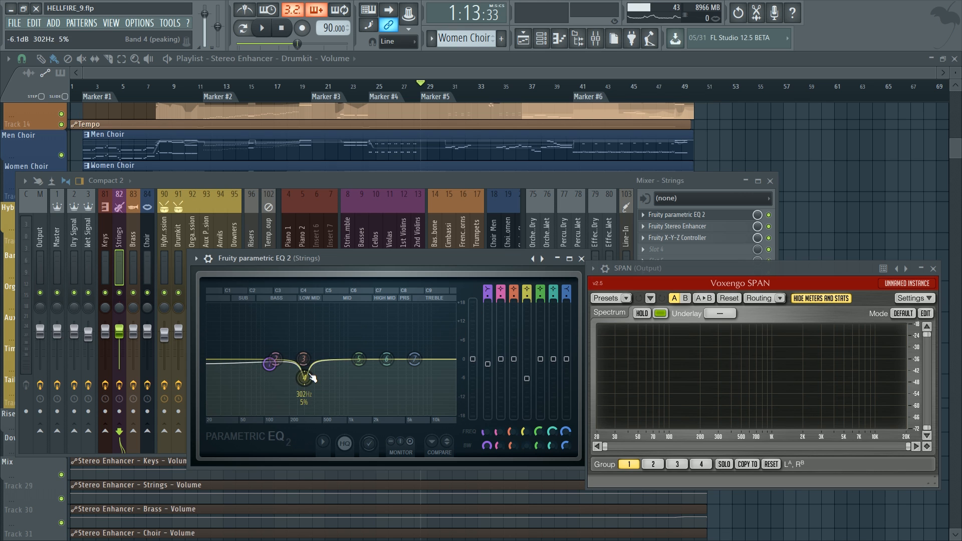
scroll(311, 378, down, 3)
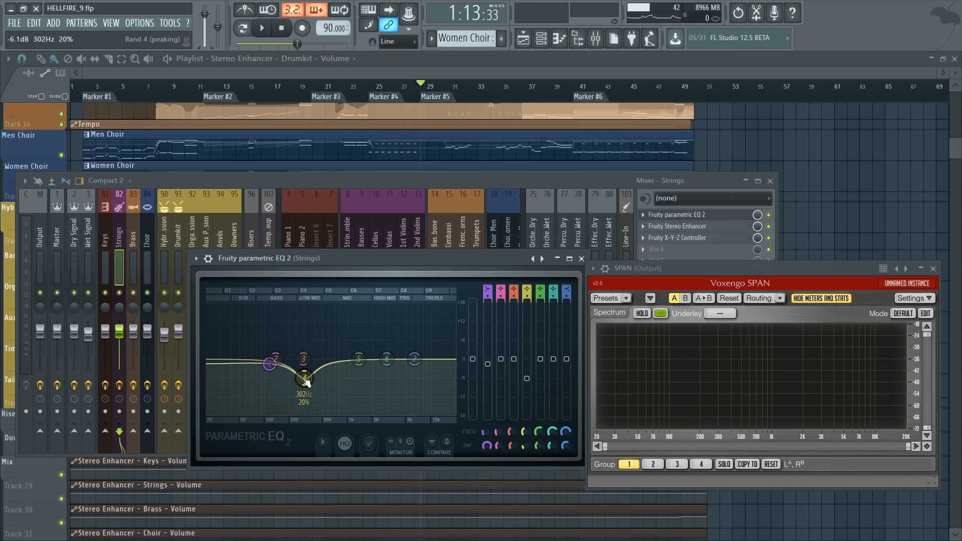
drag(525, 453, 526, 460)
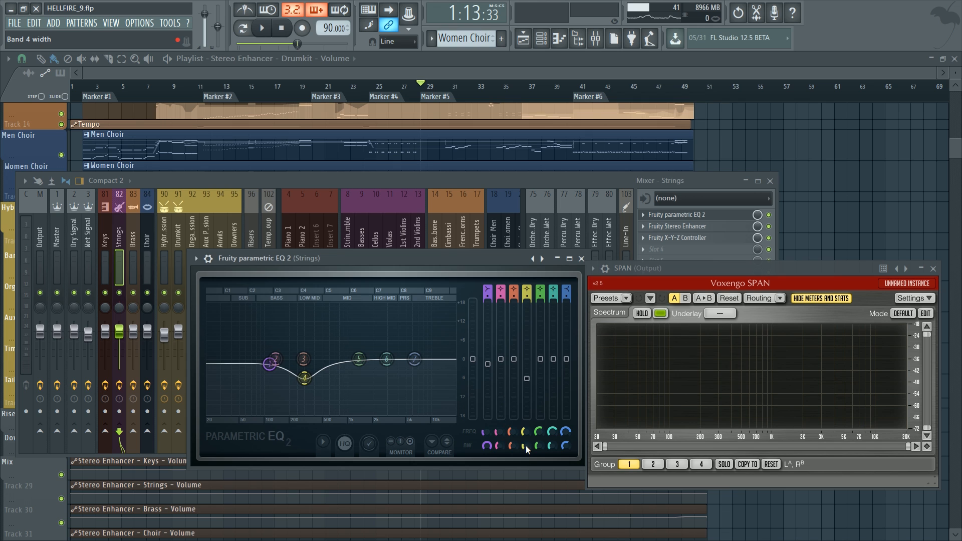
mouse_move(525, 446)
mouse_down()
mouse_move(525, 423)
mouse_move(525, 442)
mouse_move(525, 432)
mouse_up()
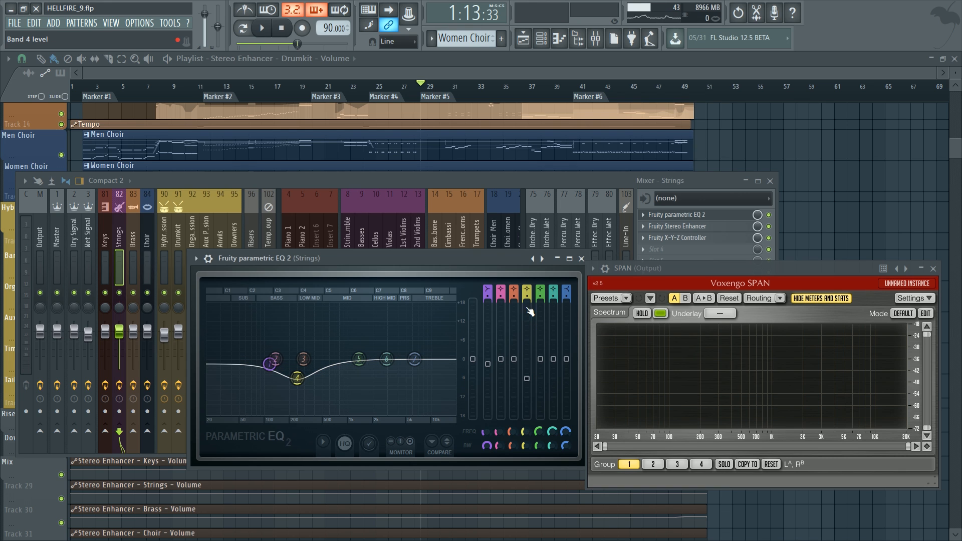
Try a different filter type on band 4 of the Strings EQ and reset the type
drag(526, 297, 525, 288)
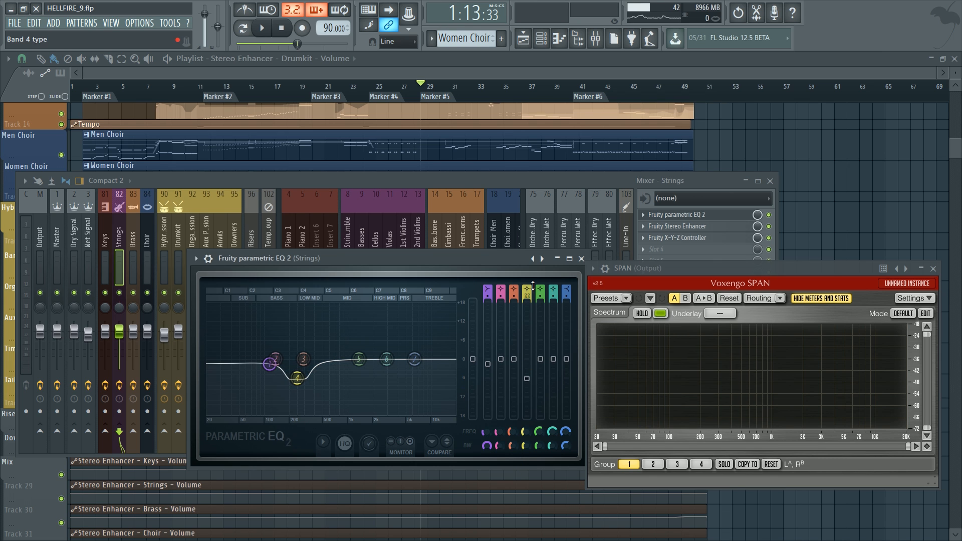
right_click(527, 305)
click(533, 300)
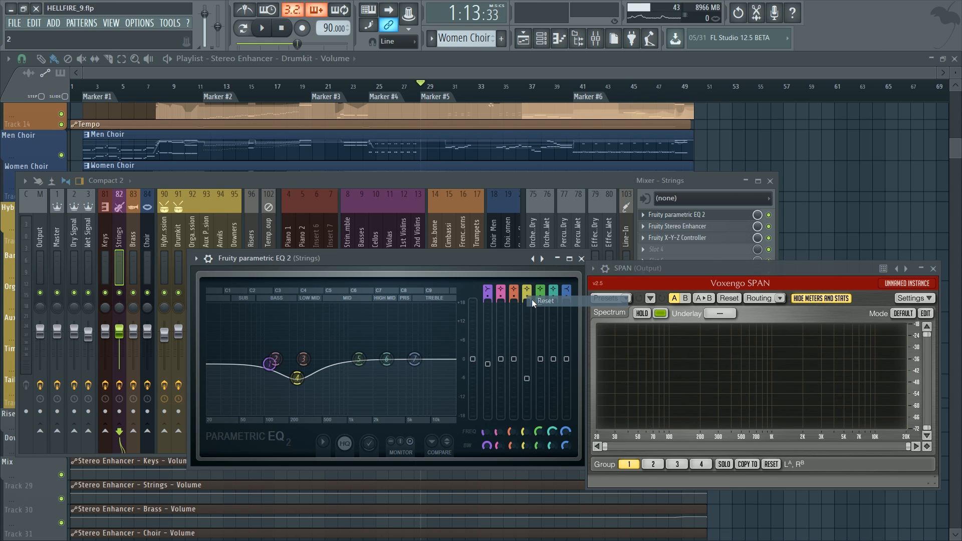
Give band 7 of the Strings EQ a slight boost near 8311 Hz, trying the low pass and peaking types before resetting its type
mouse_move(403, 365)
mouse_down()
mouse_move(376, 322)
mouse_move(393, 372)
mouse_move(396, 330)
mouse_move(406, 354)
mouse_up()
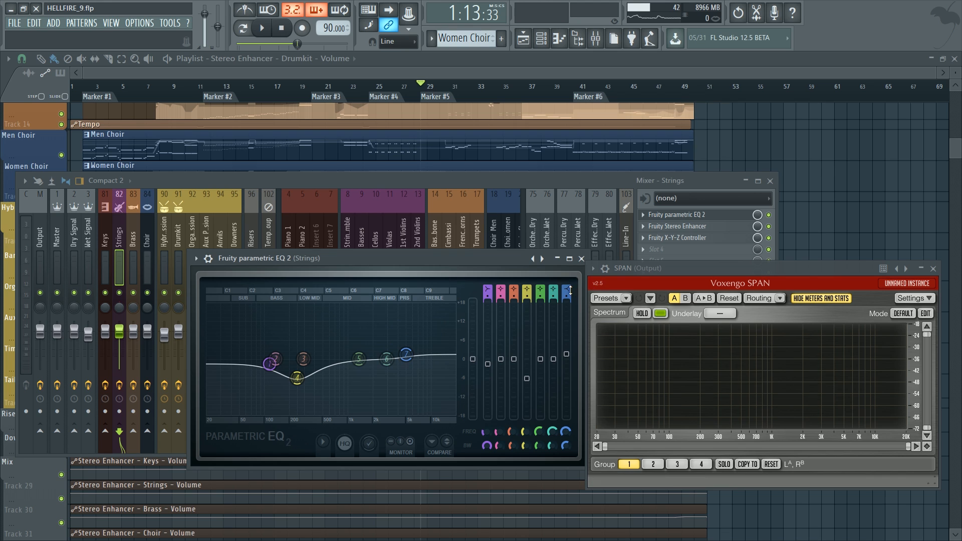
mouse_move(566, 289)
mouse_down()
mouse_move(566, 307)
mouse_move(567, 290)
mouse_up()
drag(421, 349, 439, 350)
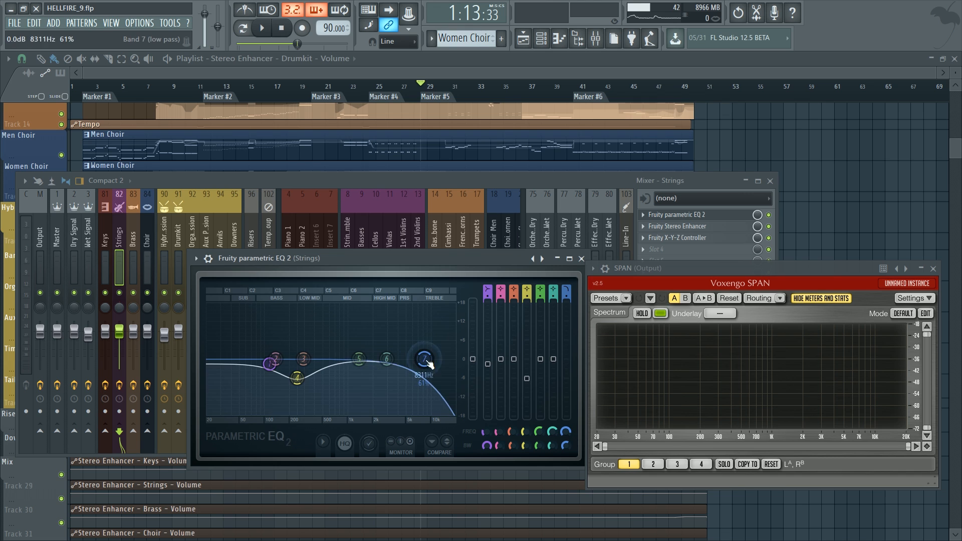
drag(567, 290, 567, 277)
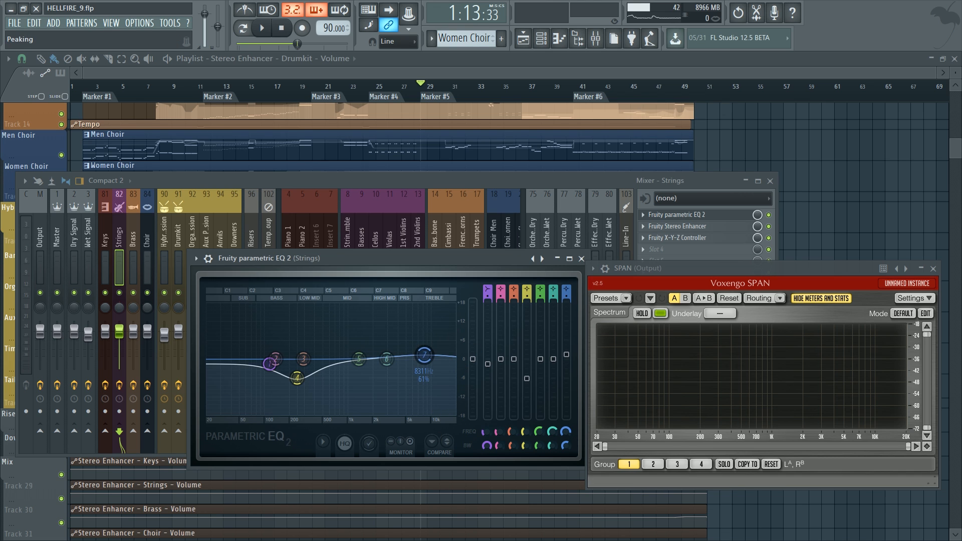
right_click(566, 292)
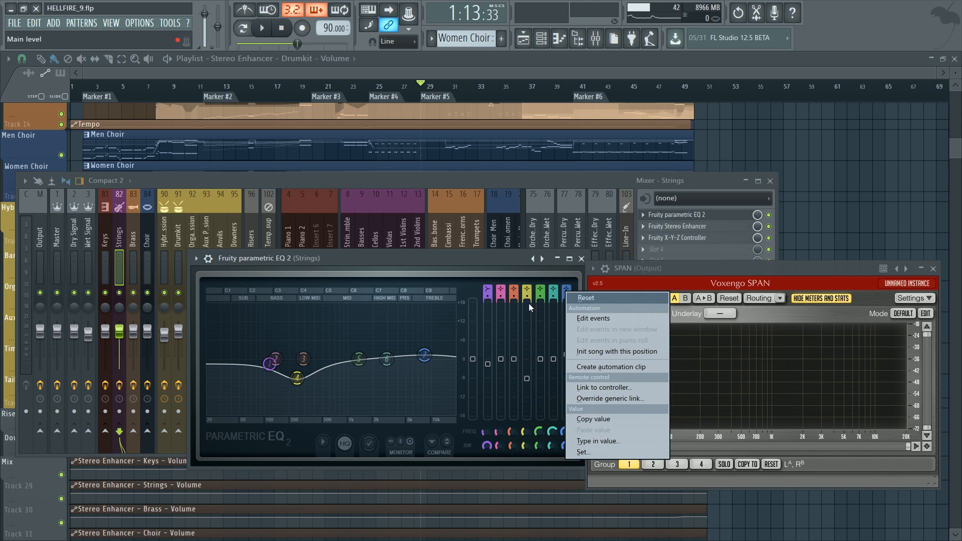
click(581, 301)
Deepen band 4 of the Strings EQ to a cut of about 7.3 dB near 300 Hz, then close the EQ
drag(470, 262, 409, 231)
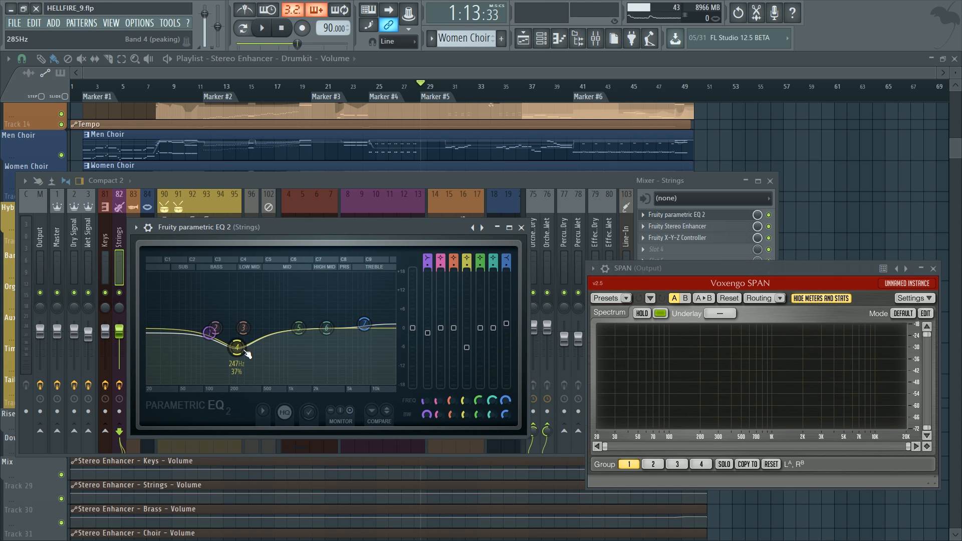
drag(246, 354, 239, 356)
scroll(238, 355, down, 2)
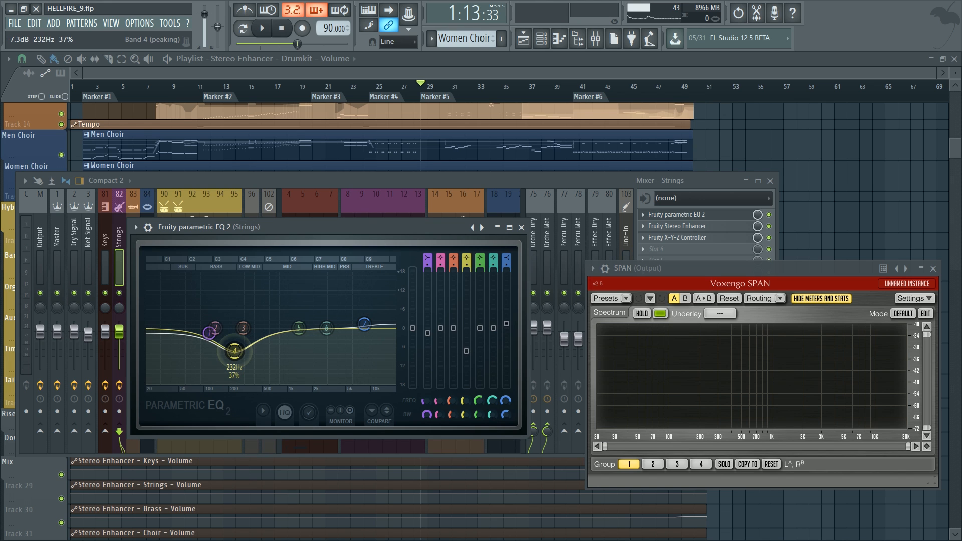
drag(240, 351, 247, 353)
scroll(247, 354, up, 2)
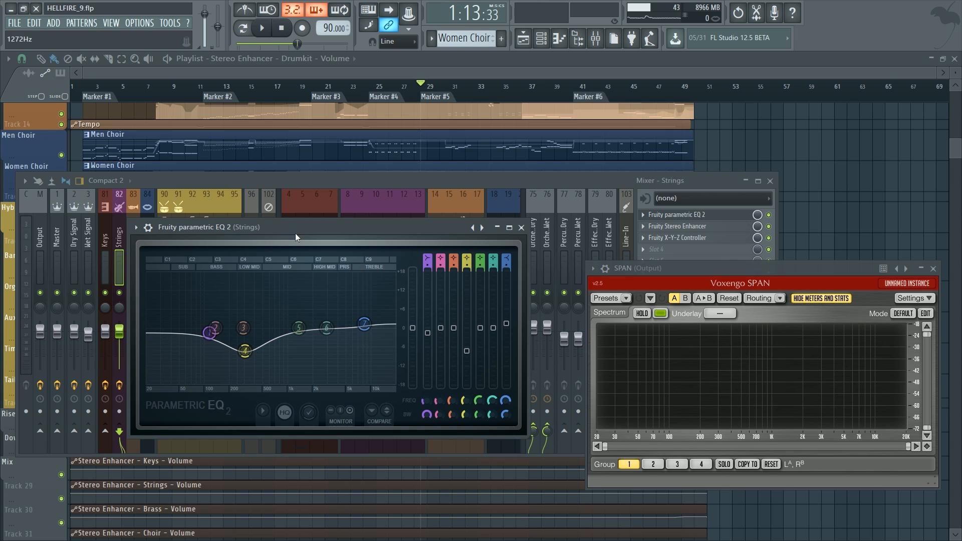
drag(296, 233, 311, 254)
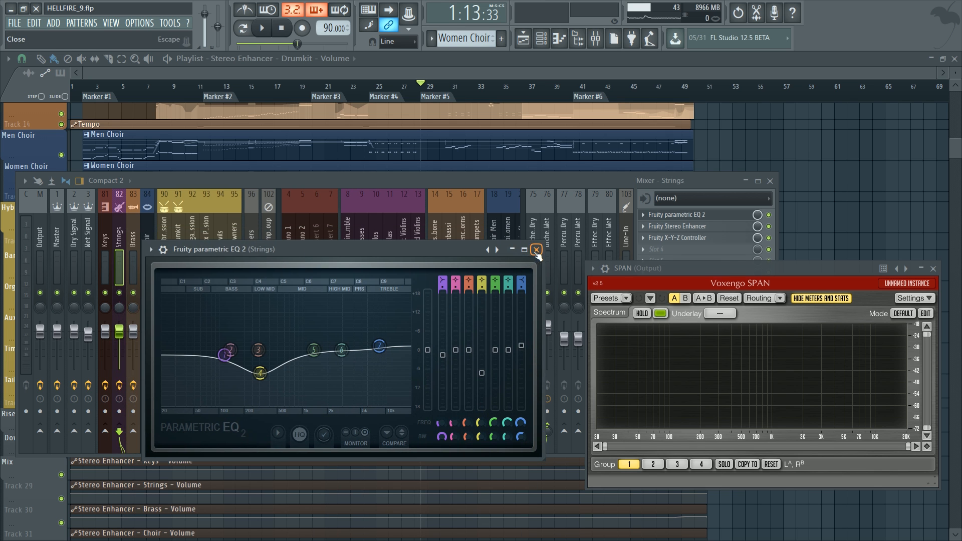
click(535, 250)
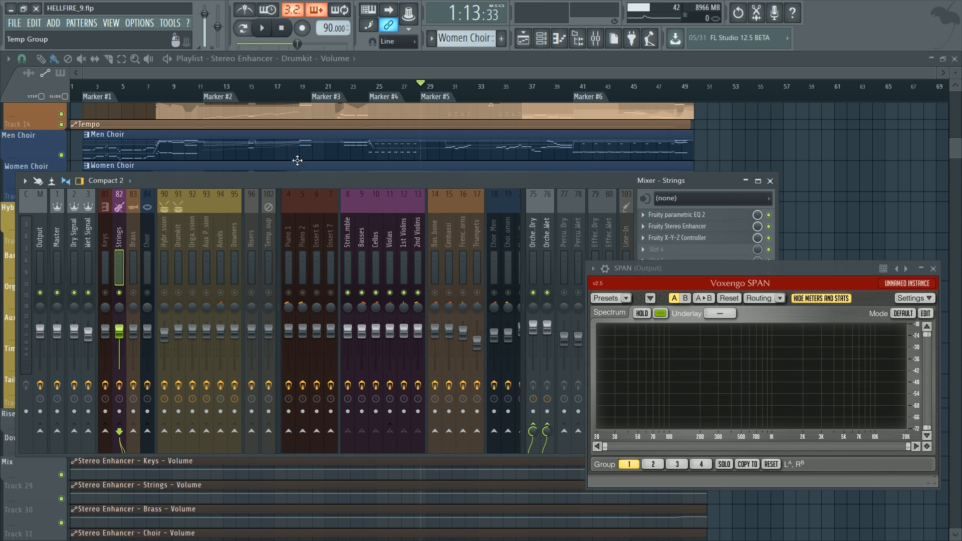
Play the strings from Marker #3 and examine their frequency spectrum in SPAN
click(327, 89)
scroll(325, 91, up, 3)
scroll(325, 91, up, 3)
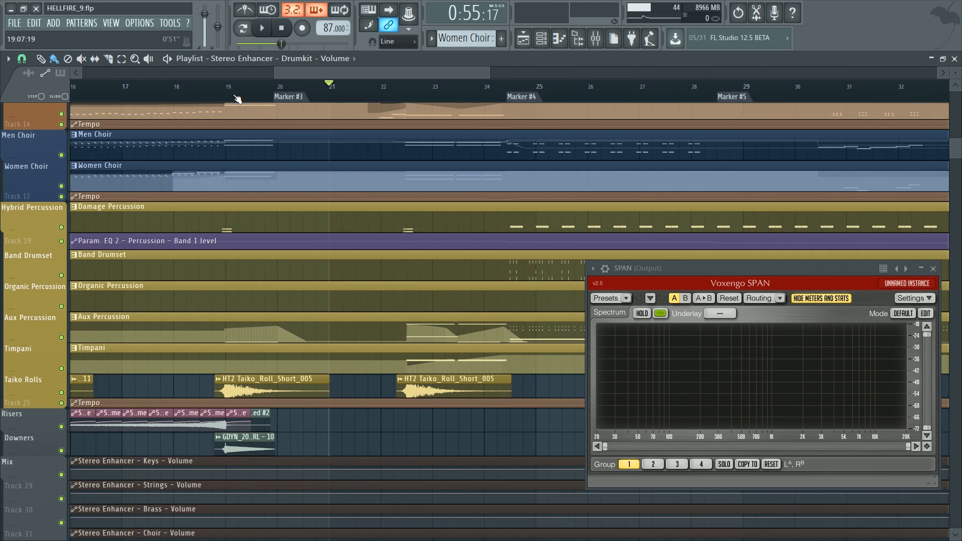
click(228, 88)
scroll(233, 91, down, 6)
scroll(239, 207, up, 1)
scroll(238, 208, up, 1)
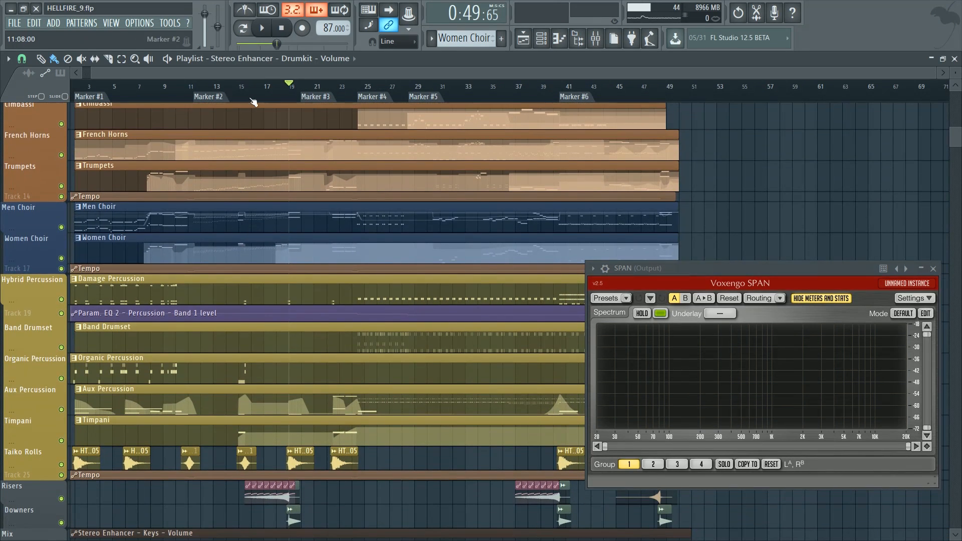
click(324, 99)
scroll(324, 100, up, 3)
scroll(323, 112, up, 5)
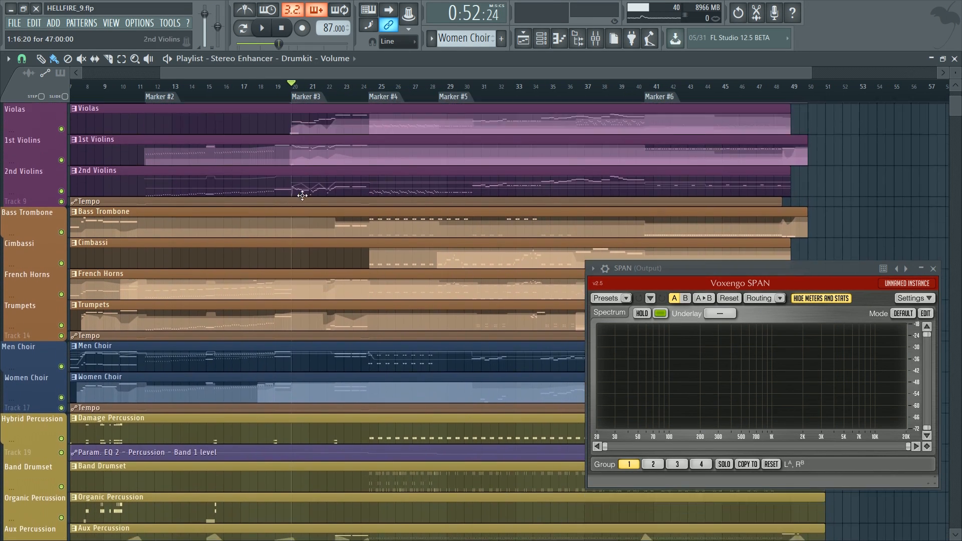
key(space)
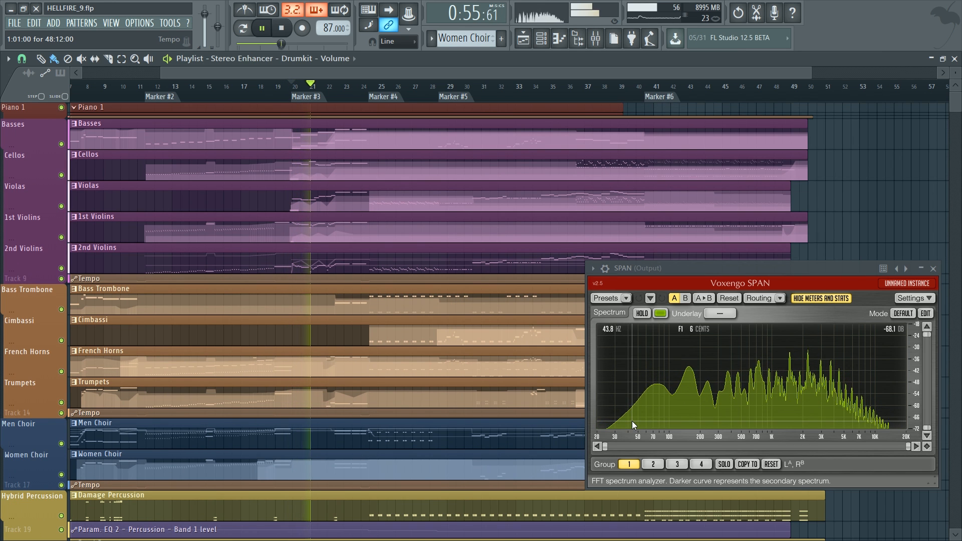
key(space)
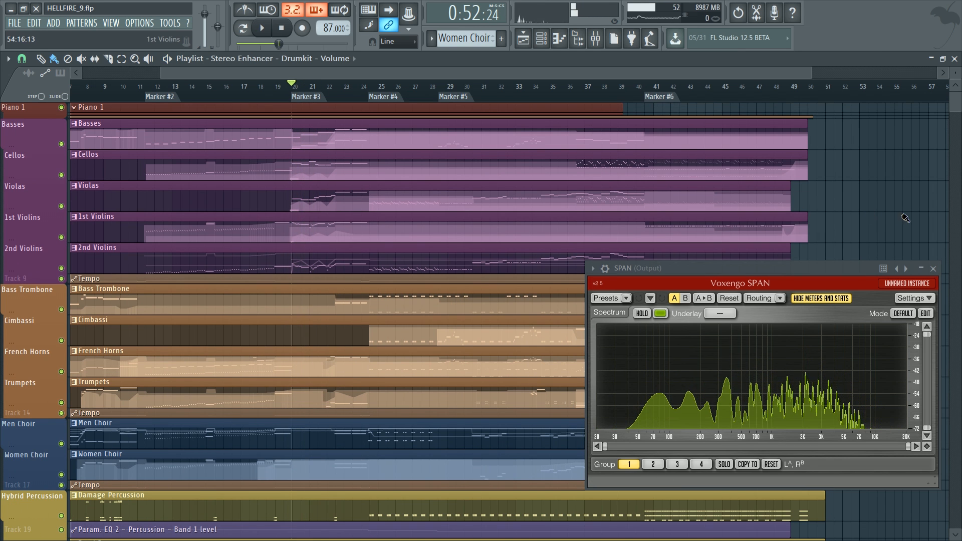
Mute the 1st Violins, Violas, Cellos and Basses tracks in the playlist, leaving 2nd Violins active
click(61, 237)
click(61, 206)
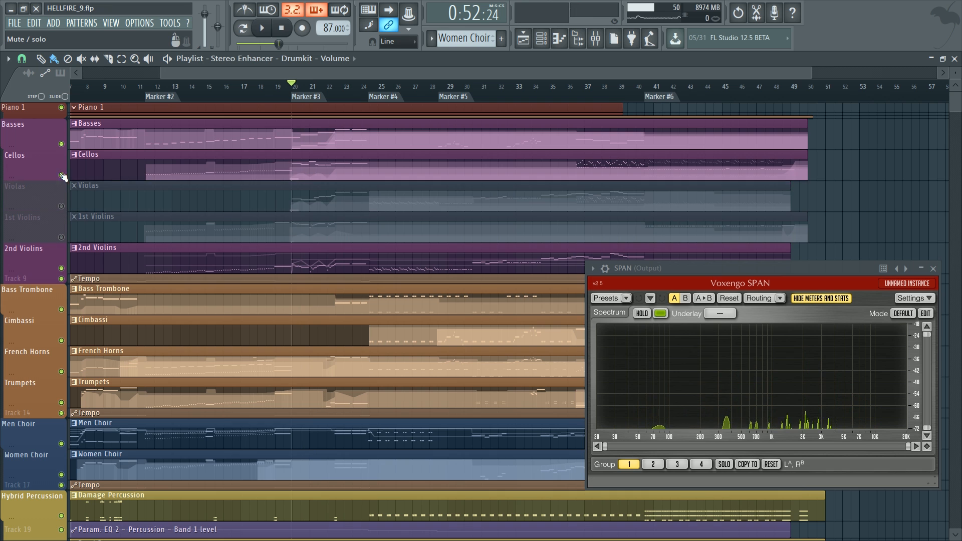
click(61, 175)
click(61, 144)
Play the 2nd Violins and probe the range around 940 Hz in SPAN with a band filter narrowed to 0.09 octaves
key(space)
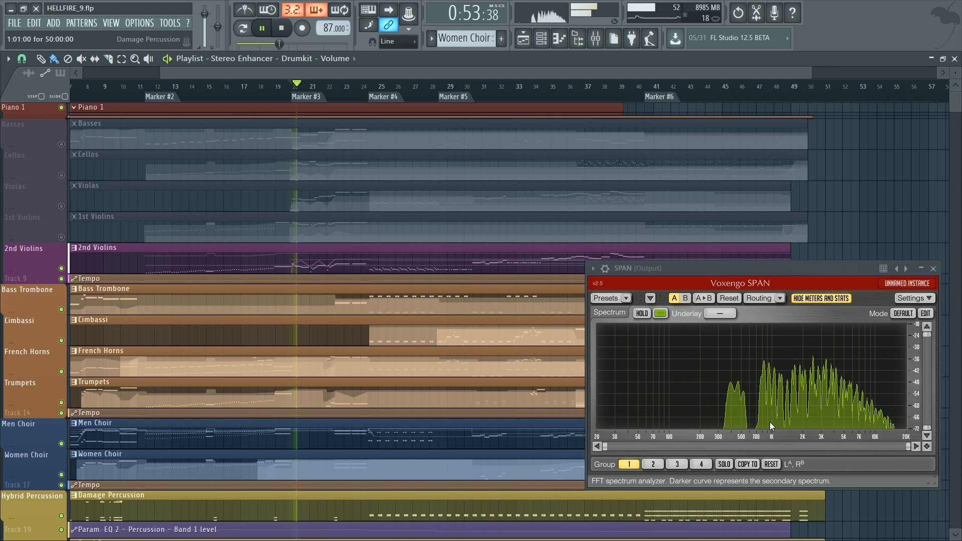
key(space)
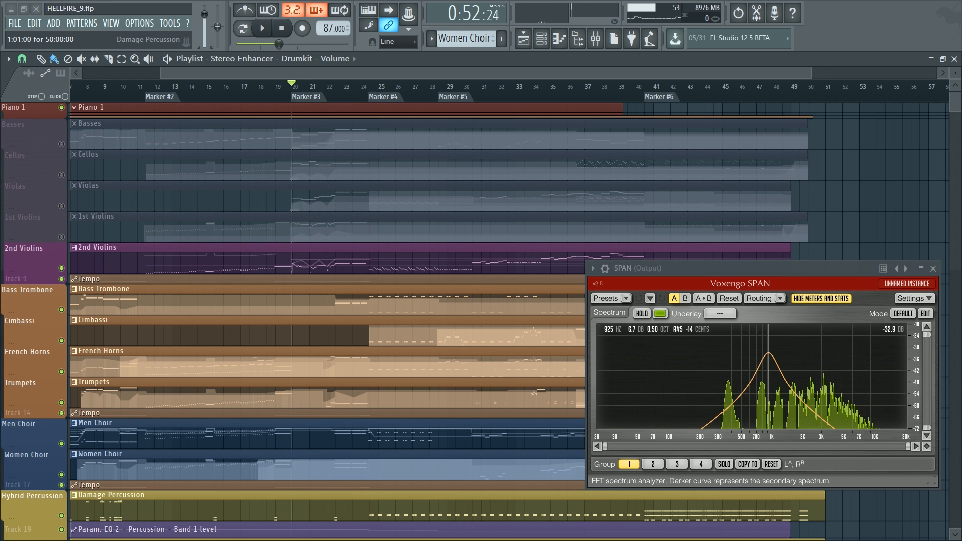
scroll(768, 353, down, 5)
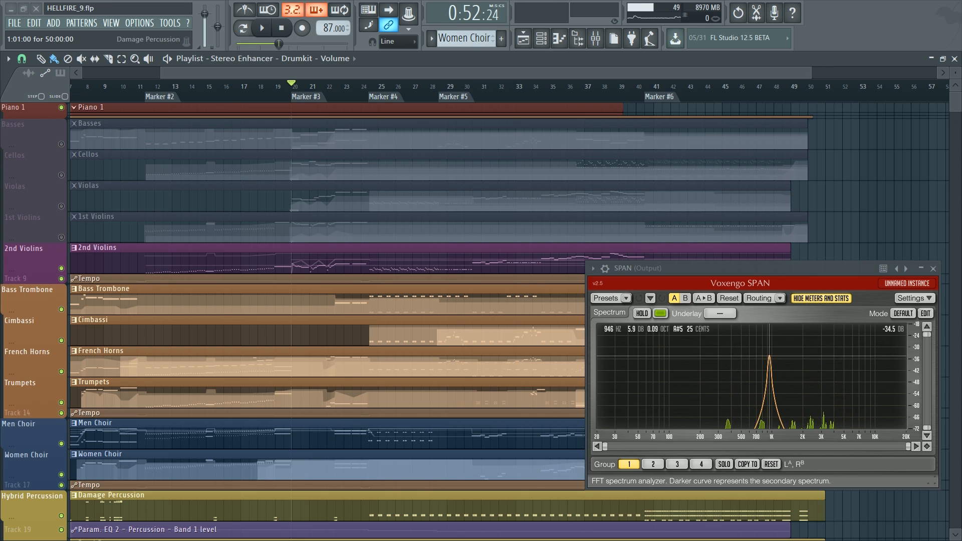
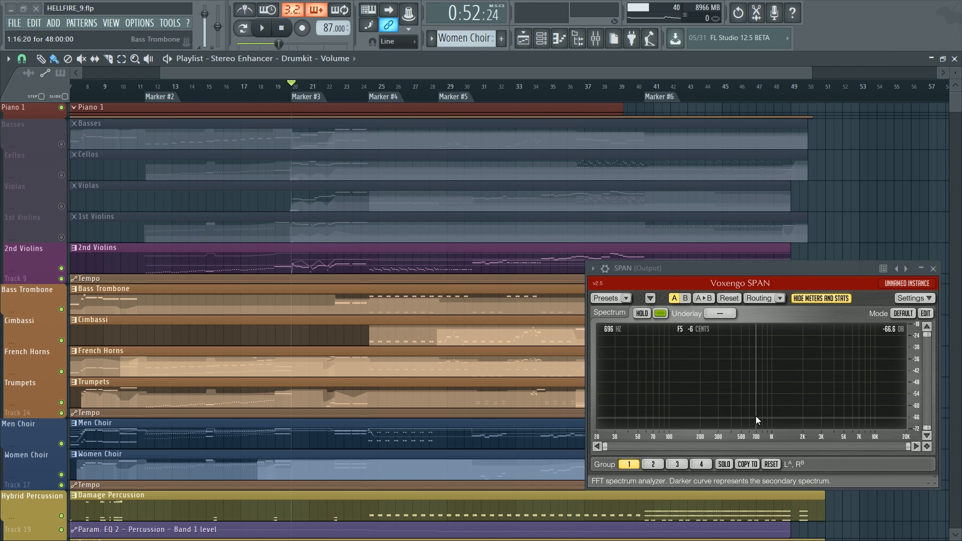
Open the 2nd Violins track's Fruity parametric EQ 2 and try a narrow band 4 cut of about 13 dB near 1 kHz during playback
key(F9)
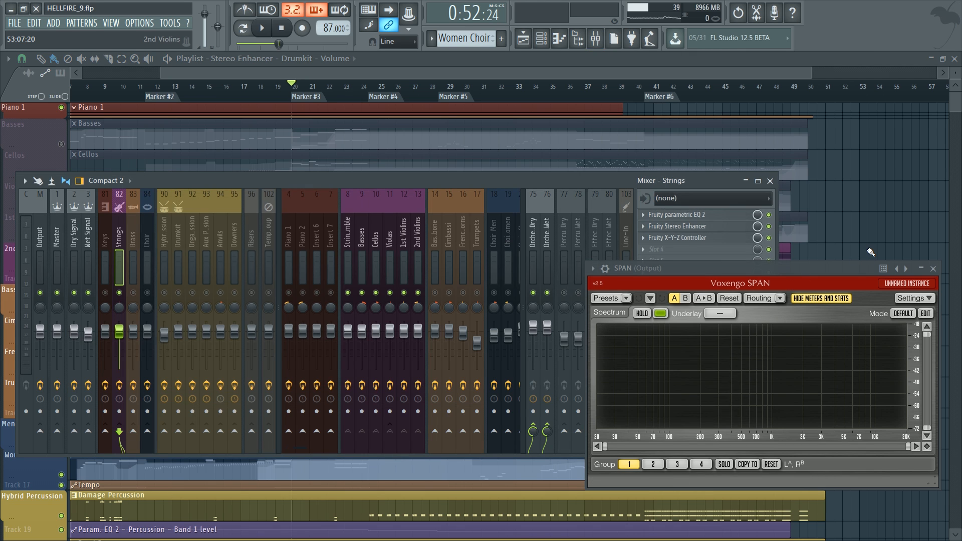
click(418, 241)
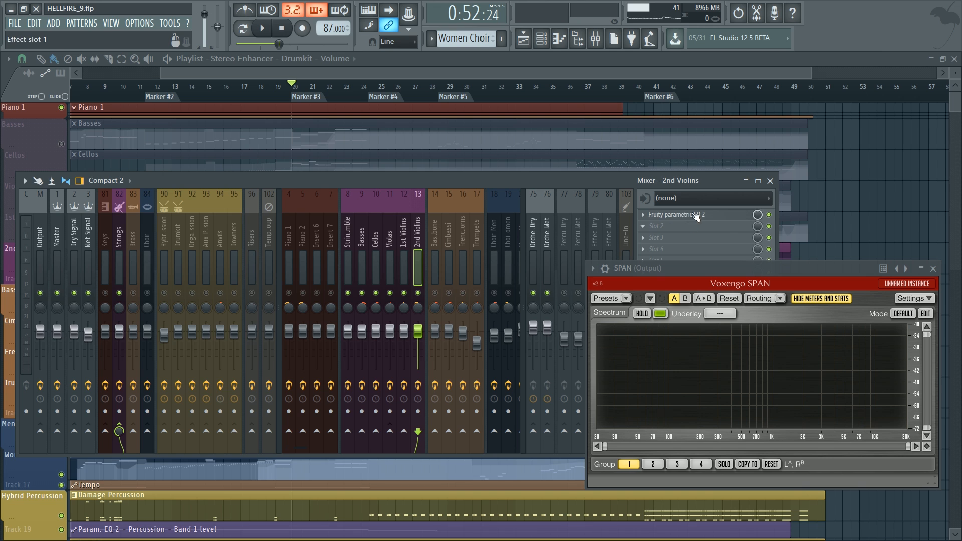
click(697, 216)
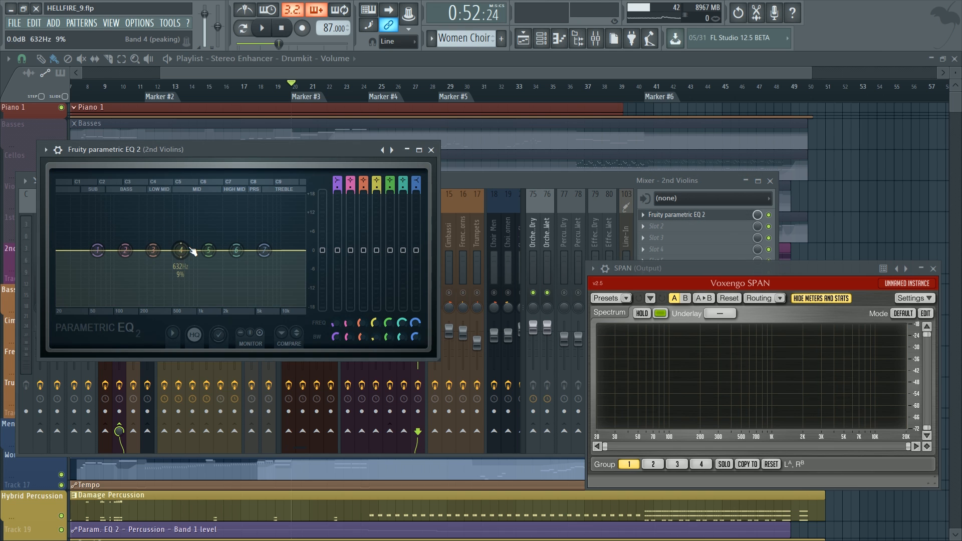
drag(192, 251, 199, 292)
key(space)
key(space)
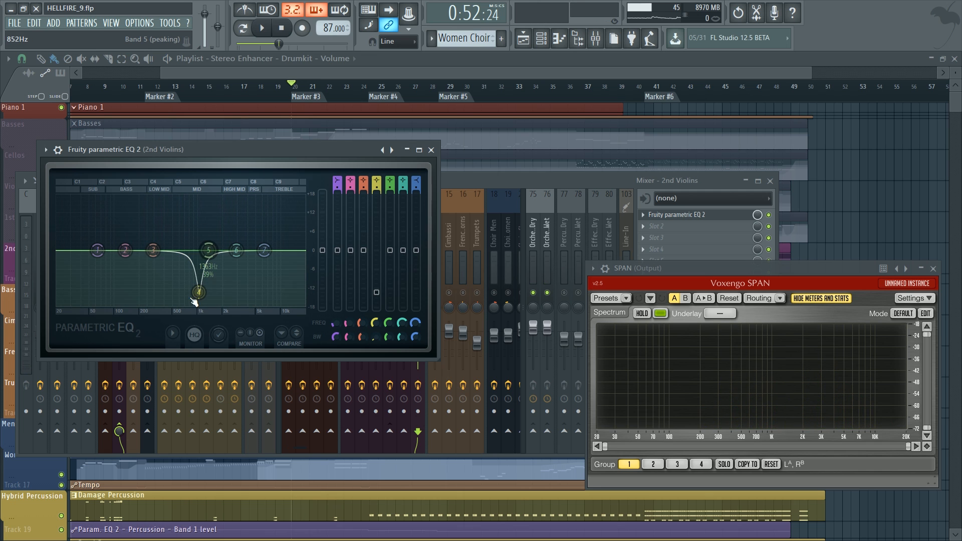
right_click(199, 293)
click(198, 285)
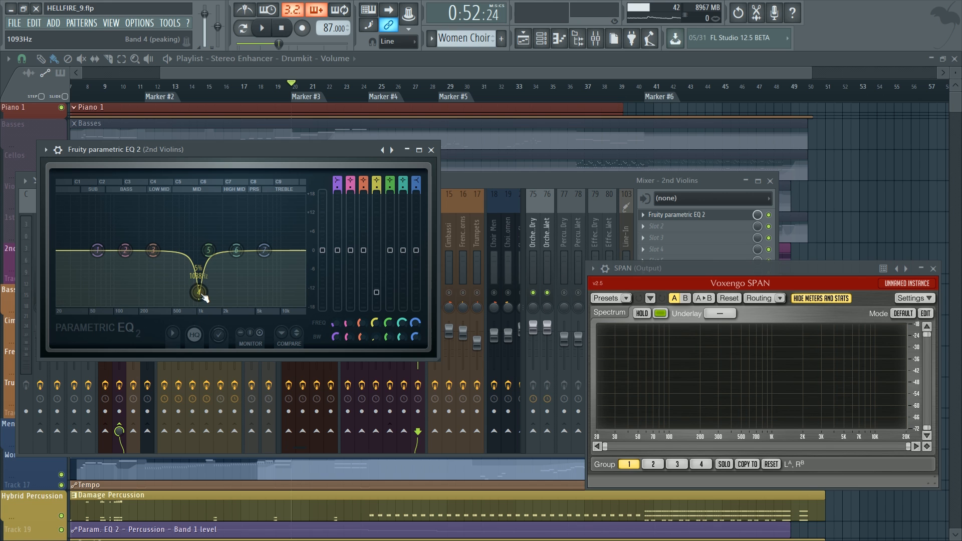
Try a narrow band 4 boost of about 13 dB near 750 Hz while playing the 2nd Violins
drag(199, 292, 186, 209)
key(space)
key(space)
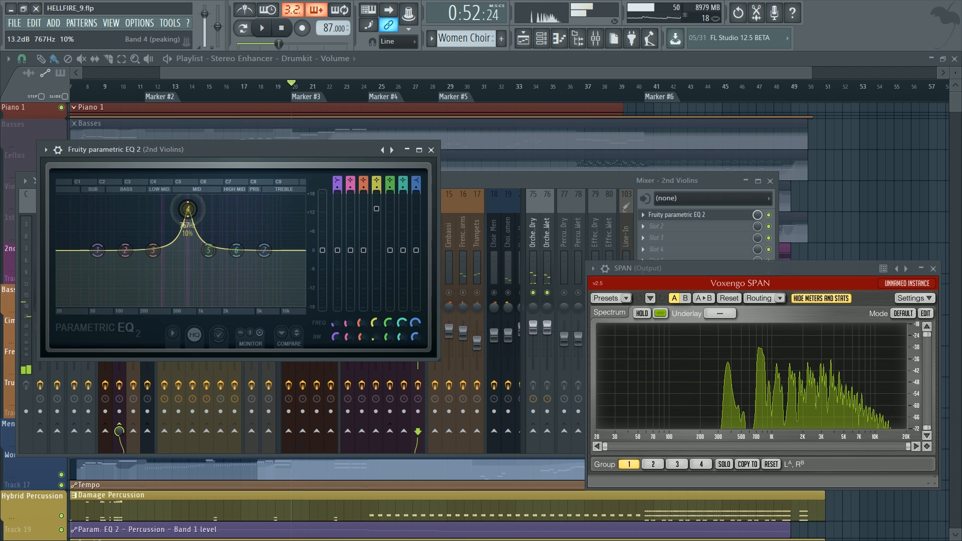
key(space)
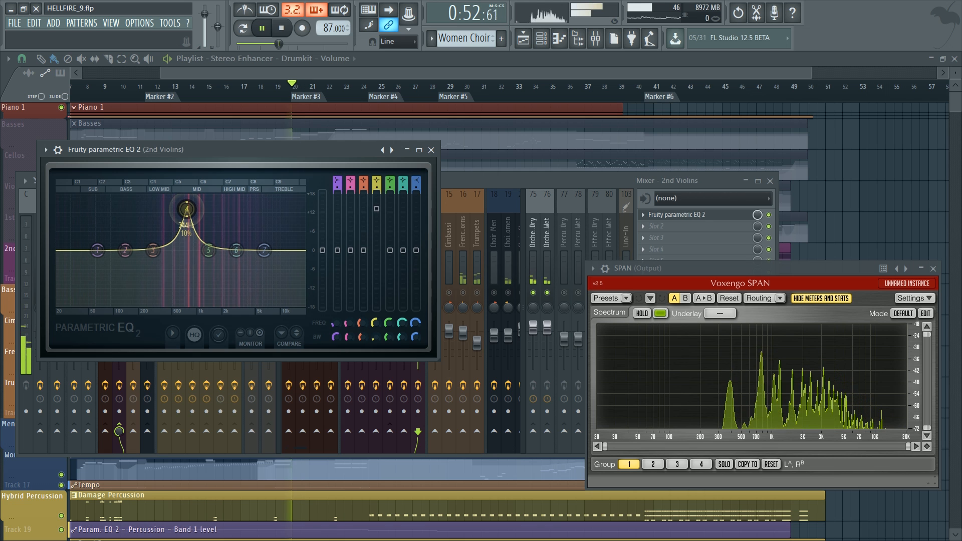
Try a deep band 4 cut near 680 Hz at 10% bandwidth during 2nd Violins playback
drag(187, 209, 183, 302)
key(space)
key(space)
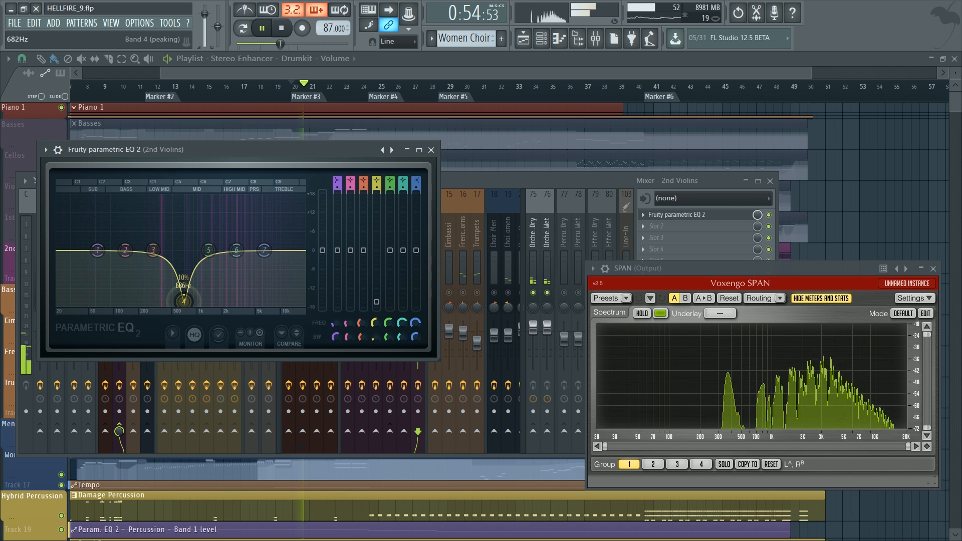
key(space)
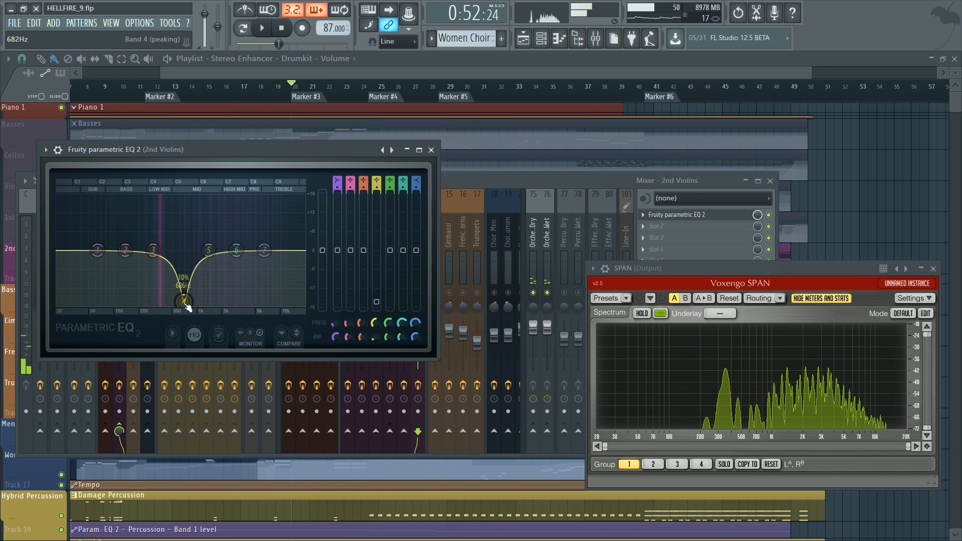
Reset band 4 of the 2nd Violins EQ and move its window clear of the mixer tracks
right_click(184, 302)
click(203, 317)
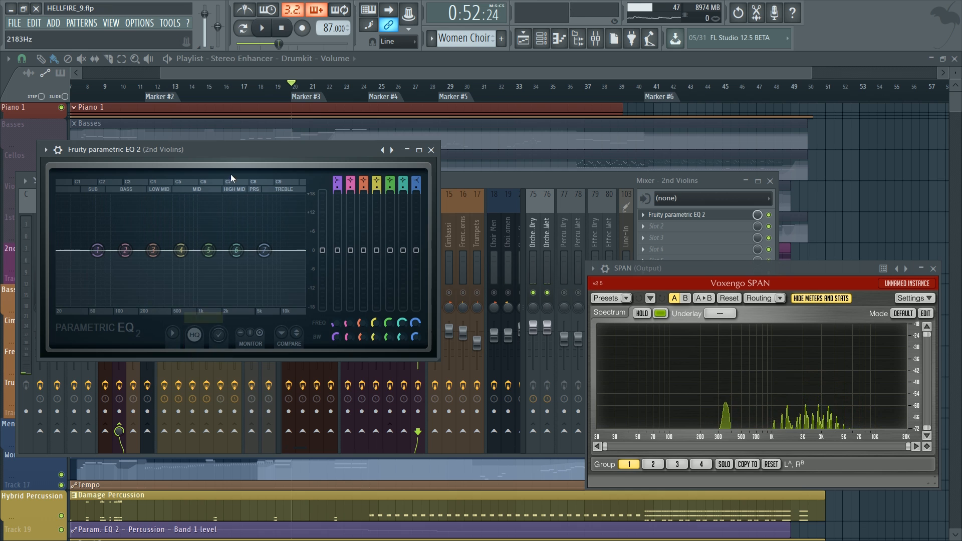
drag(249, 150, 342, 330)
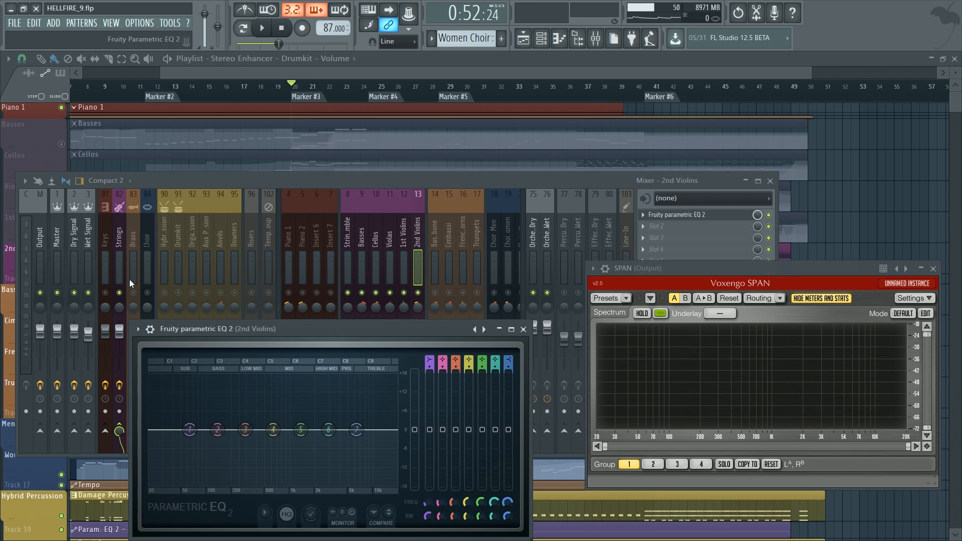
Open the Strings group track's Fruity parametric EQ 2 and try a slightly deeper band 4 cut near 300 Hz
click(119, 242)
click(686, 214)
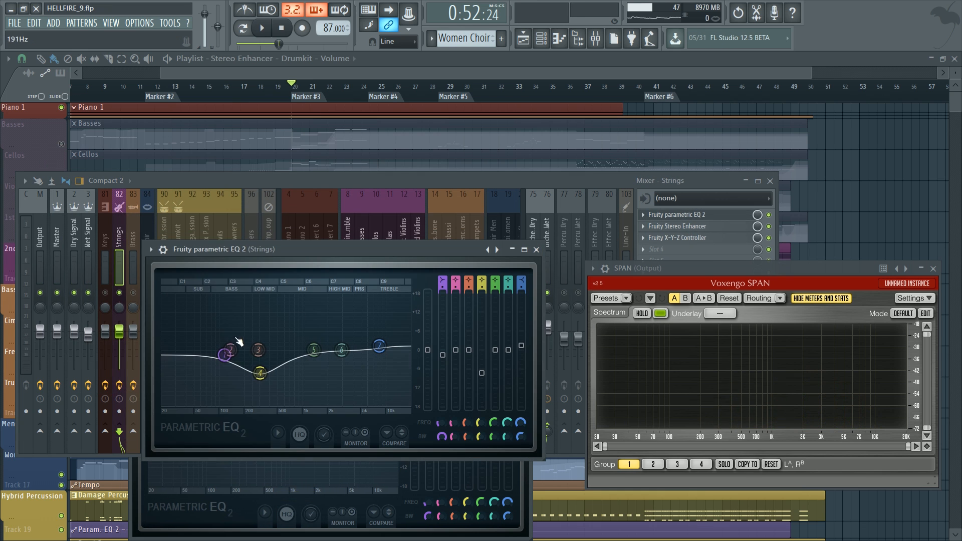
drag(254, 374, 261, 378)
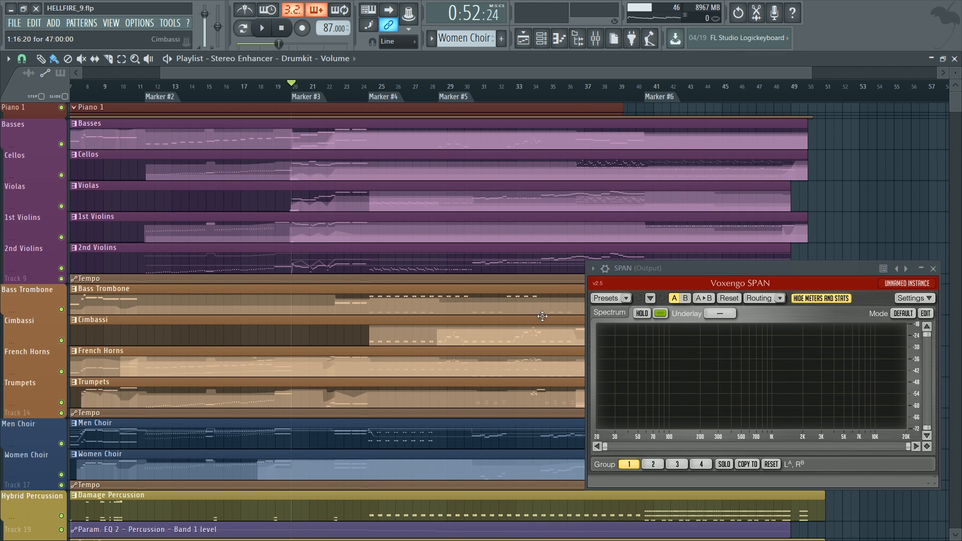
Solo the strings track group in the playlist and bring the mixer back up
right_click(50, 261)
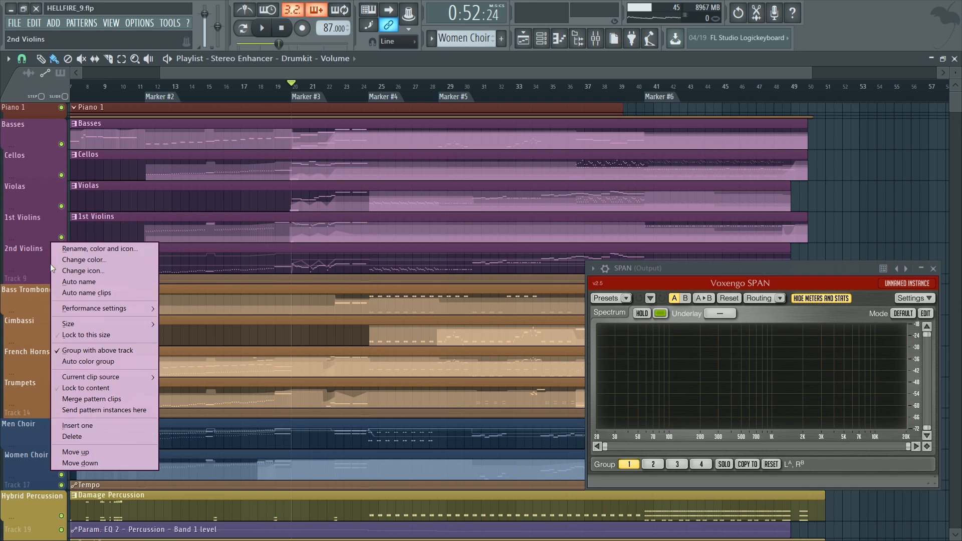
click(36, 227)
right_click(62, 238)
key(F9)
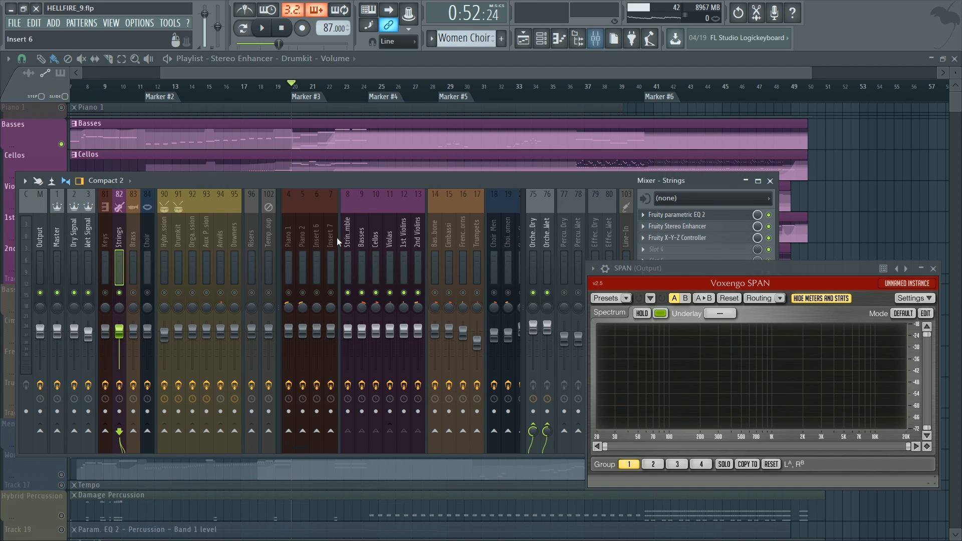
Play the strings from Marker #3 with the Strings track's Fruity parametric EQ 2 open
key(space)
click(709, 216)
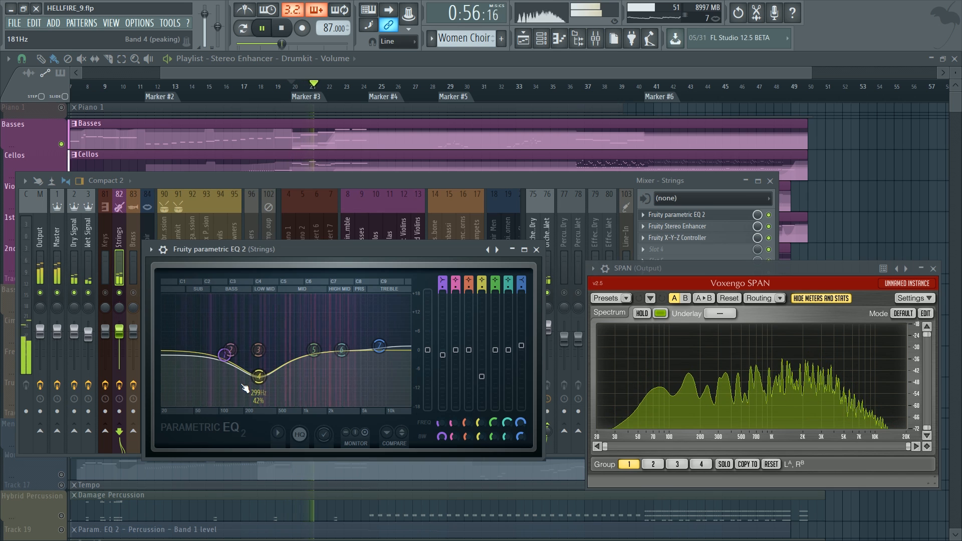
key(space)
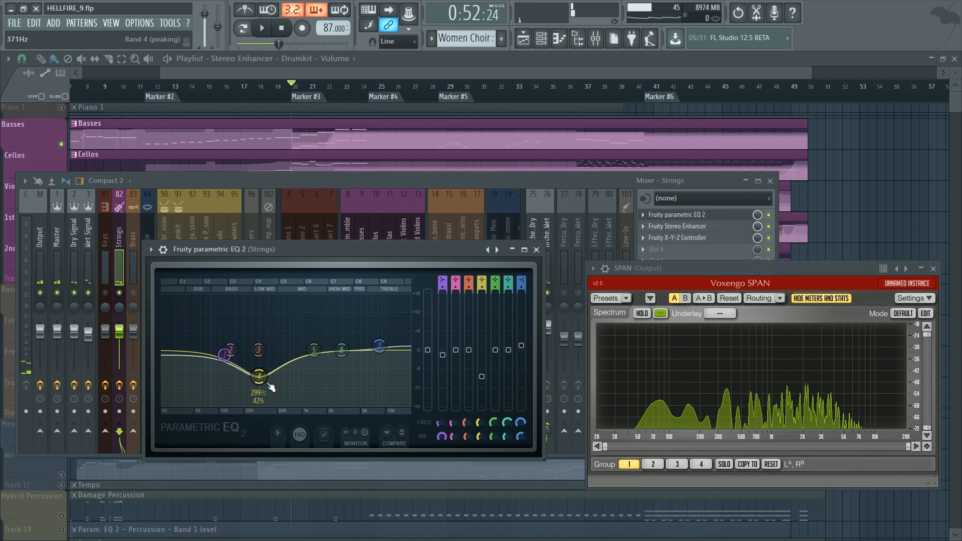
Try band 4 at about -1 dB near 308 Hz and about -12 dB near 328 Hz during strings playback
drag(271, 387, 271, 361)
key(space)
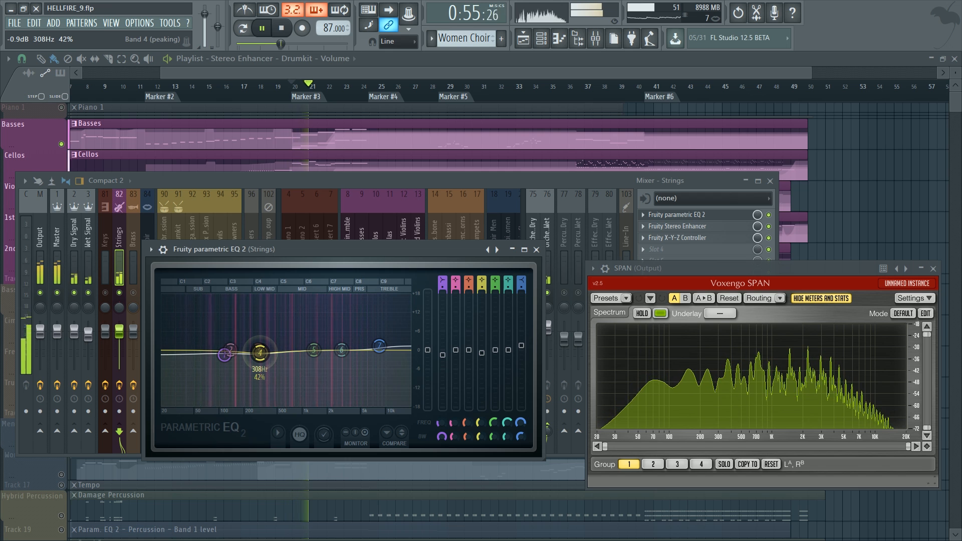
drag(260, 353, 261, 386)
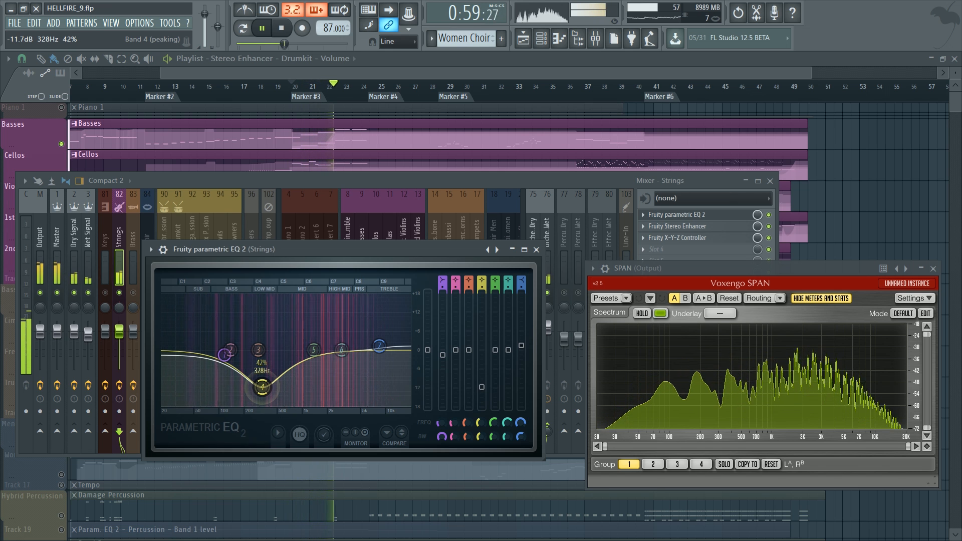
key(space)
Reduce the band 4 cut on the Strings EQ and reset the band to flat
drag(261, 387, 266, 361)
right_click(260, 370)
click(281, 386)
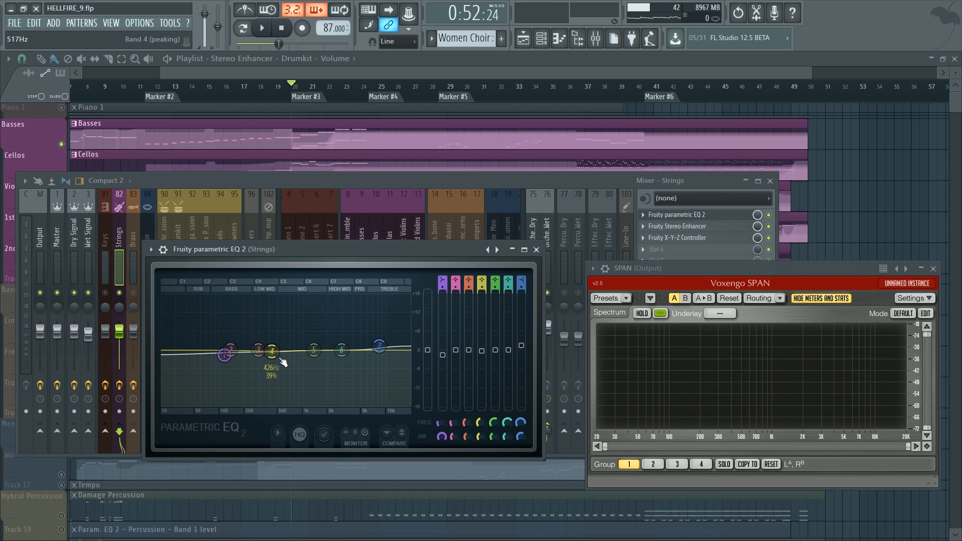
drag(283, 361, 262, 366)
right_click(262, 366)
click(280, 382)
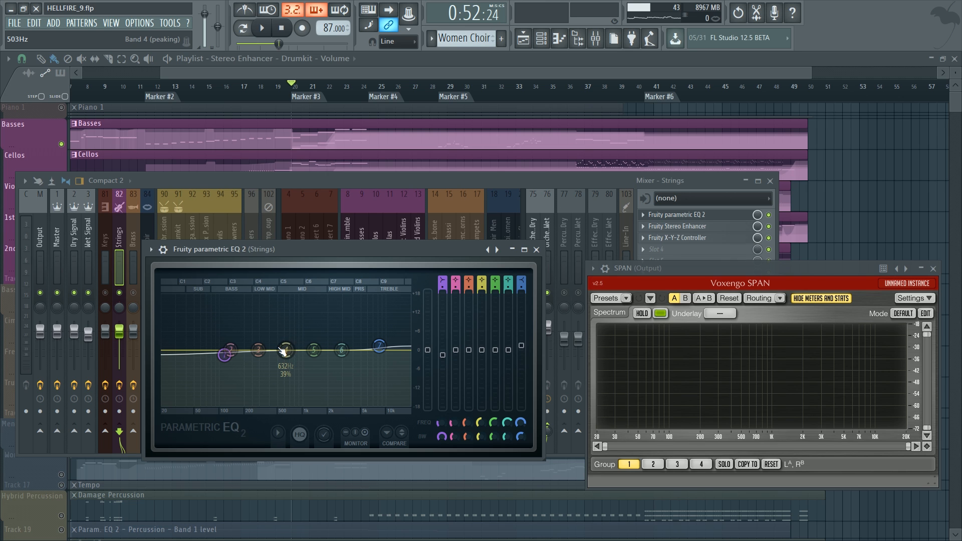
Try a deep, wide band 4 cut near 500 Hz on the Strings EQ and reset the band
mouse_move(334, 263)
mouse_down()
mouse_move(324, 254)
mouse_move(391, 287)
mouse_move(328, 220)
mouse_move(316, 257)
mouse_move(331, 256)
mouse_move(337, 281)
mouse_move(330, 275)
mouse_up()
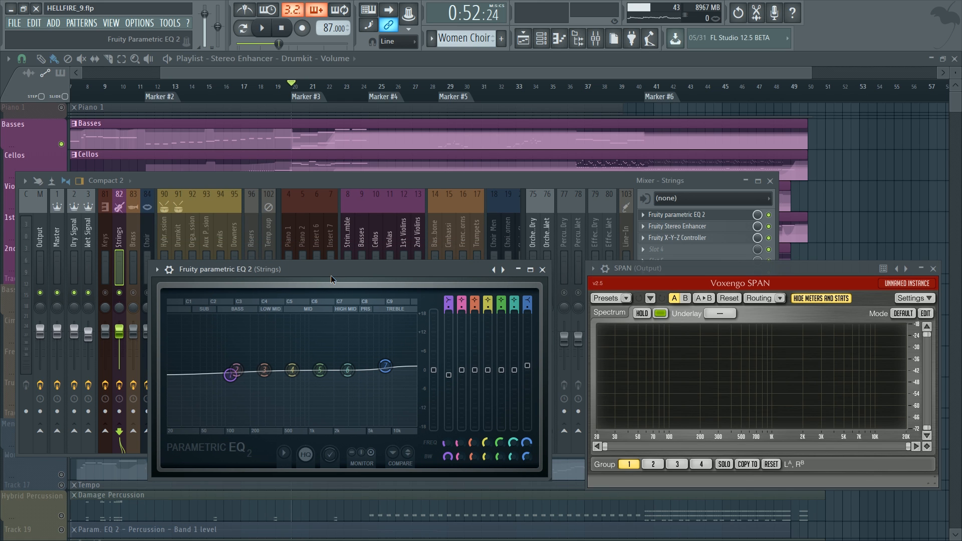
drag(292, 369, 288, 391)
right_click(289, 391)
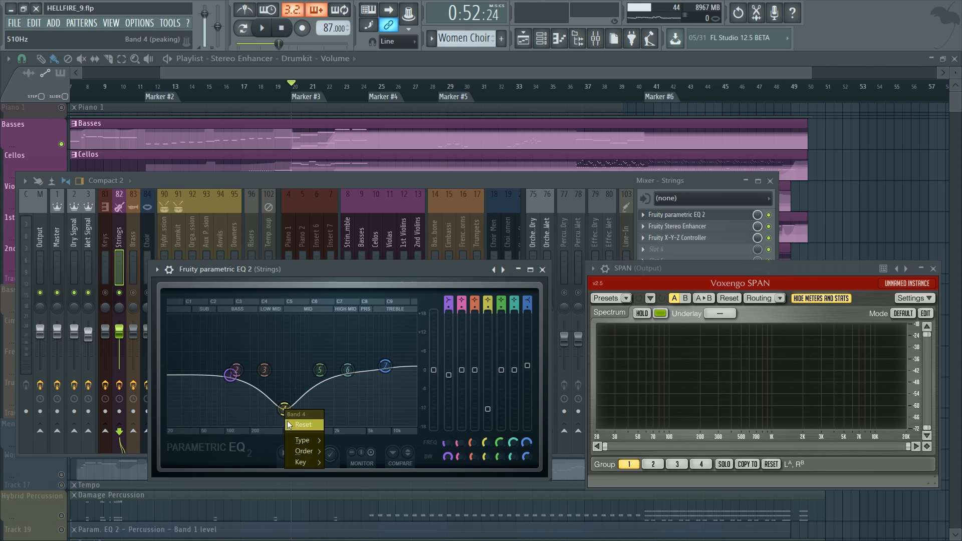
click(287, 423)
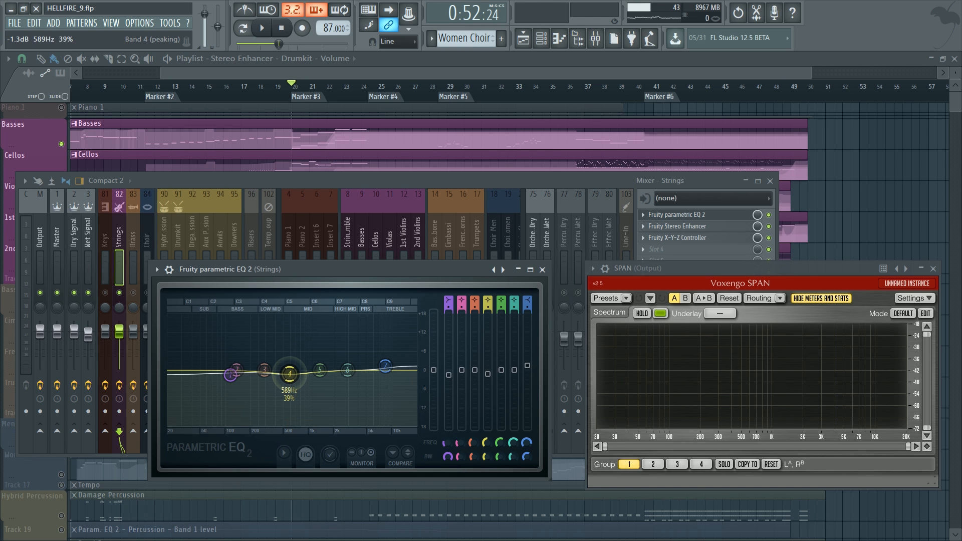
Try a subtle band 4 cut of about 1.3 dB near 589 Hz and reset the band
drag(289, 374, 290, 374)
right_click(291, 376)
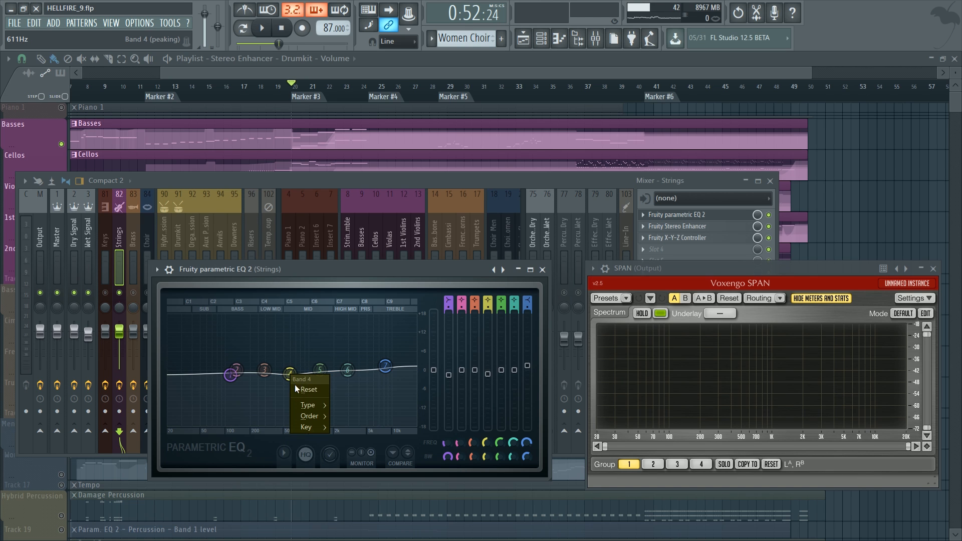
click(296, 389)
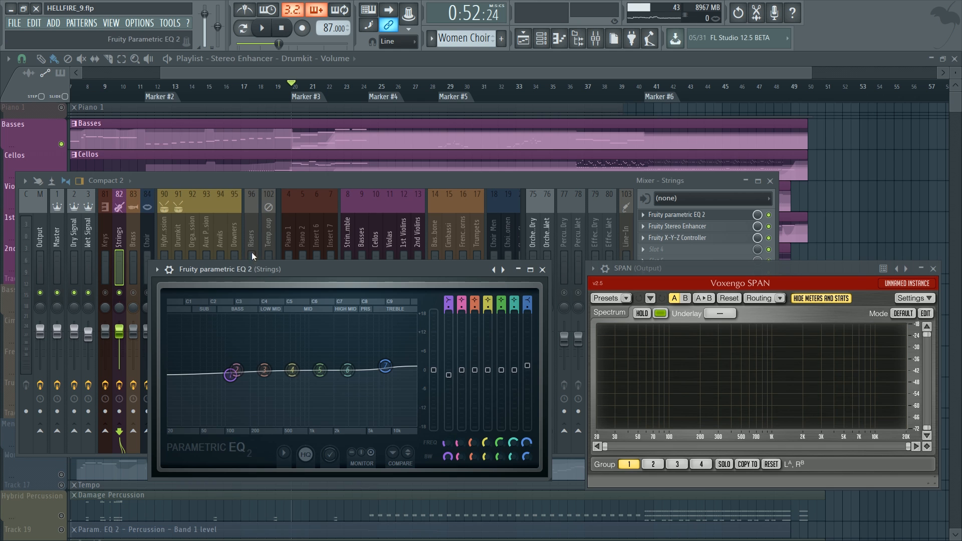
Look through the individual instrument tracks in the mixer, including French Horns, Organic Drums and Cymbals & Gongs
click(373, 231)
click(459, 239)
scroll(459, 239, down, 4)
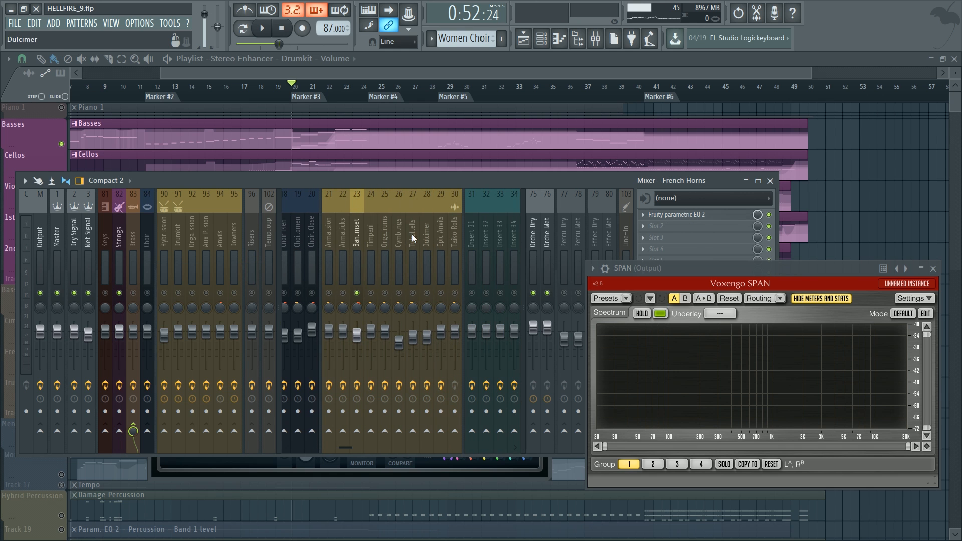
click(346, 249)
click(362, 243)
click(388, 240)
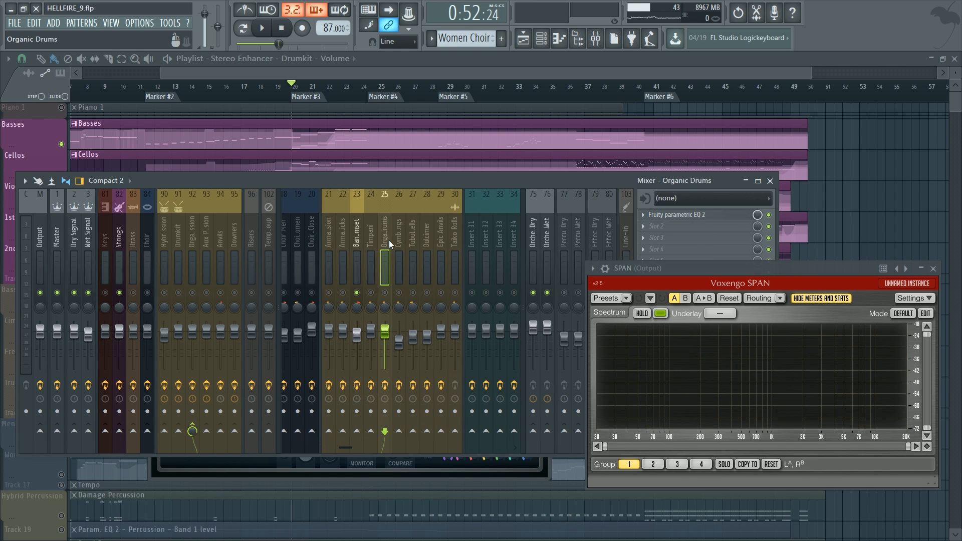
click(401, 236)
scroll(401, 239, down, 2)
scroll(400, 238, up, 5)
Re-enable all mixer tracks and solo the percussion track group in the playlist
right_click(399, 293)
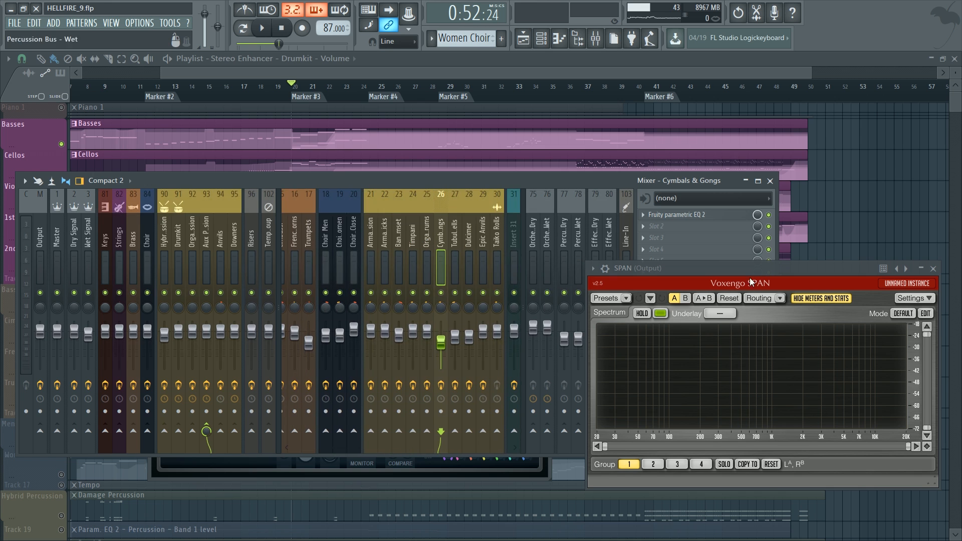
right_click(893, 236)
scroll(243, 220, down, 4)
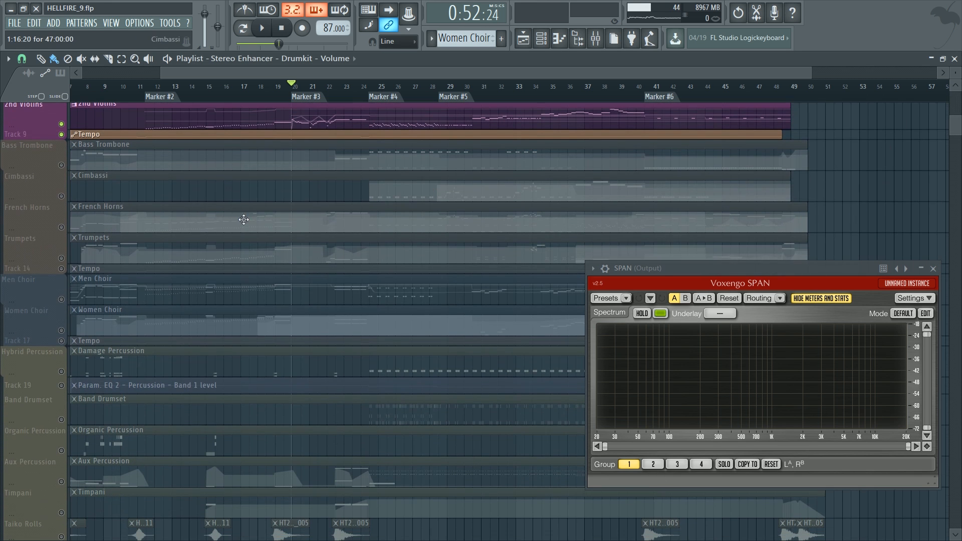
click(62, 385)
scroll(316, 305, down, 5)
scroll(792, 103, up, 2)
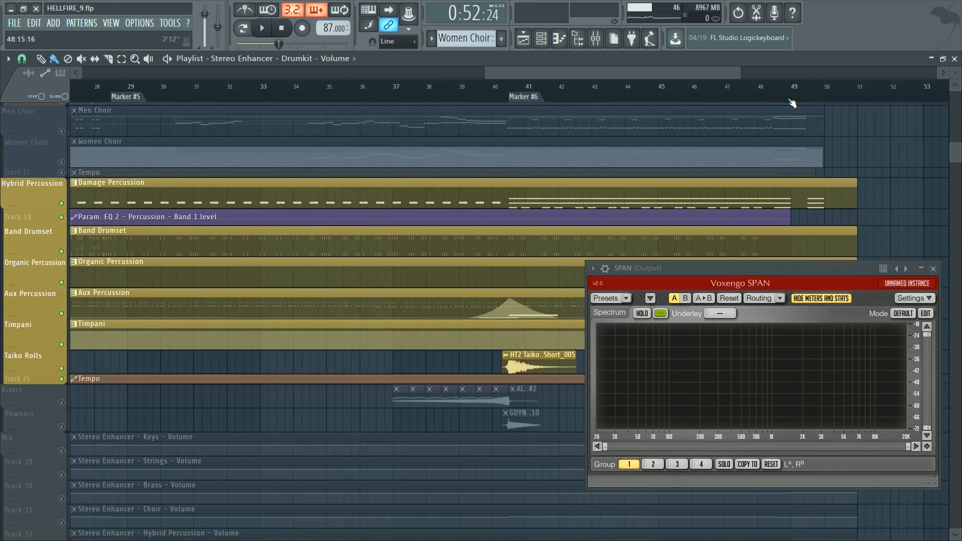
Set the playback position to Marker #6 and bring the mixer back up
scroll(651, 115, down, 2)
click(437, 98)
key(F9)
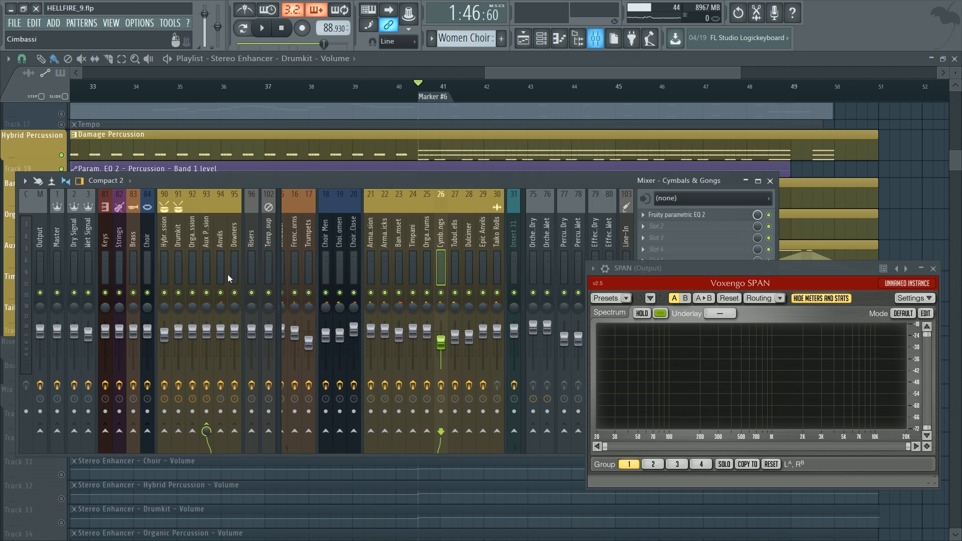
Solo the Anvils mixer track and play it from Marker #6 to examine its spectrum in SPAN
click(209, 239)
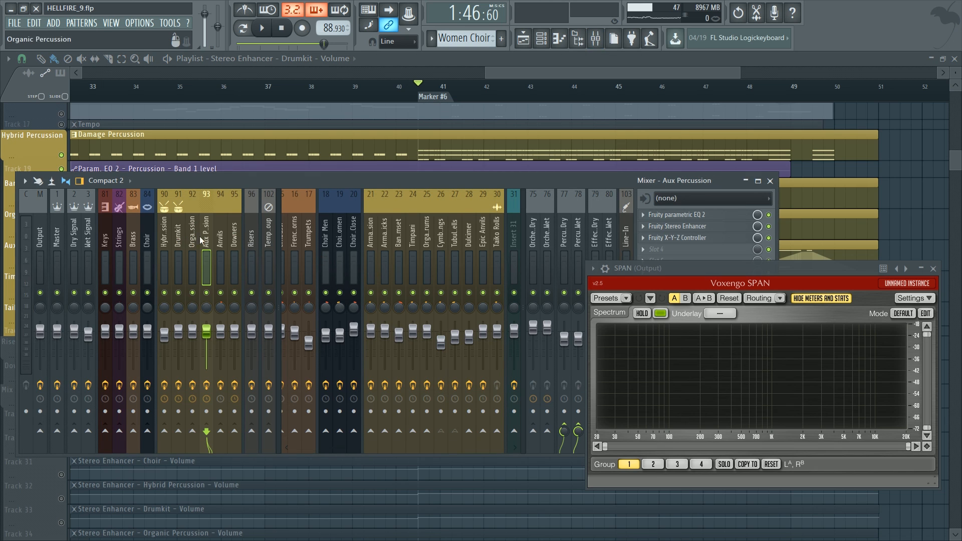
click(222, 241)
key(space)
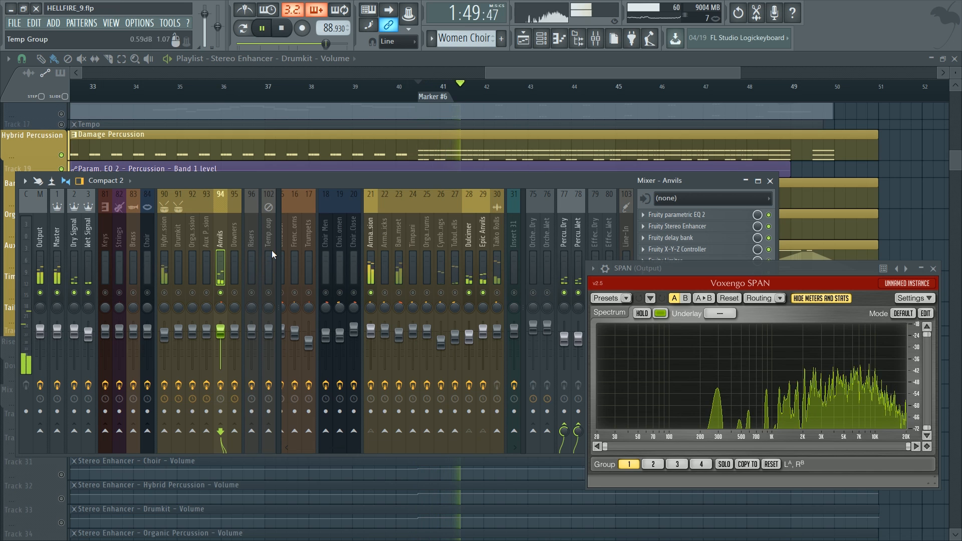
key(space)
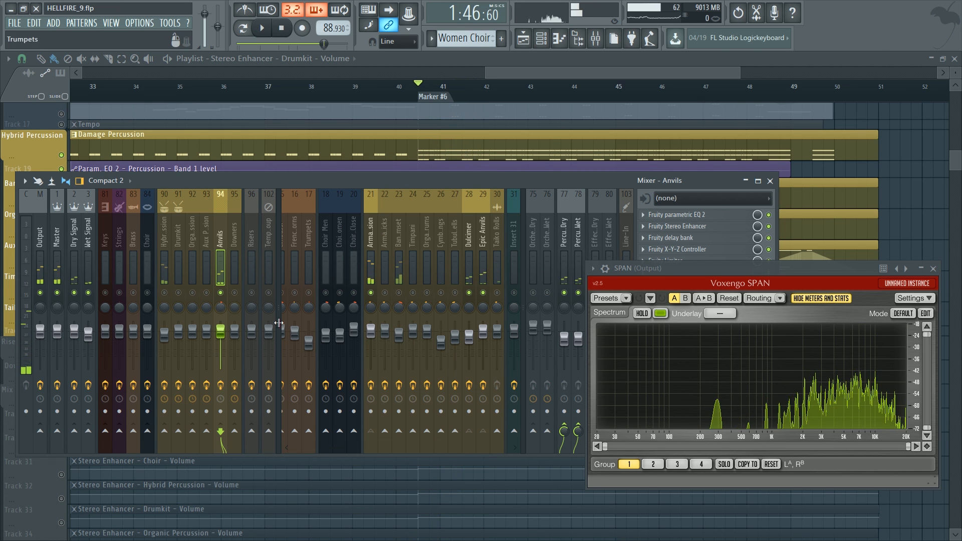
Reposition the SPAN and mixer windows, and check the effects on the Armageddon Percussion and Anvils tracks
drag(679, 269, 683, 319)
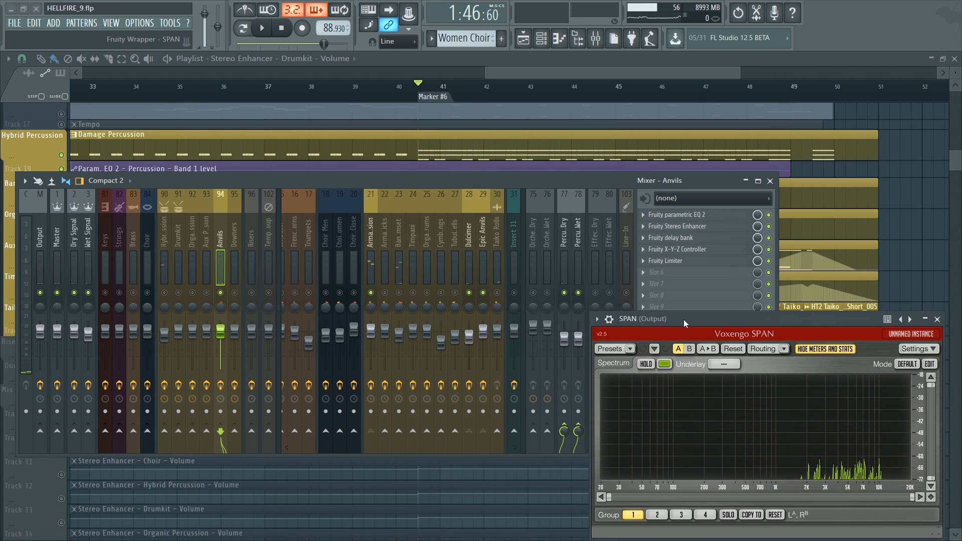
drag(401, 173, 374, 148)
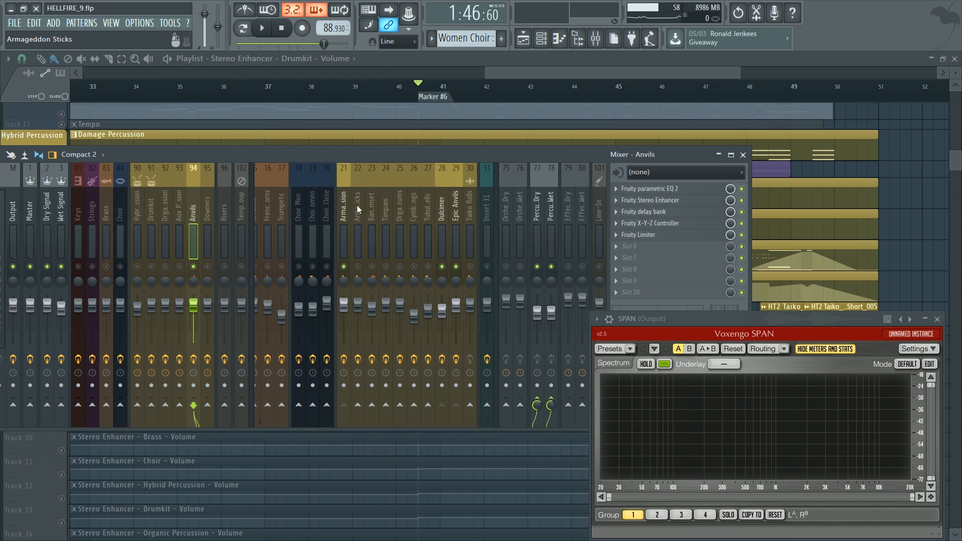
click(342, 198)
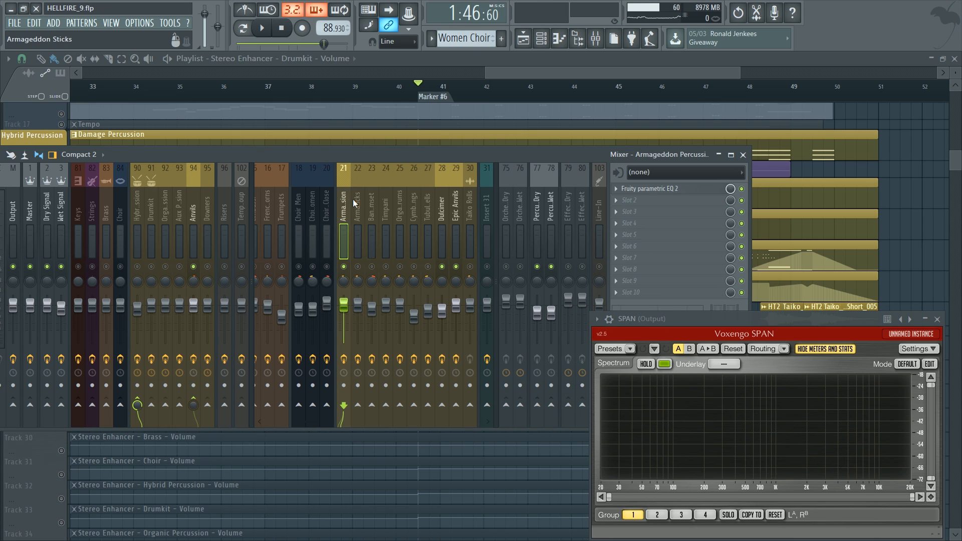
click(199, 225)
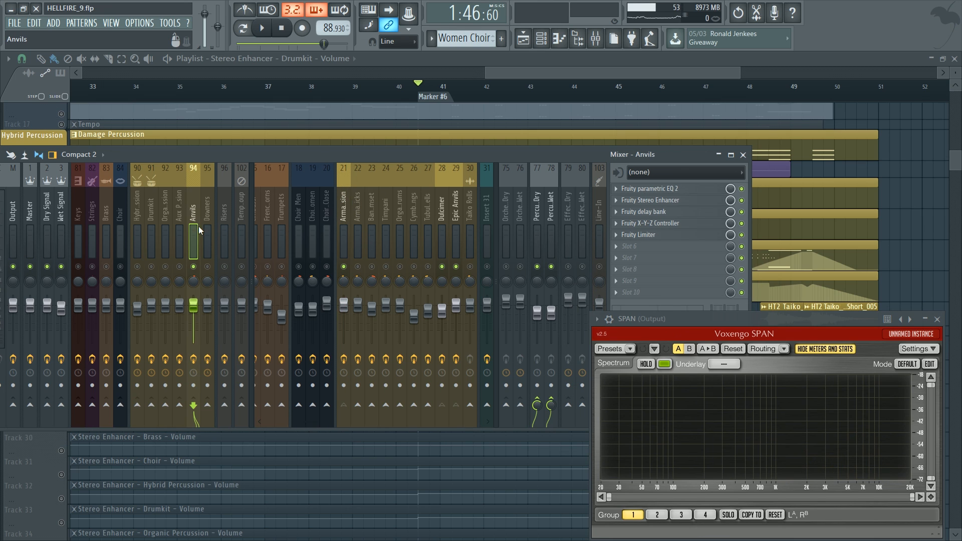
Look through the Dulcimer and Epic Anvils mixer tracks and open the Fruity parametric EQ 2 of each
click(447, 229)
click(646, 189)
click(645, 189)
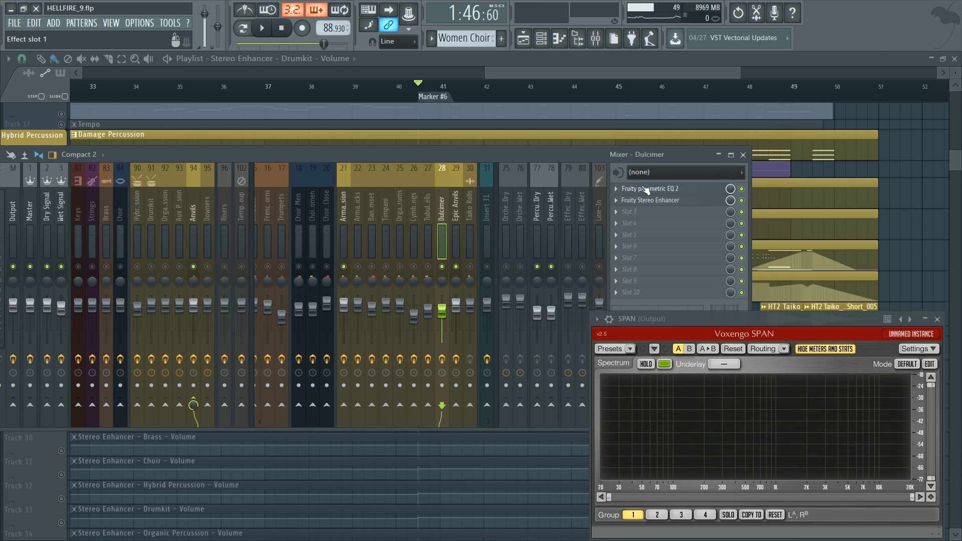
click(458, 212)
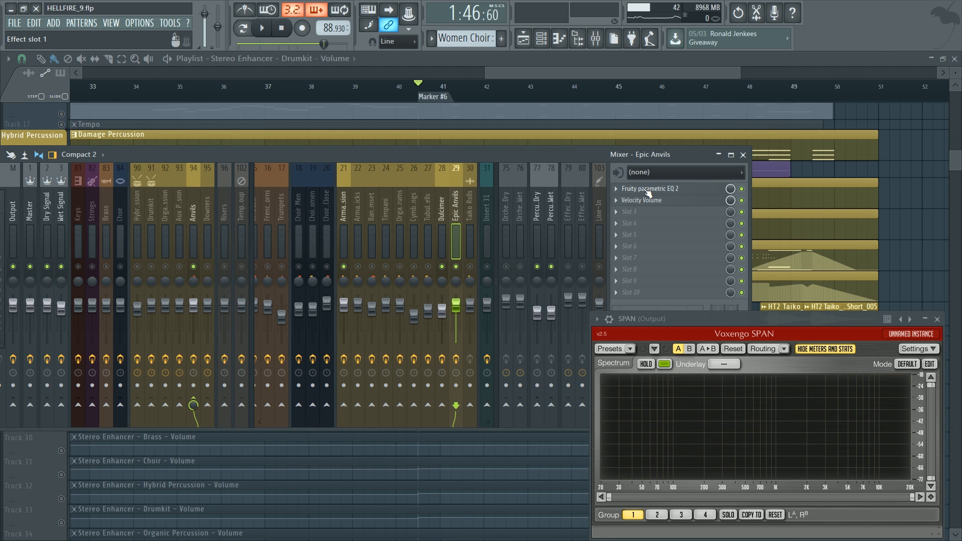
click(647, 190)
click(442, 211)
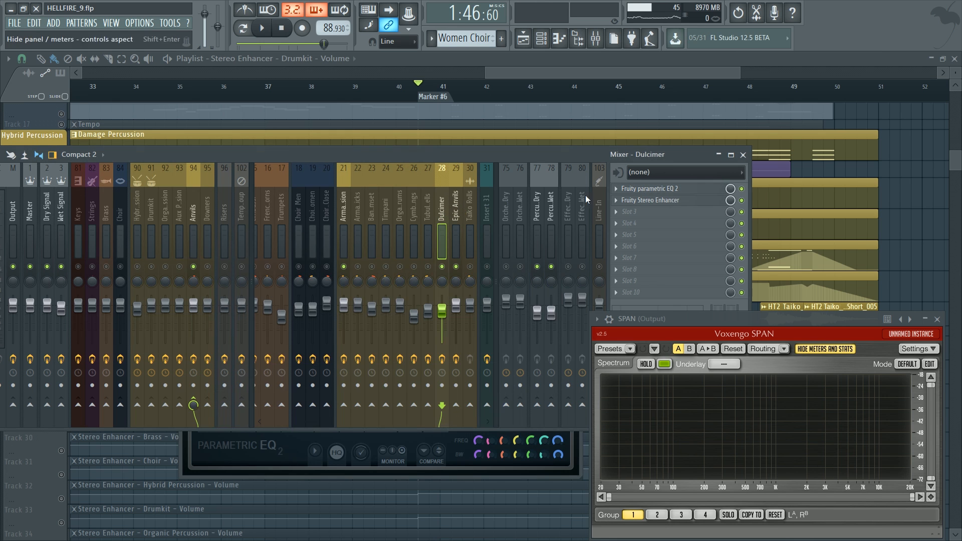
click(646, 189)
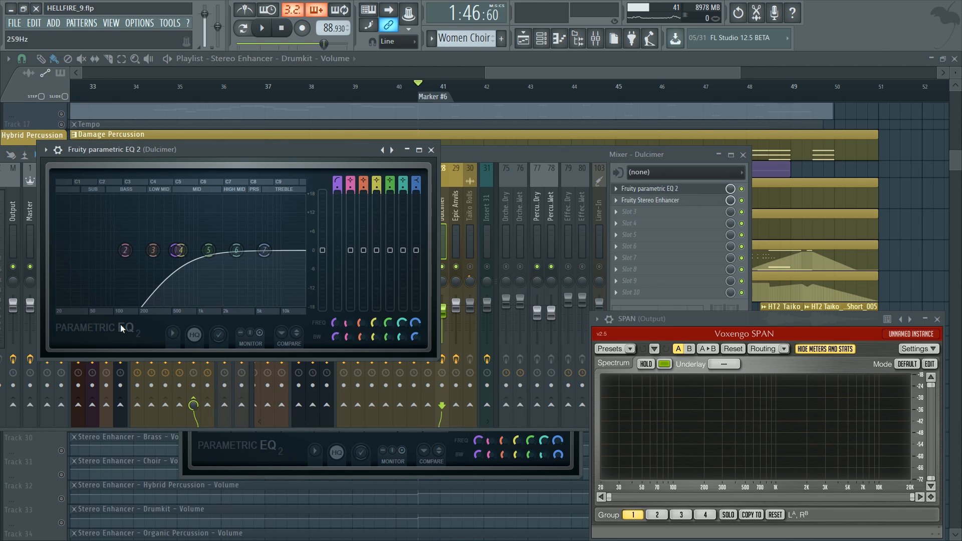
Arrange the Epic Anvils and Dulcimer EQ windows to compare their curves, and bring the mixer back up
click(253, 472)
drag(337, 266, 302, 320)
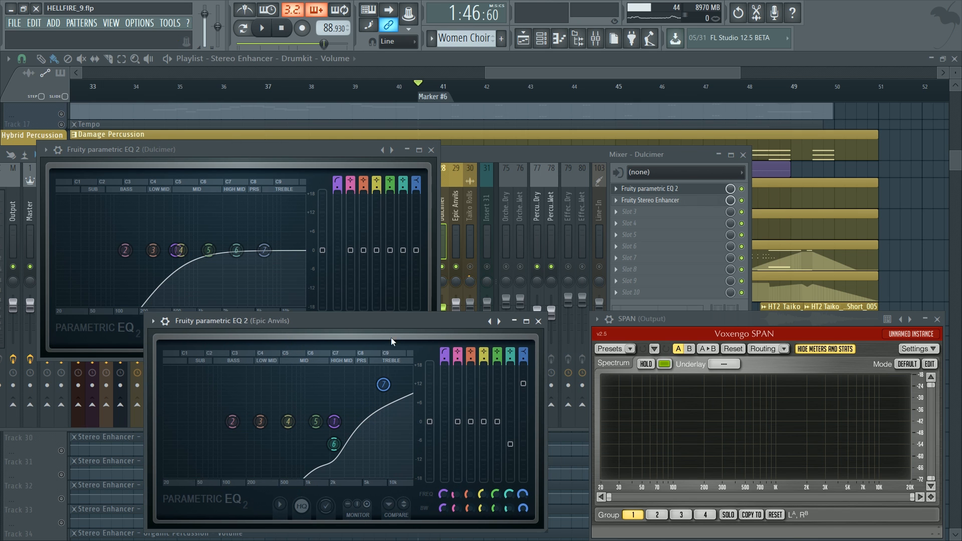
click(301, 157)
click(466, 159)
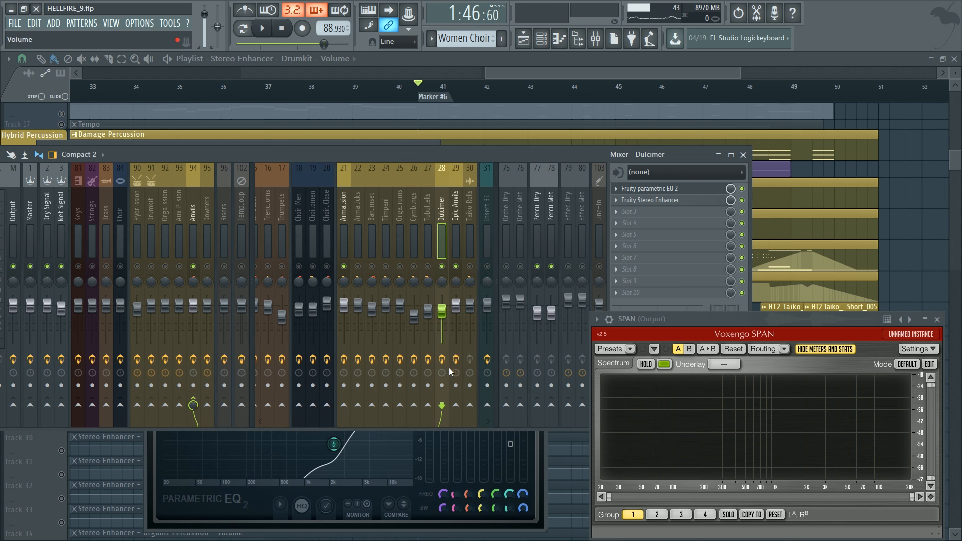
Select the Anvils group track and play it from Marker #6 to examine its source tracks and spectrum
click(198, 211)
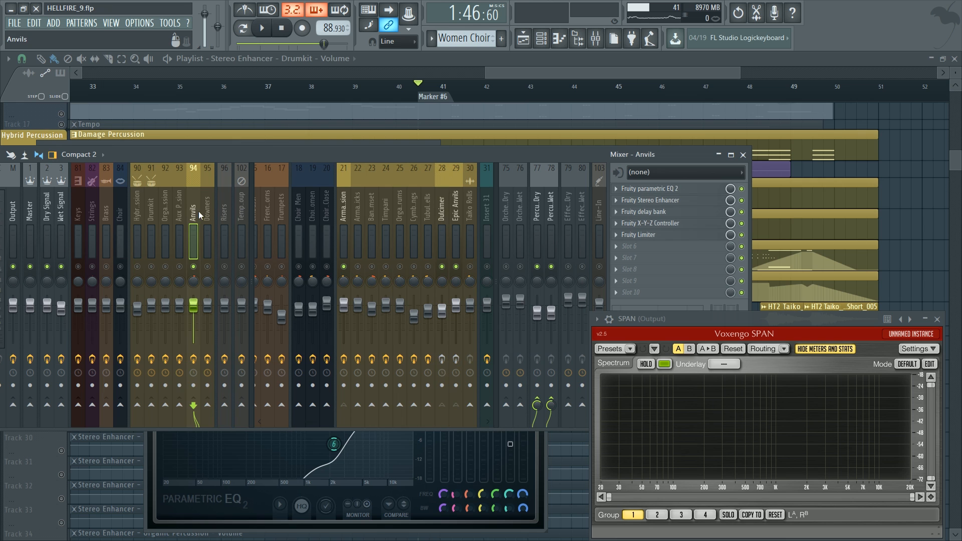
click(669, 189)
click(376, 337)
key(space)
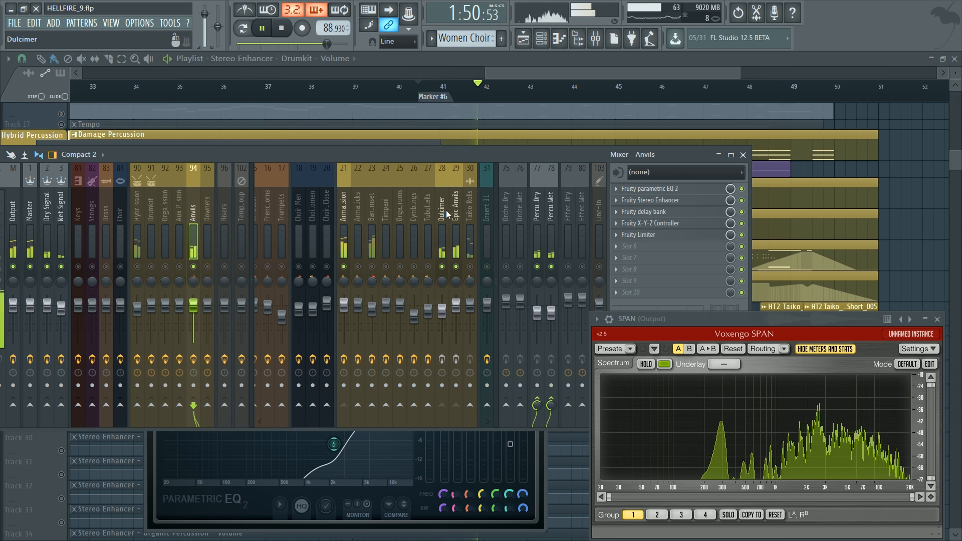
key(space)
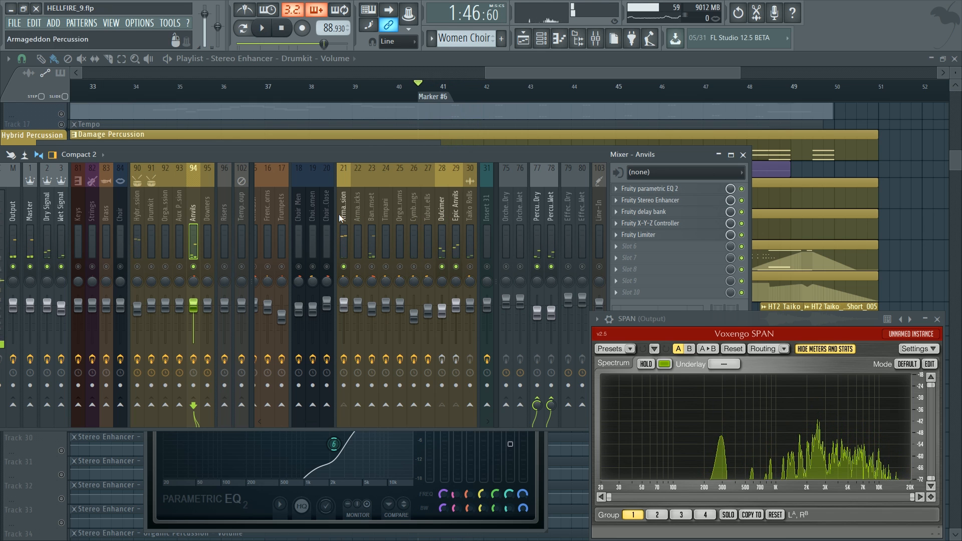
Enable all percussion group tracks from Hybrid Percussion to Downers and play them to examine the combined spectrum
drag(137, 215, 208, 217)
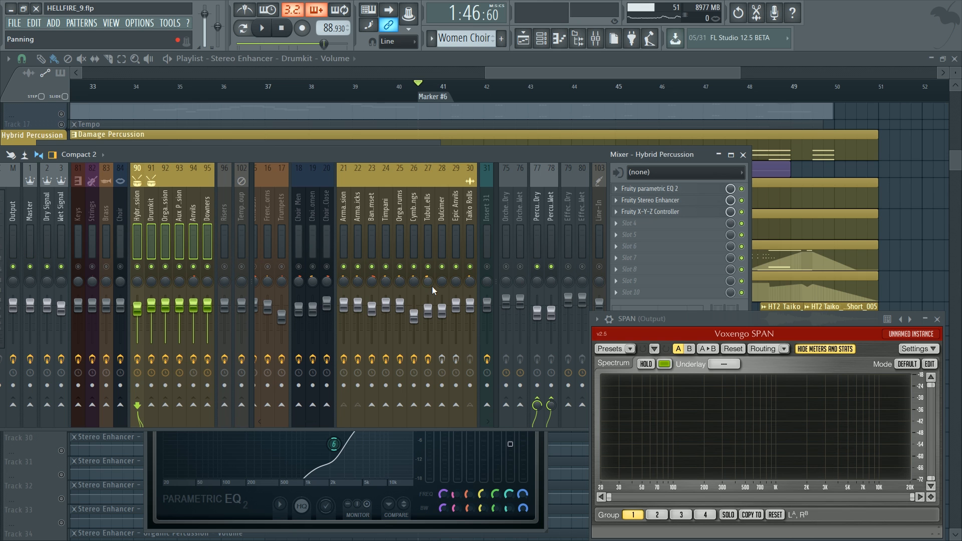
key(space)
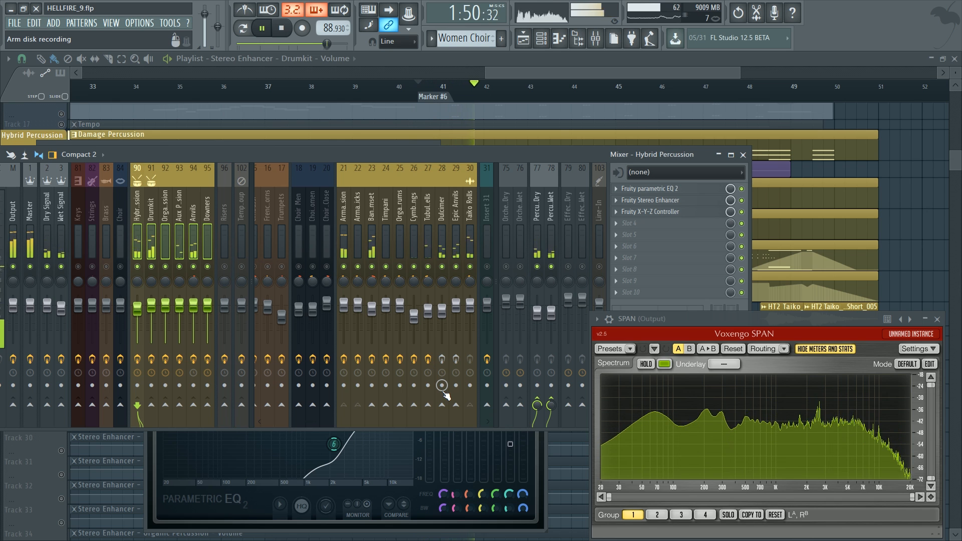
key(space)
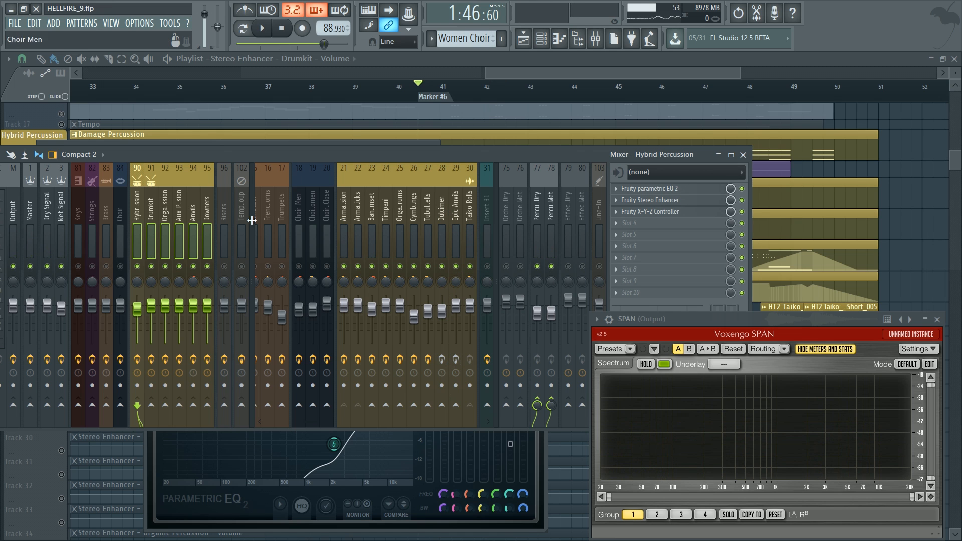
Solo the Anvils group again and inspect the low cut in the Dulcimer track's parametric EQ
click(152, 224)
click(190, 213)
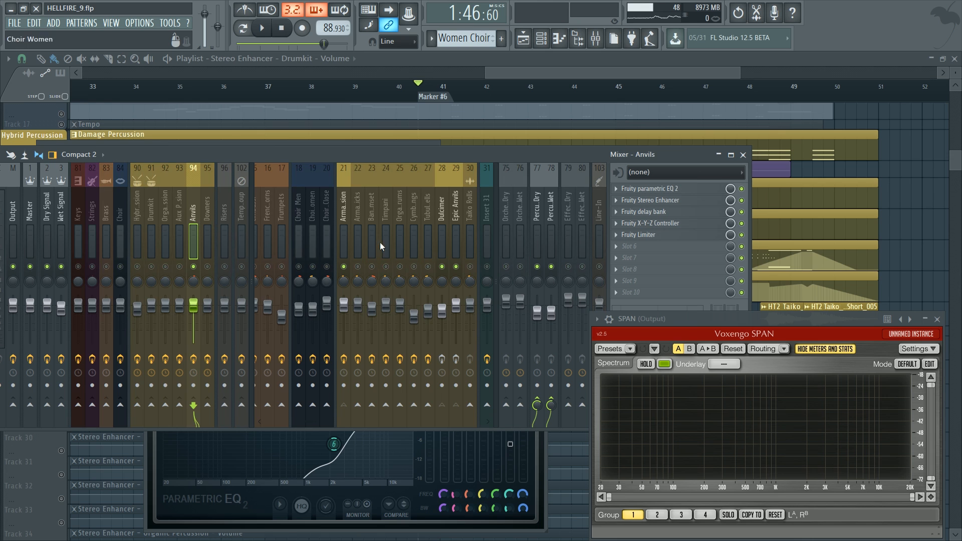
click(434, 206)
click(651, 189)
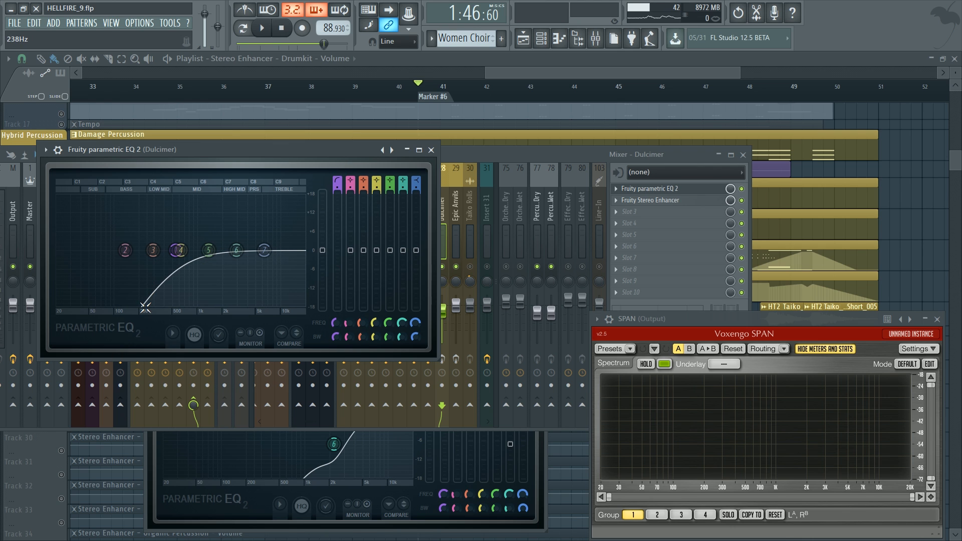
click(484, 154)
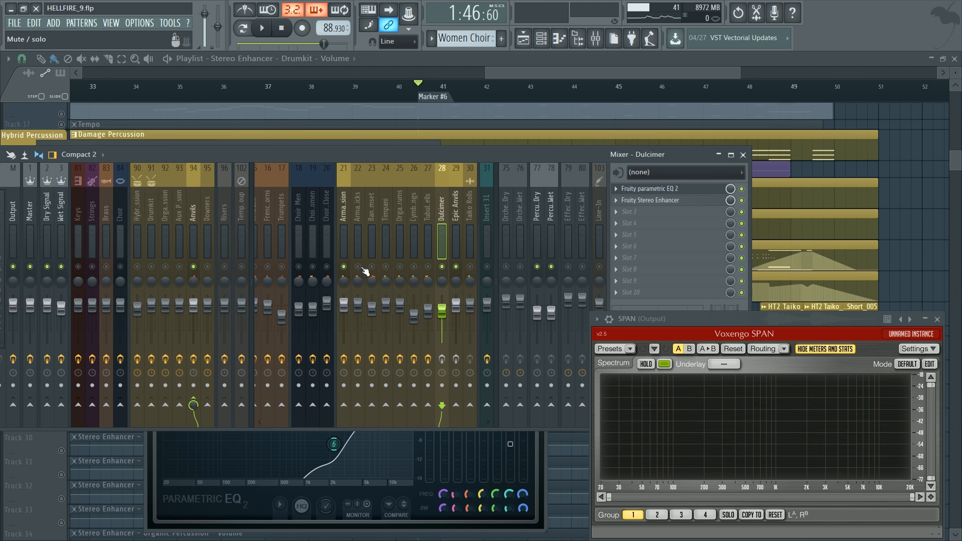
Mute Epic Anvils and compare the Dulcimer's spectrum during playback with its parametric EQ bypassed and enabled
click(455, 268)
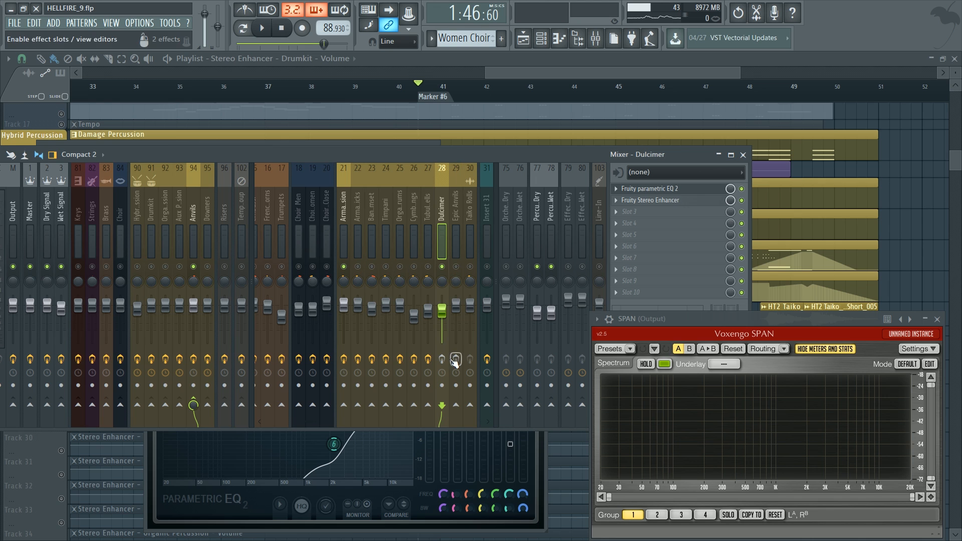
click(672, 192)
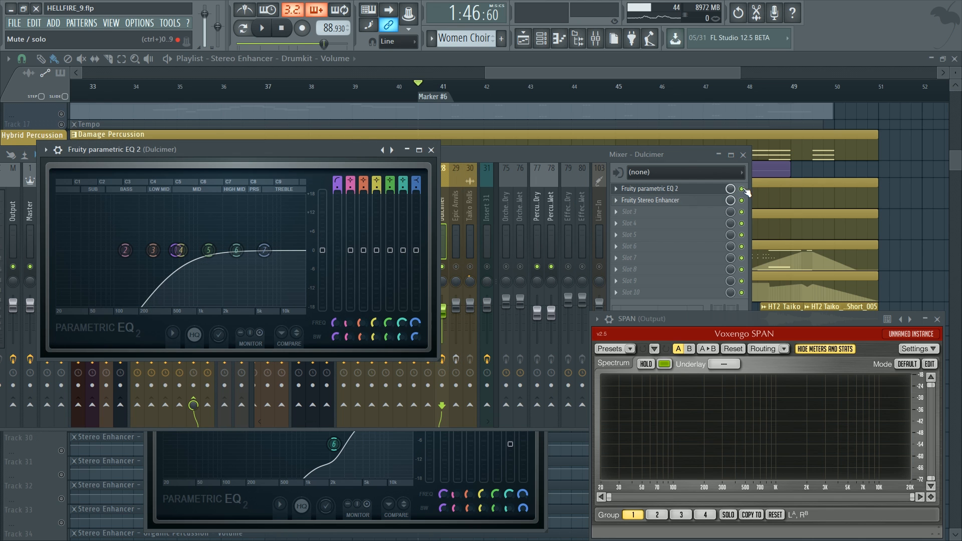
click(742, 189)
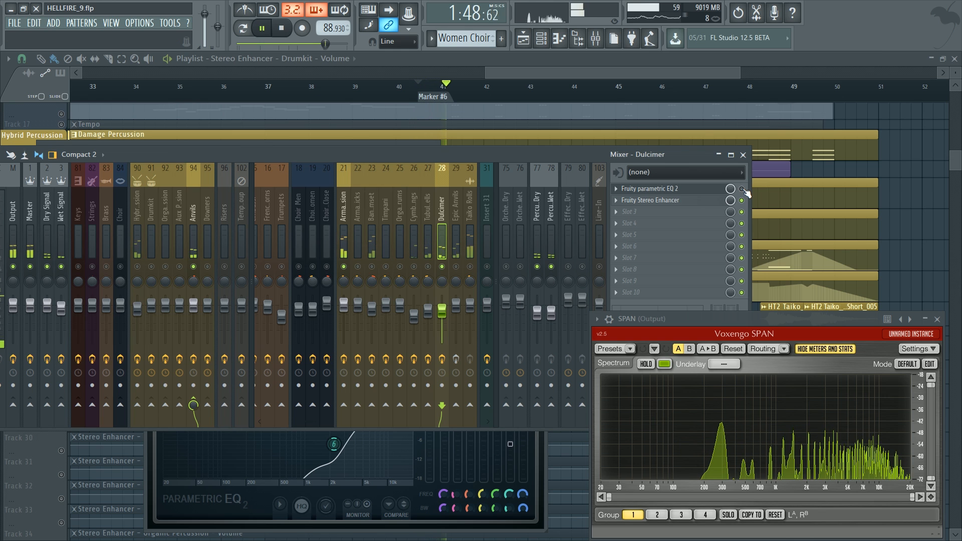
key(space)
click(742, 189)
key(space)
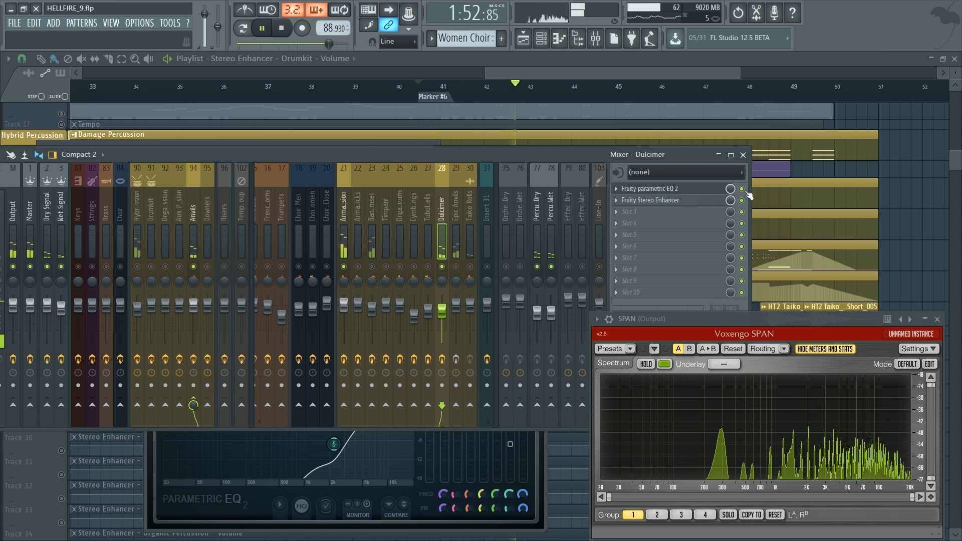
key(space)
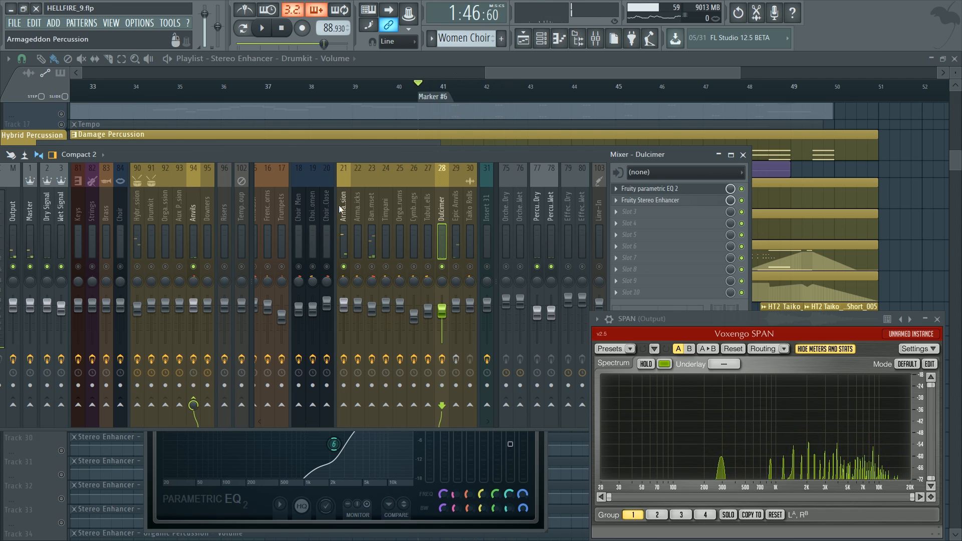
Solo the Epic Anvils track within the Anvils group, leaving Dulcimer and Armageddon Percussion muted
click(193, 219)
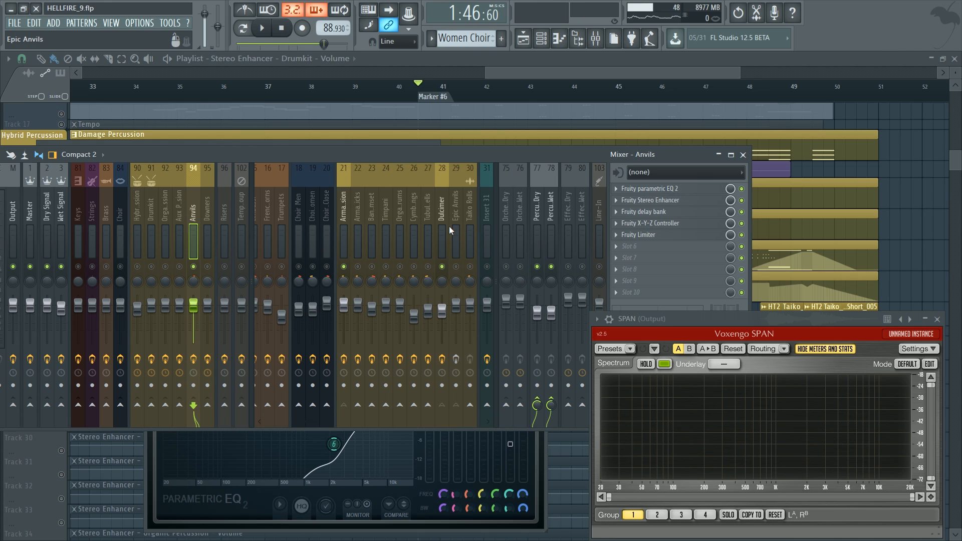
click(441, 216)
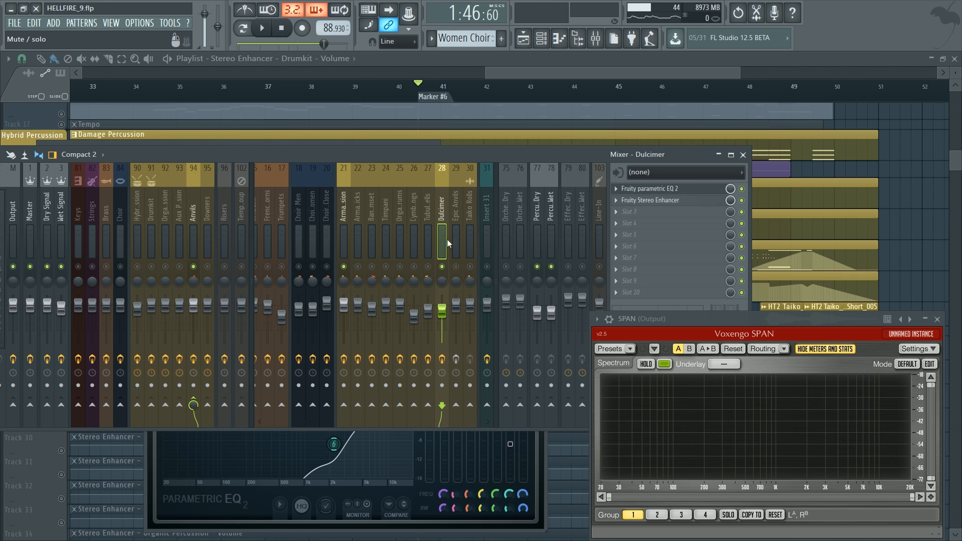
click(458, 196)
click(461, 212)
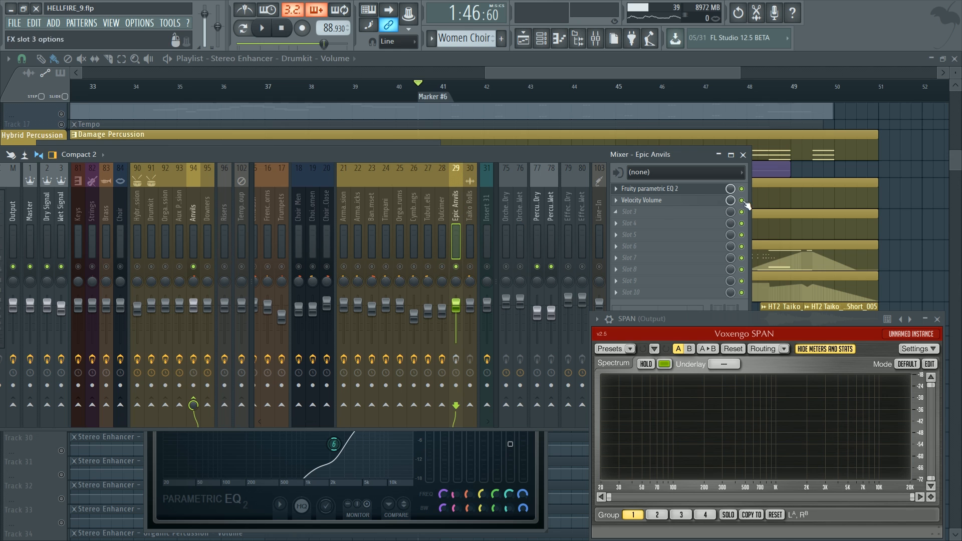
Open the Epic Anvils parametric EQ and move its window below the mixer's level meters to examine the curve
click(693, 189)
click(693, 188)
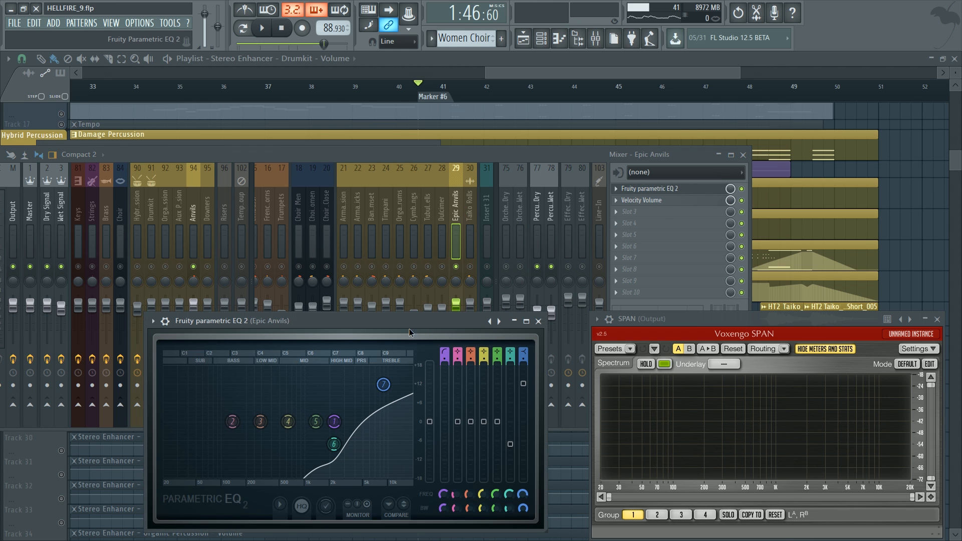
drag(409, 329, 433, 386)
drag(319, 401, 251, 146)
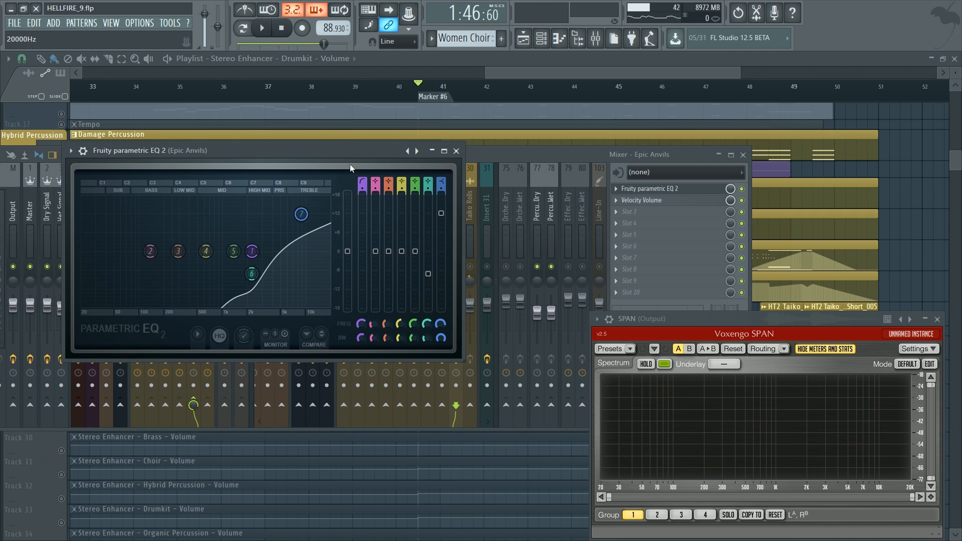
drag(415, 146, 423, 328)
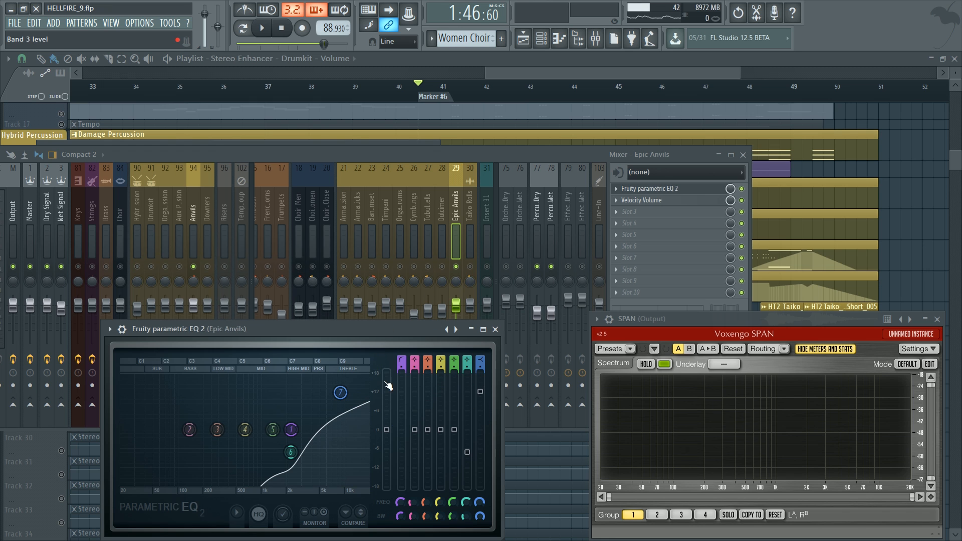
Compare Epic Anvils playback with its parametric EQ bypassed and enabled, close the EQ, and solo the whole Anvils group again
key(space)
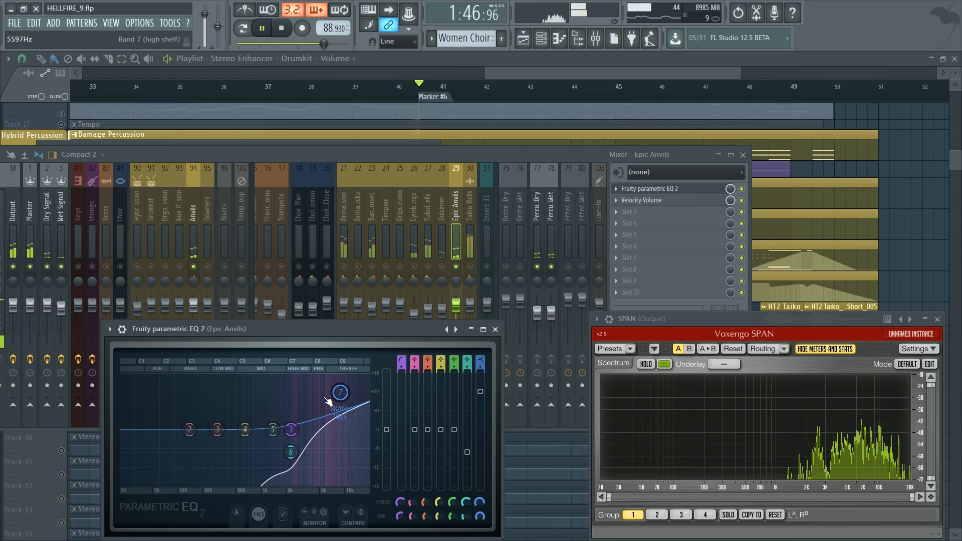
click(742, 189)
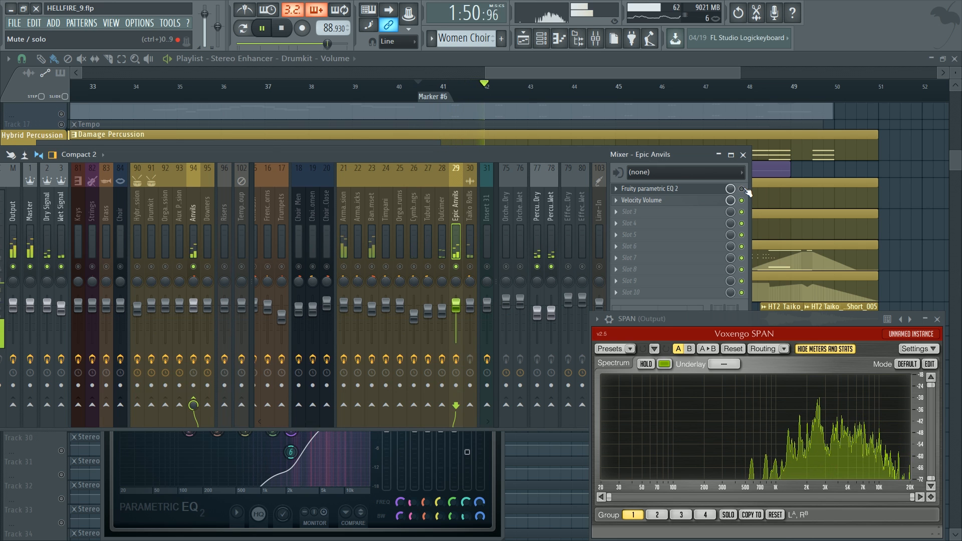
click(217, 435)
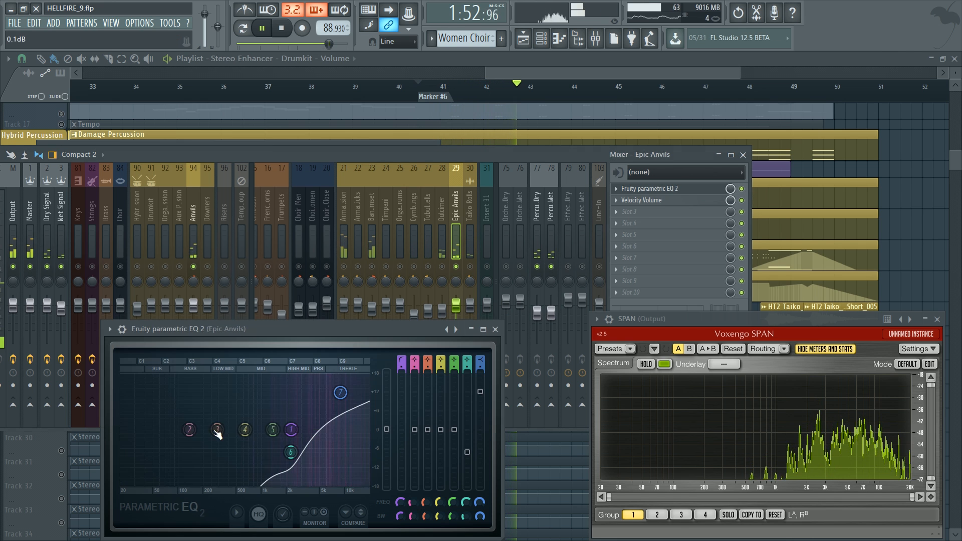
key(space)
click(496, 329)
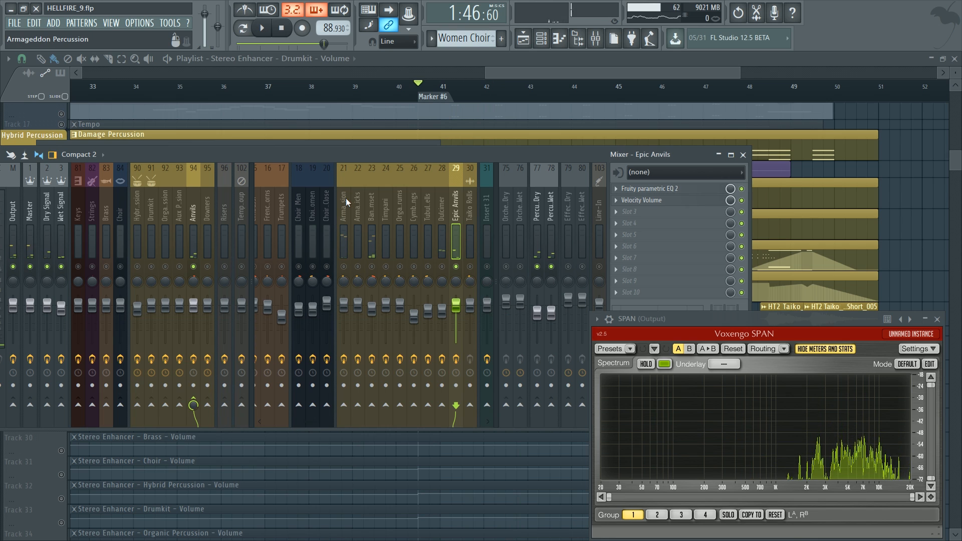
click(199, 217)
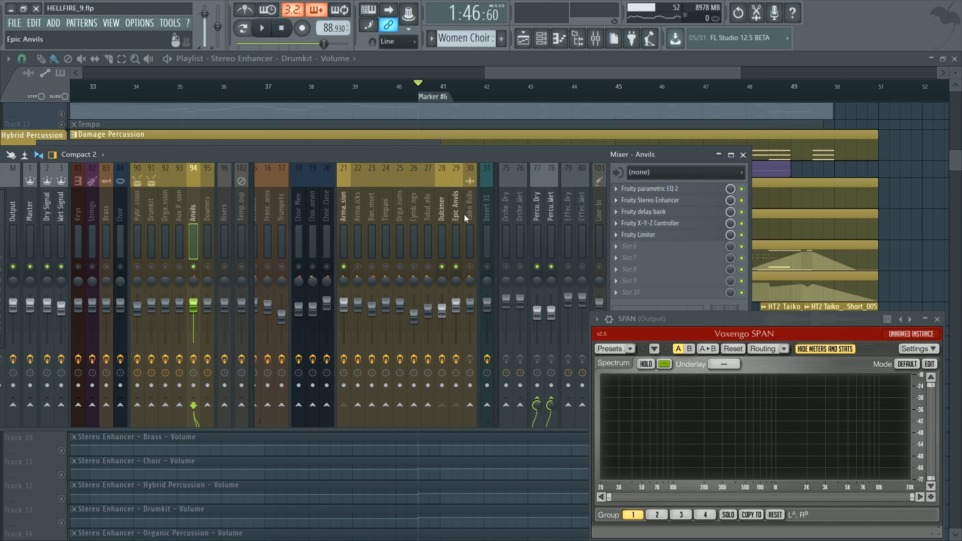
Select the Dulcimer, Epic Anvils and Anvils mixer tracks in turn and play the soloed Anvils group briefly to check its spectrum
click(442, 215)
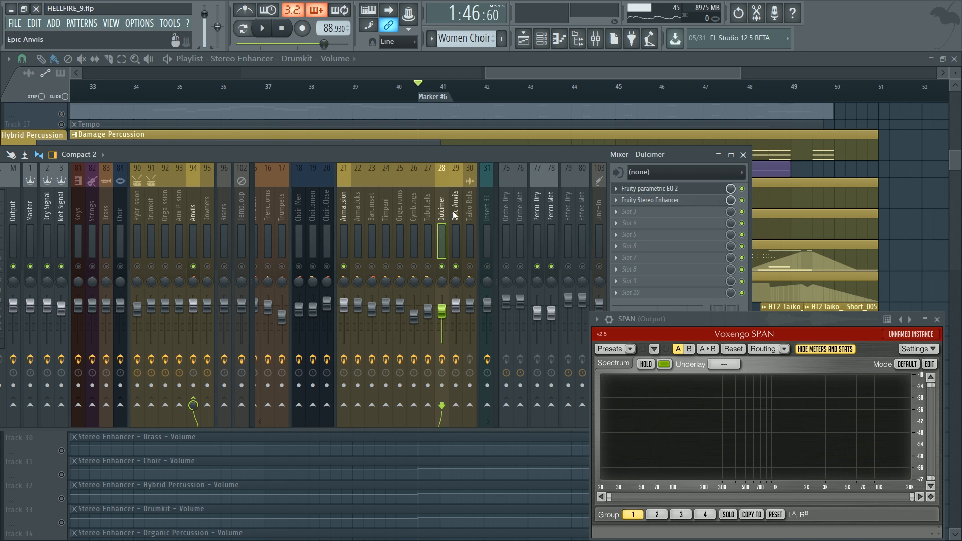
click(455, 215)
click(195, 218)
key(space)
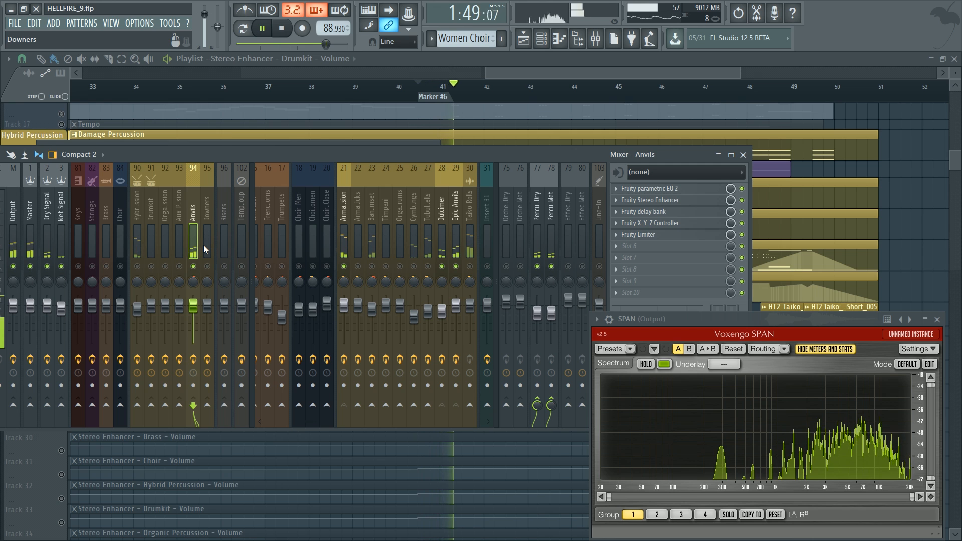
key(space)
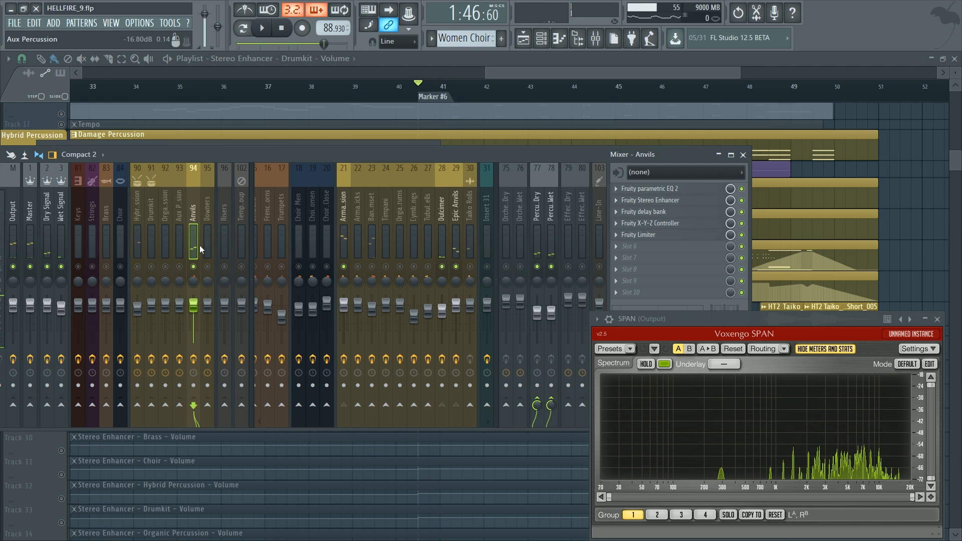
Examine the percussion group tracks against the individual instrument tracks and the Choir and Brass groups in the mixer
drag(138, 218, 204, 224)
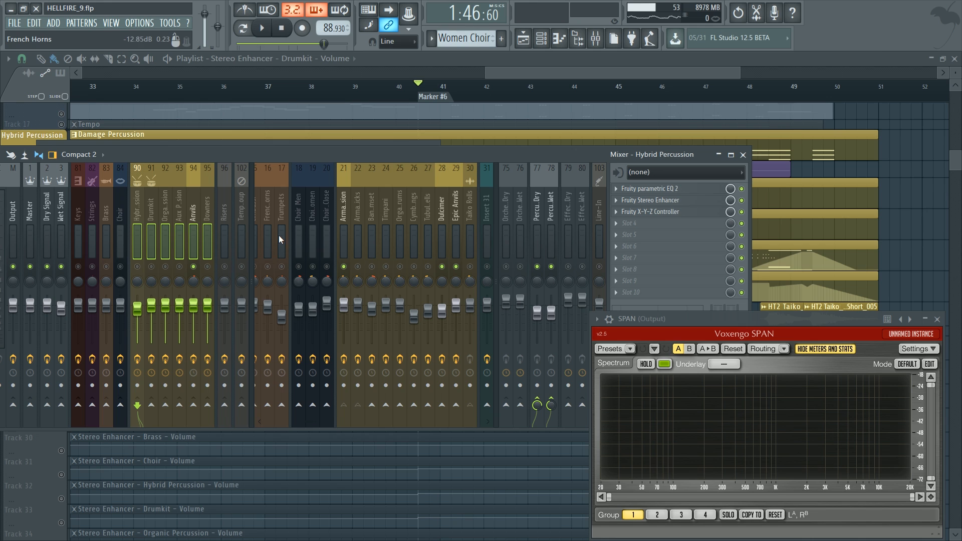
click(373, 205)
click(441, 210)
click(124, 213)
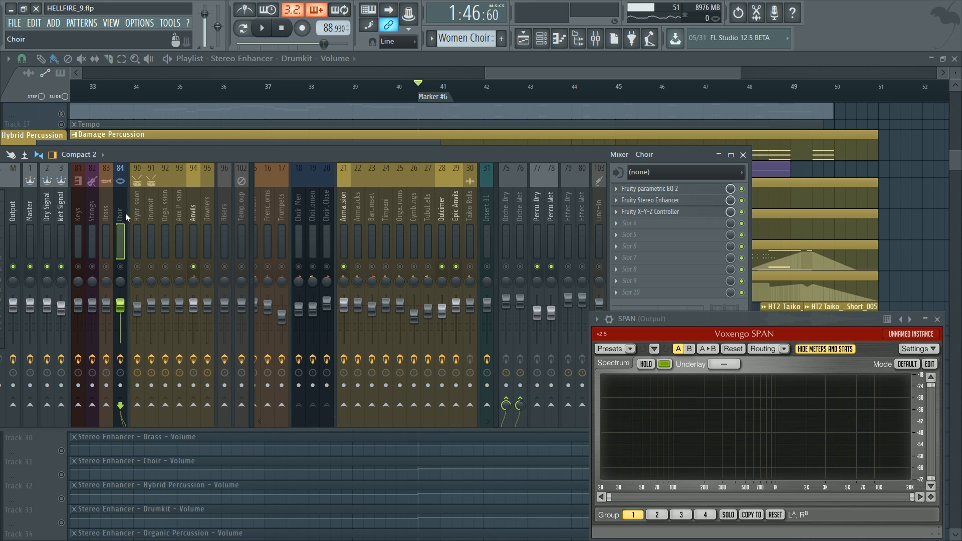
key(Left)
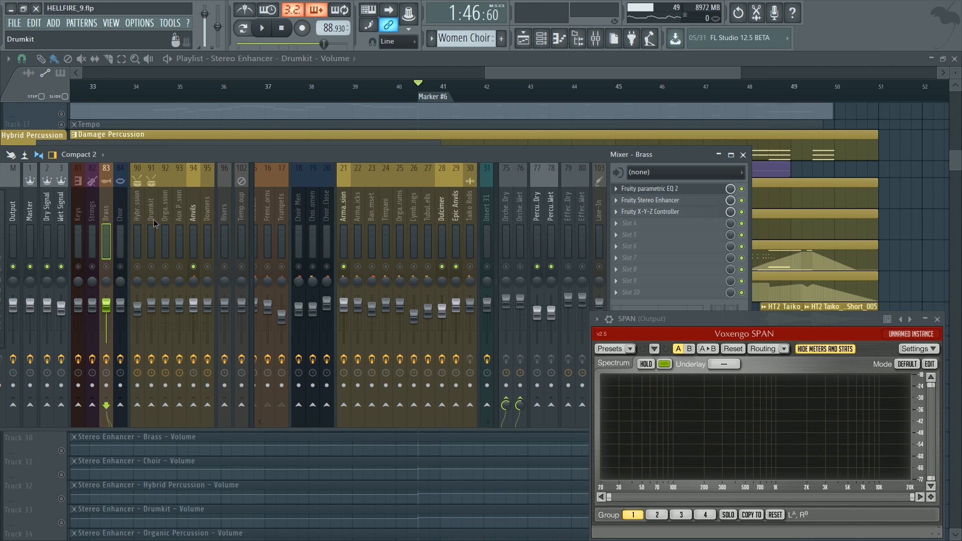
click(140, 218)
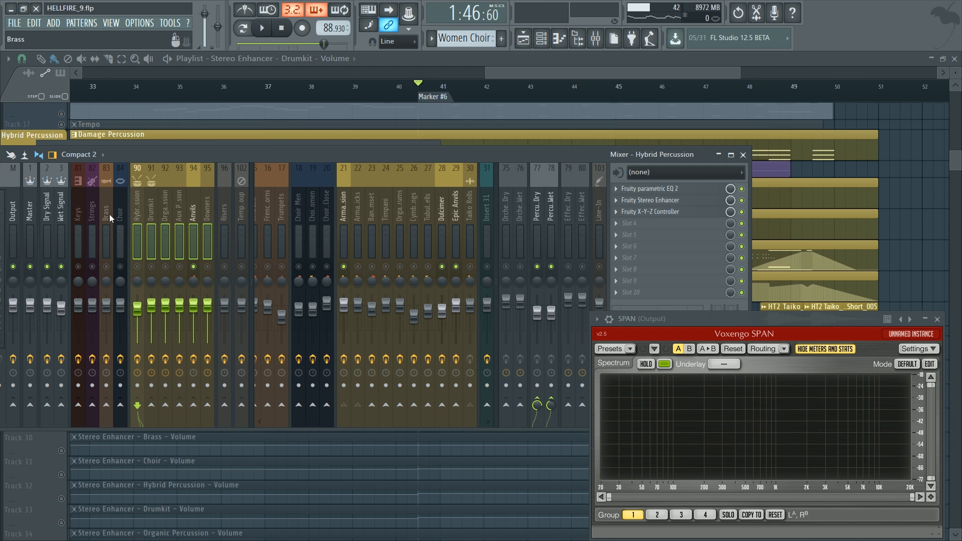
Unsolo the Anvils group so all percussion tracks are enabled, and open the parametric EQ on Armageddon Sticks
click(198, 215)
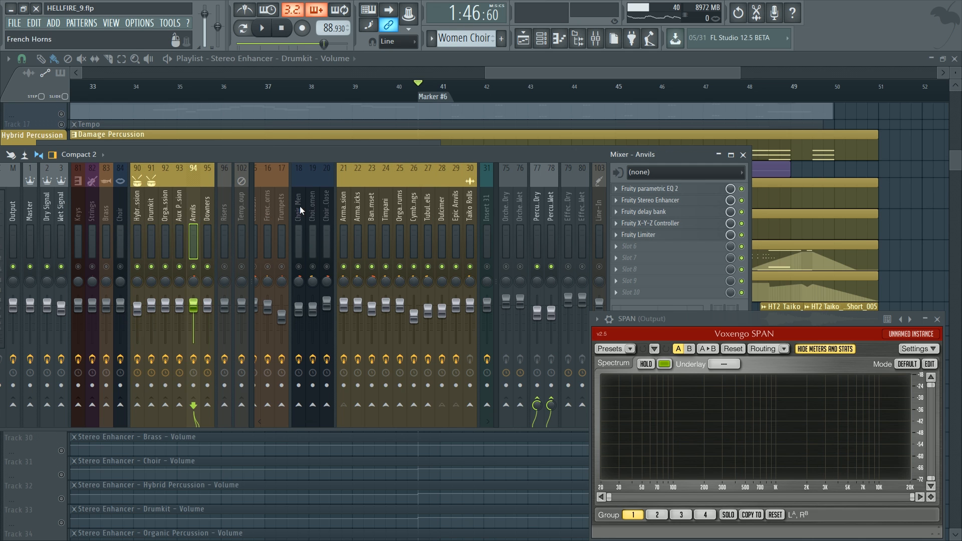
click(357, 210)
click(648, 189)
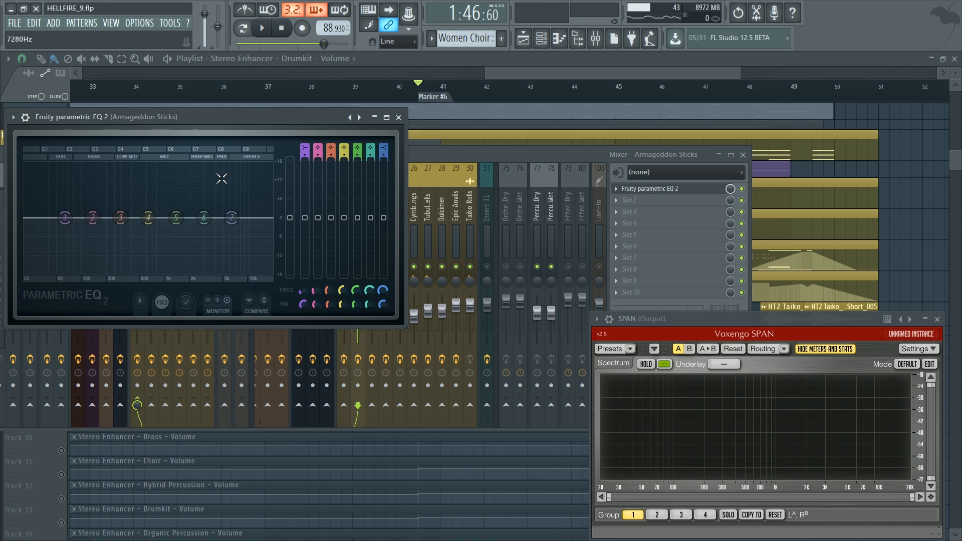
drag(233, 129, 326, 118)
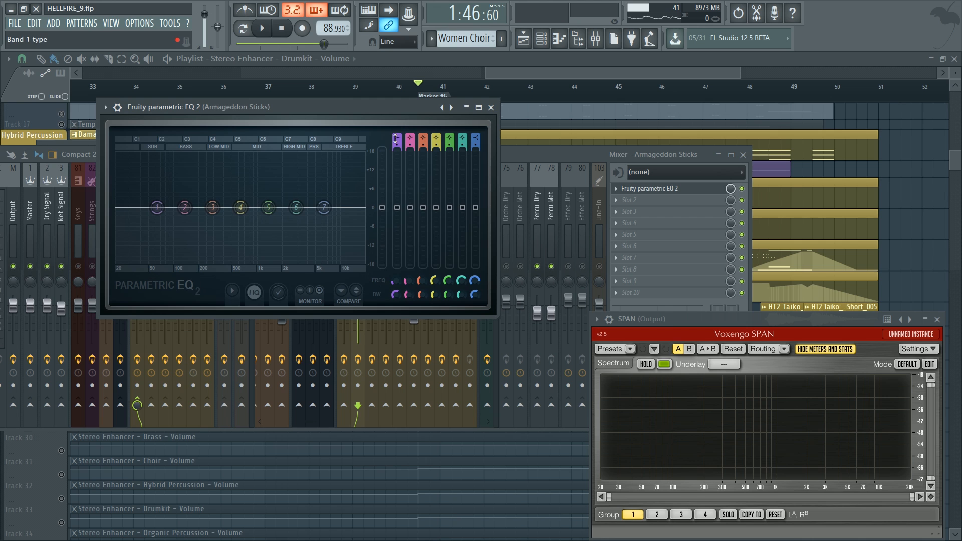
Try a steeper high-pass filter on band 1 of the Armageddon Sticks EQ and reset the band to flat
drag(397, 140, 422, 240)
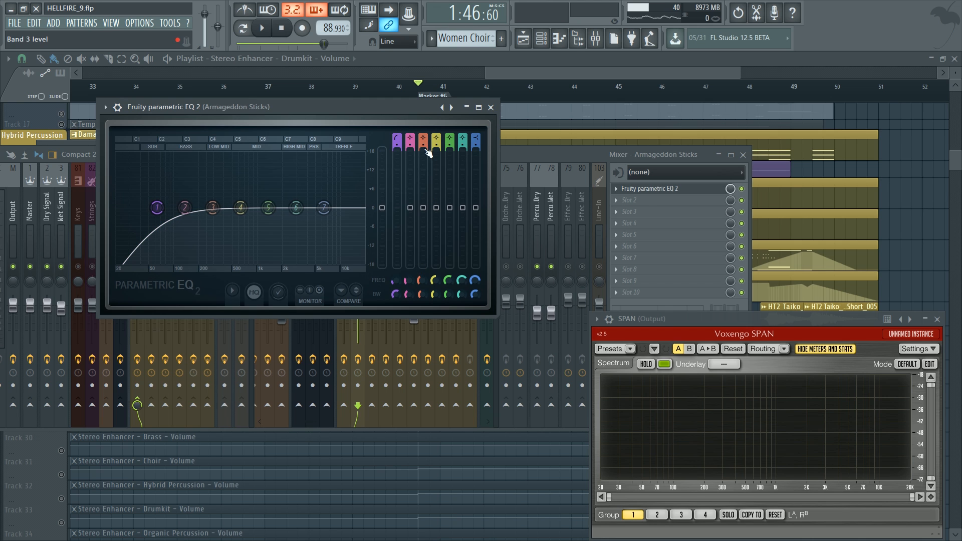
mouse_move(157, 207)
mouse_down()
mouse_move(268, 207)
mouse_move(139, 211)
mouse_up()
right_click(137, 208)
click(149, 222)
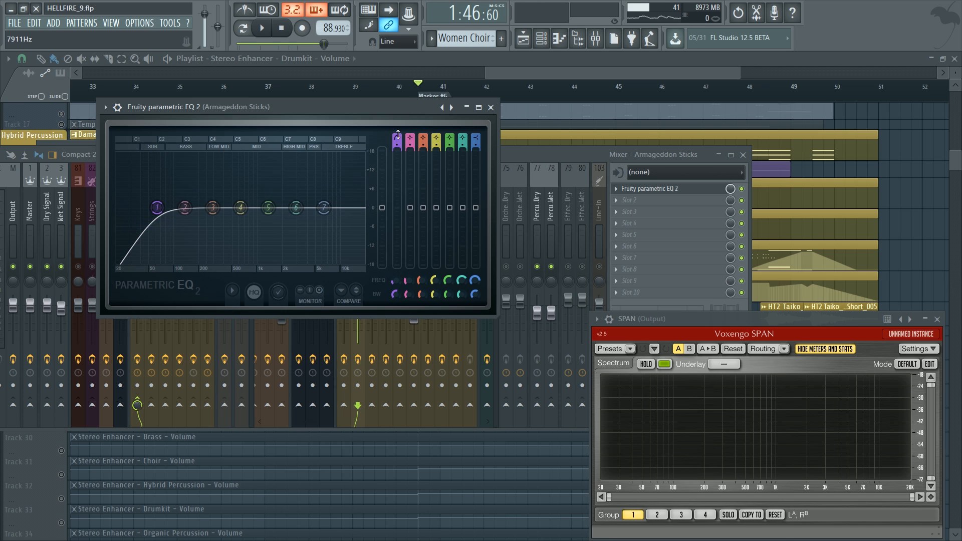
right_click(398, 136)
click(416, 142)
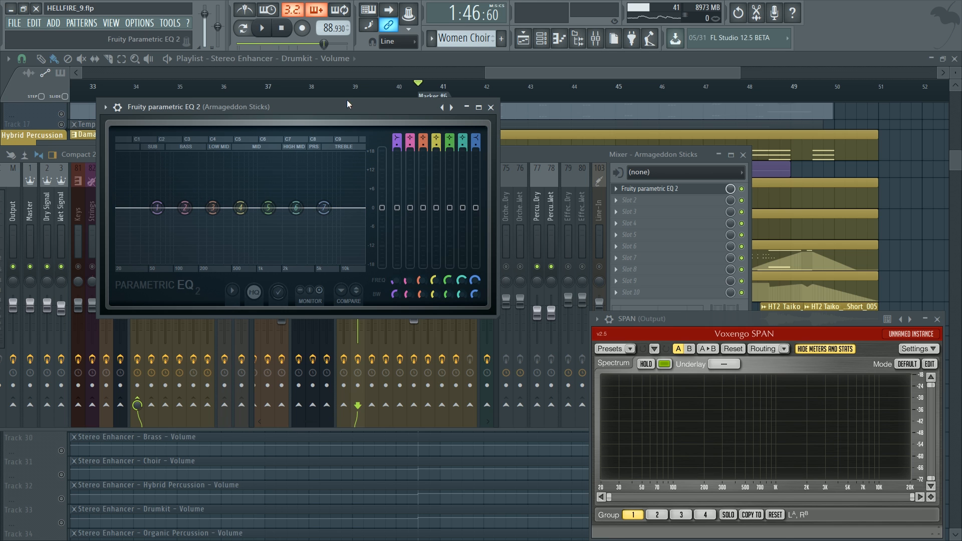
Return to the full playlist and unmute the choir, brass and strings track groups
click(546, 74)
scroll(546, 74, down, 5)
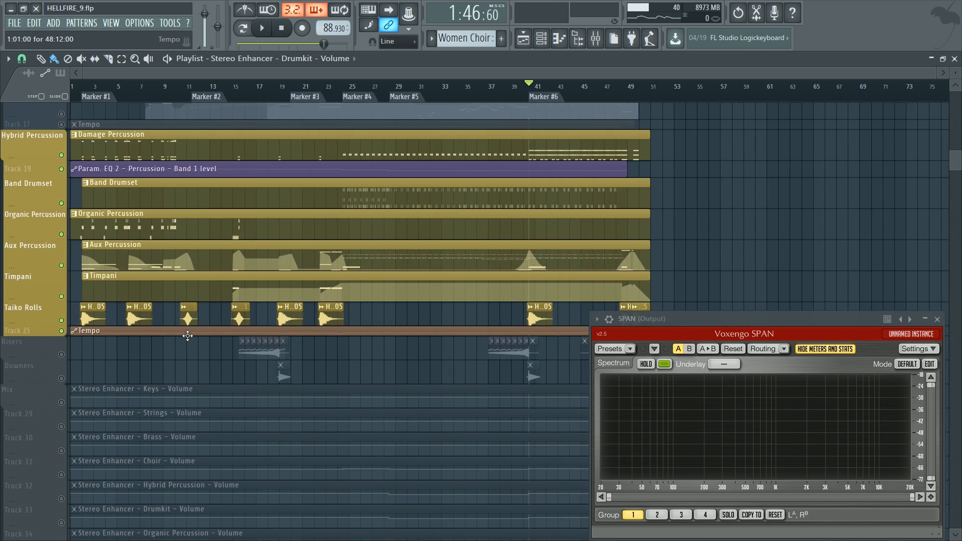
scroll(170, 346, up, 3)
scroll(50, 400, up, 5)
click(61, 437)
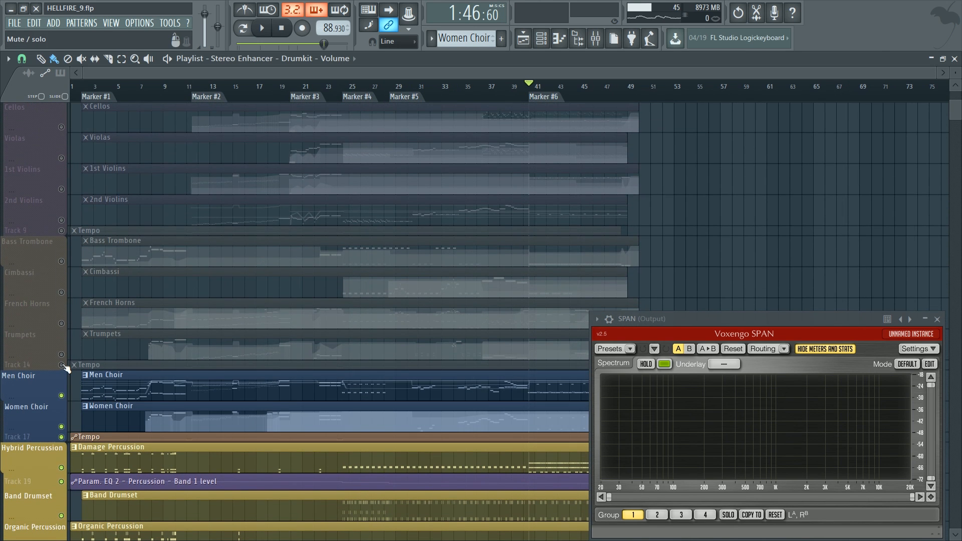
click(63, 365)
click(61, 230)
scroll(70, 235, up, 2)
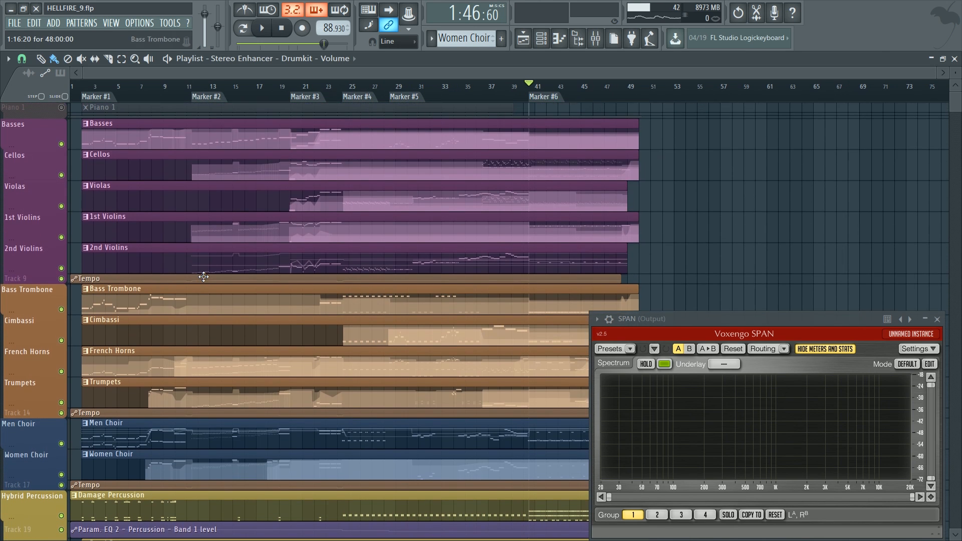
Select the Brass track in the mixer and unmute all remaining mixer tracks
key(F9)
click(107, 211)
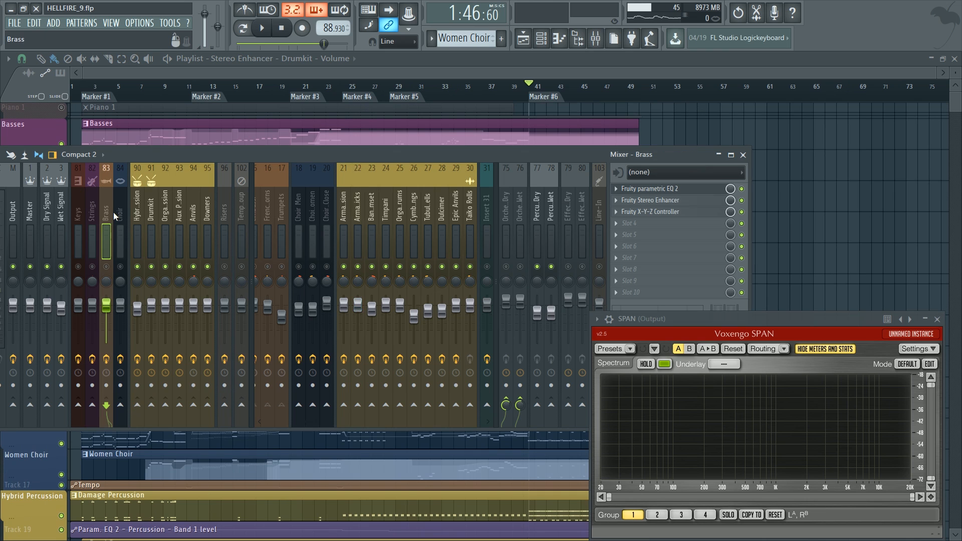
key(F9)
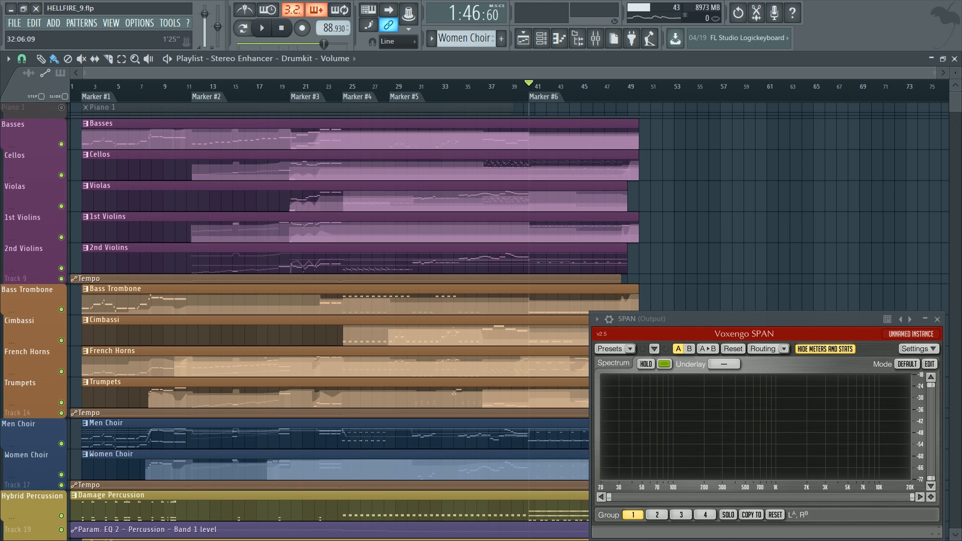
scroll(440, 95, down, 1)
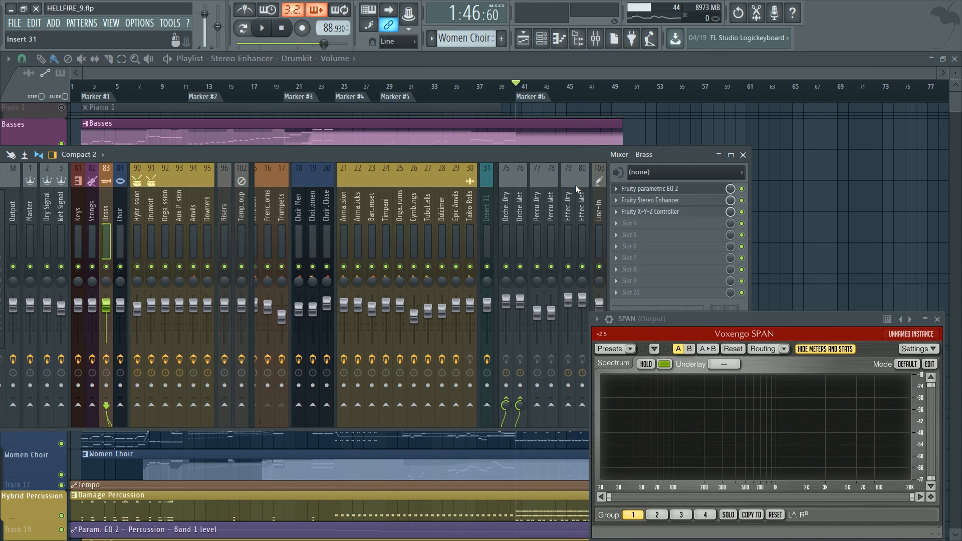
drag(266, 158, 305, 197)
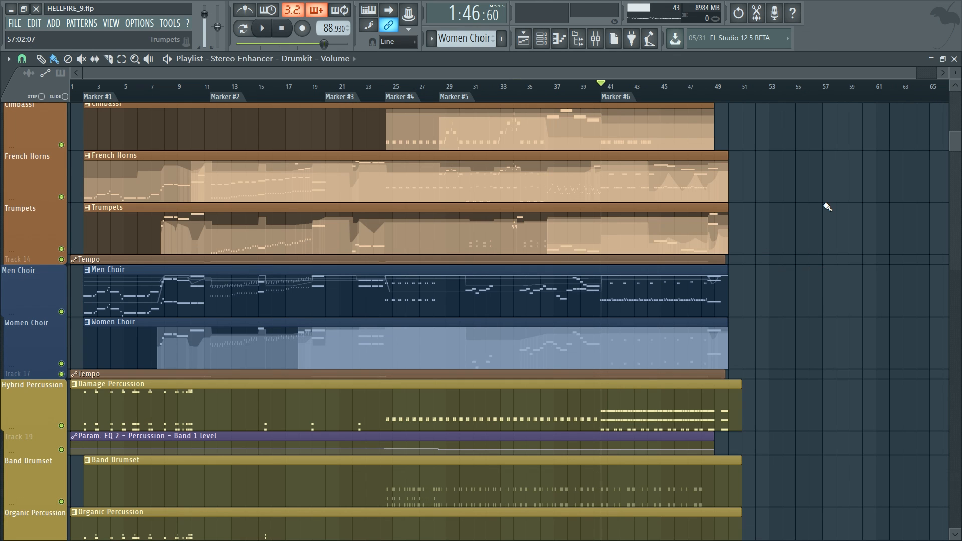
Look over the Orchestra and Percussion bus tracks, and open and dismiss the effect plugin picker on Percussion Bus - Dry
key(F9)
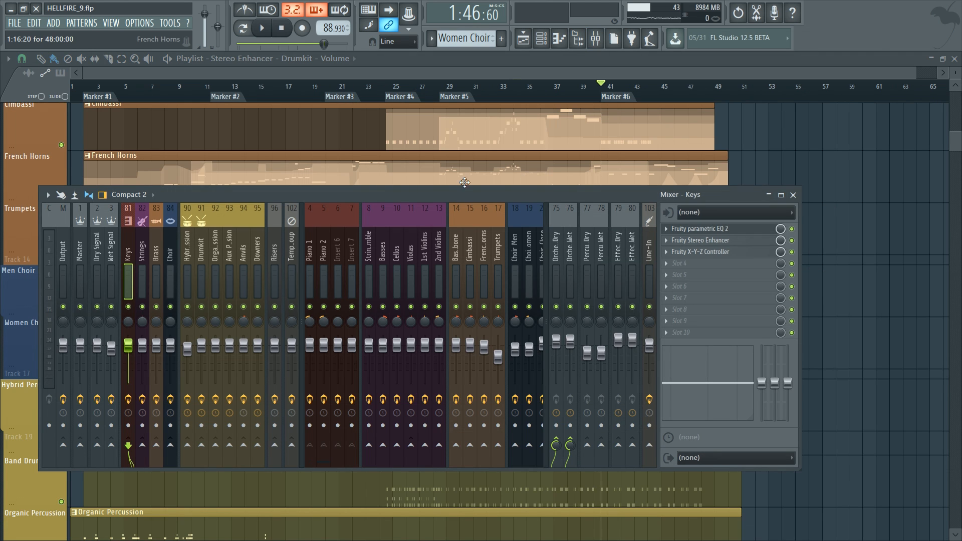
mouse_move(570, 255)
mouse_down()
mouse_move(587, 256)
mouse_move(570, 258)
mouse_up()
click(588, 260)
click(601, 258)
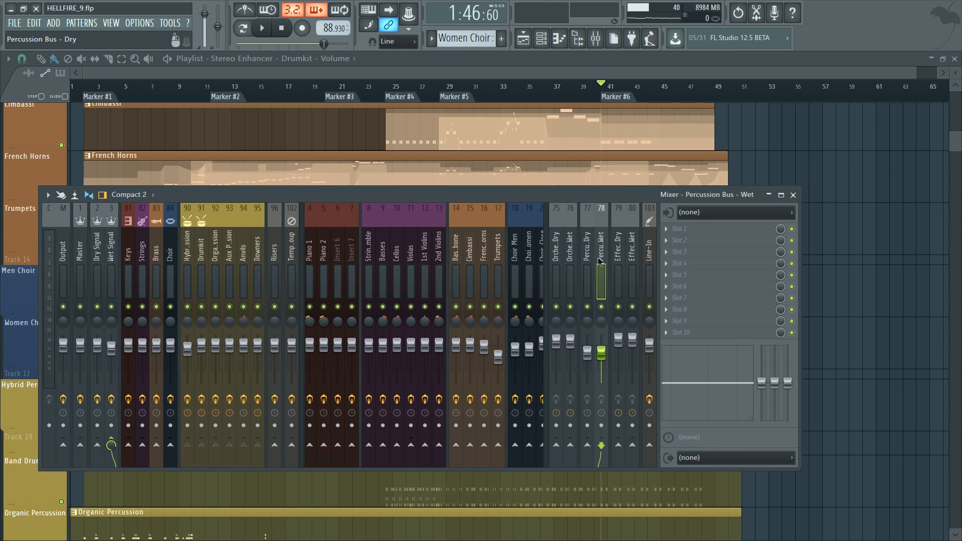
click(591, 258)
key(F8)
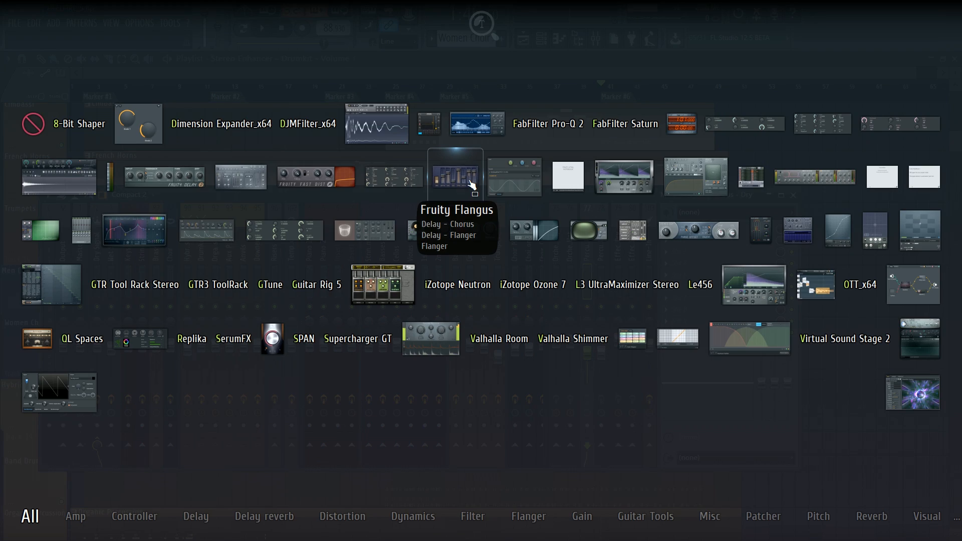
key(Escape)
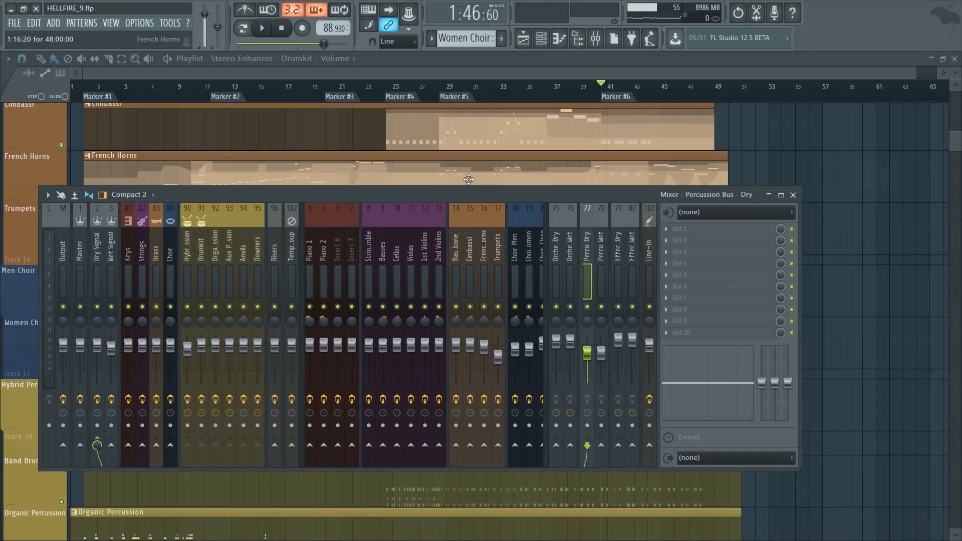
Add Fruity parametric EQ 2 to the Orchestra Bus - Dry track and move its window over the mixer
click(560, 255)
key(F8)
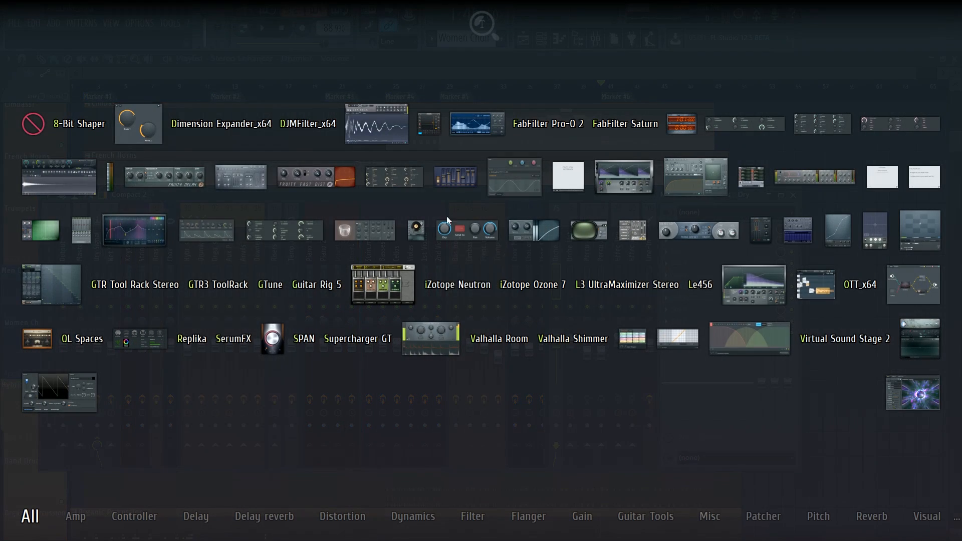
click(143, 230)
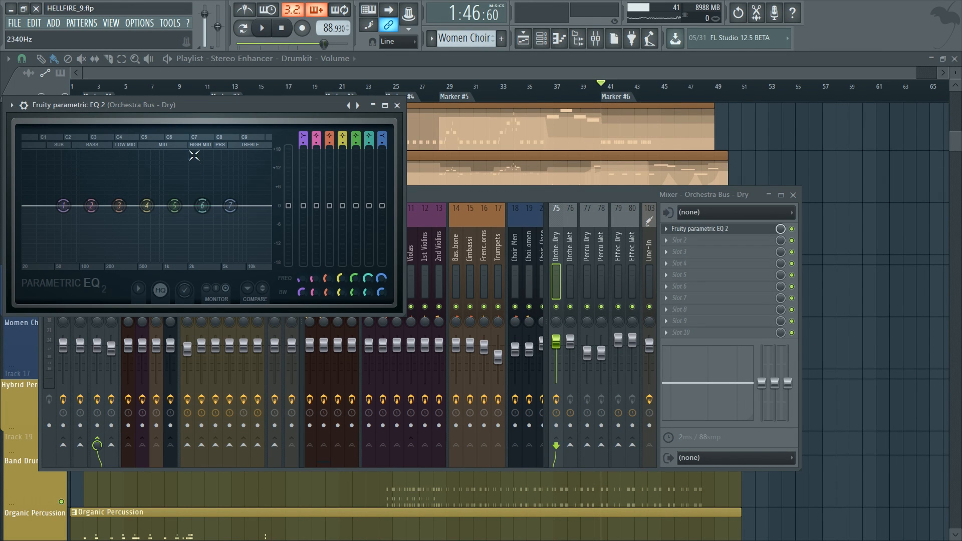
drag(191, 109, 558, 138)
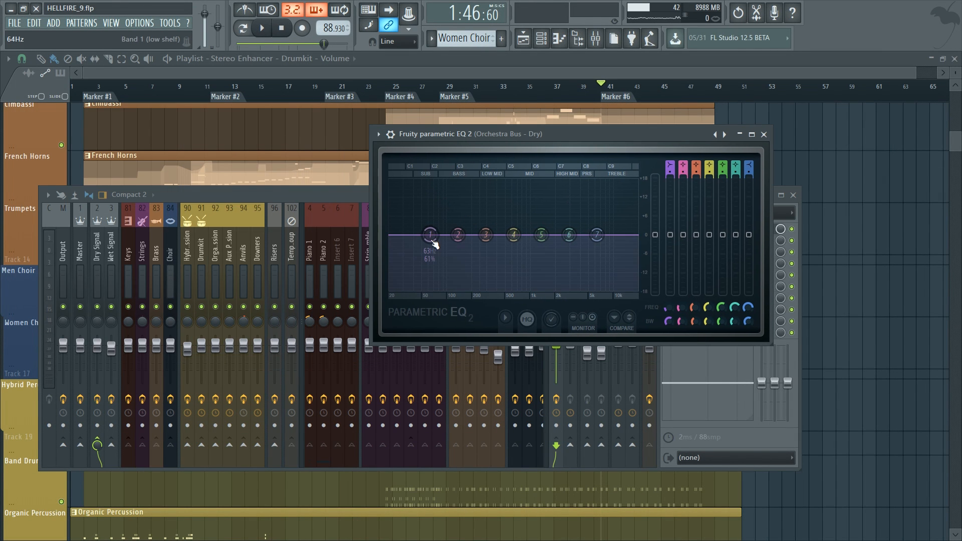
Make band 1 of the Orchestra Bus - Dry EQ a steeper high-pass filter at about 87 Hz with 57% bandwidth
right_click(672, 170)
click(670, 165)
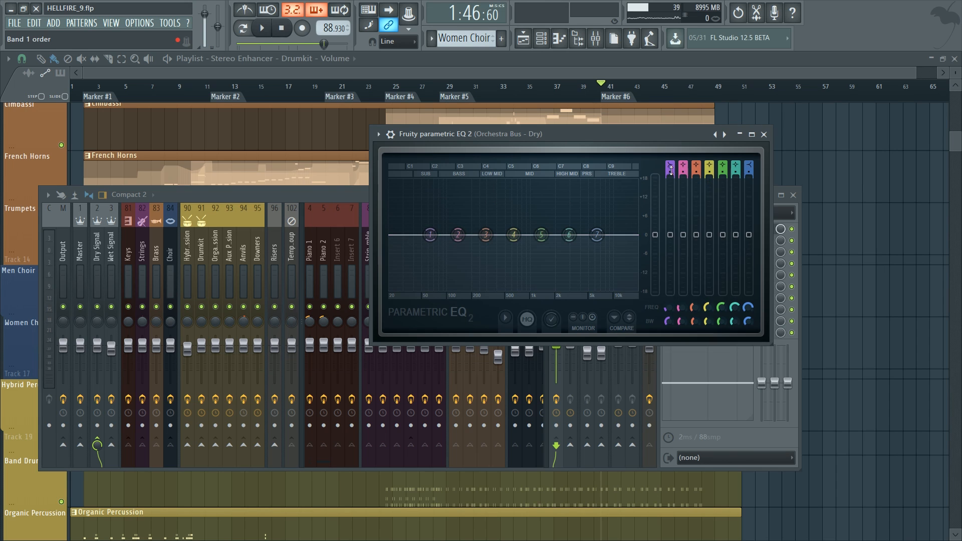
drag(670, 164, 670, 174)
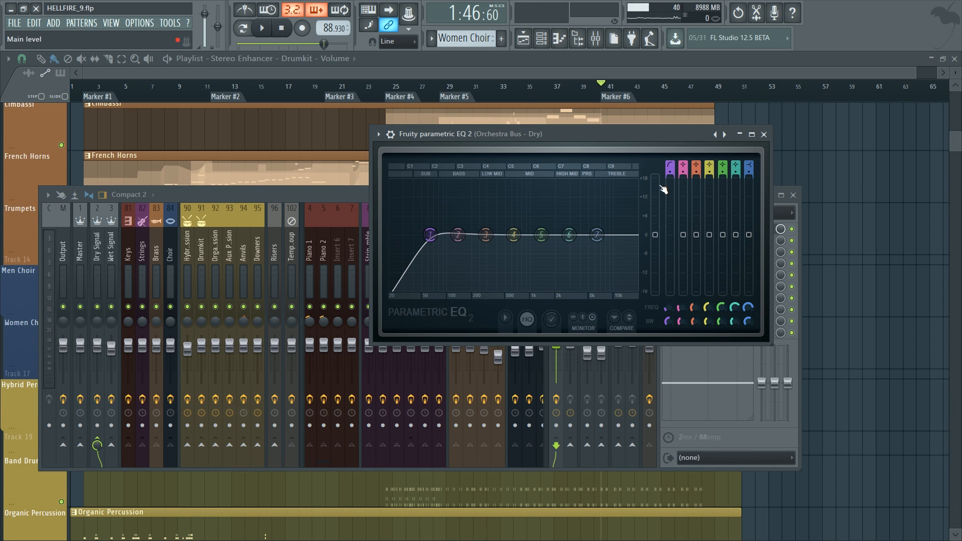
right_click(669, 306)
click(678, 312)
drag(664, 319, 666, 311)
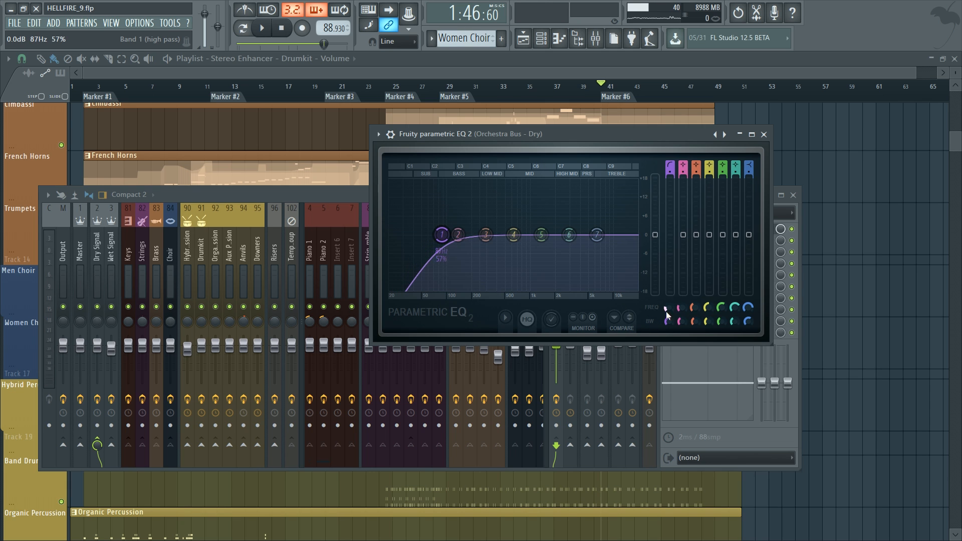
Copy the Orchestra Bus - Dry EQ to Orchestra Bus - Wet and arrange the mixer so both EQ windows show
drag(606, 132, 407, 287)
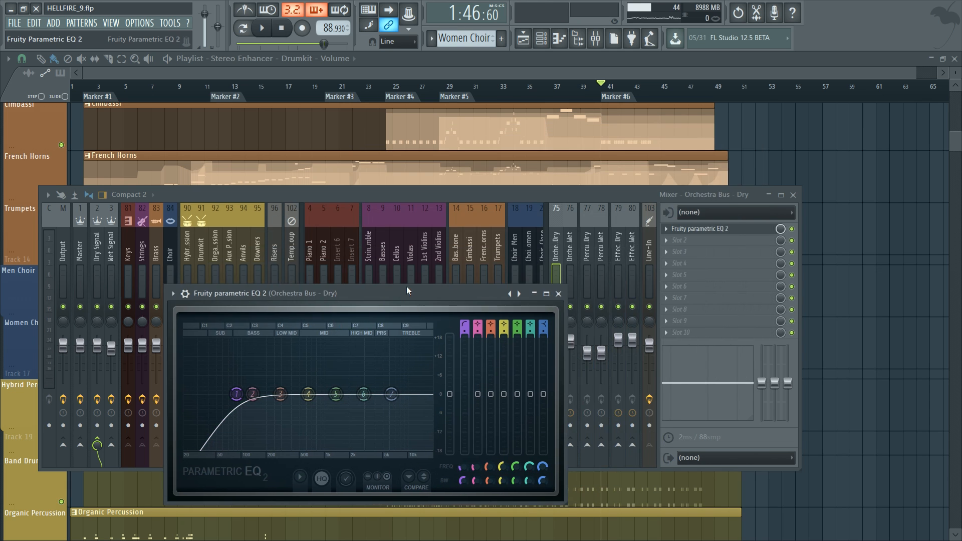
click(667, 228)
drag(700, 228, 571, 262)
drag(459, 193, 680, 190)
click(175, 373)
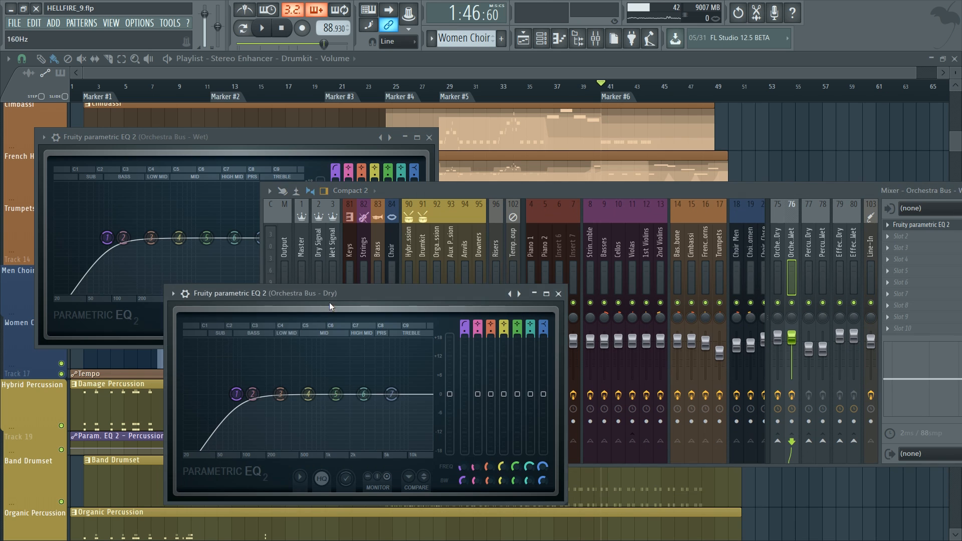
Raise the band 1 high-pass frequency on both the Dry and Wet Orchestra Bus EQs to about 100 Hz
drag(519, 292, 450, 268)
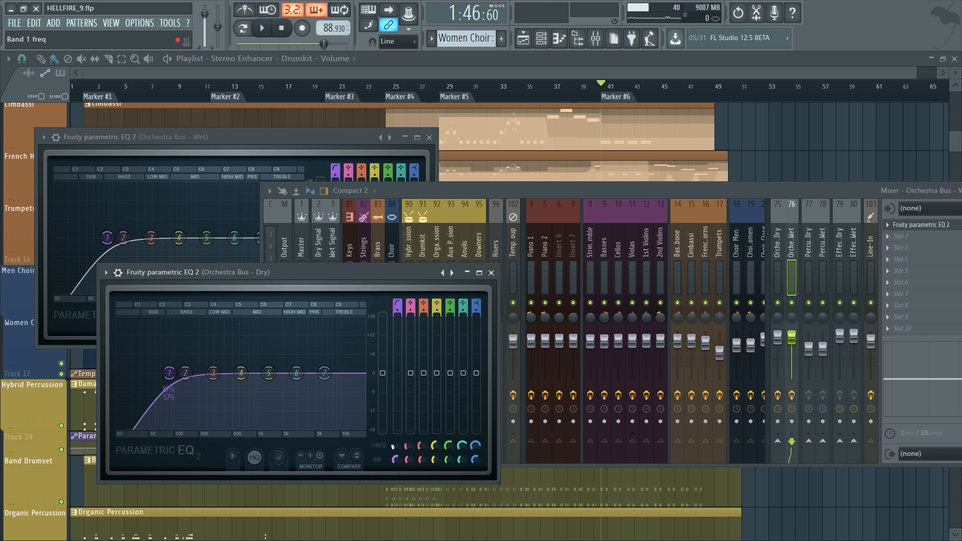
drag(396, 445, 395, 434)
click(290, 135)
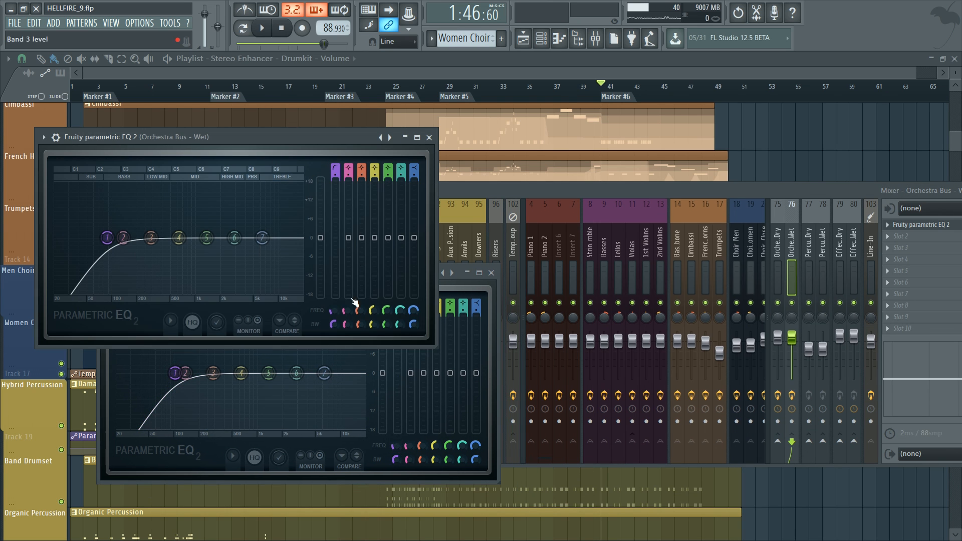
drag(334, 309, 334, 304)
Lower the band 1 high-pass frequency on both the Wet and Dry Orchestra Bus EQs
click(813, 257)
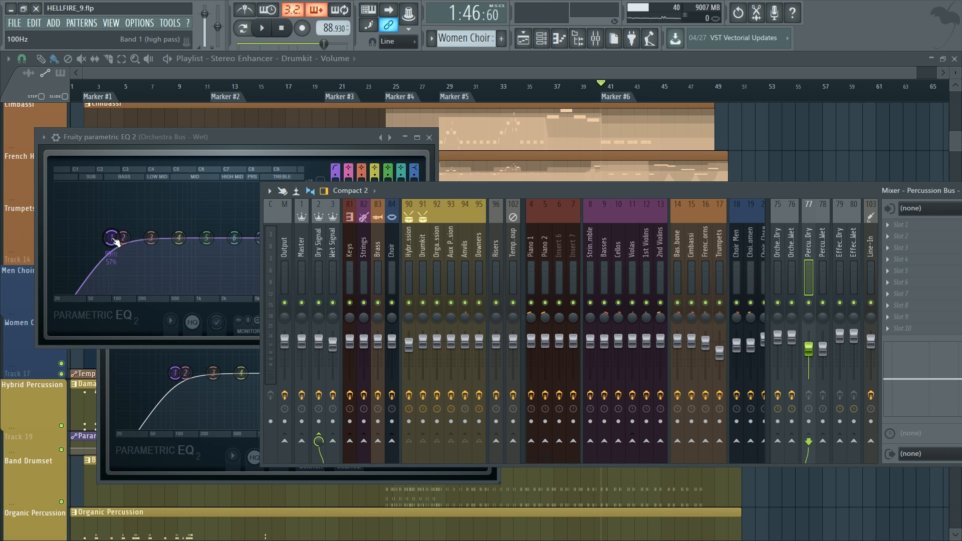
drag(98, 251, 91, 251)
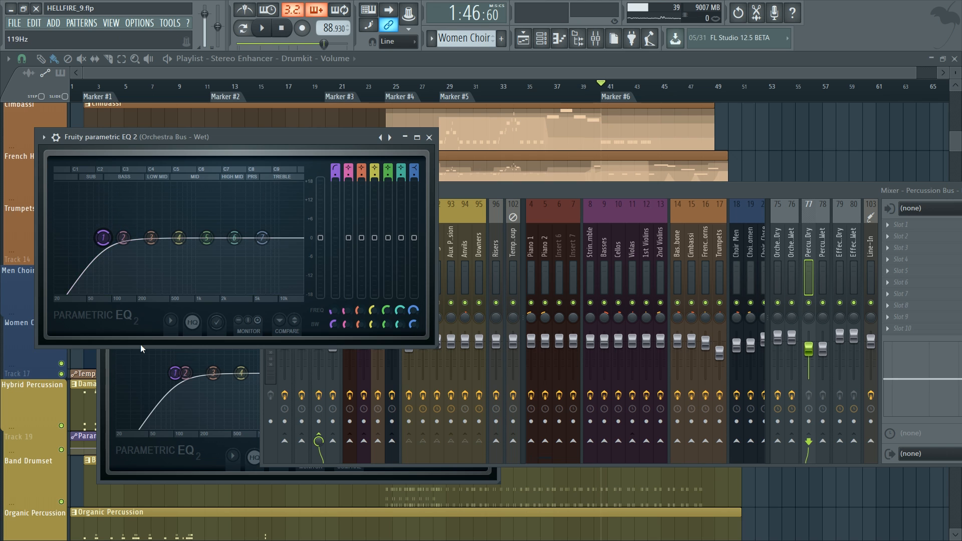
drag(163, 381, 153, 381)
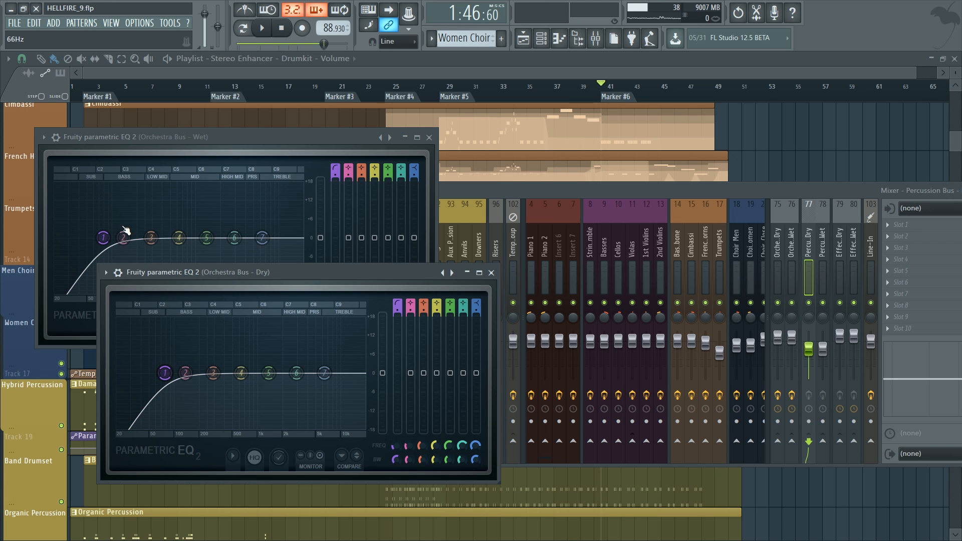
drag(98, 250, 98, 251)
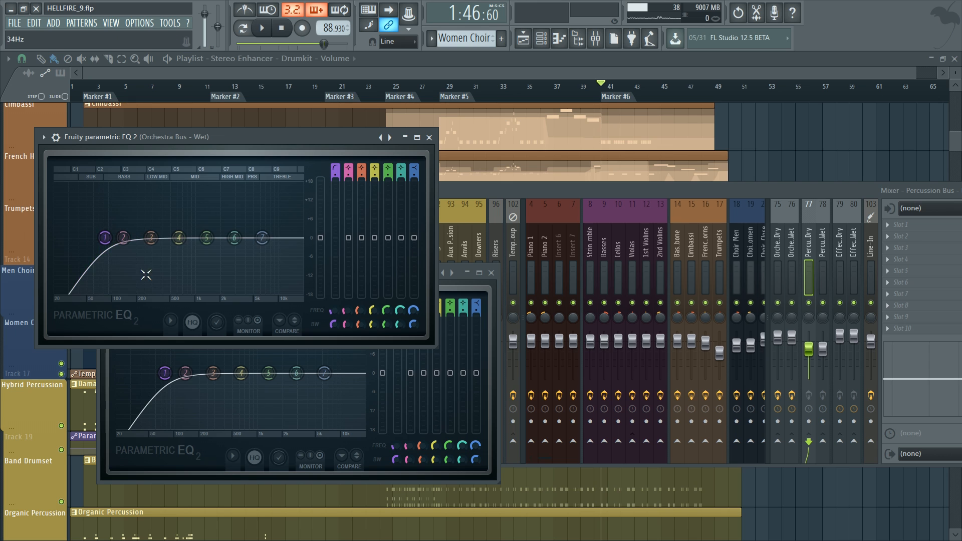
drag(165, 372, 131, 384)
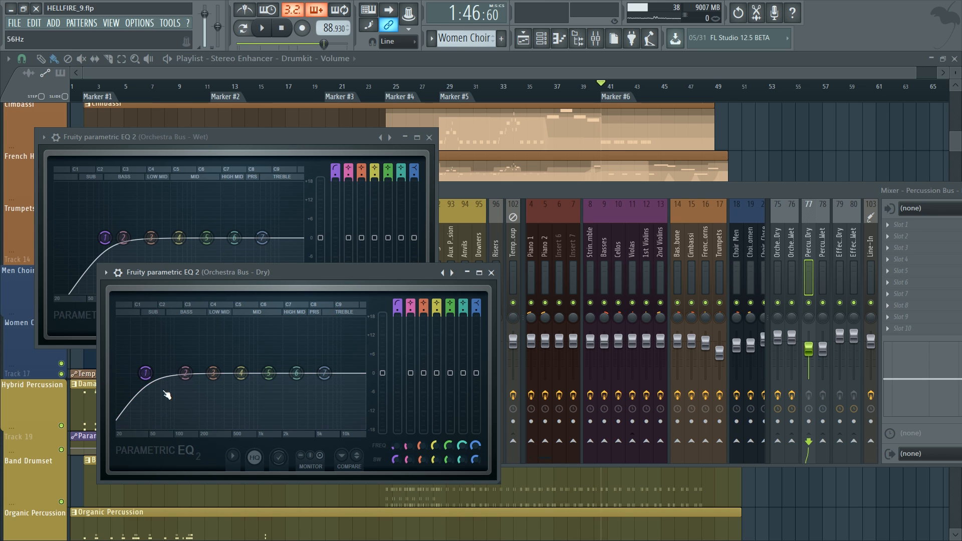
drag(106, 239, 91, 238)
Look through the individual Basses, Strings Ensemble and Piano 1 tracks in the mixer
click(539, 225)
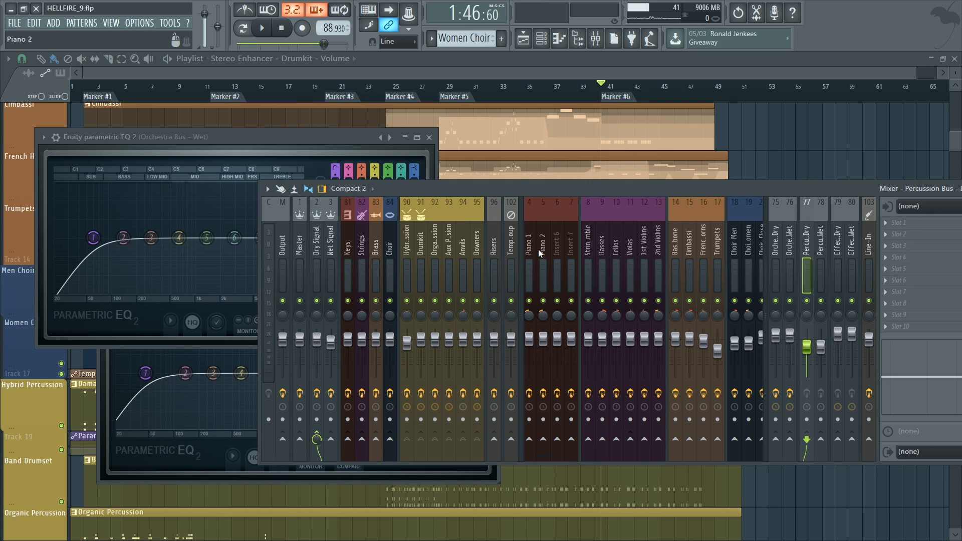
click(601, 257)
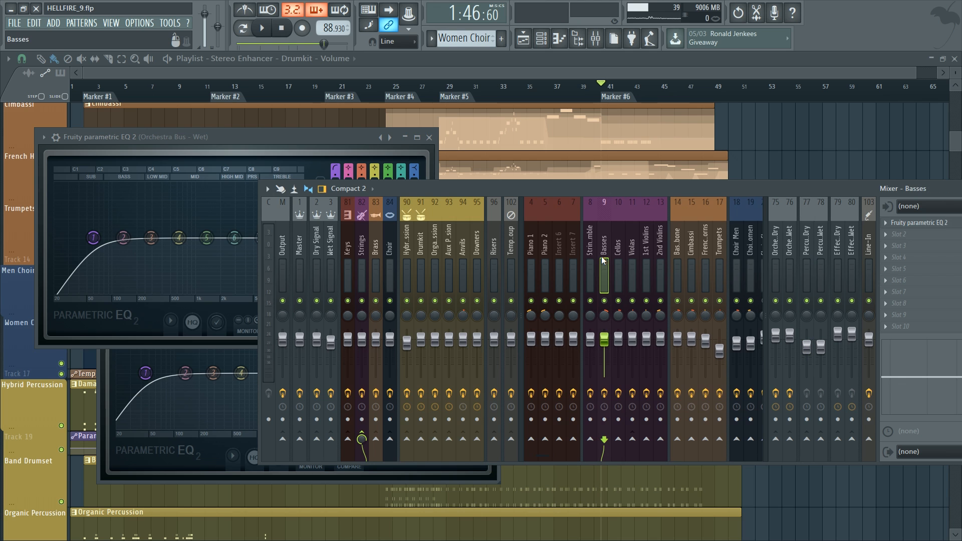
click(196, 139)
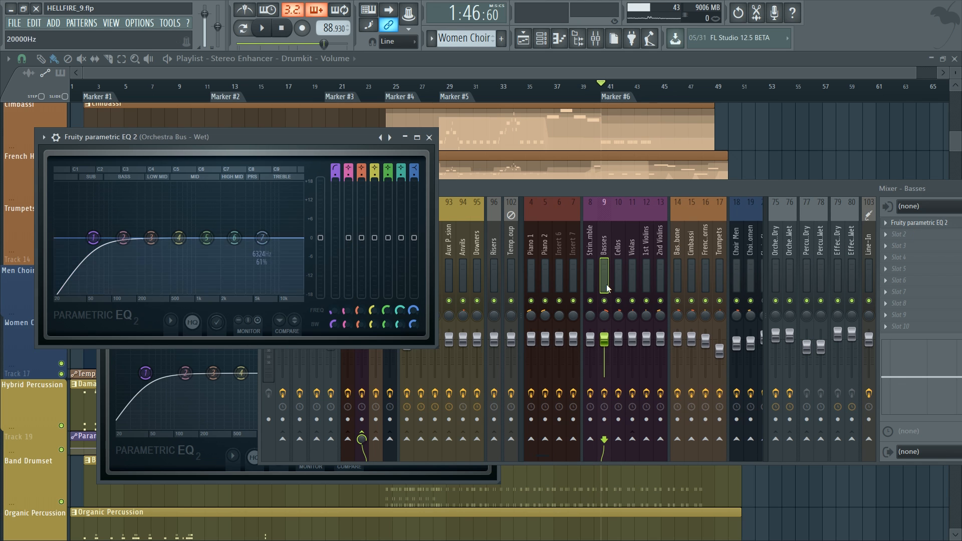
click(591, 251)
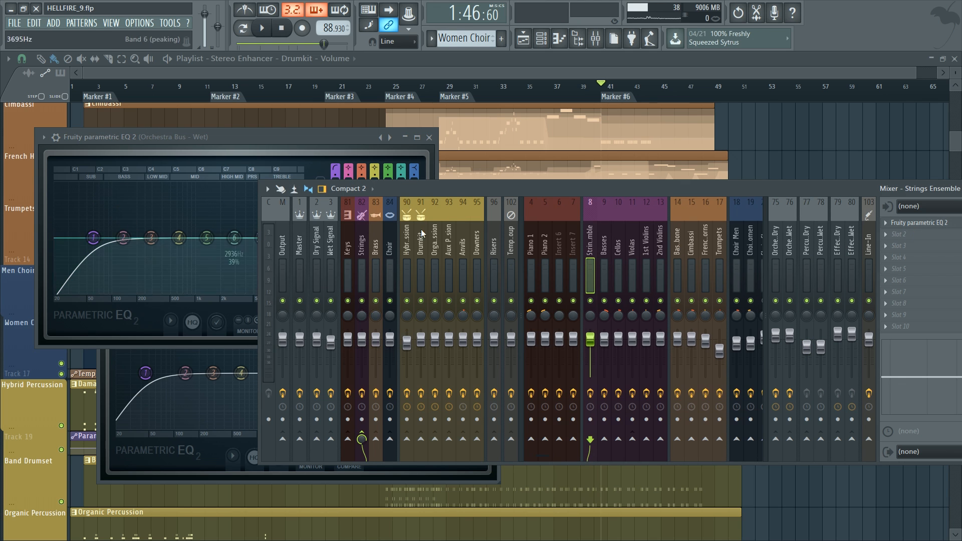
click(536, 254)
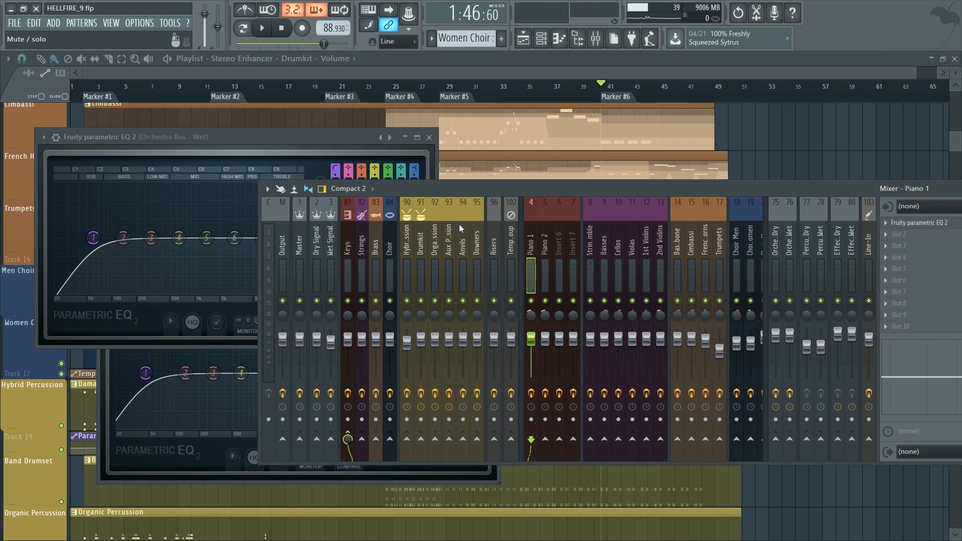
Open the Piano 1 EQ, try pulling band 1 lower in frequency and level, and reset the band
click(922, 226)
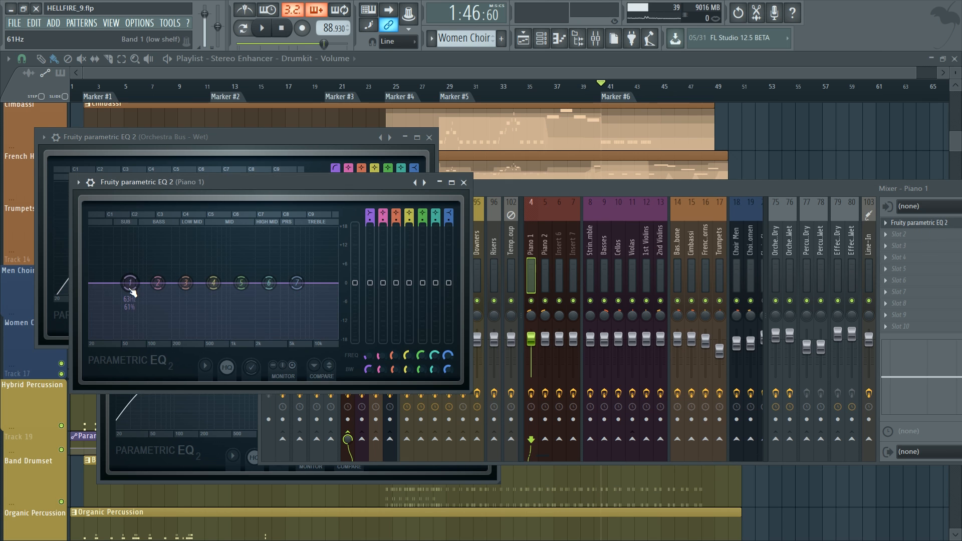
drag(130, 282, 116, 335)
right_click(118, 340)
click(128, 356)
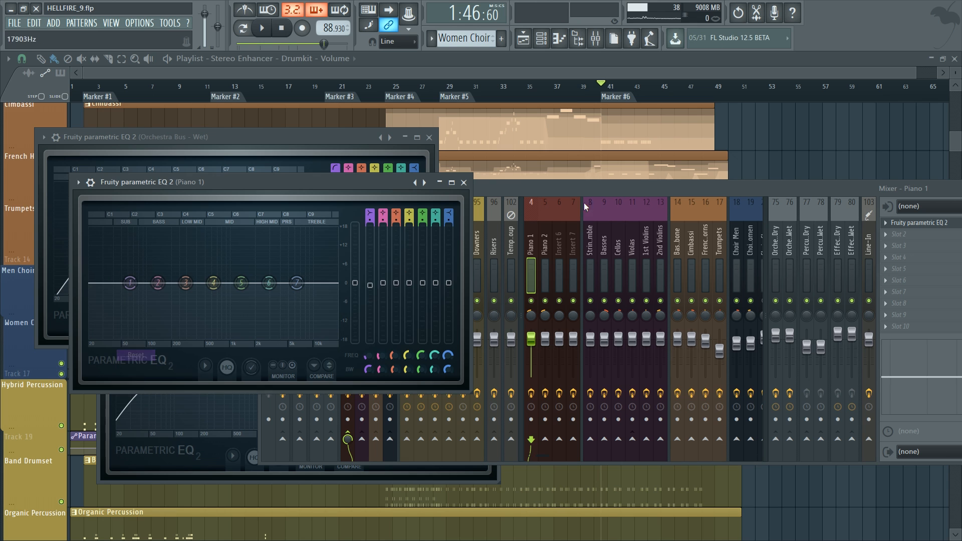
Look over the Piano 2, Violas and Tubular Bells tracks in the mixer
click(545, 273)
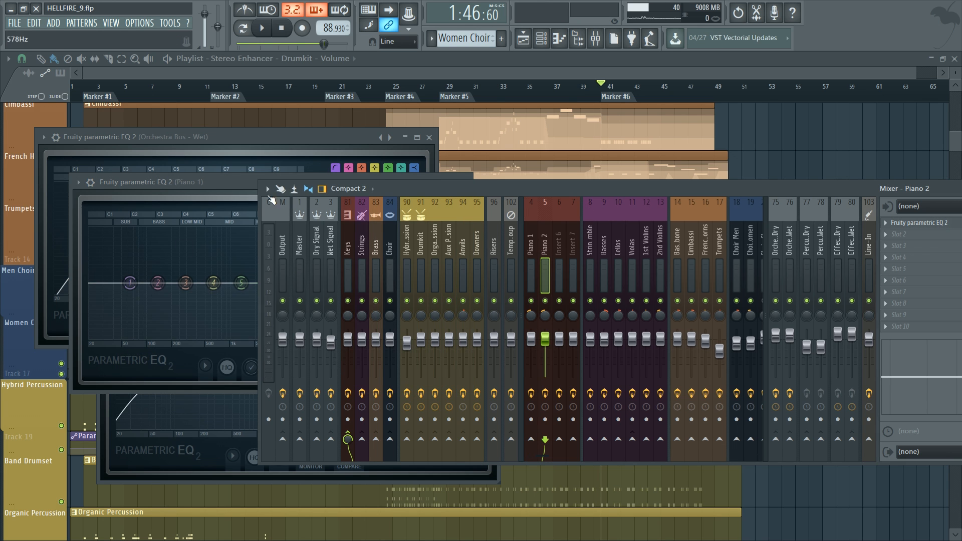
click(239, 183)
click(630, 257)
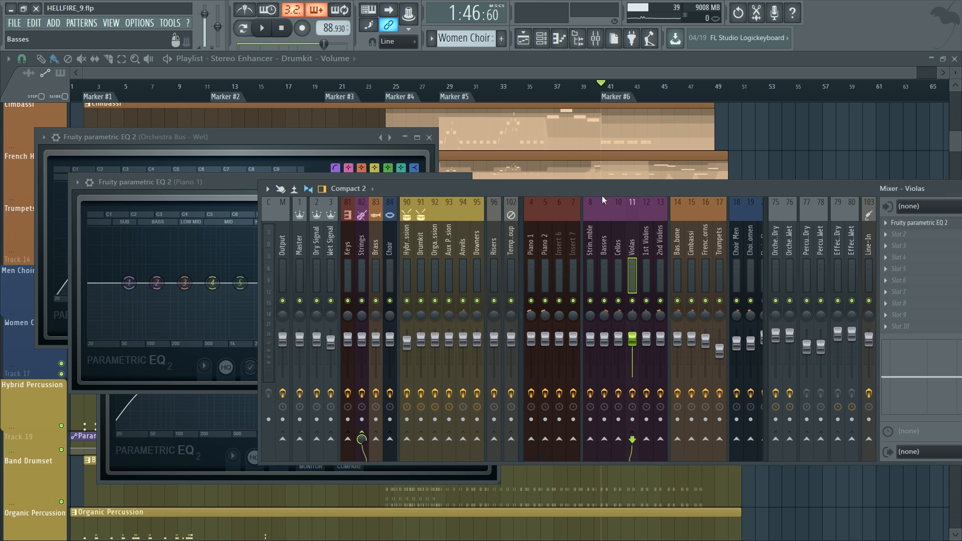
drag(602, 196, 575, 215)
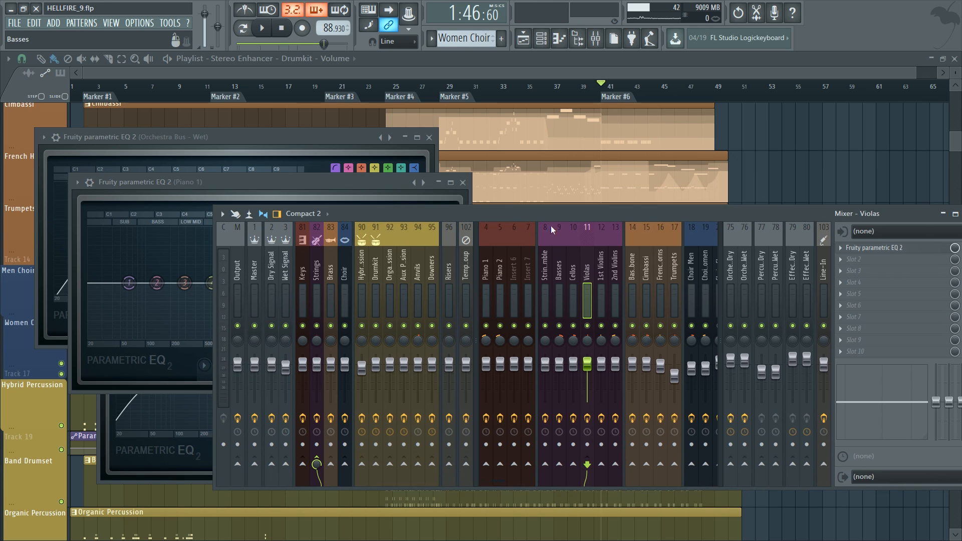
scroll(666, 300, down, 7)
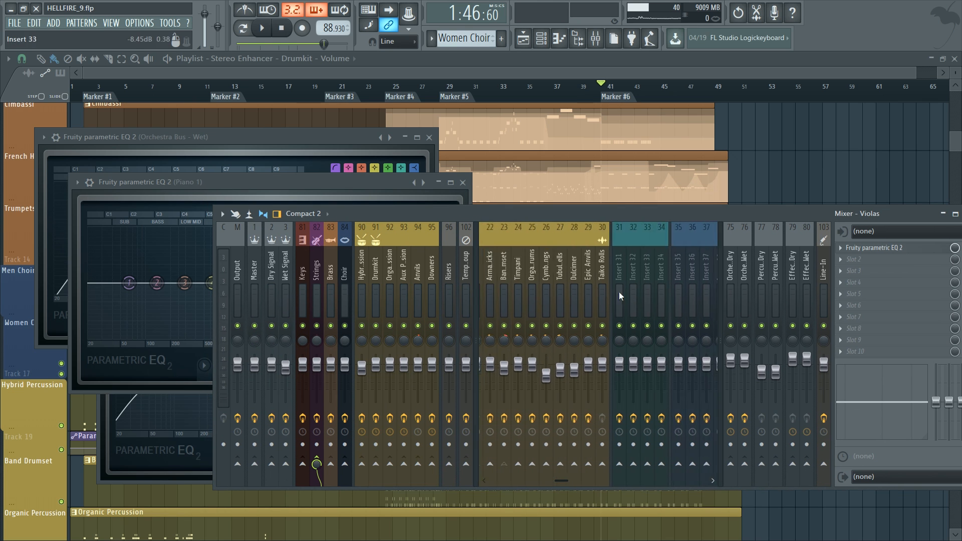
click(615, 272)
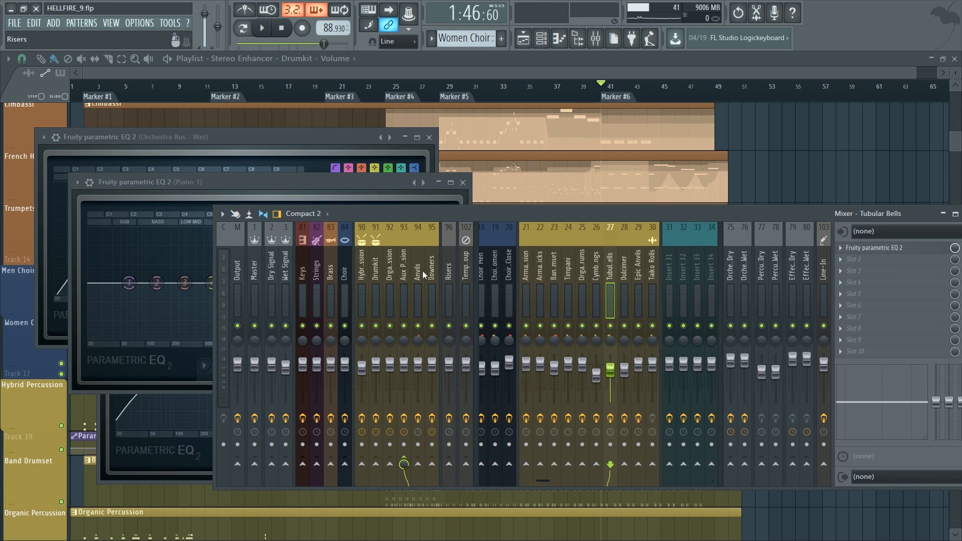
Open the Hybrid Percussion EQ and try several small band 6 cuts, resetting the band after each one
click(368, 279)
click(899, 247)
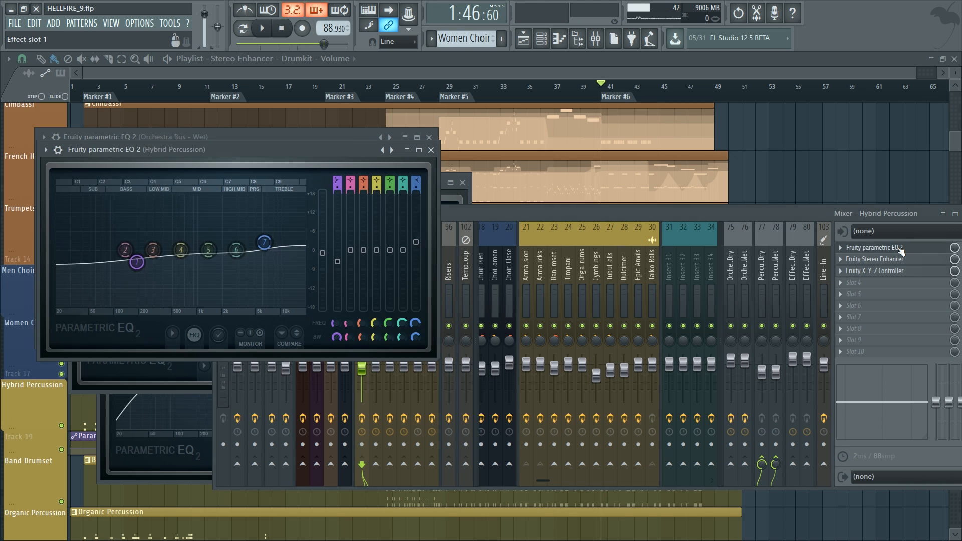
mouse_move(236, 250)
mouse_down()
mouse_move(234, 273)
mouse_move(244, 254)
mouse_up()
right_click(237, 254)
click(254, 269)
right_click(243, 261)
click(260, 277)
right_click(244, 254)
click(261, 266)
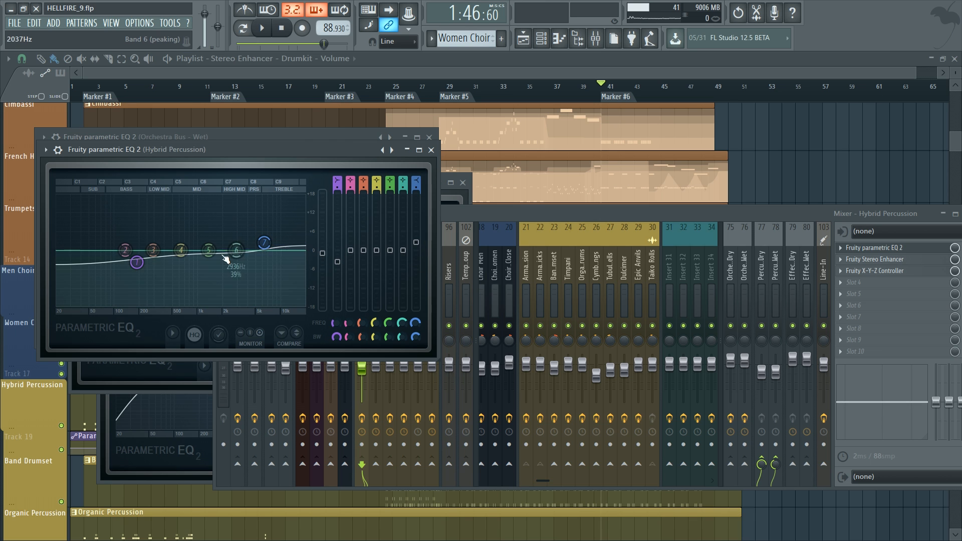
drag(236, 250, 242, 270)
right_click(242, 271)
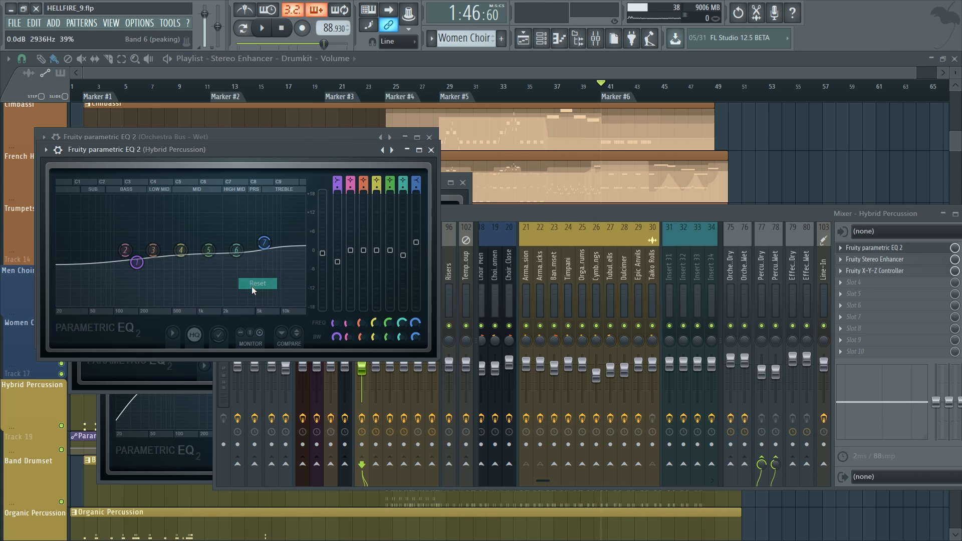
click(251, 285)
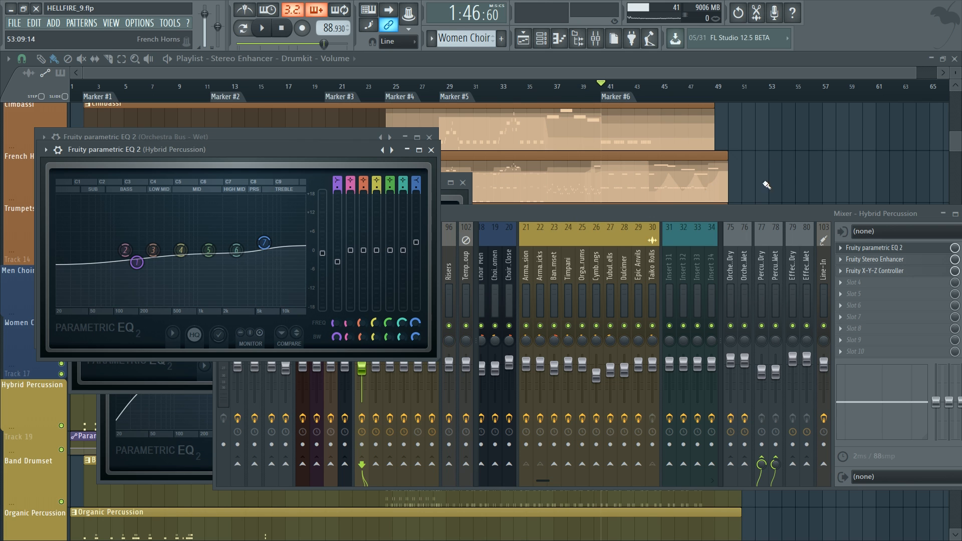
Reposition the mixer, try a slight band 5 cut in the Hybrid Percussion EQ, and reset the band
click(706, 213)
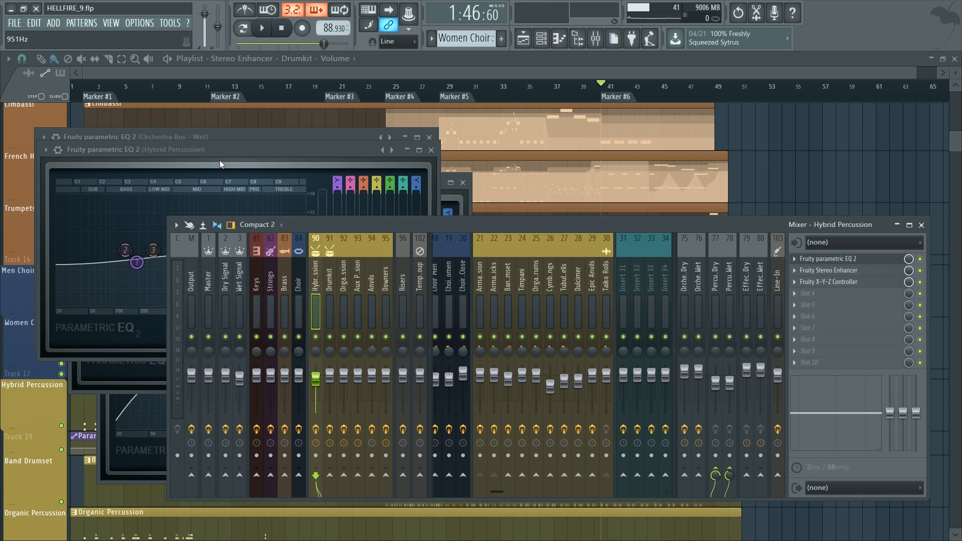
click(219, 161)
mouse_move(204, 249)
mouse_down()
mouse_move(204, 214)
mouse_move(221, 243)
mouse_move(208, 253)
mouse_move(206, 279)
mouse_move(203, 258)
mouse_up()
right_click(205, 259)
click(223, 276)
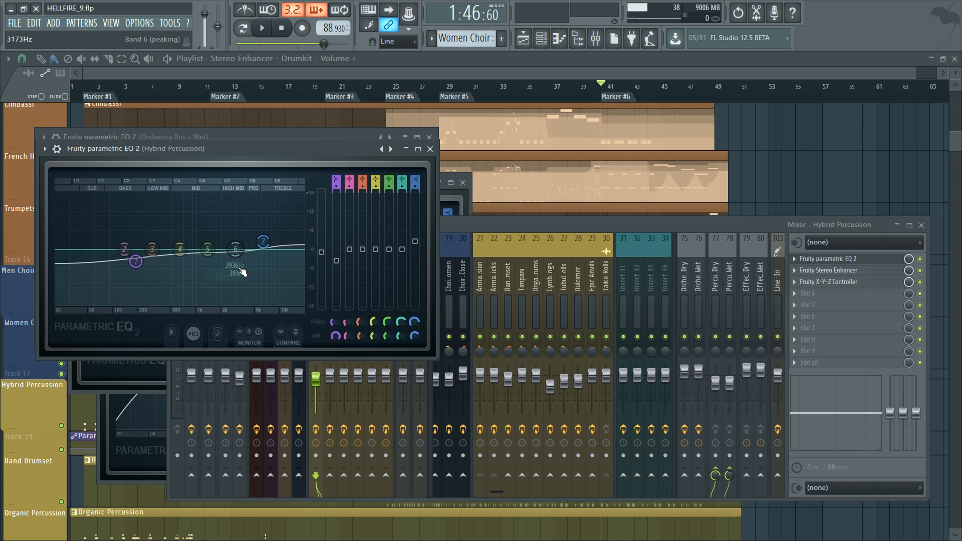
Close the mixer and EQ windows and fit the whole arrangement in the playlist with taller tracks
key(F12)
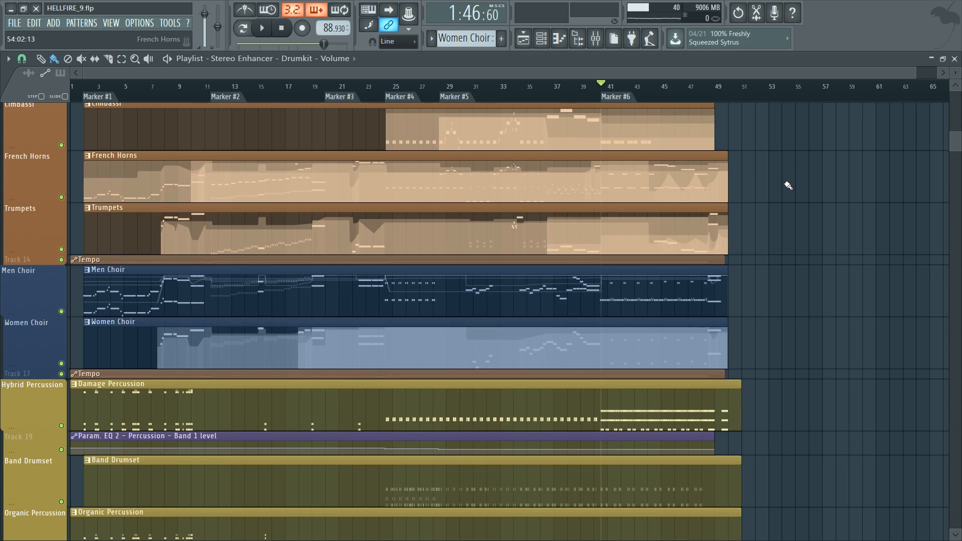
ctrl+right_click(785, 183)
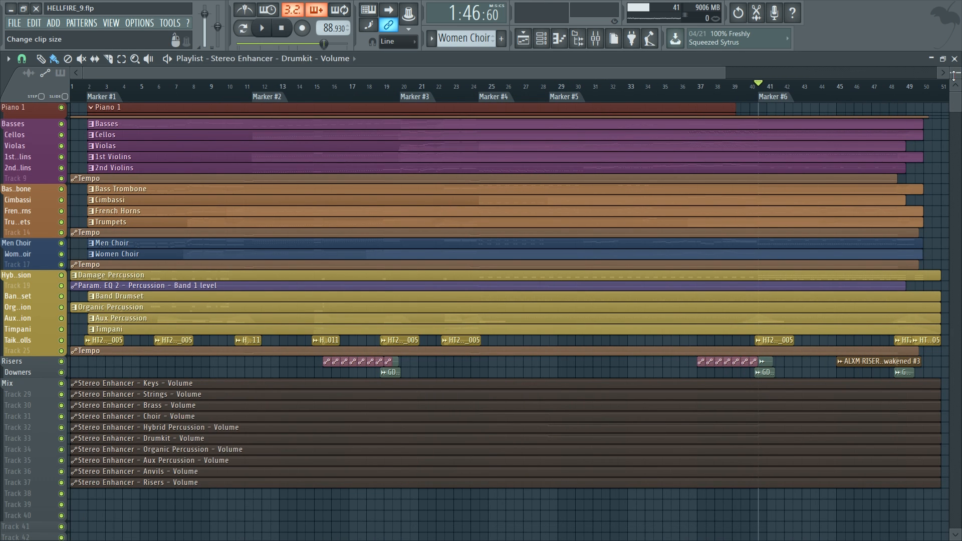
drag(953, 75, 953, 63)
Examine the full playlist arrangement, from the string, brass and choir tracks through percussion to the Stereo Enhancer volume automation clips
scroll(354, 267, down, 6)
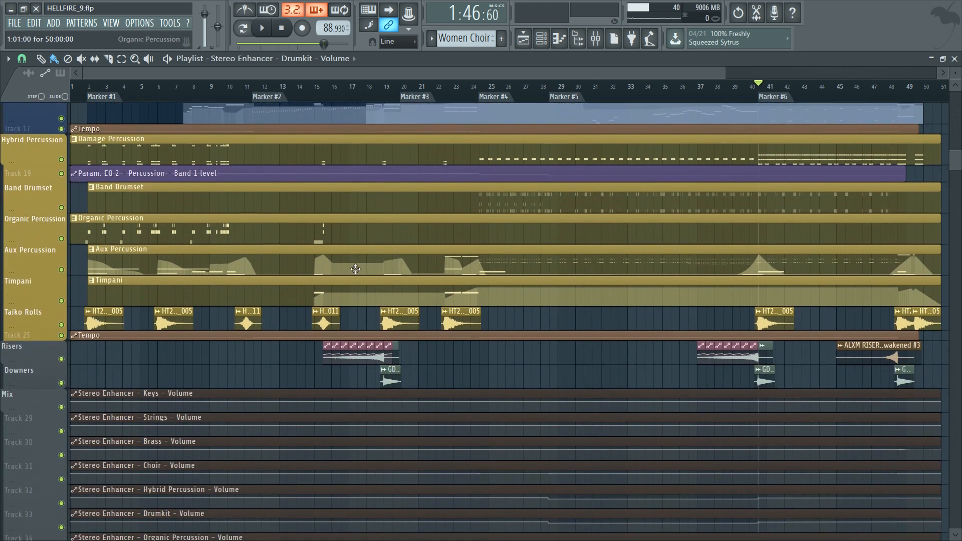
scroll(355, 269, down, 4)
scroll(356, 269, up, 12)
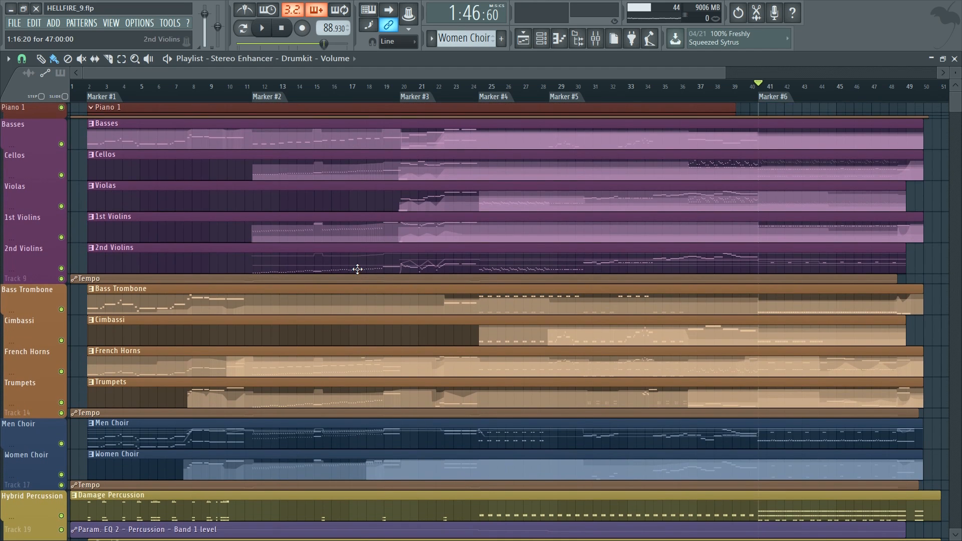
scroll(347, 275, down, 6)
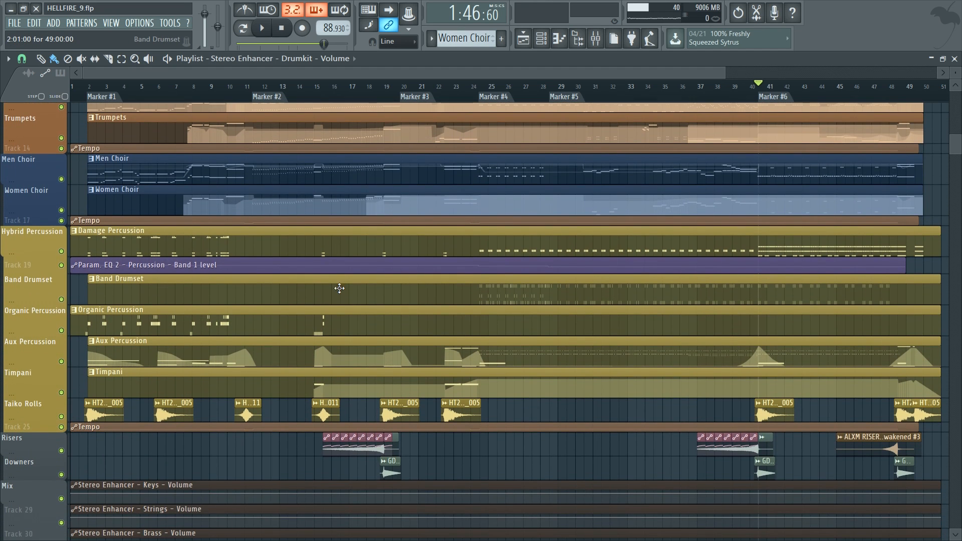
scroll(463, 455, down, 3)
scroll(462, 450, up, 10)
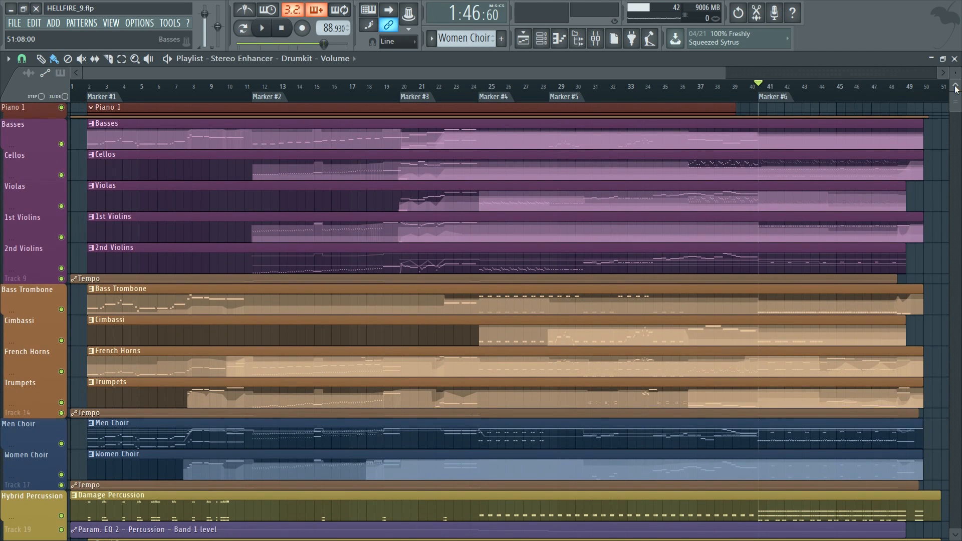
drag(955, 73, 955, 80)
scroll(204, 262, down, 3)
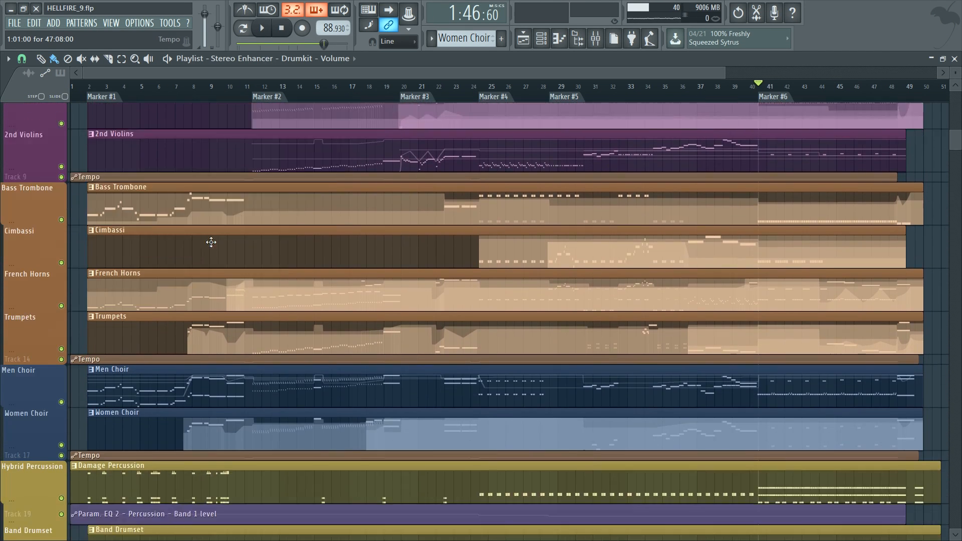
scroll(211, 243, down, 6)
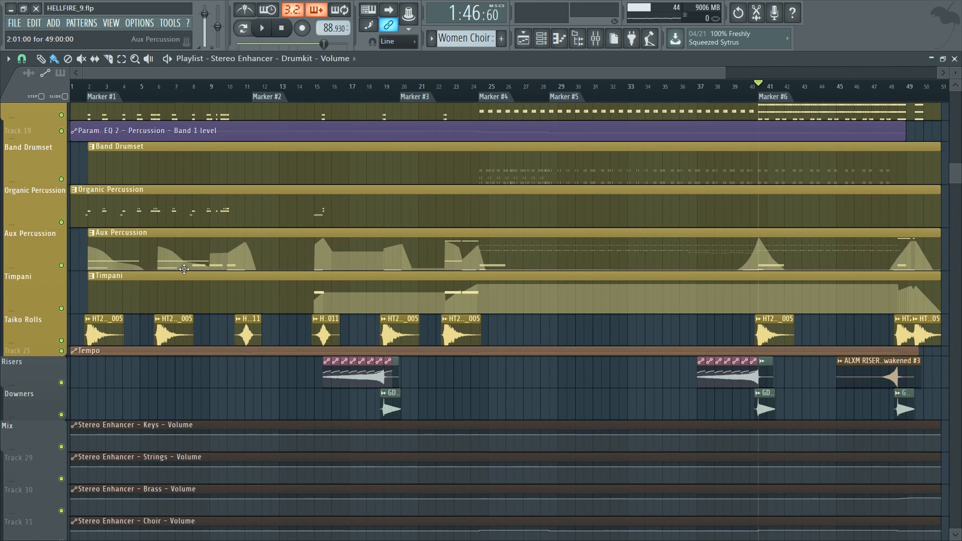
scroll(244, 248, down, 10)
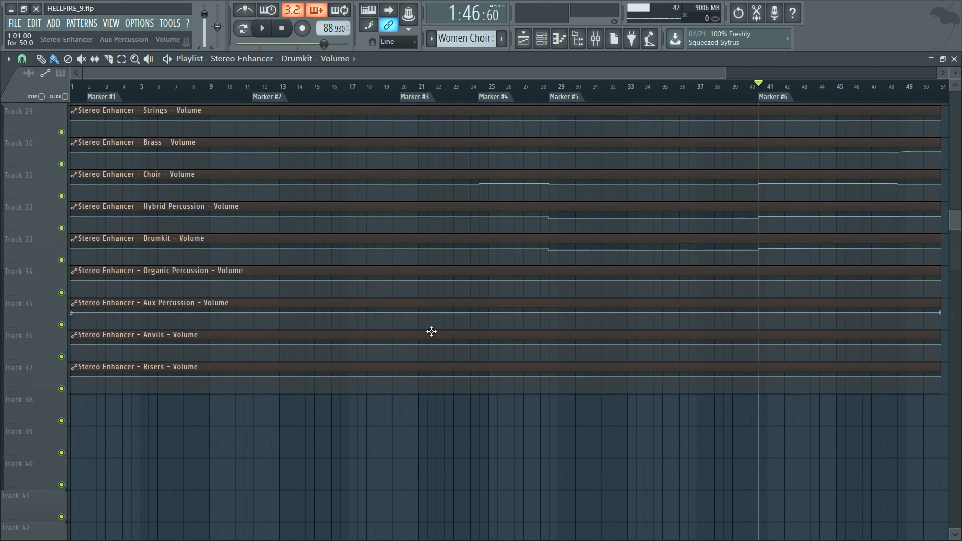
scroll(830, 345, up, 20)
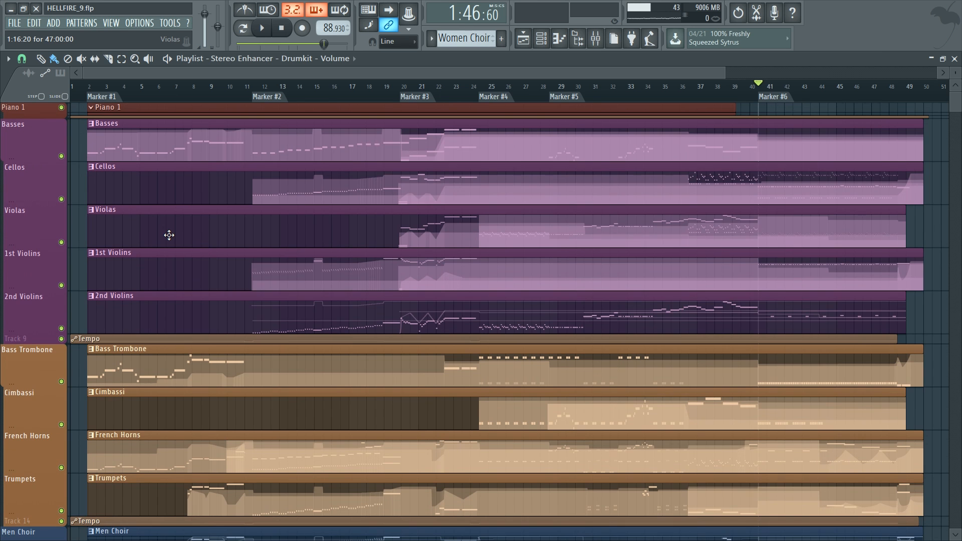
scroll(407, 272, down, 12)
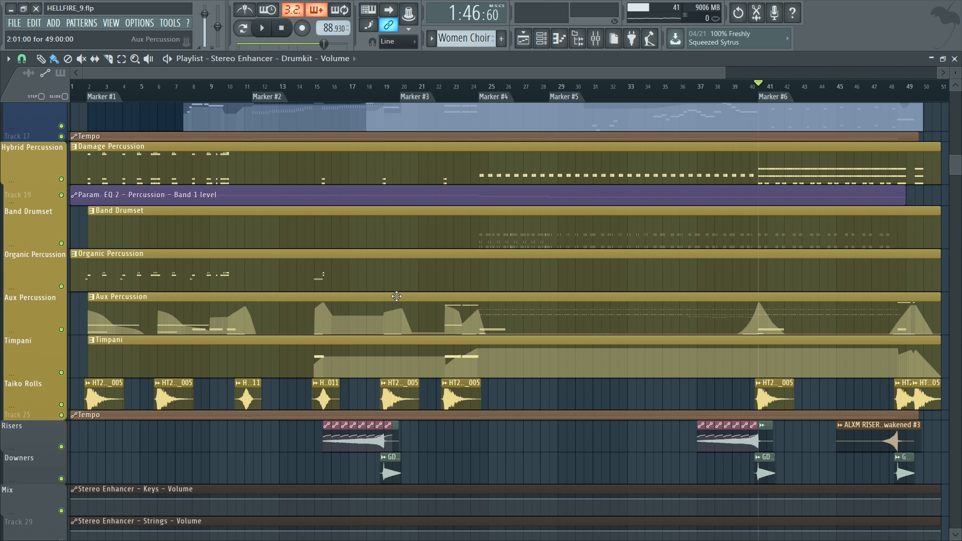
scroll(396, 296, up, 10)
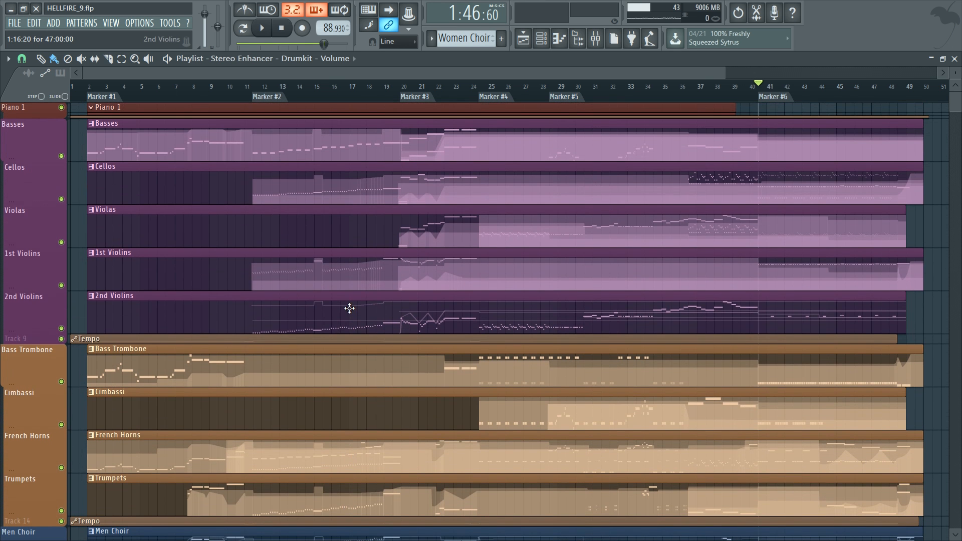
Review the playlist tracks again, comparing the string, brass and choir parts with the percussion, risers and volume automation clips
scroll(242, 216, down, 10)
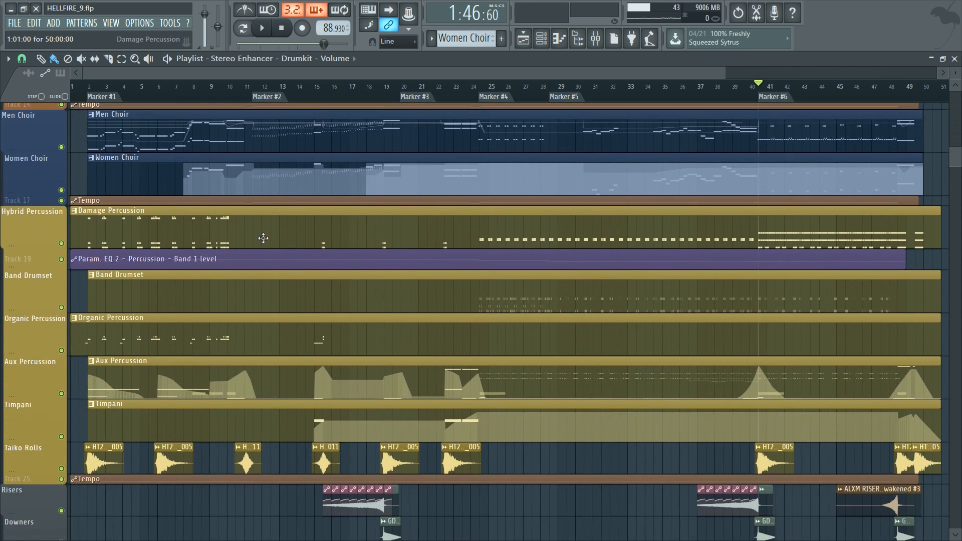
scroll(262, 245, down, 11)
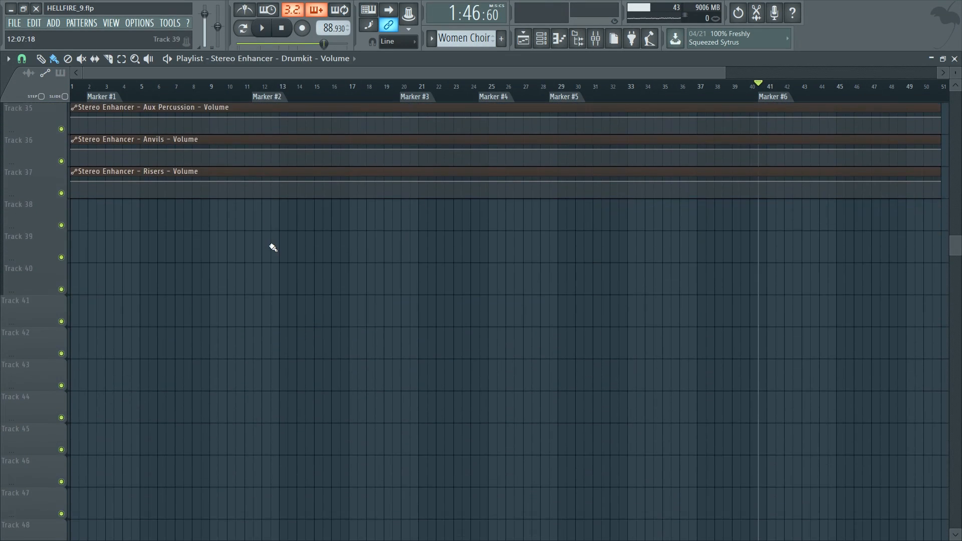
scroll(268, 245, up, 12)
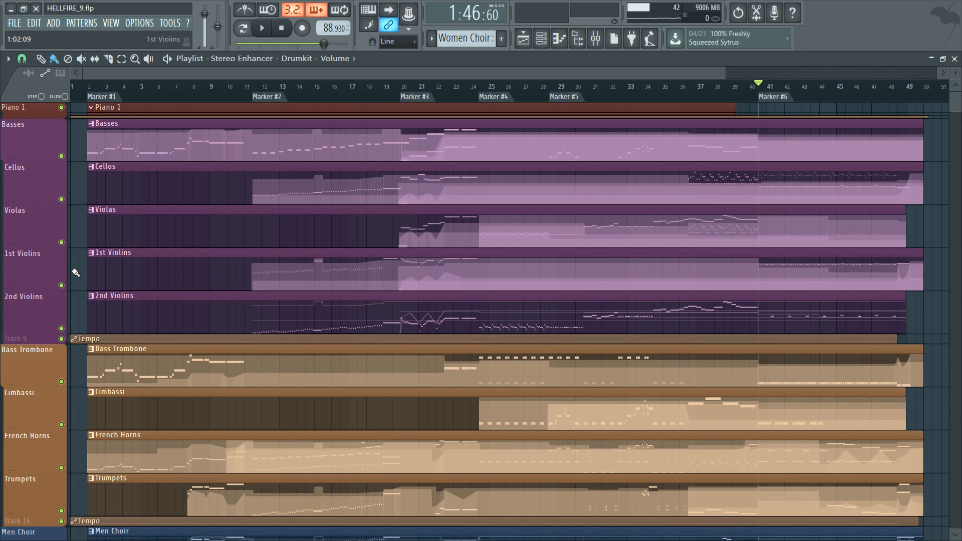
scroll(76, 272, down, 3)
scroll(107, 271, up, 3)
scroll(581, 167, down, 10)
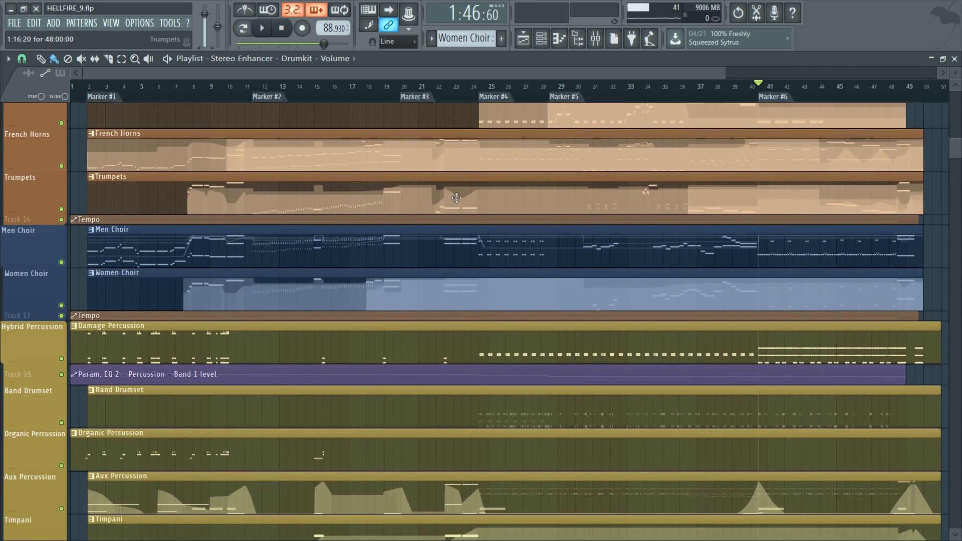
scroll(453, 205, up, 8)
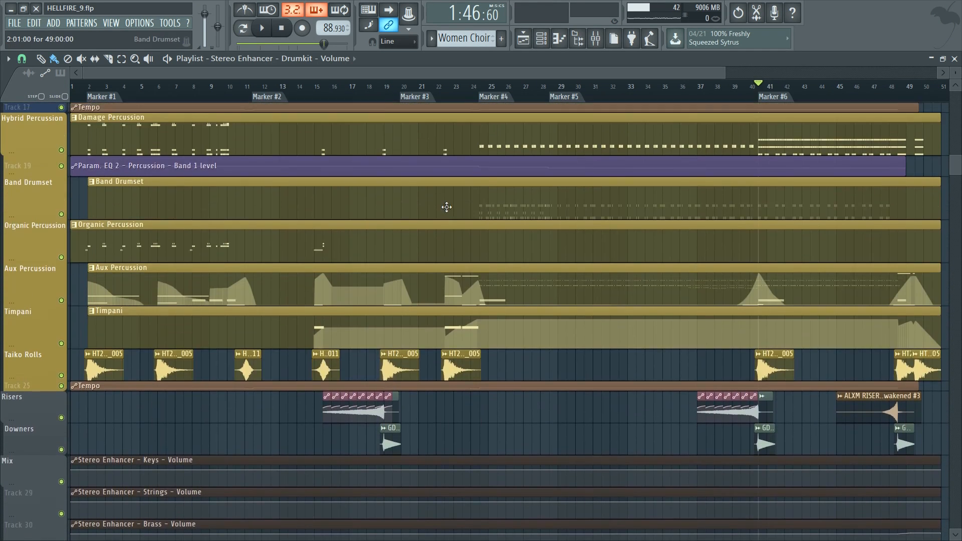
scroll(446, 206, up, 3)
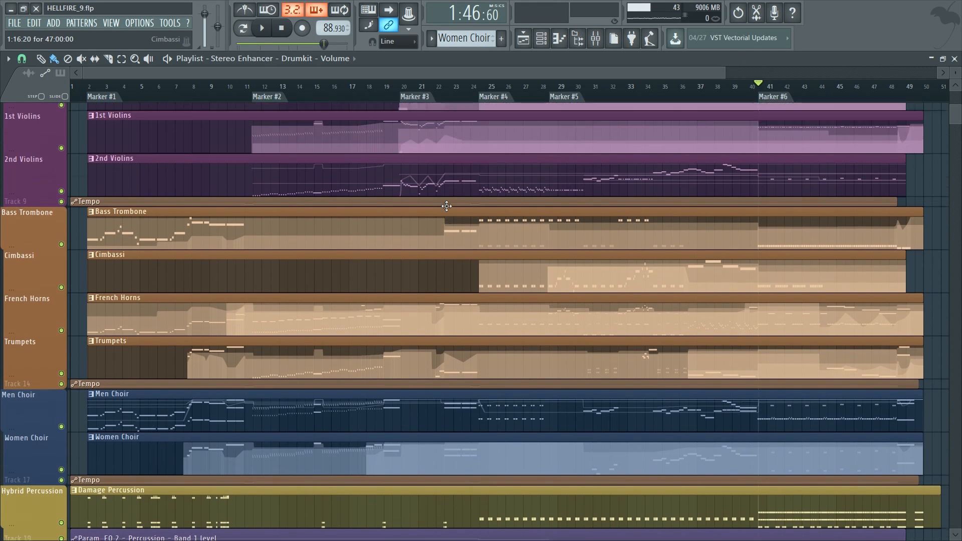
scroll(498, 220, down, 1)
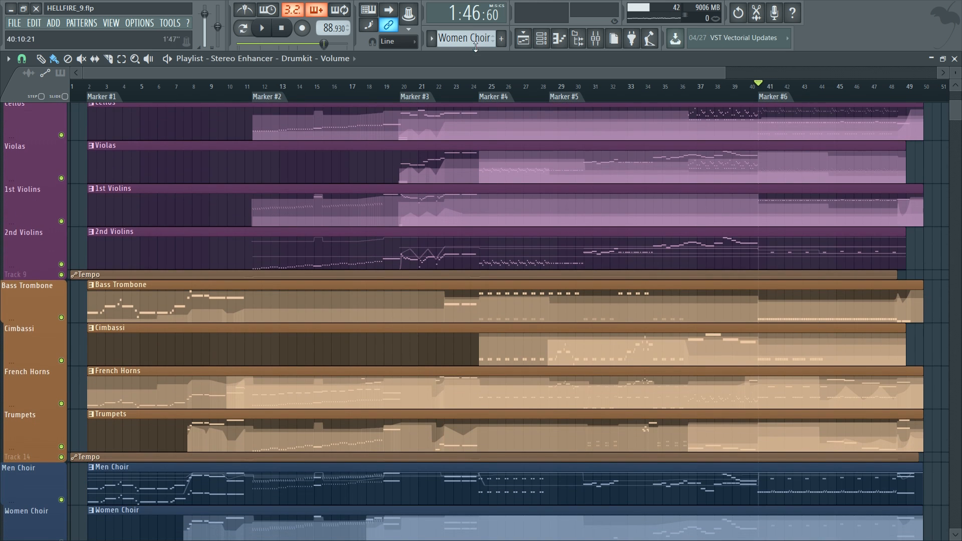
scroll(368, 80, down, 2)
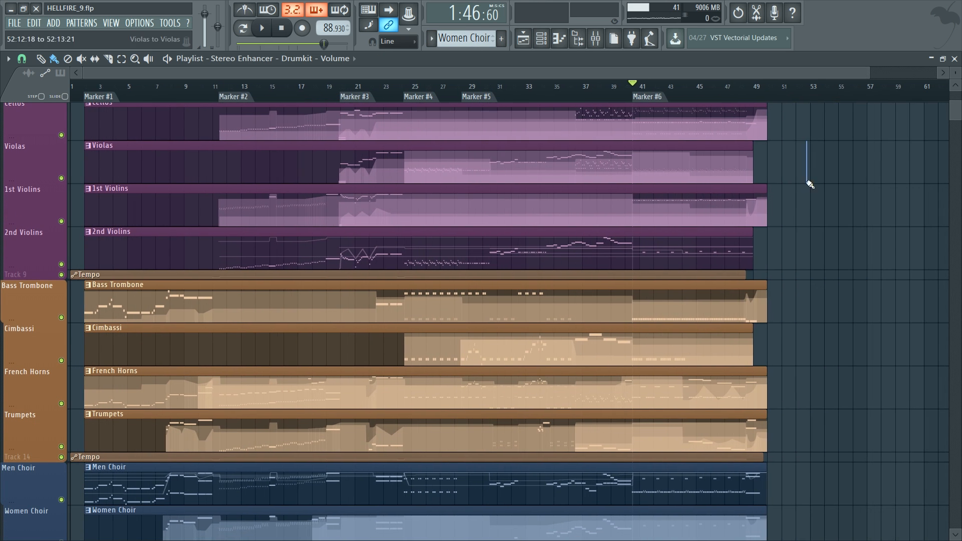
Refit the whole arrangement to the playlist width, enlarge the track height, and look over the violin, brass and choir clips
ctrl+right_click(869, 184)
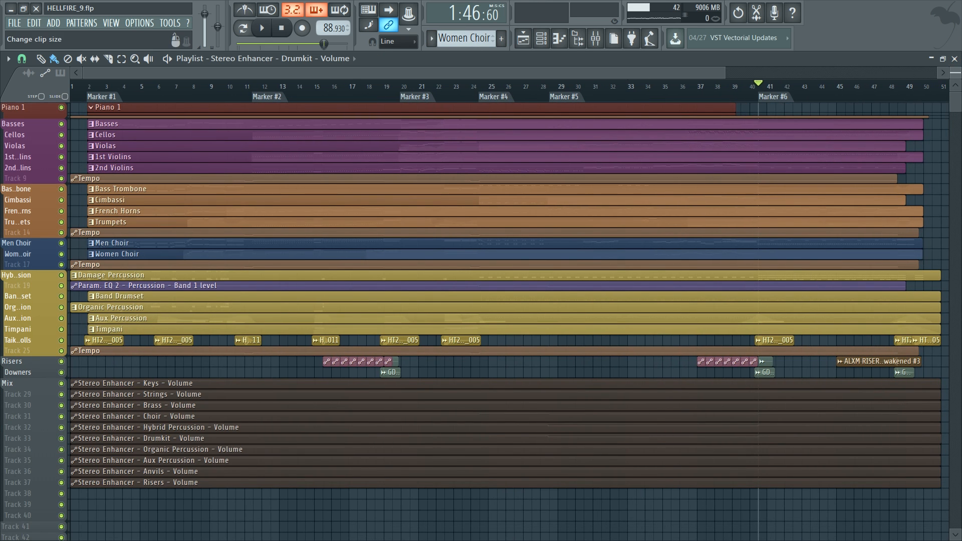
drag(955, 73, 956, 64)
scroll(349, 195, down, 10)
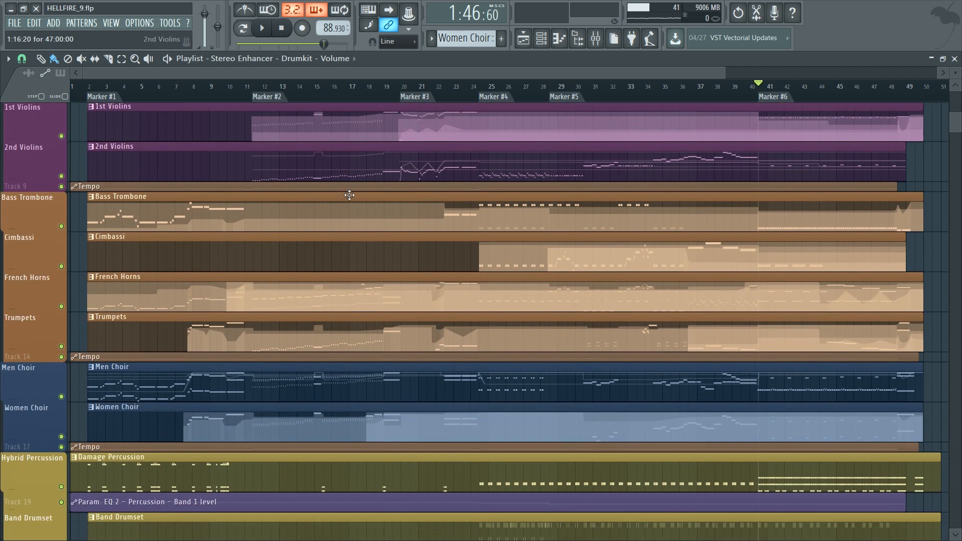
scroll(350, 195, up, 4)
scroll(349, 195, up, 7)
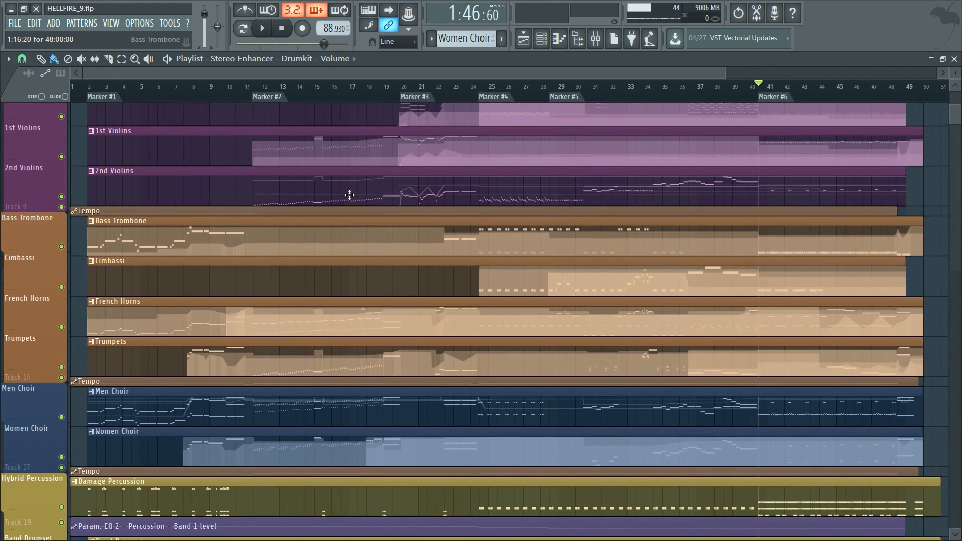